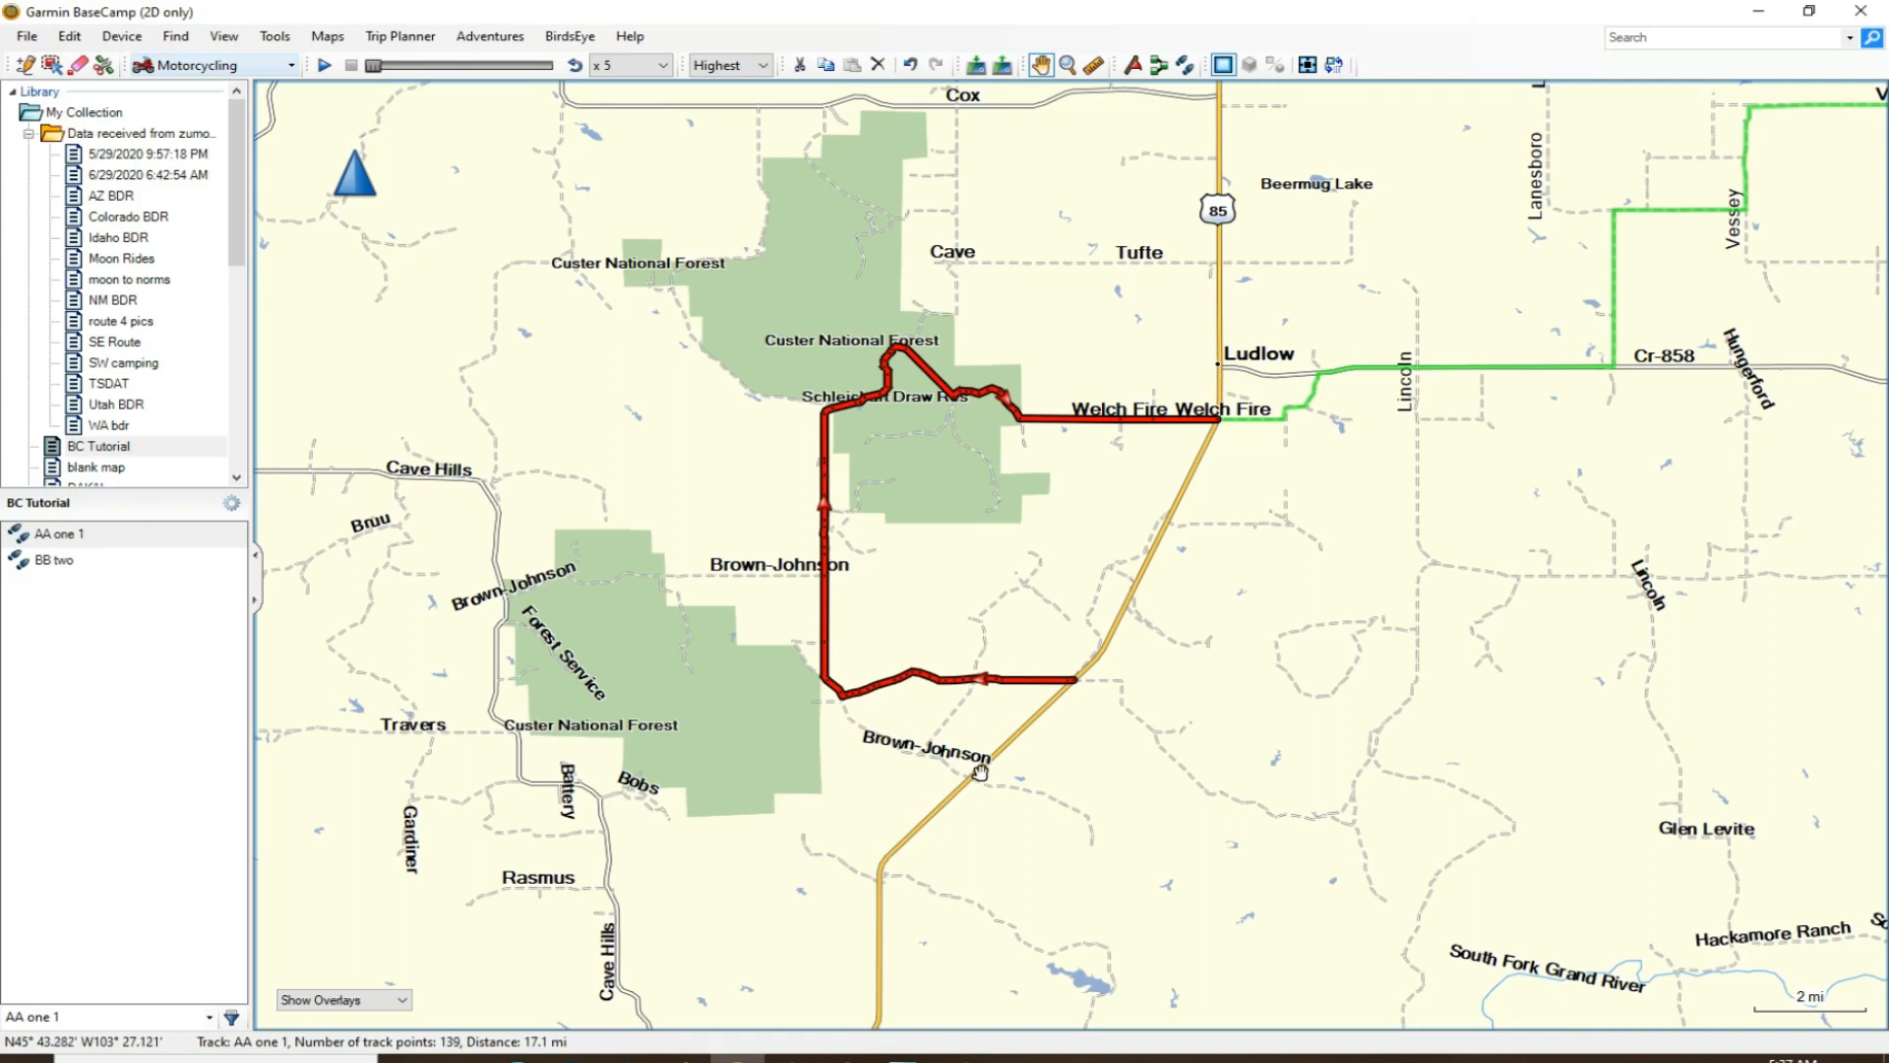
- Set the colour of the AA one 1 track to Transparent in its properties
scroll(977, 710, "up", 1)
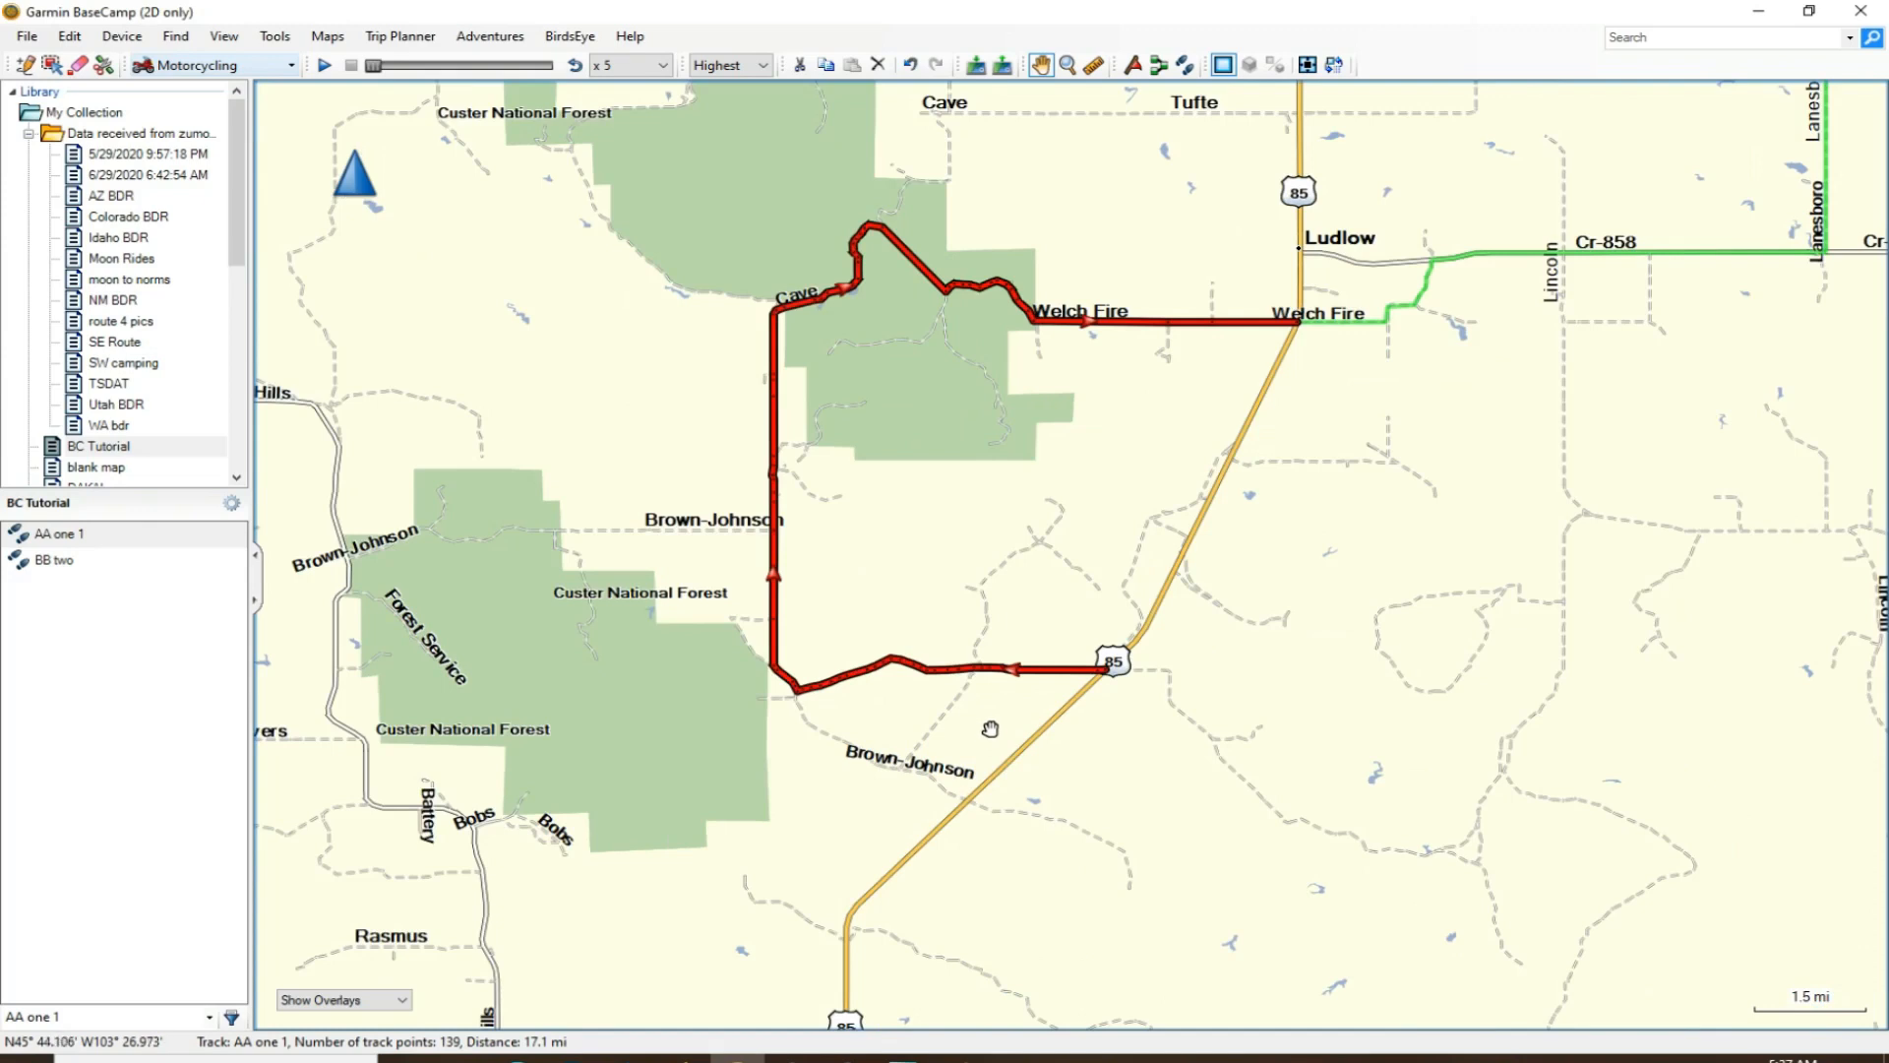
scroll(990, 728, "up", 3)
left_click_drag(988, 706, 1024, 843)
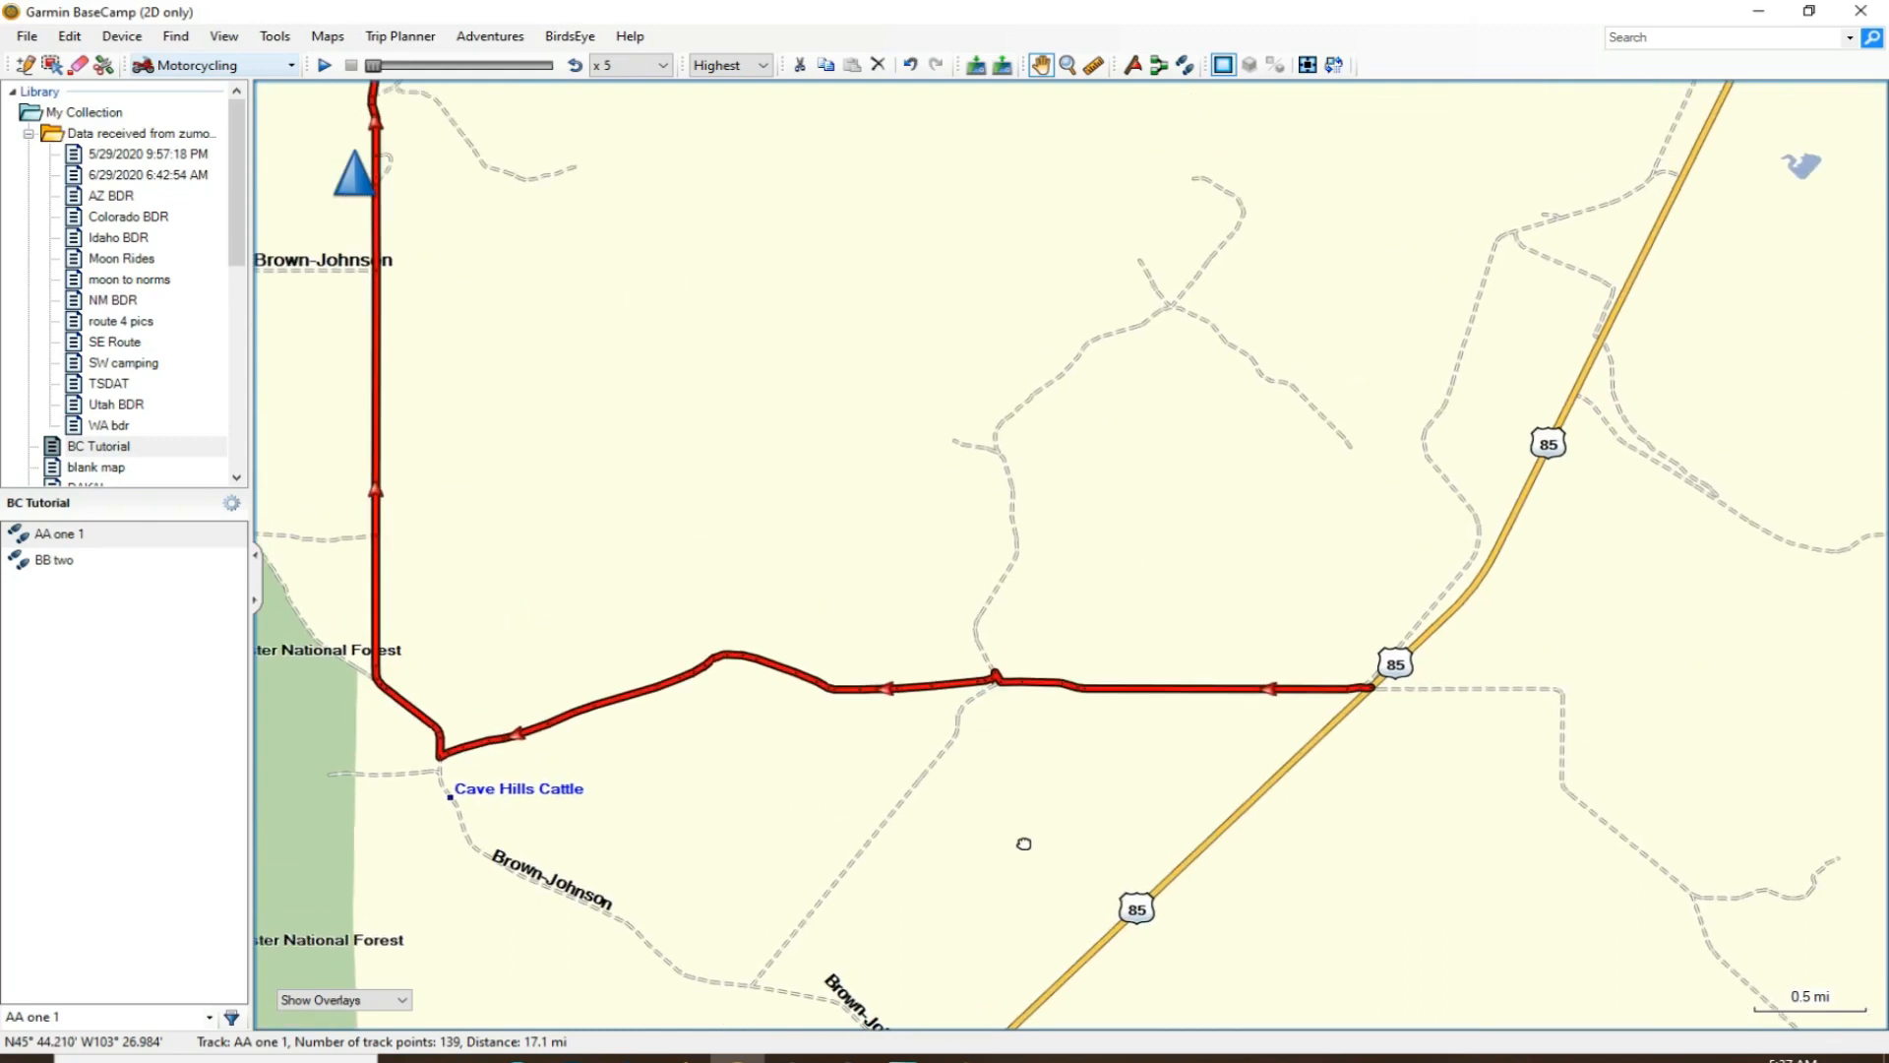
double_click(925, 689)
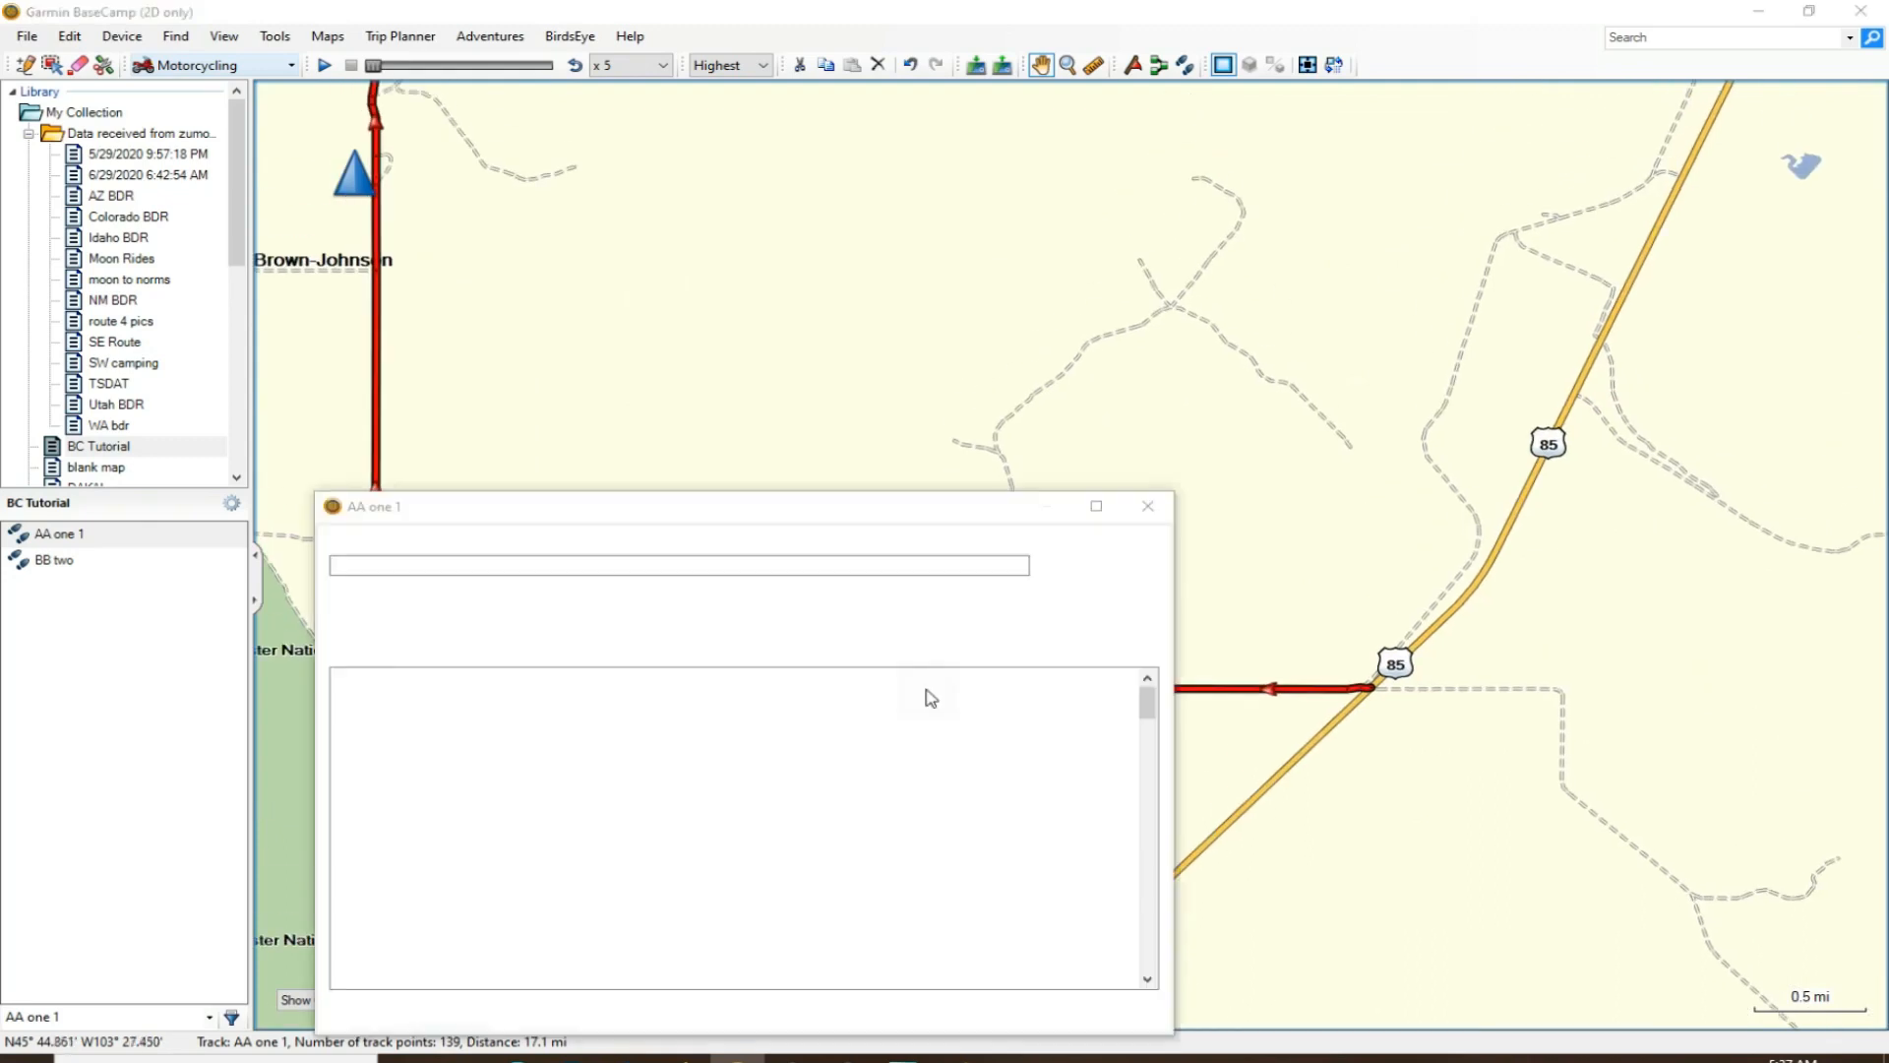
left_click(1152, 571)
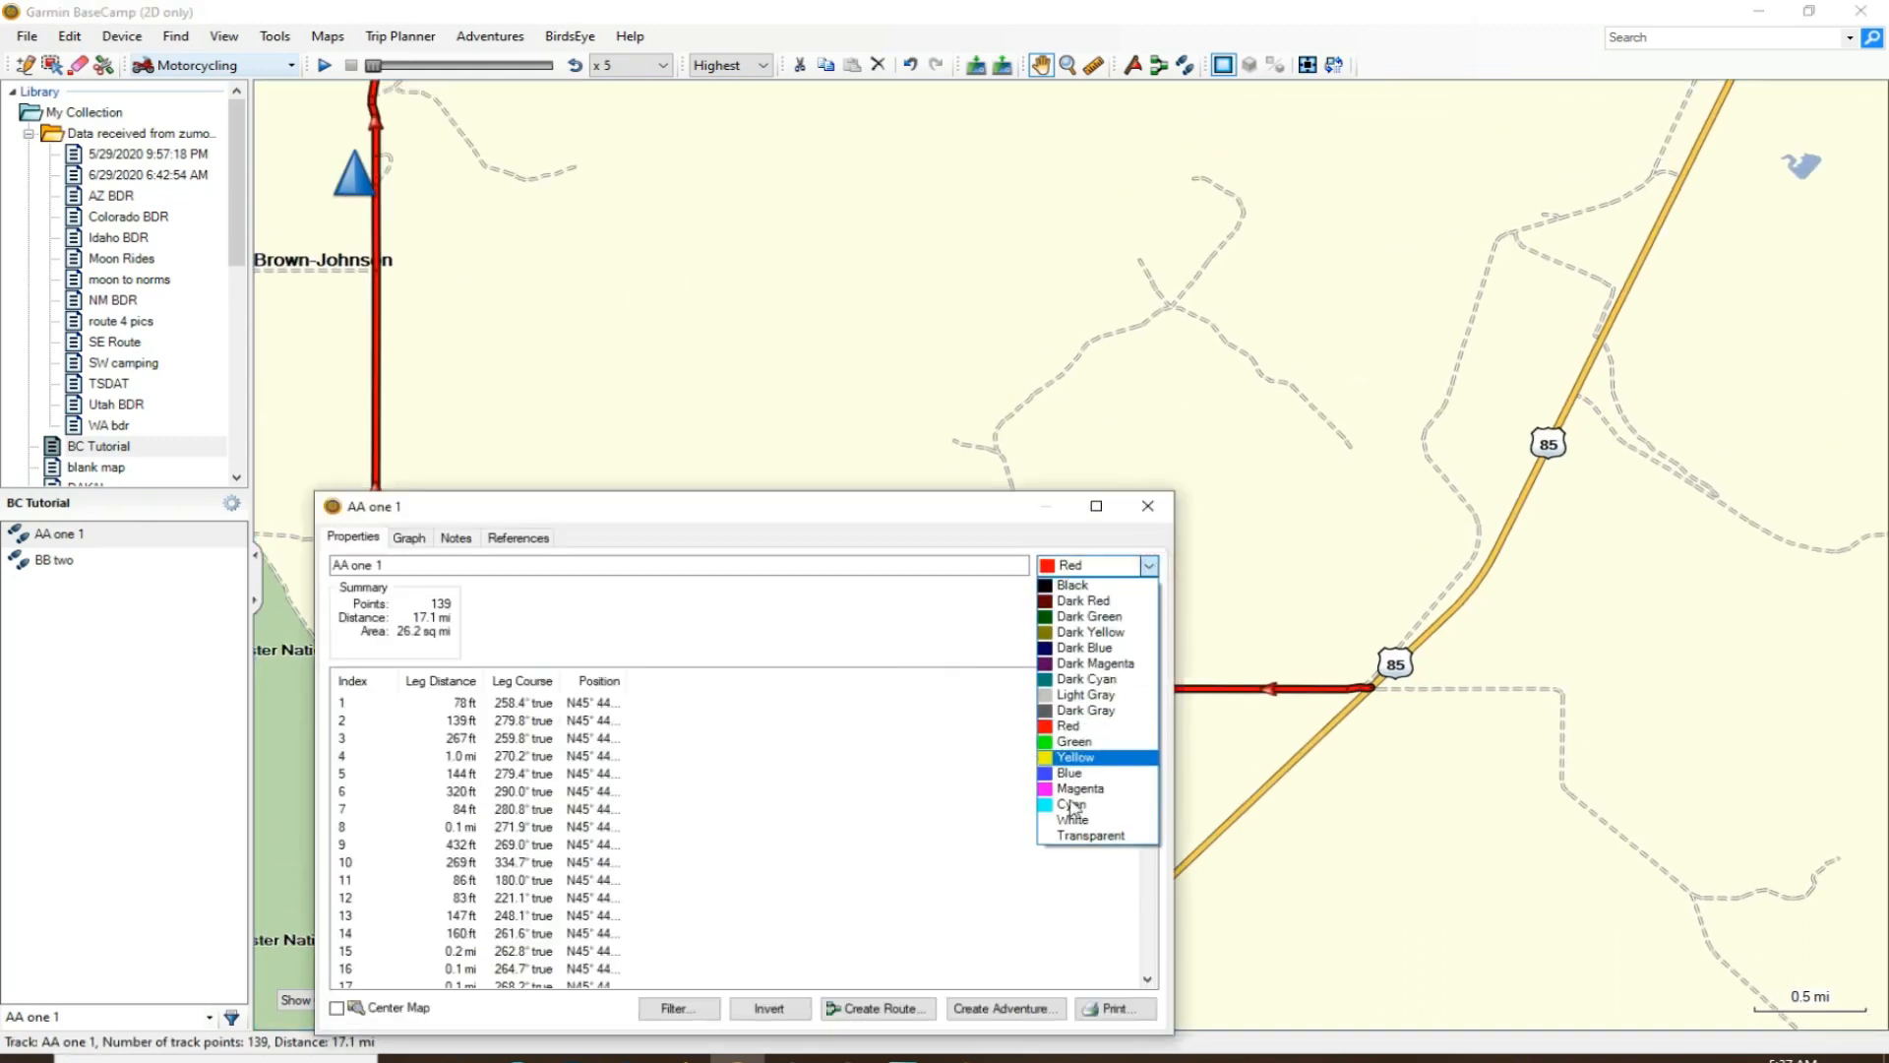
left_click(1072, 839)
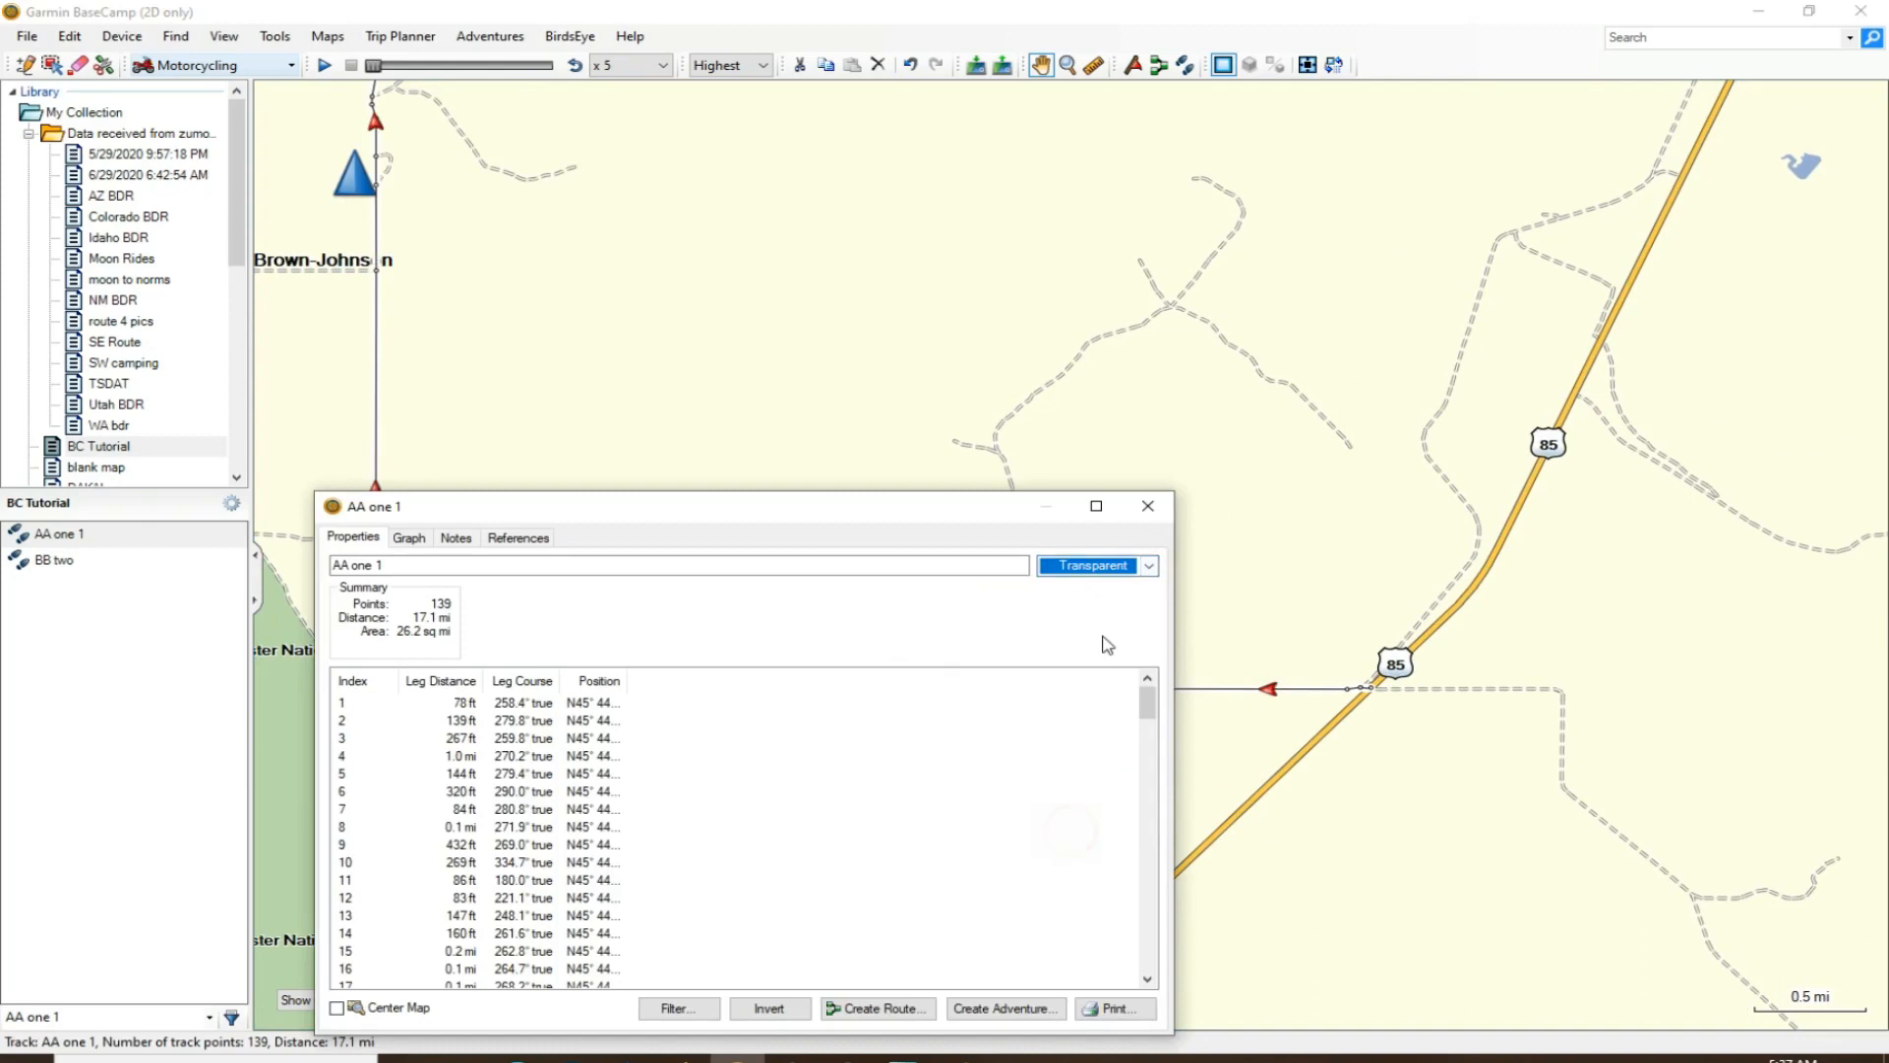
left_click(1147, 507)
- Examine how the AA one 1 track lines up with the unpaved road west of Highway 85
scroll(912, 733, "up", 3)
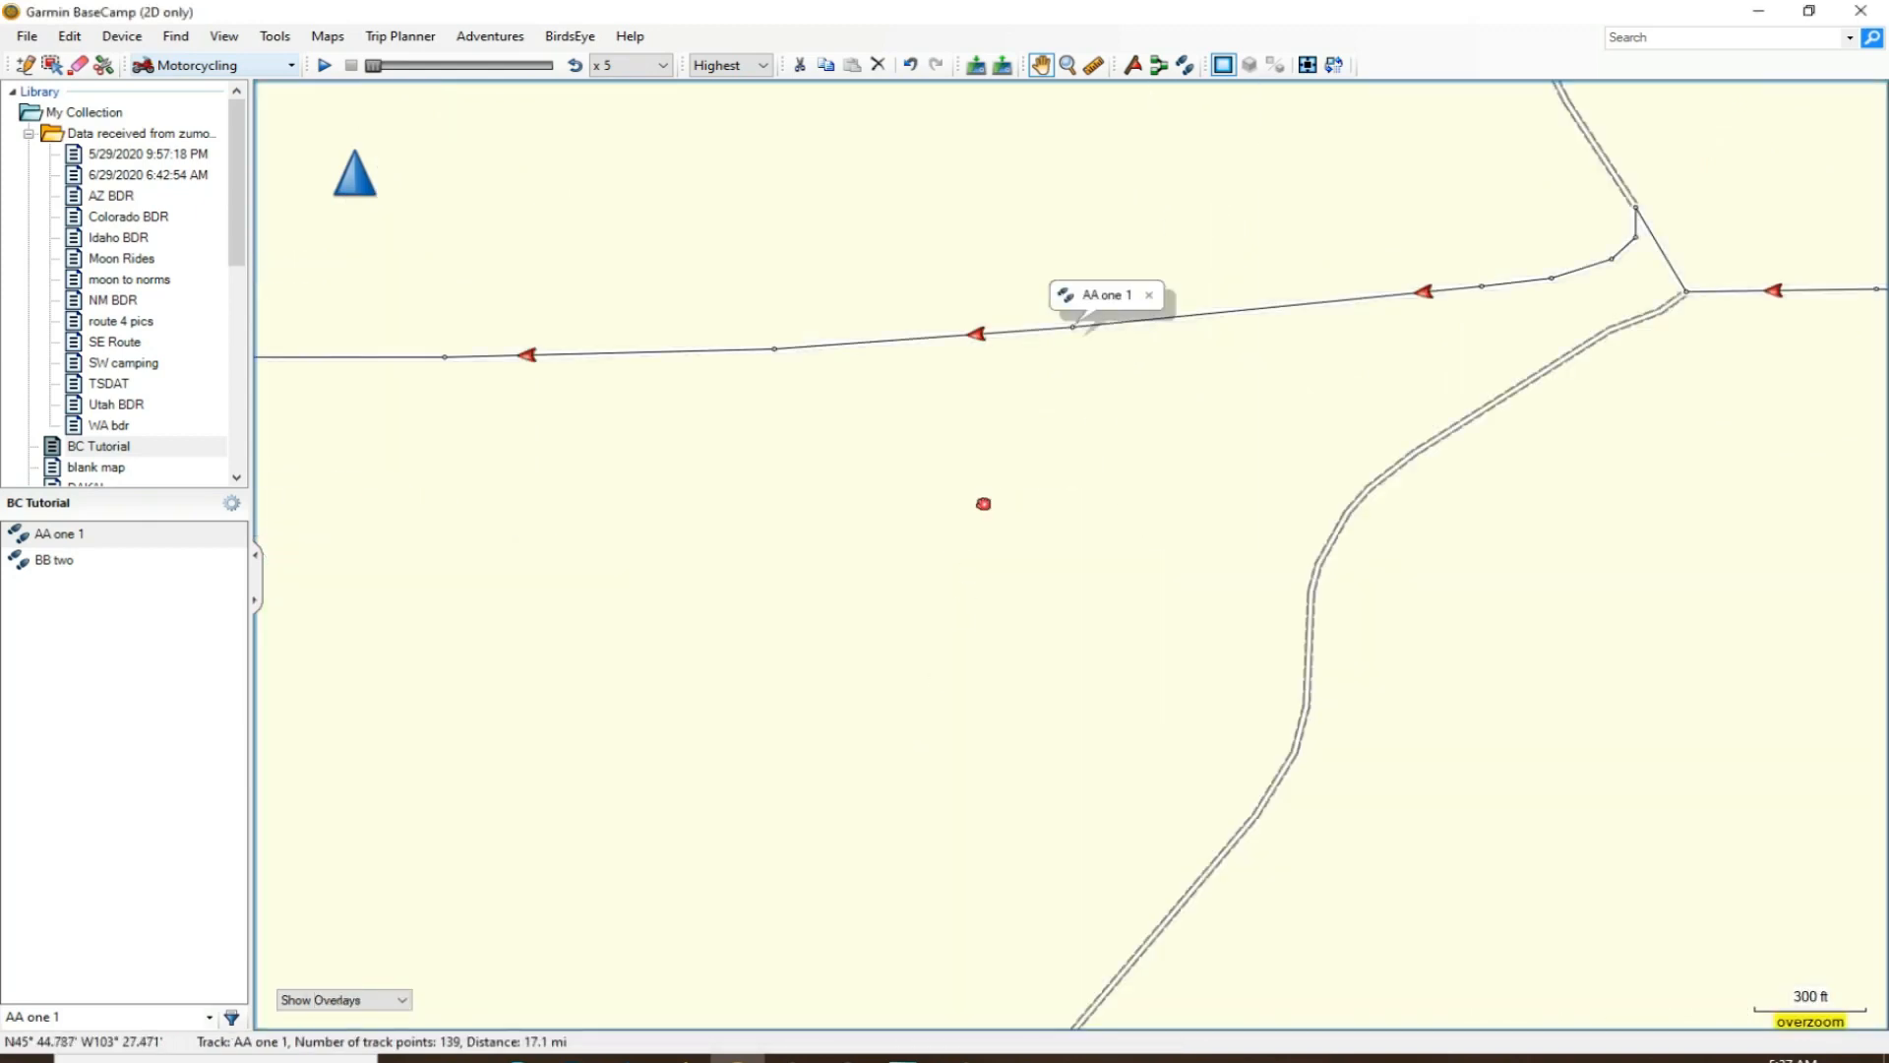
left_click_drag(982, 506, 1050, 763)
scroll(969, 579, "up", 2)
scroll(969, 579, "up", 1)
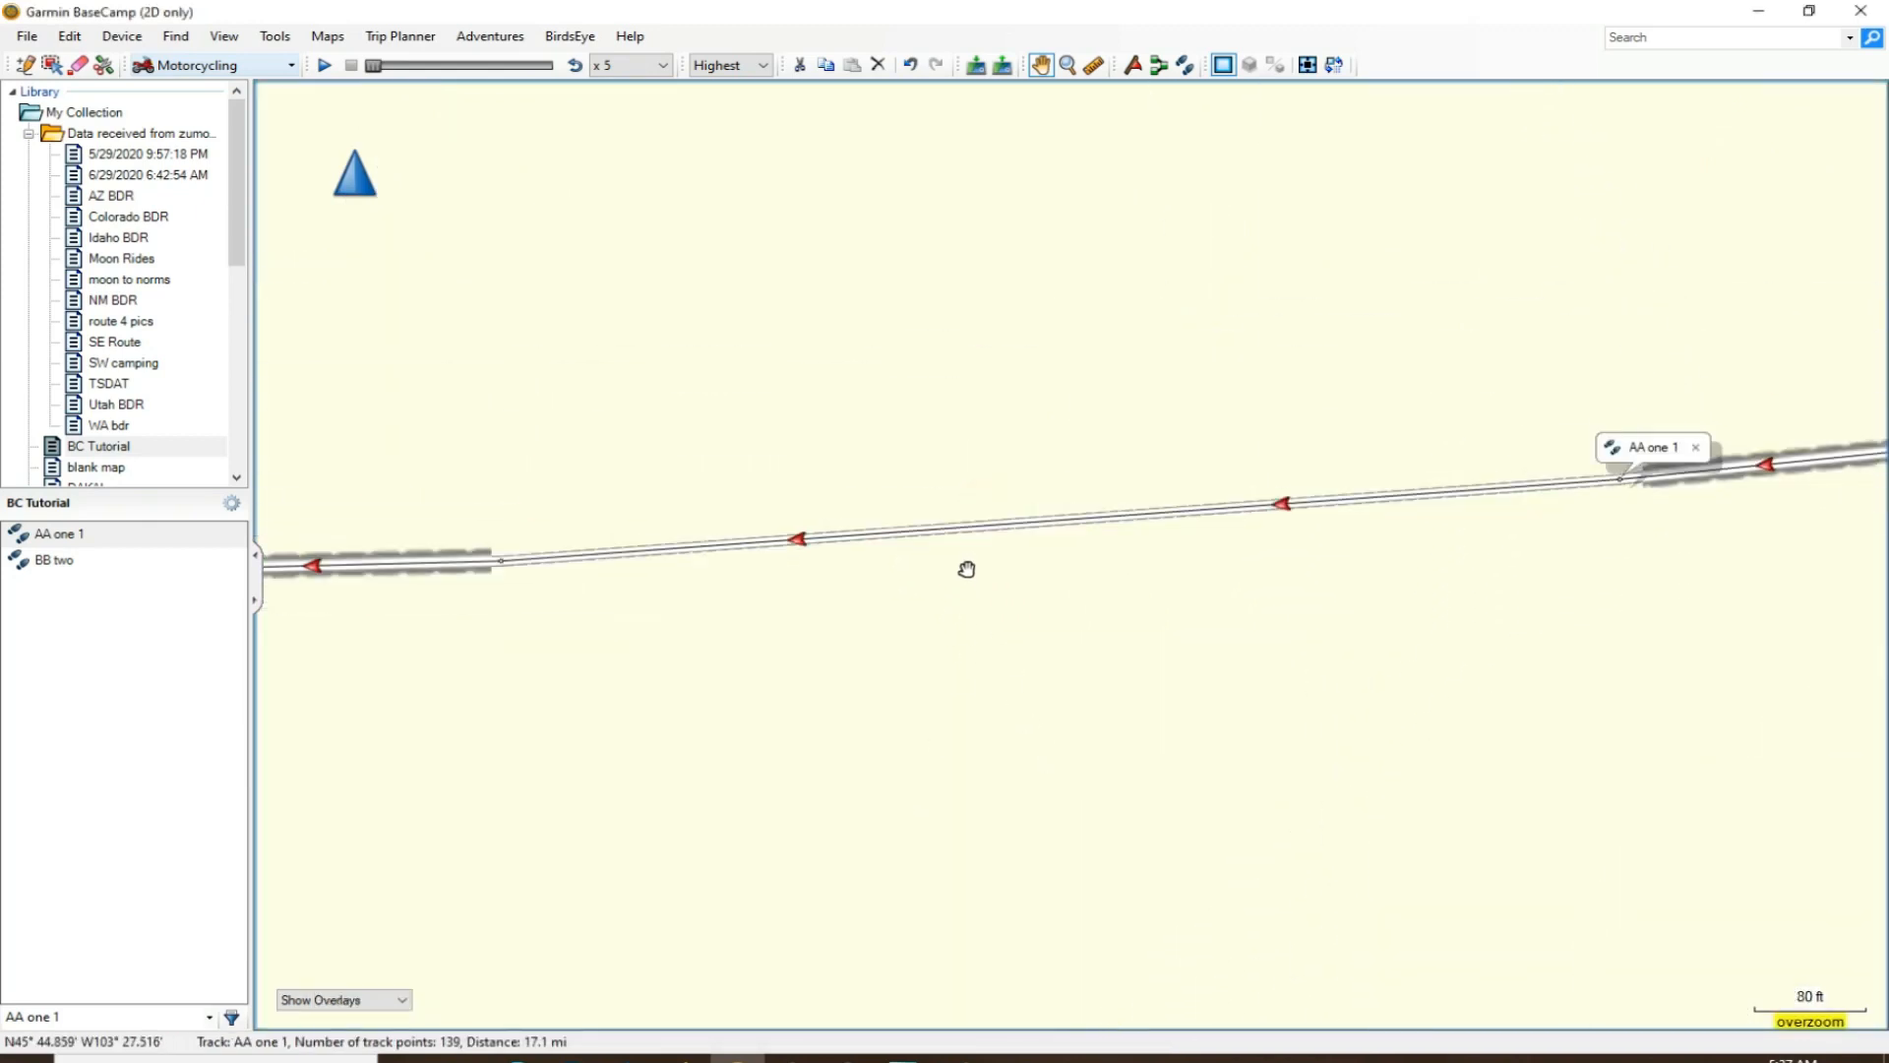
scroll(981, 618, "down", 6)
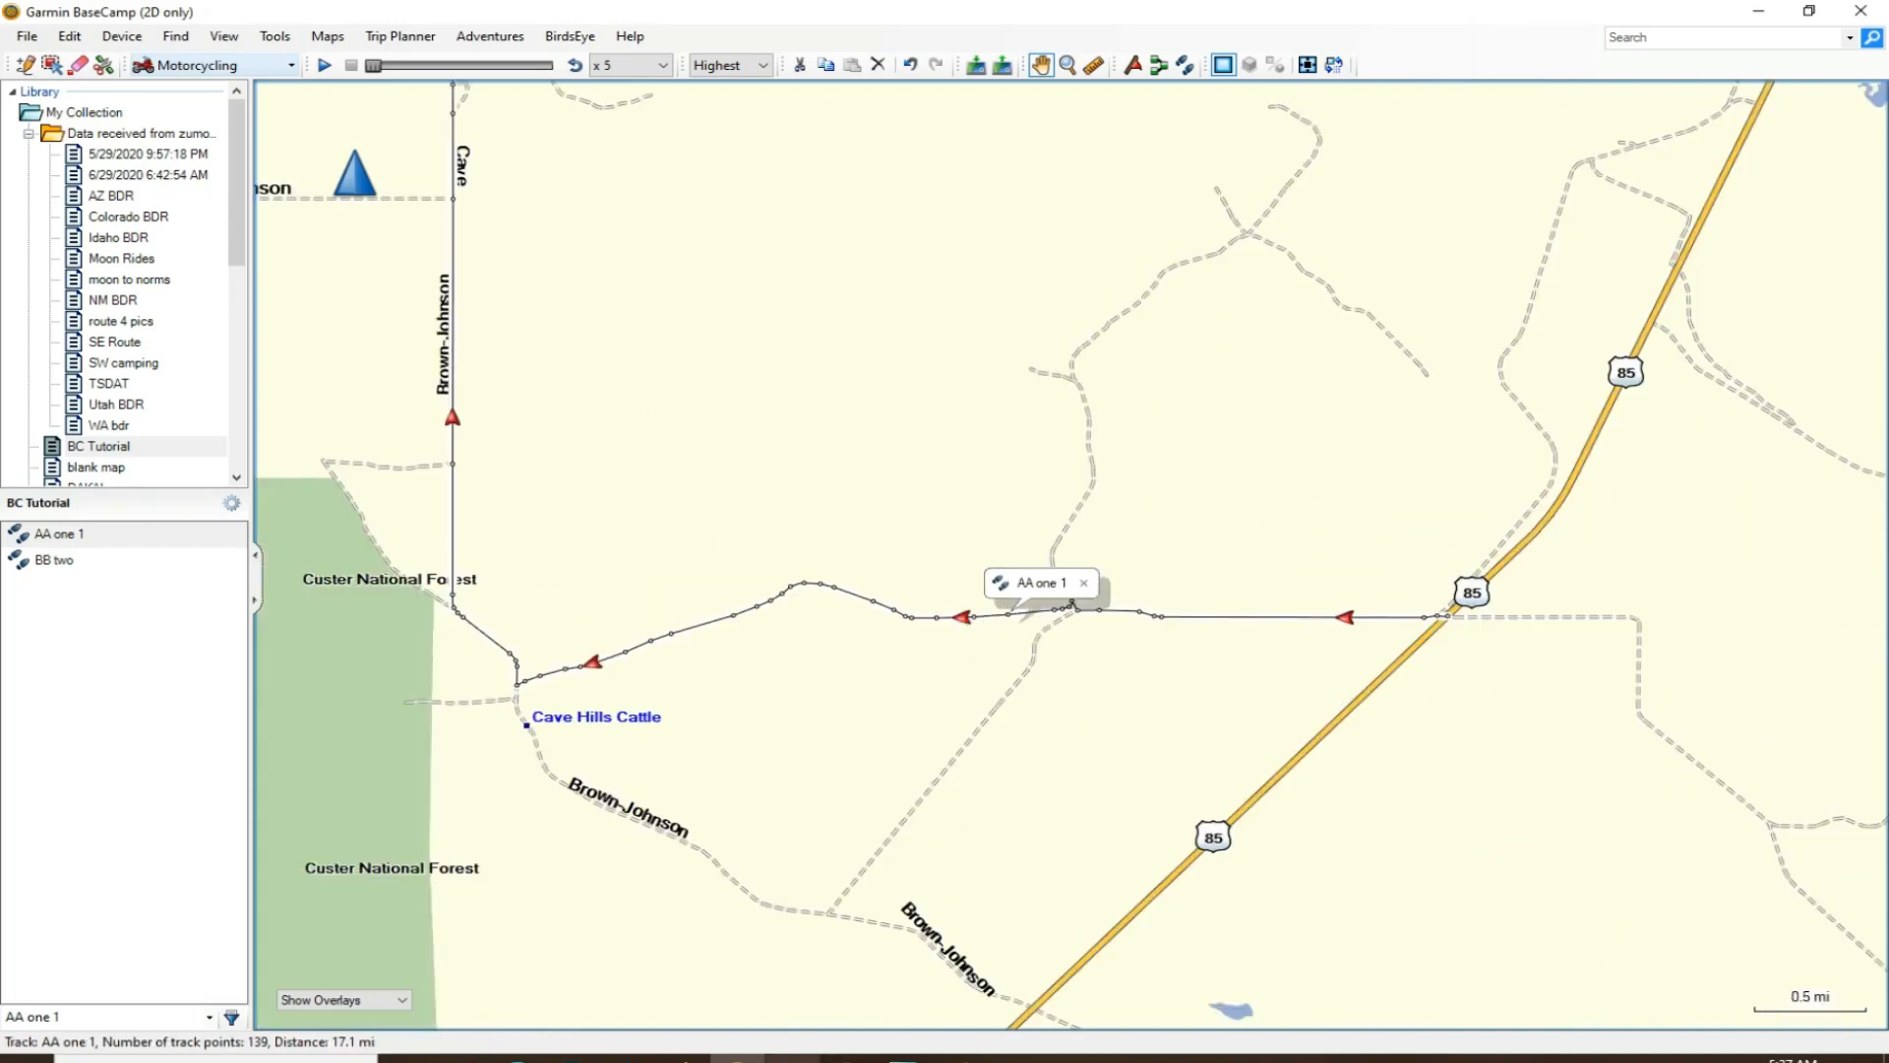
- Switch to Gaia GPS and inspect the same road west of Highway 85 near South Cave Hills
left_click(683, 1058)
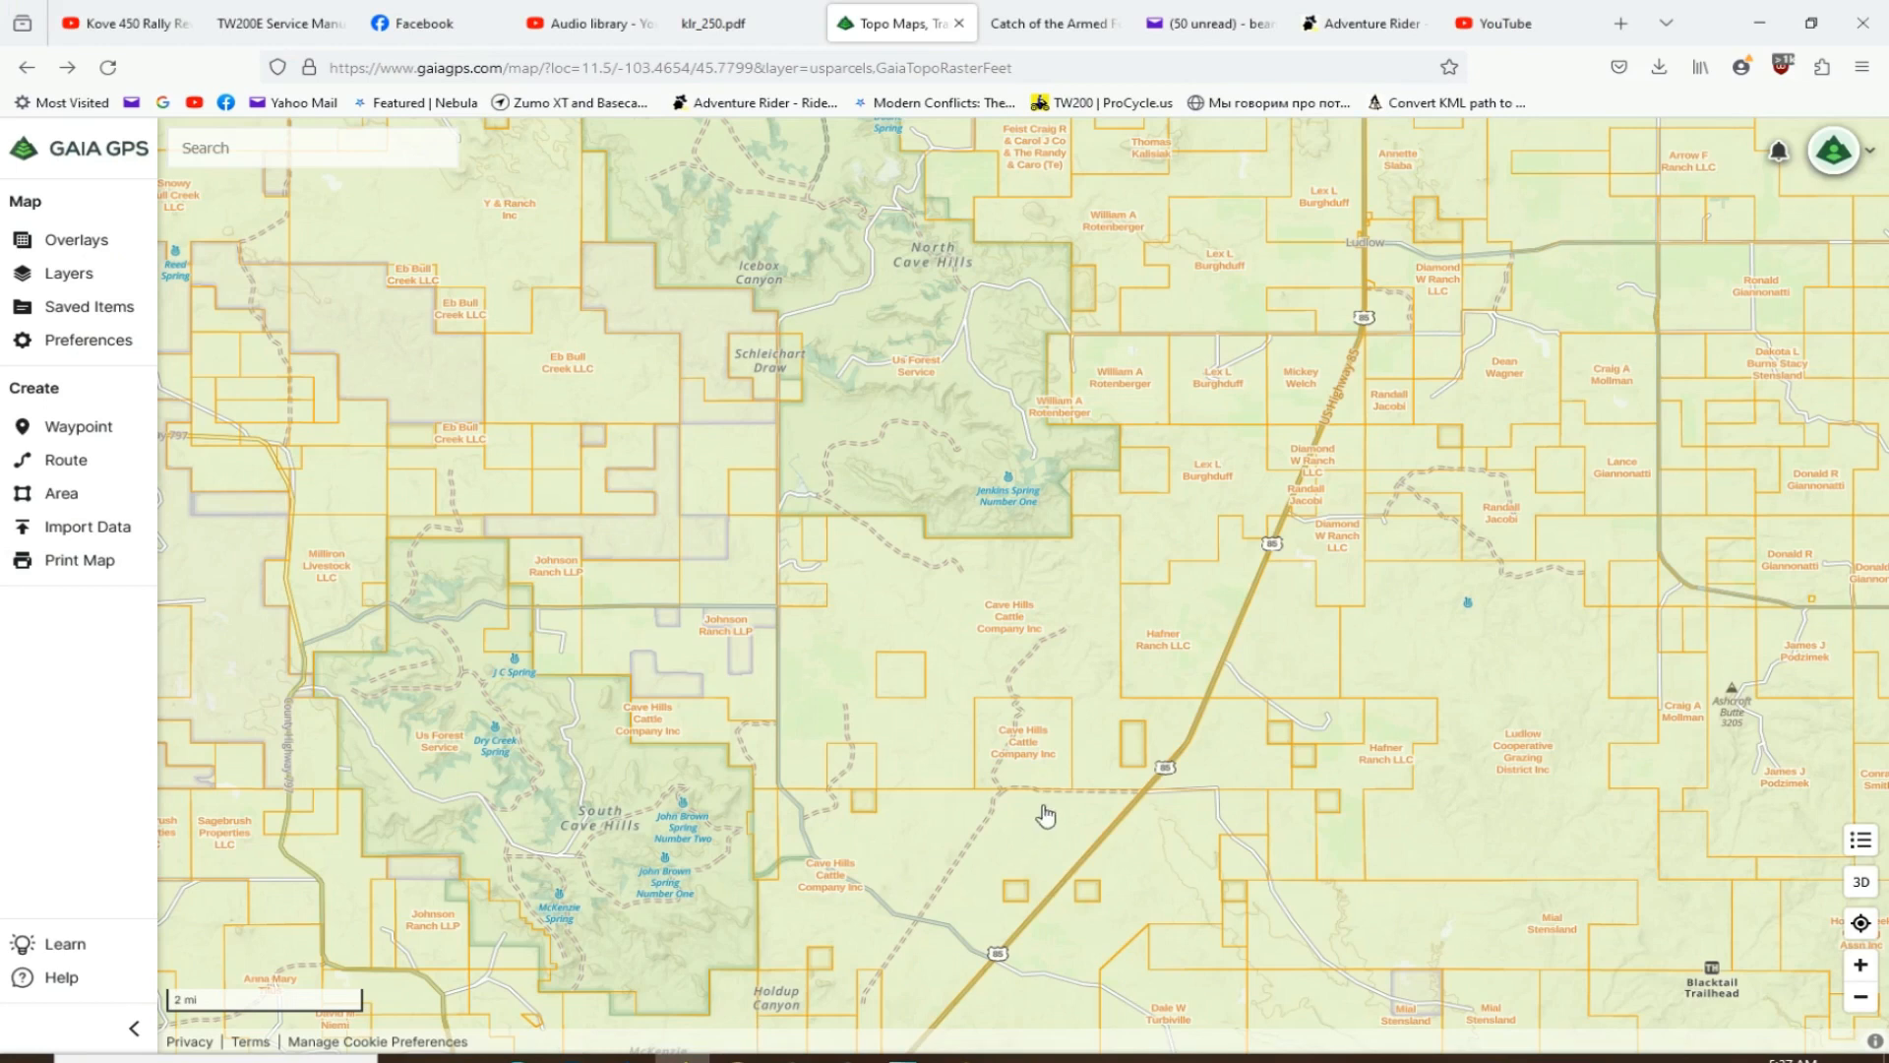
scroll(1104, 810, "up", 1)
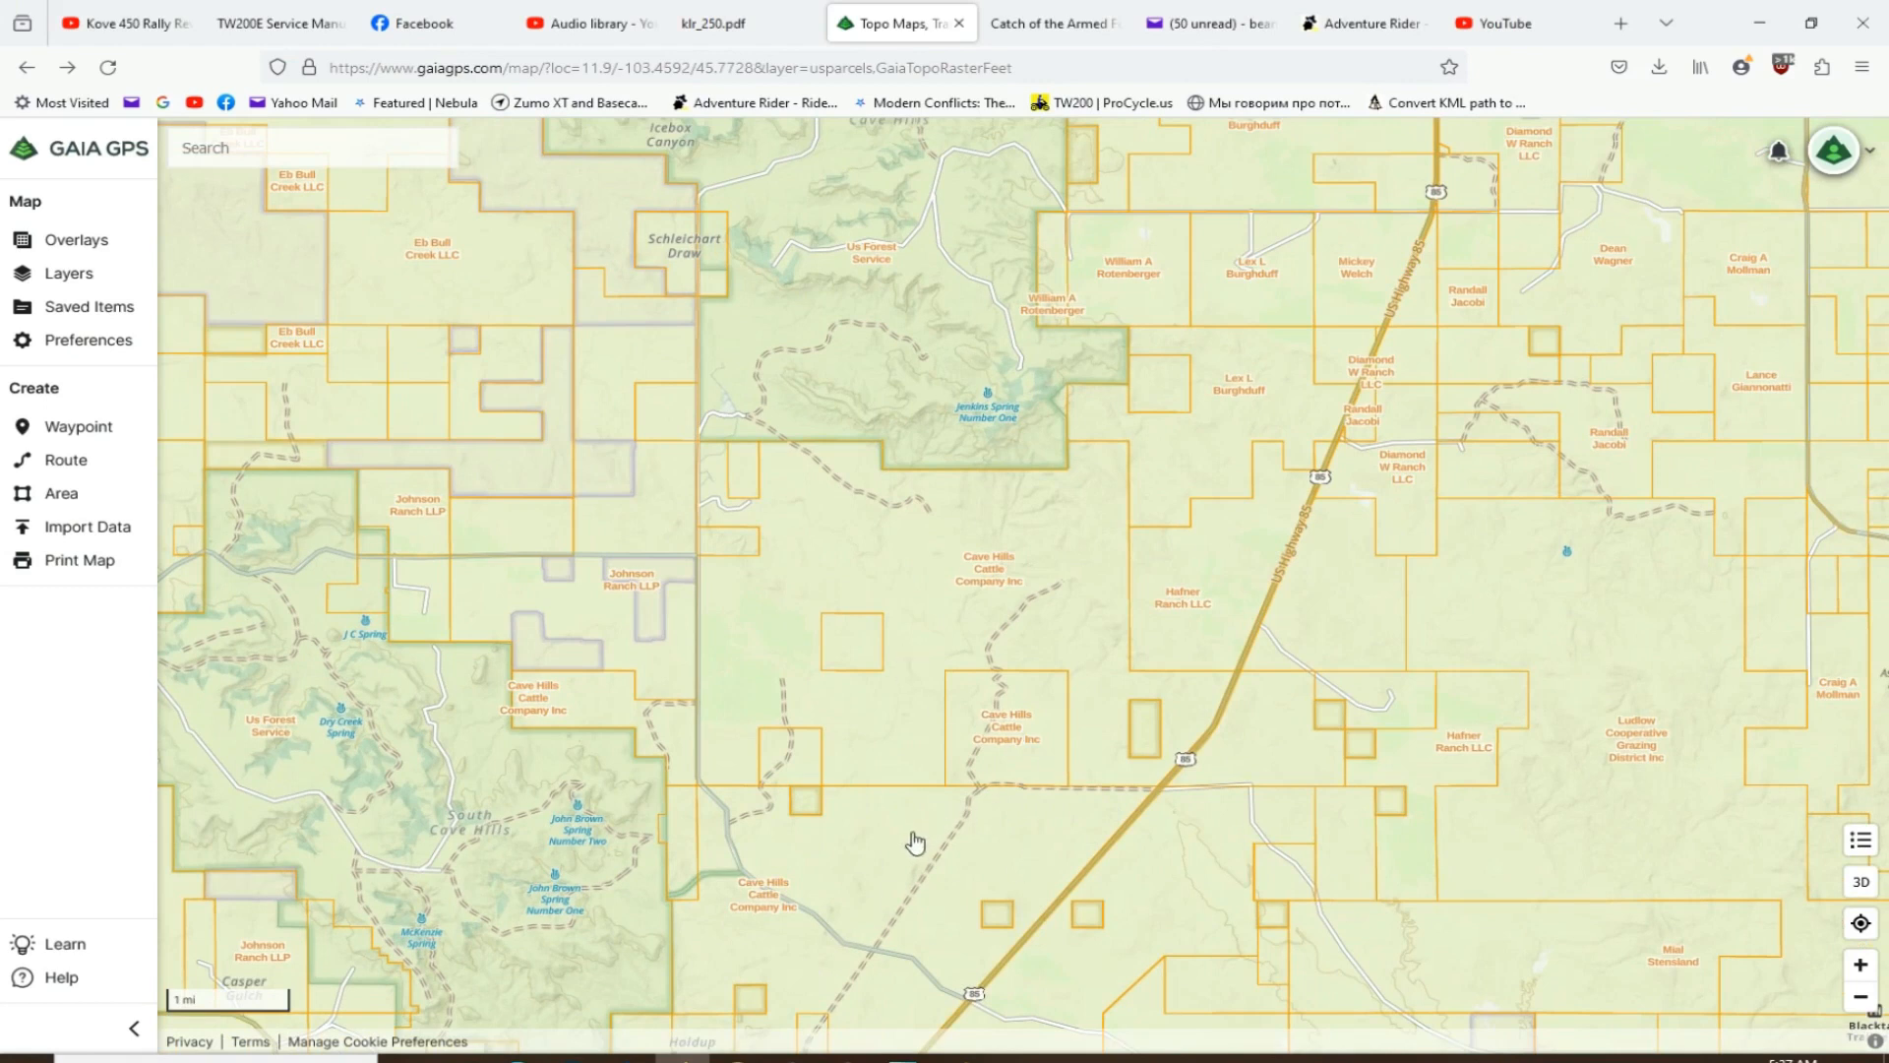
left_click_drag(913, 848, 911, 795)
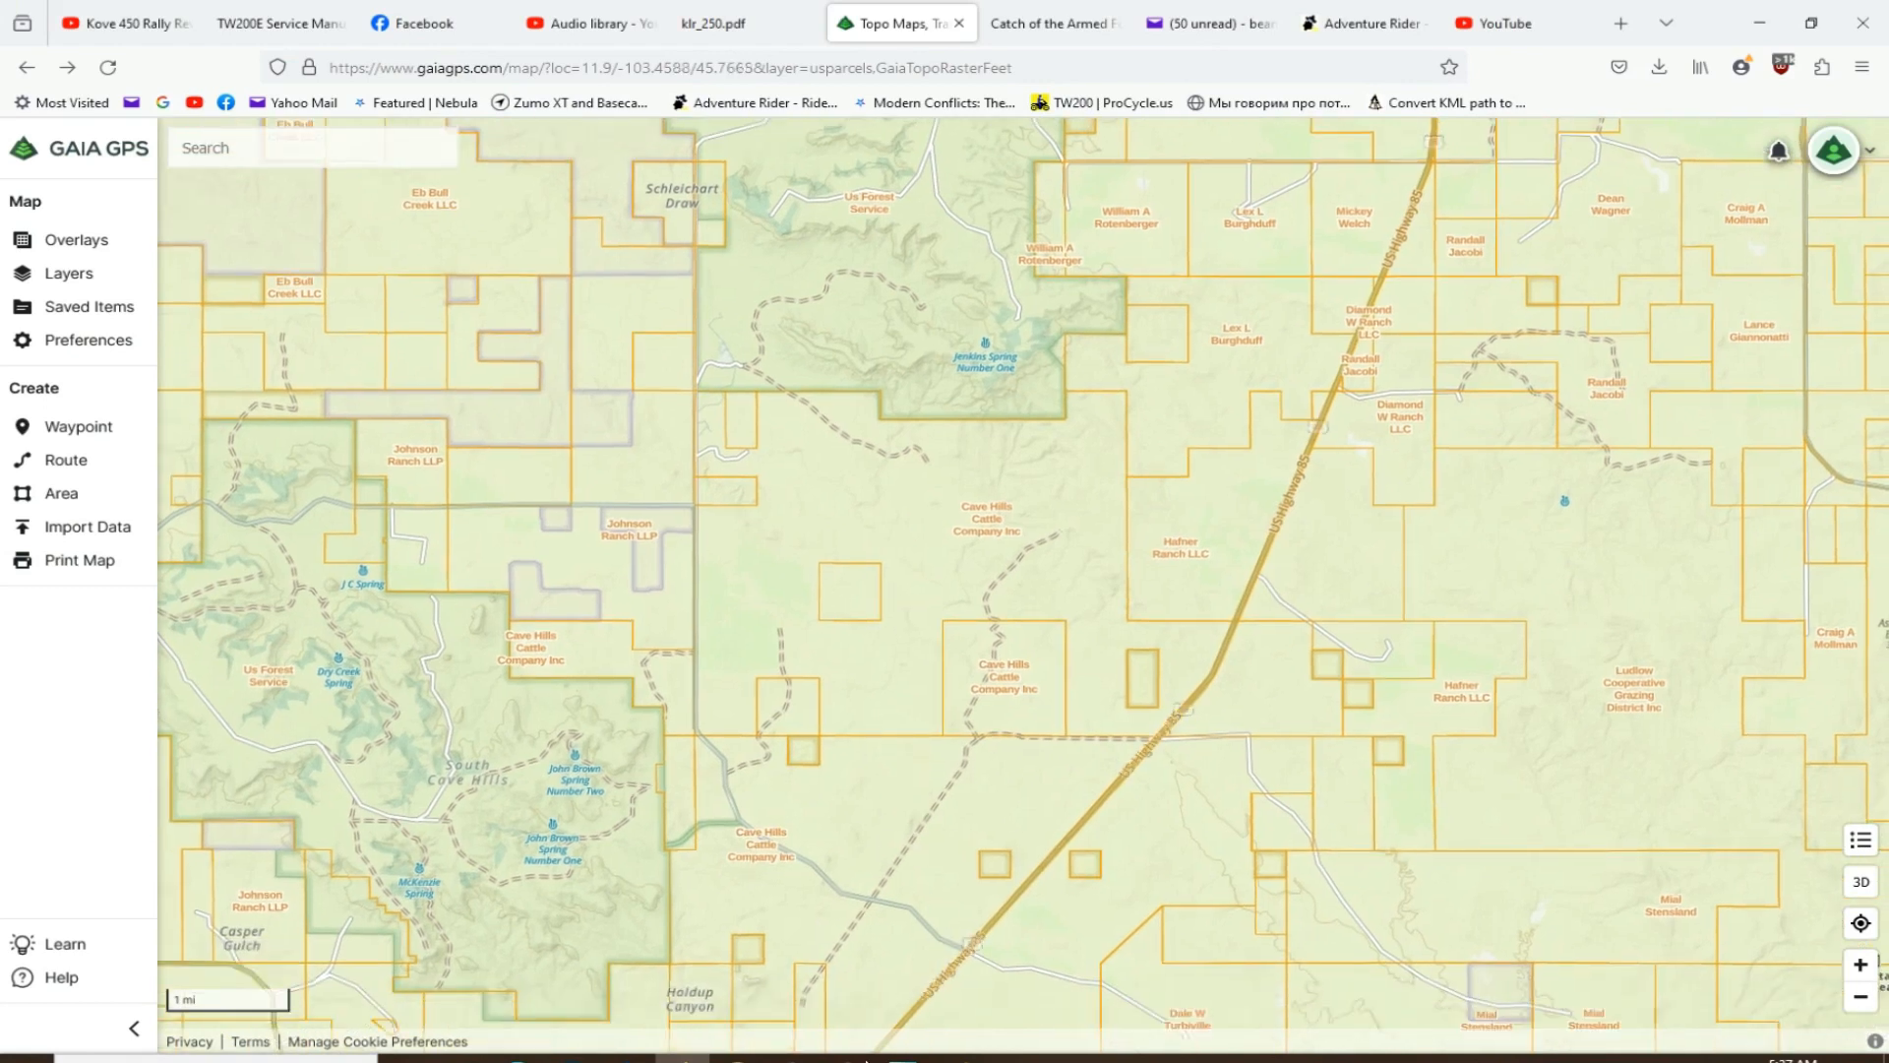
- Switch to Google Earth Pro and inspect the satellite imagery of the road from Highway 85 to the ranch junction
left_click(847, 1058)
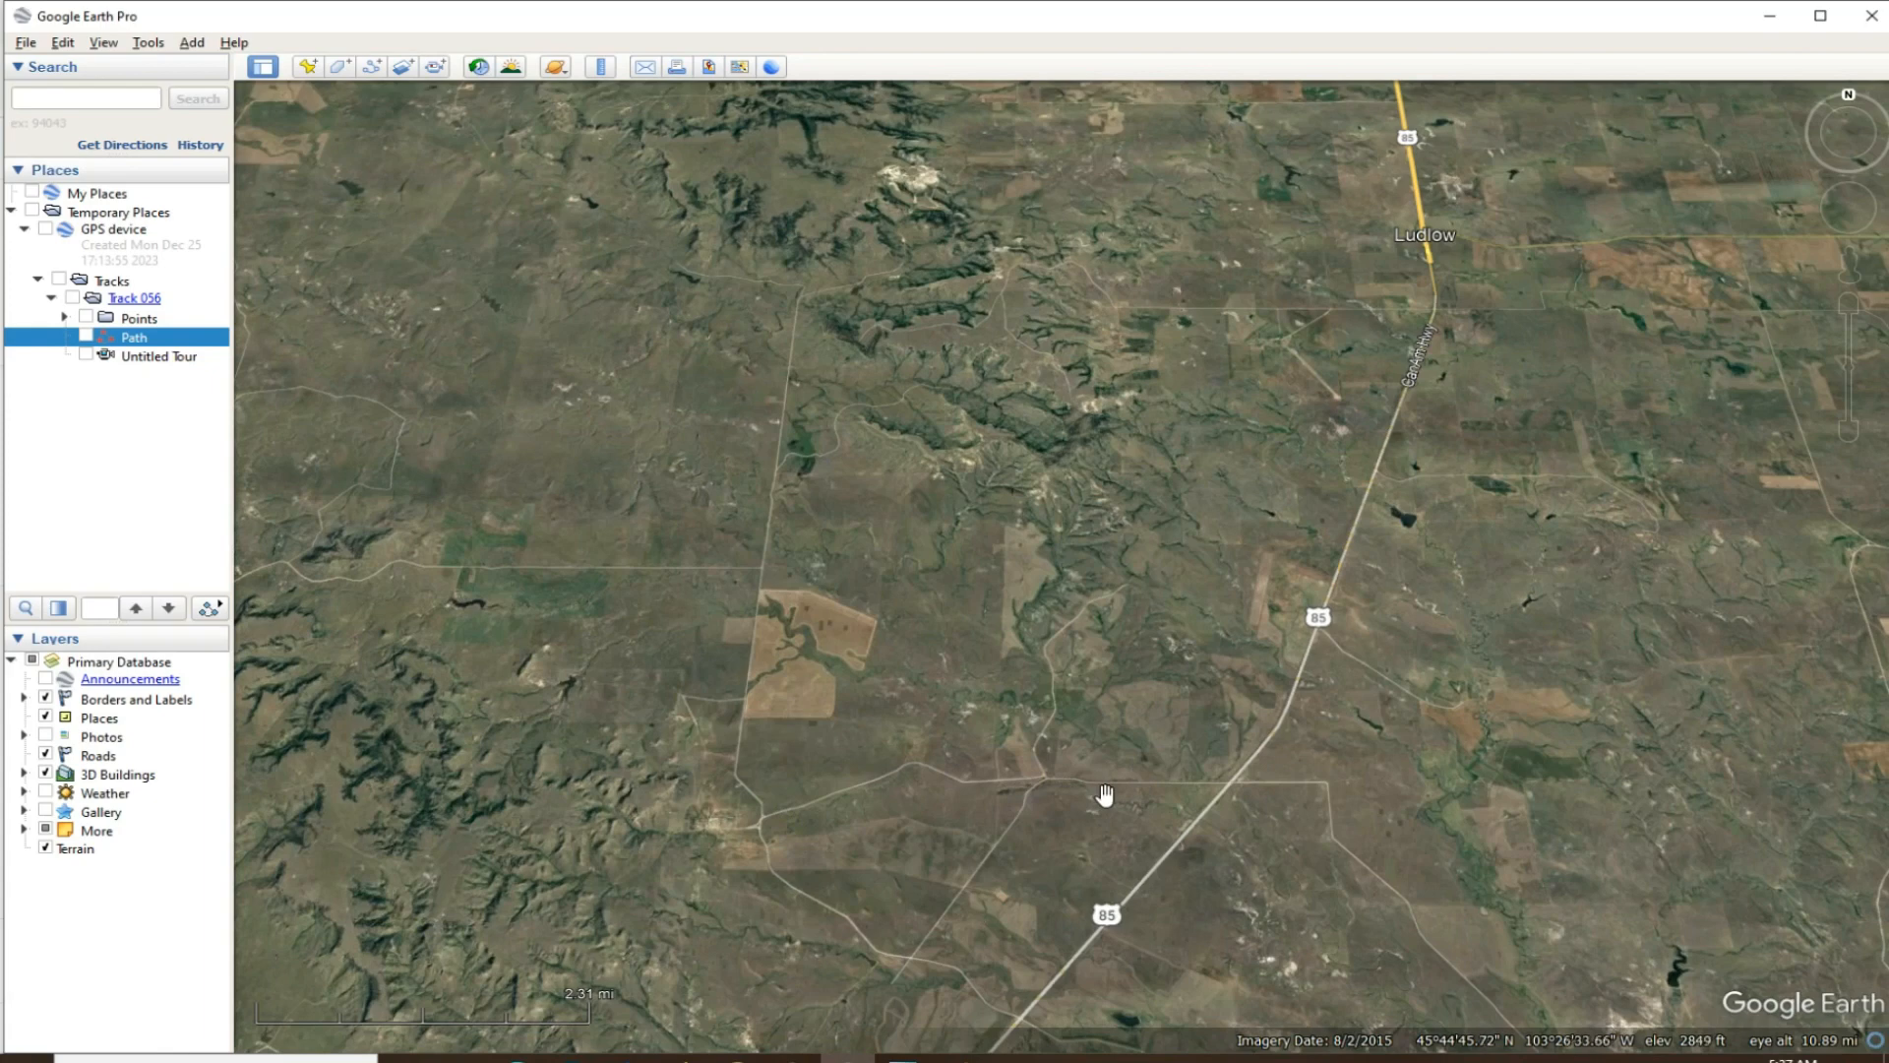
scroll(1201, 792, "up", 5)
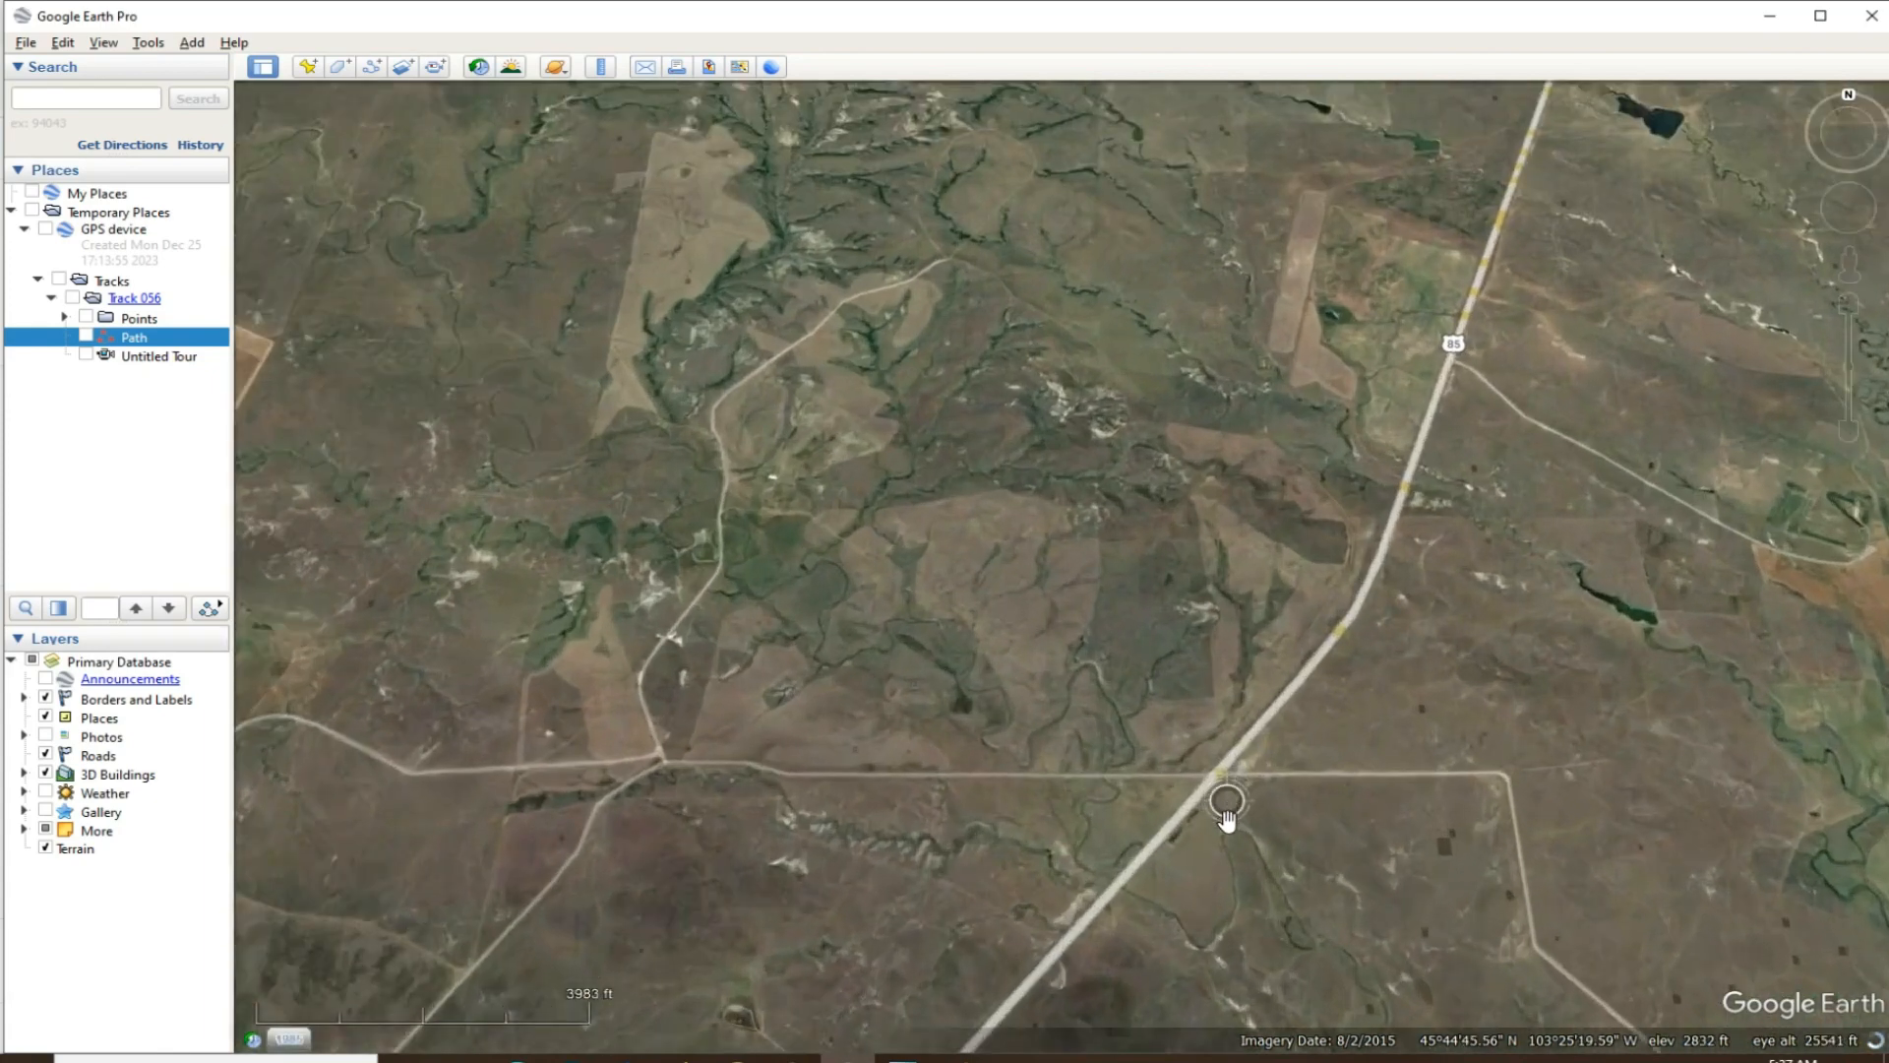
scroll(1227, 820, "up", 2)
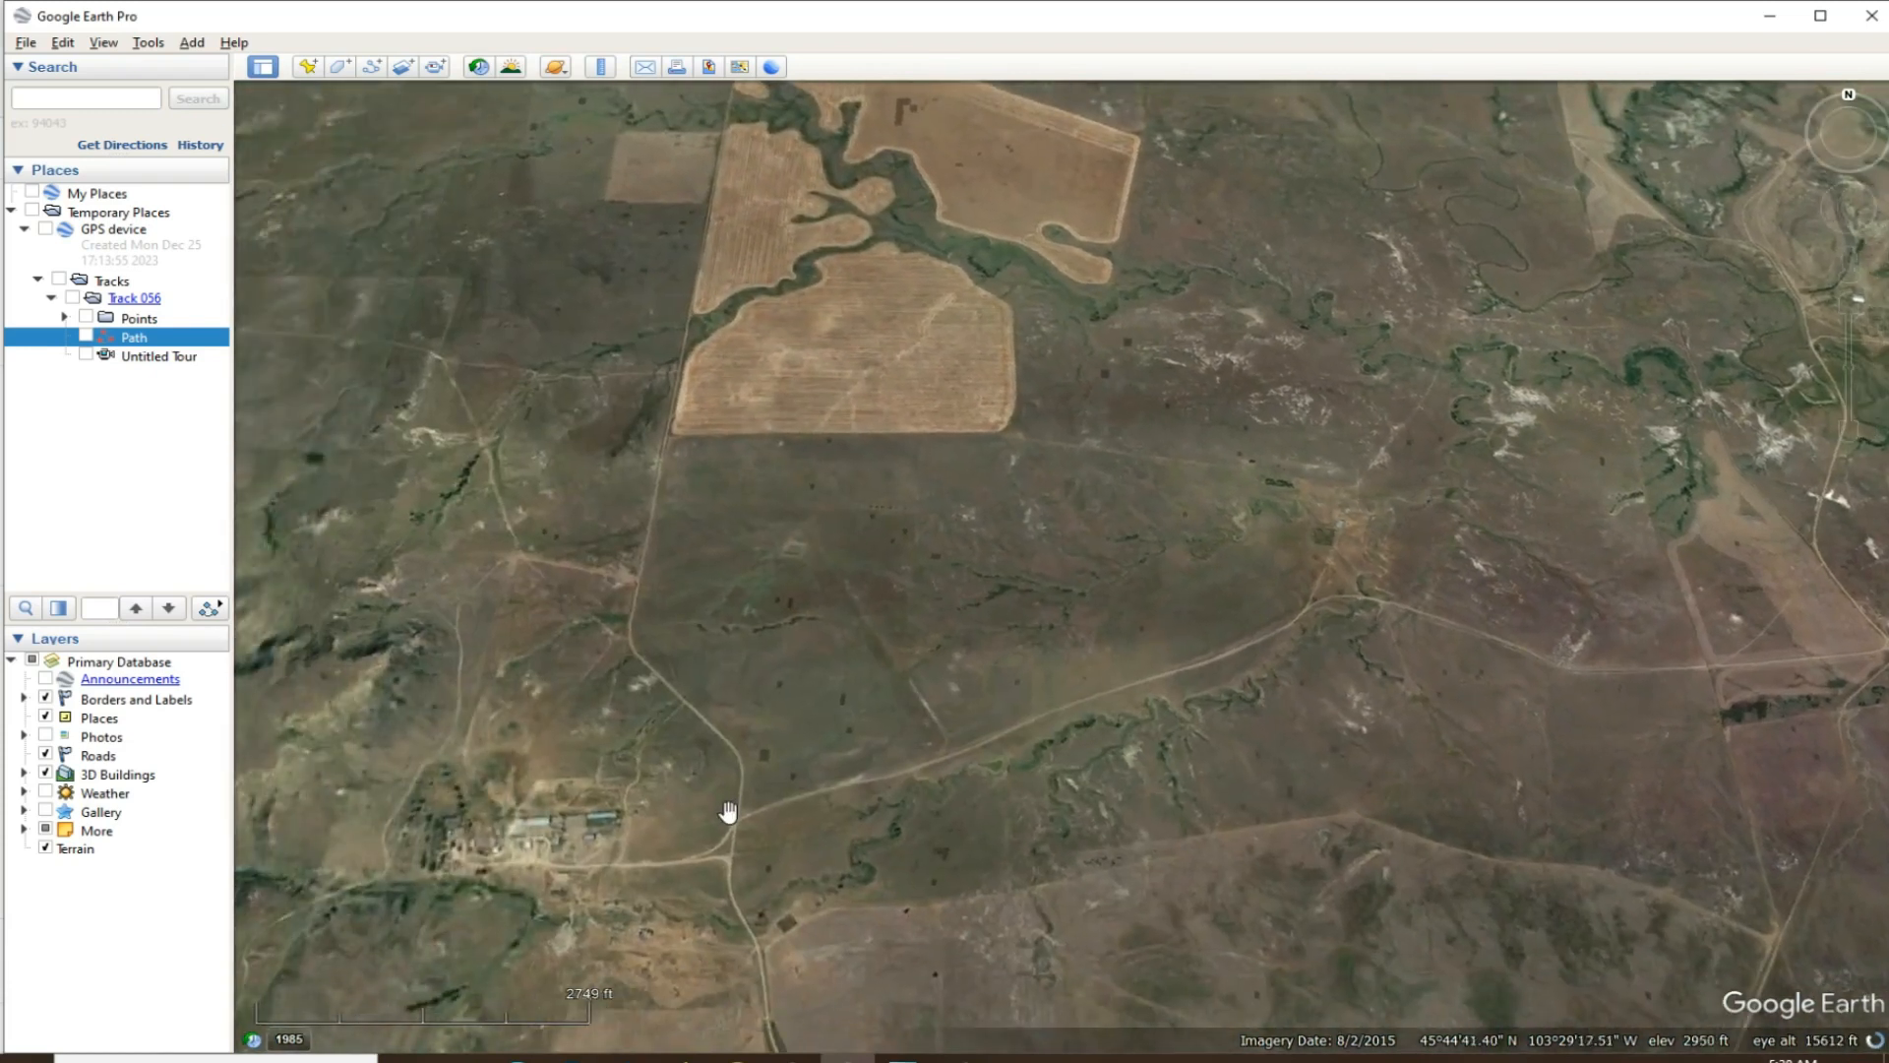
scroll(739, 820, "up", 5)
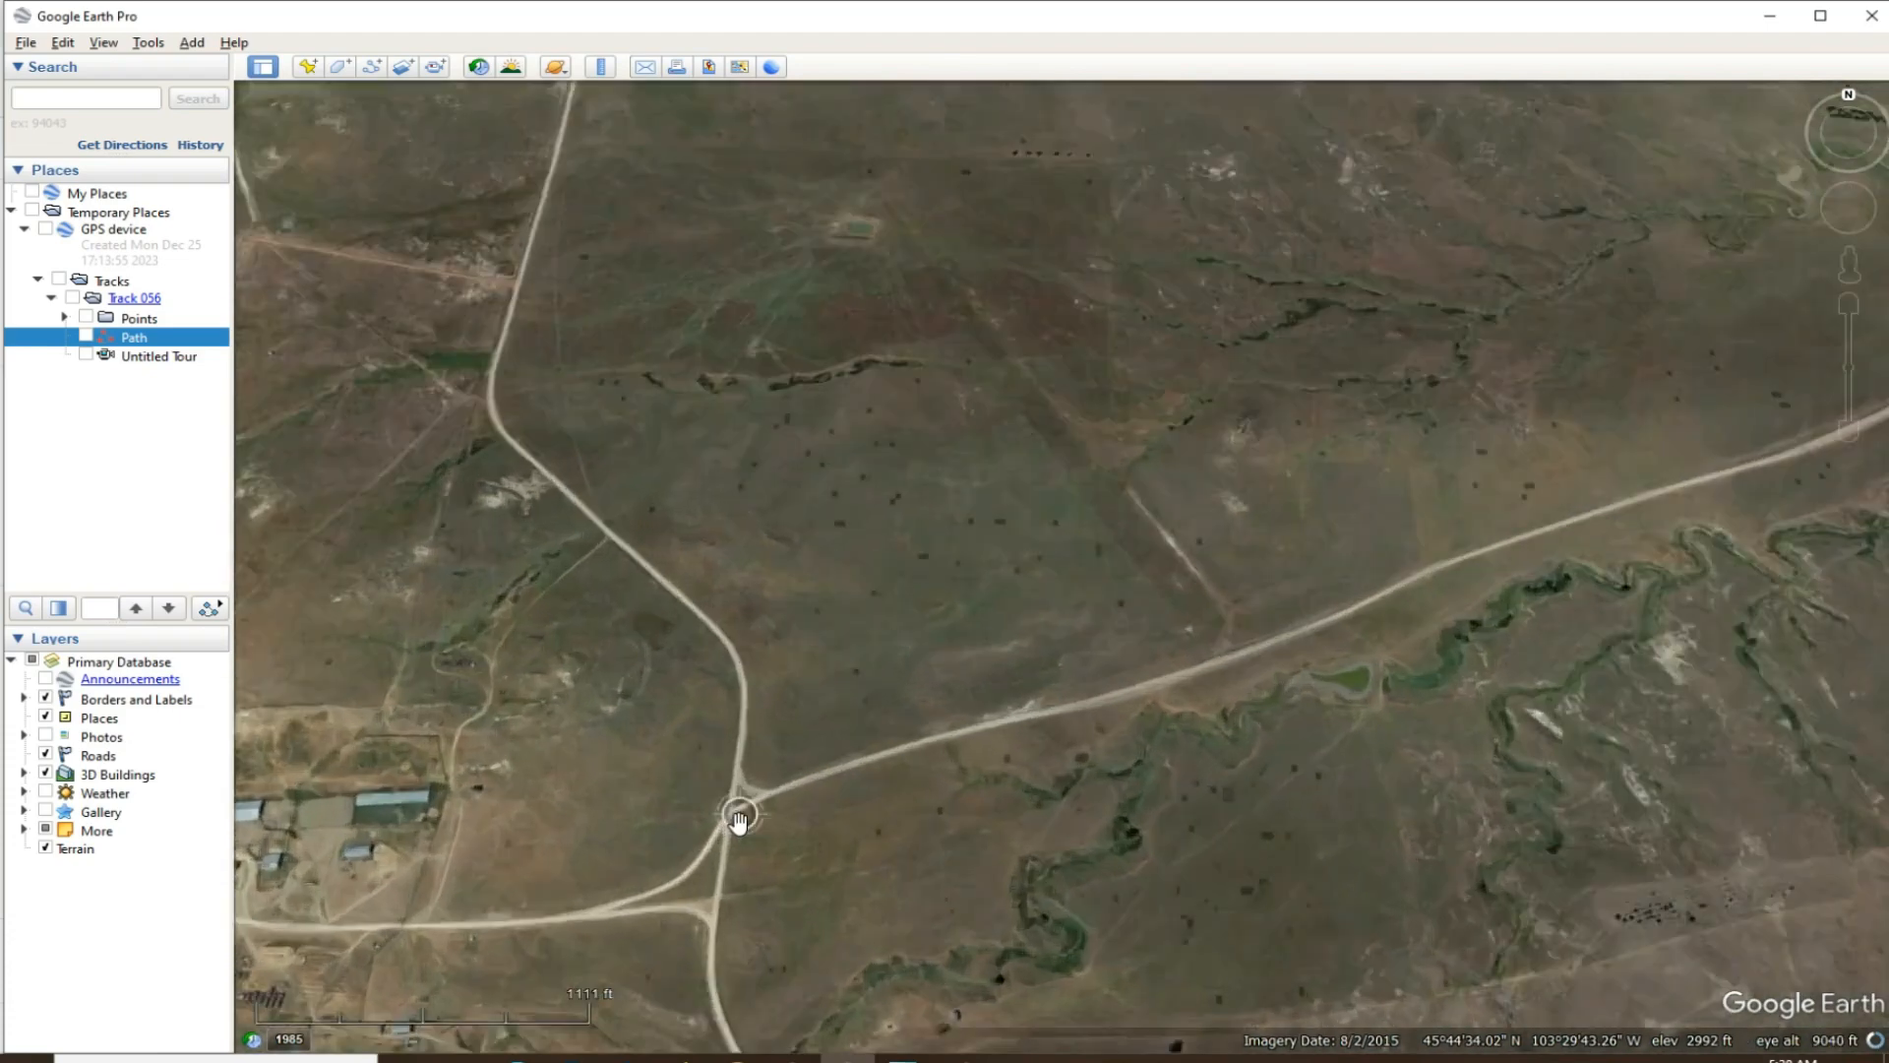
scroll(739, 823, "down", 4)
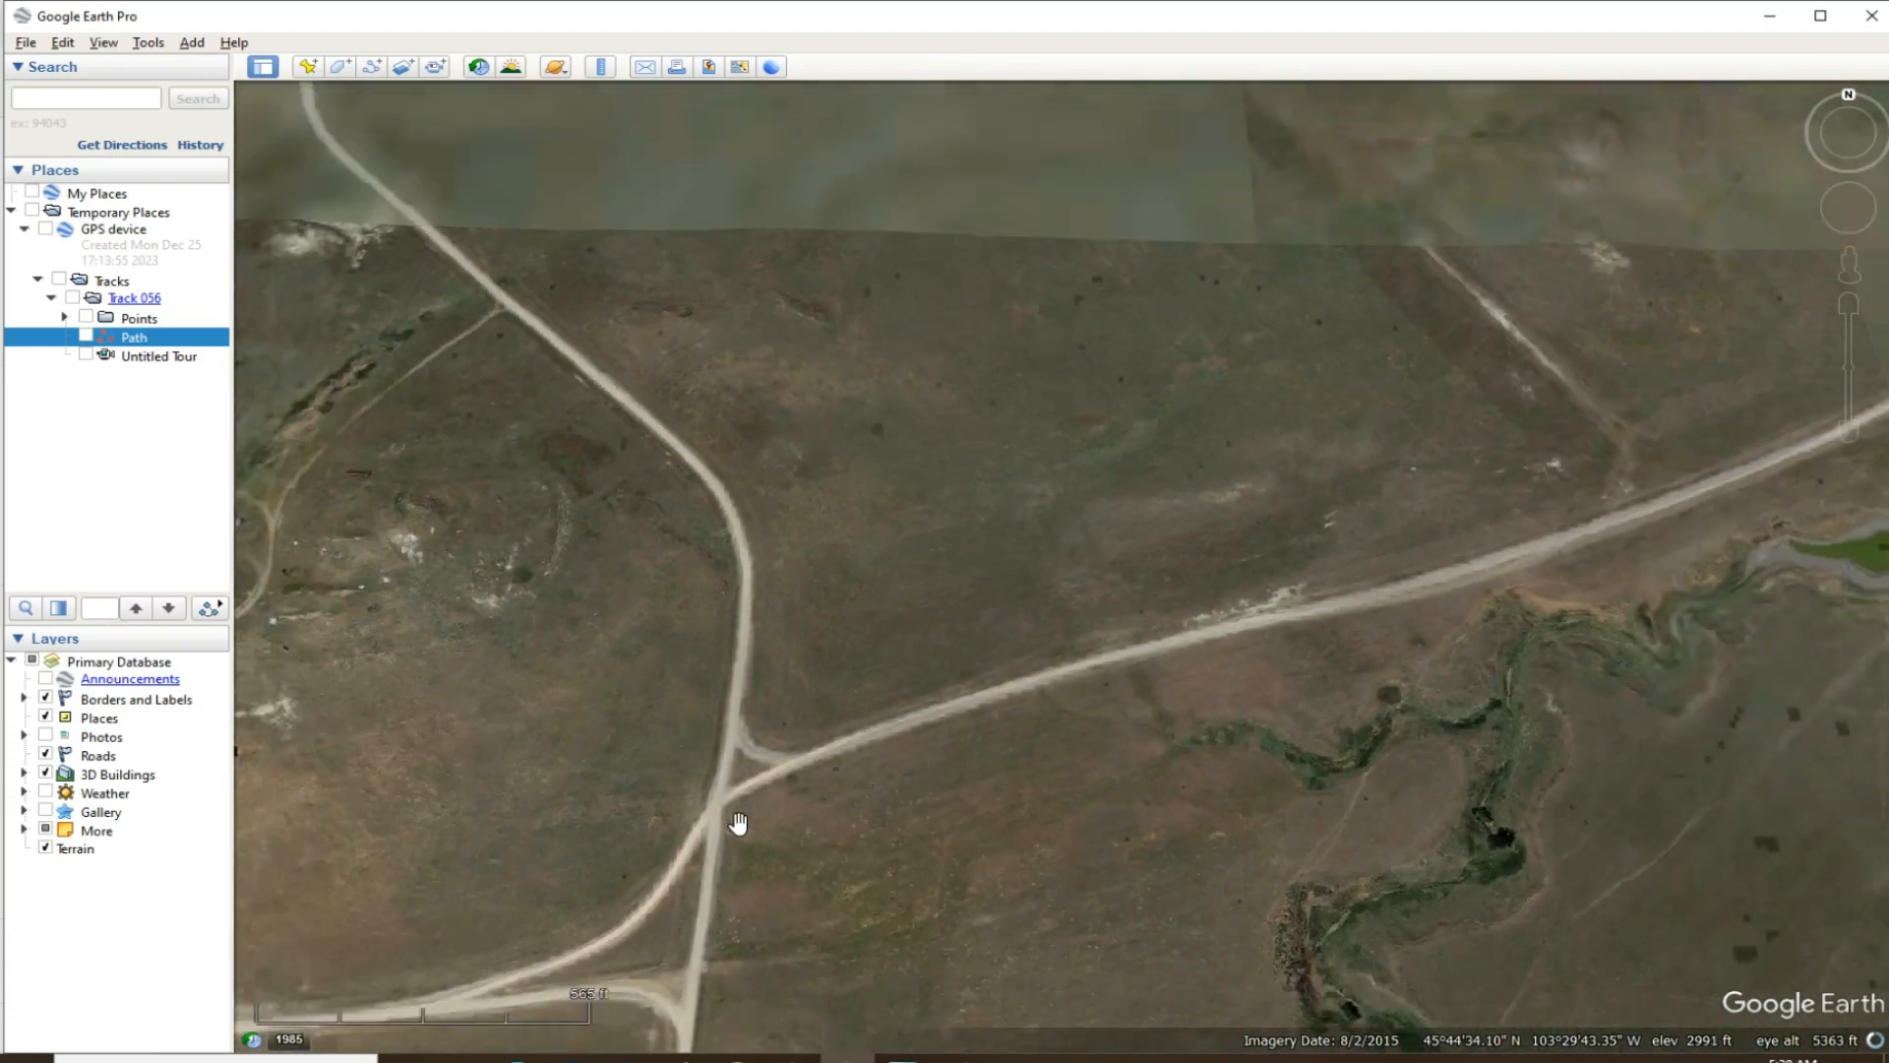
scroll(745, 809, "down", 4)
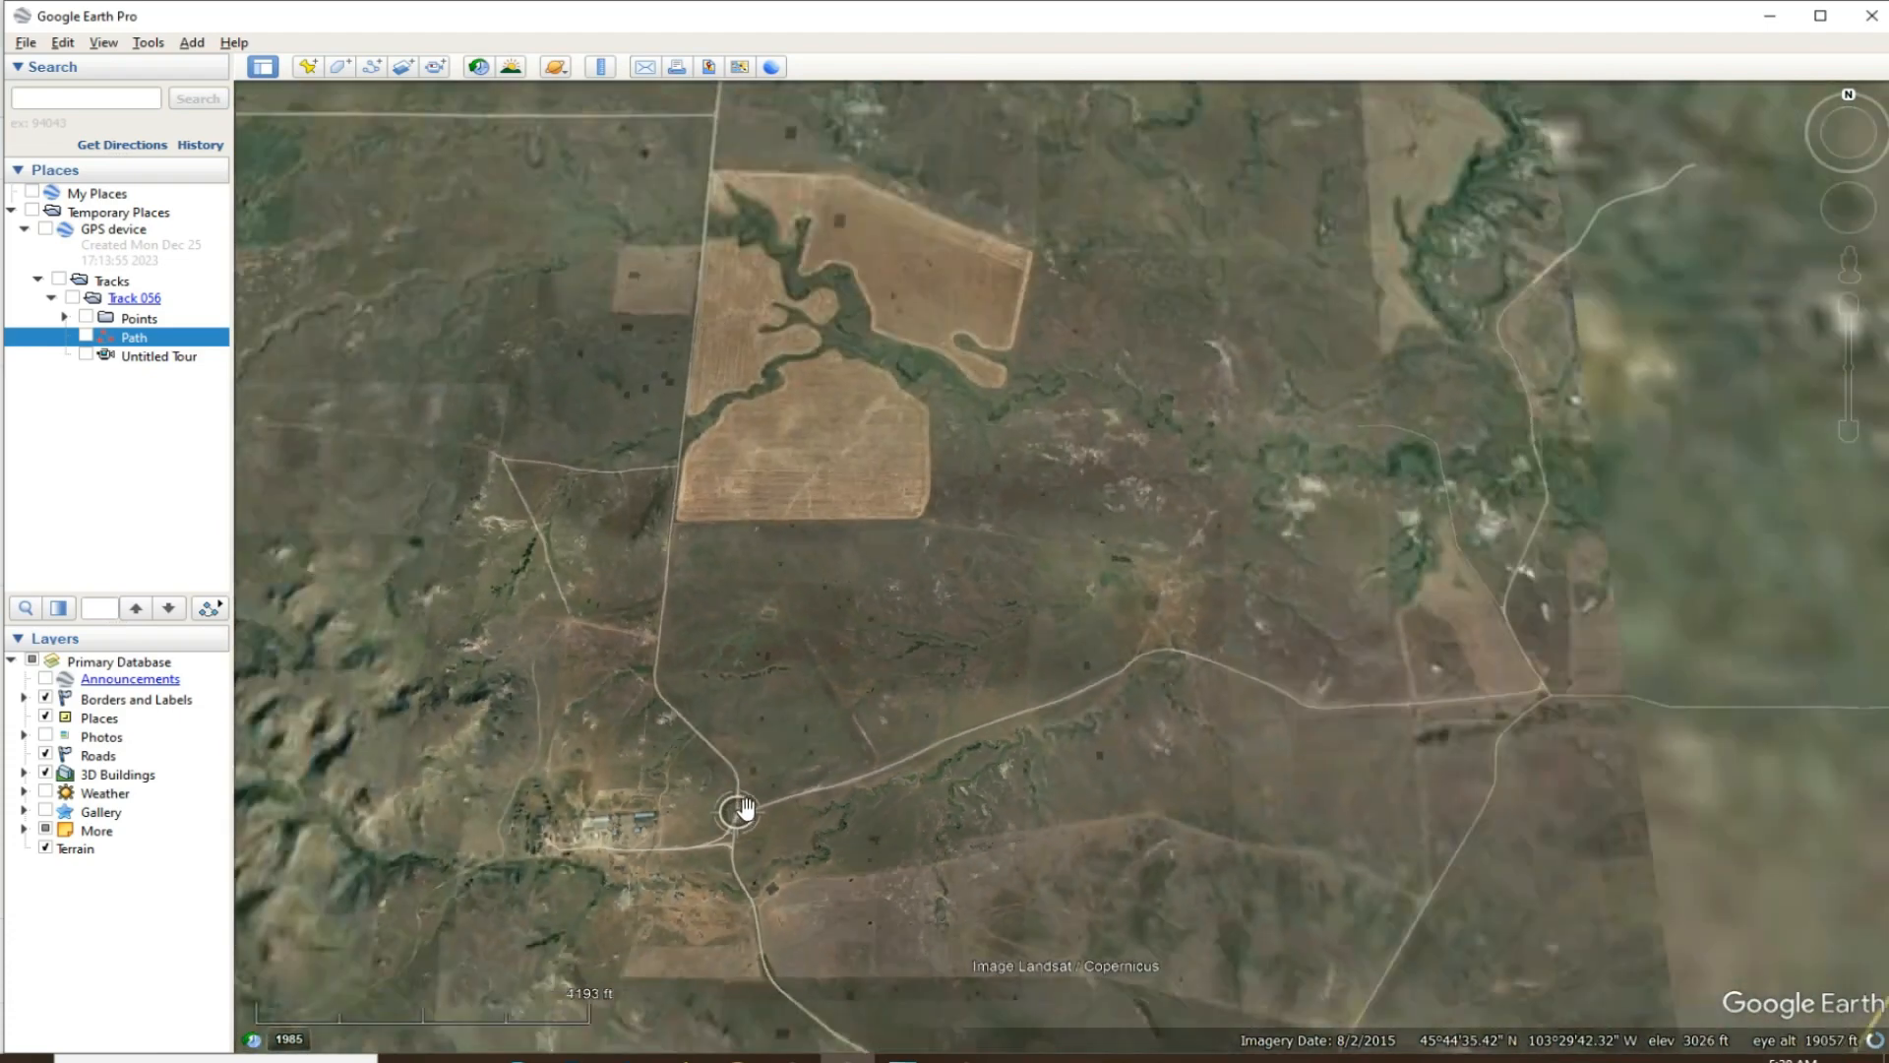
scroll(747, 825, "down", 2)
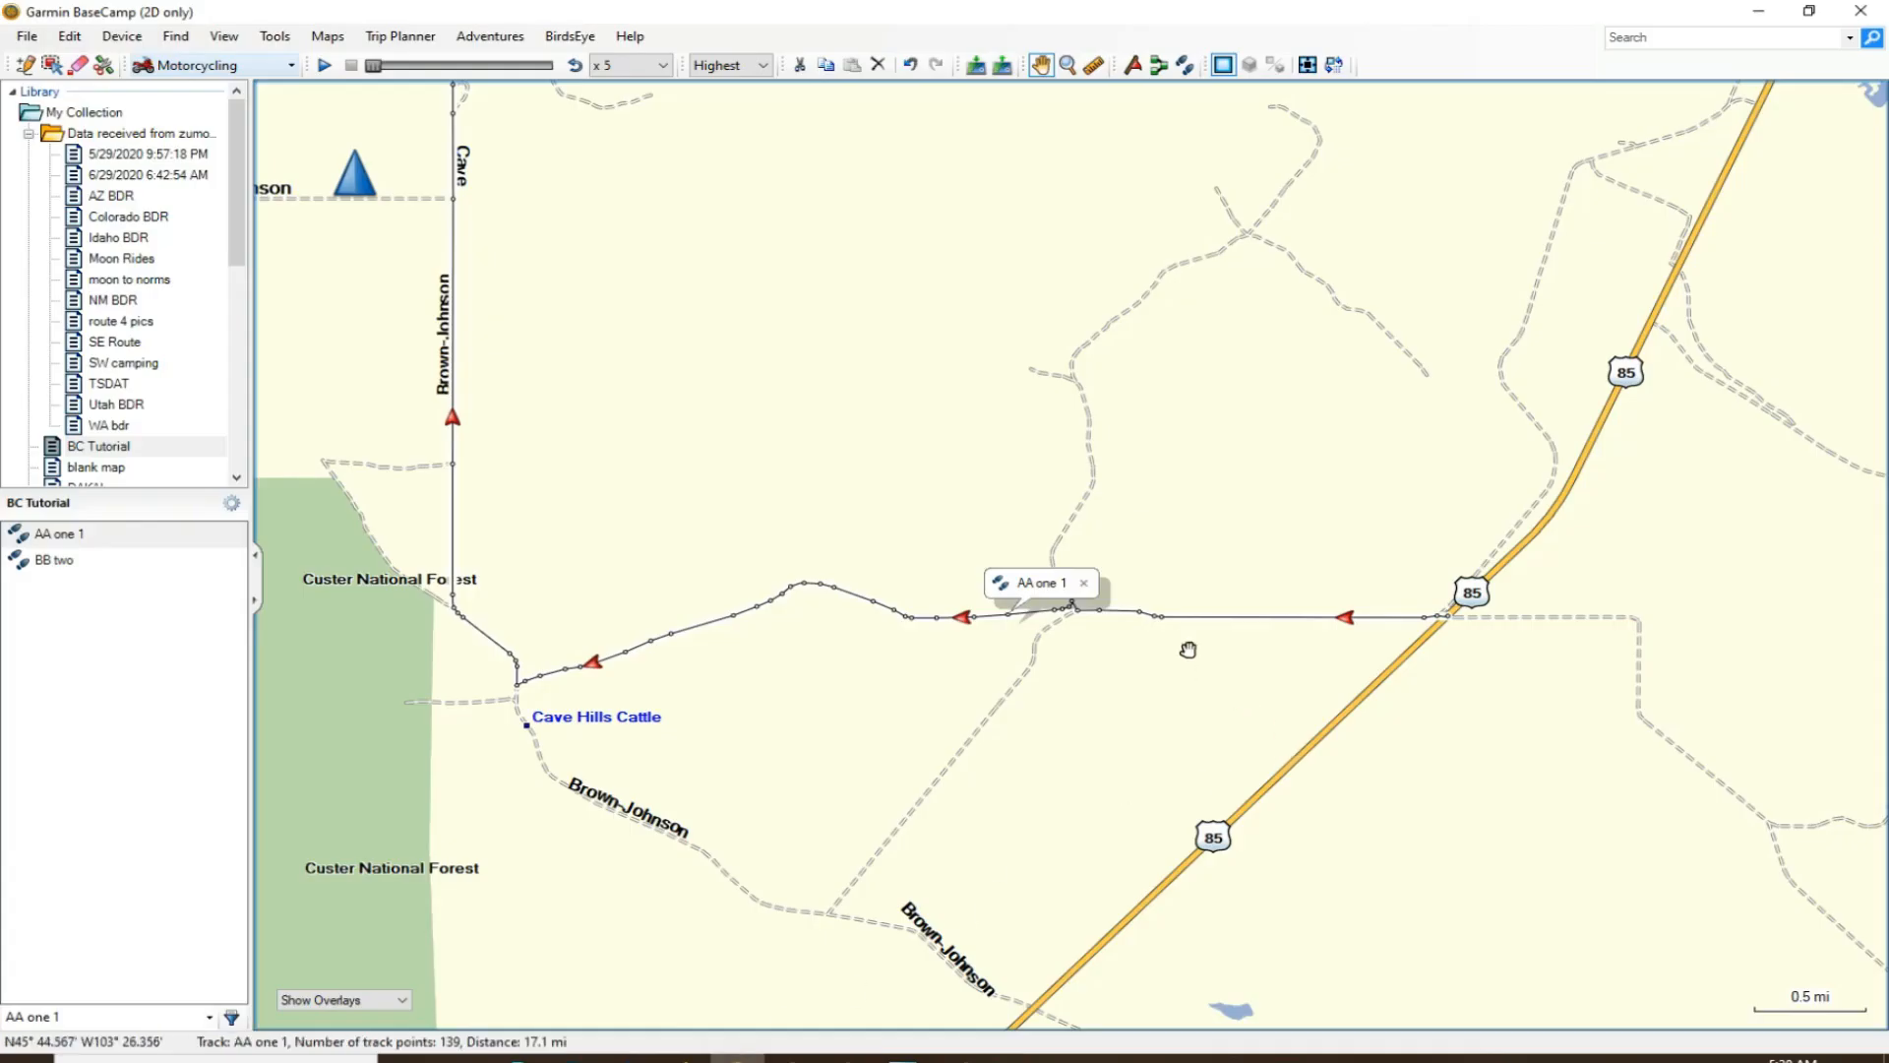
- Switch back to BaseCamp and set the colour of the AA one 1 track to Red
double_click(1193, 620)
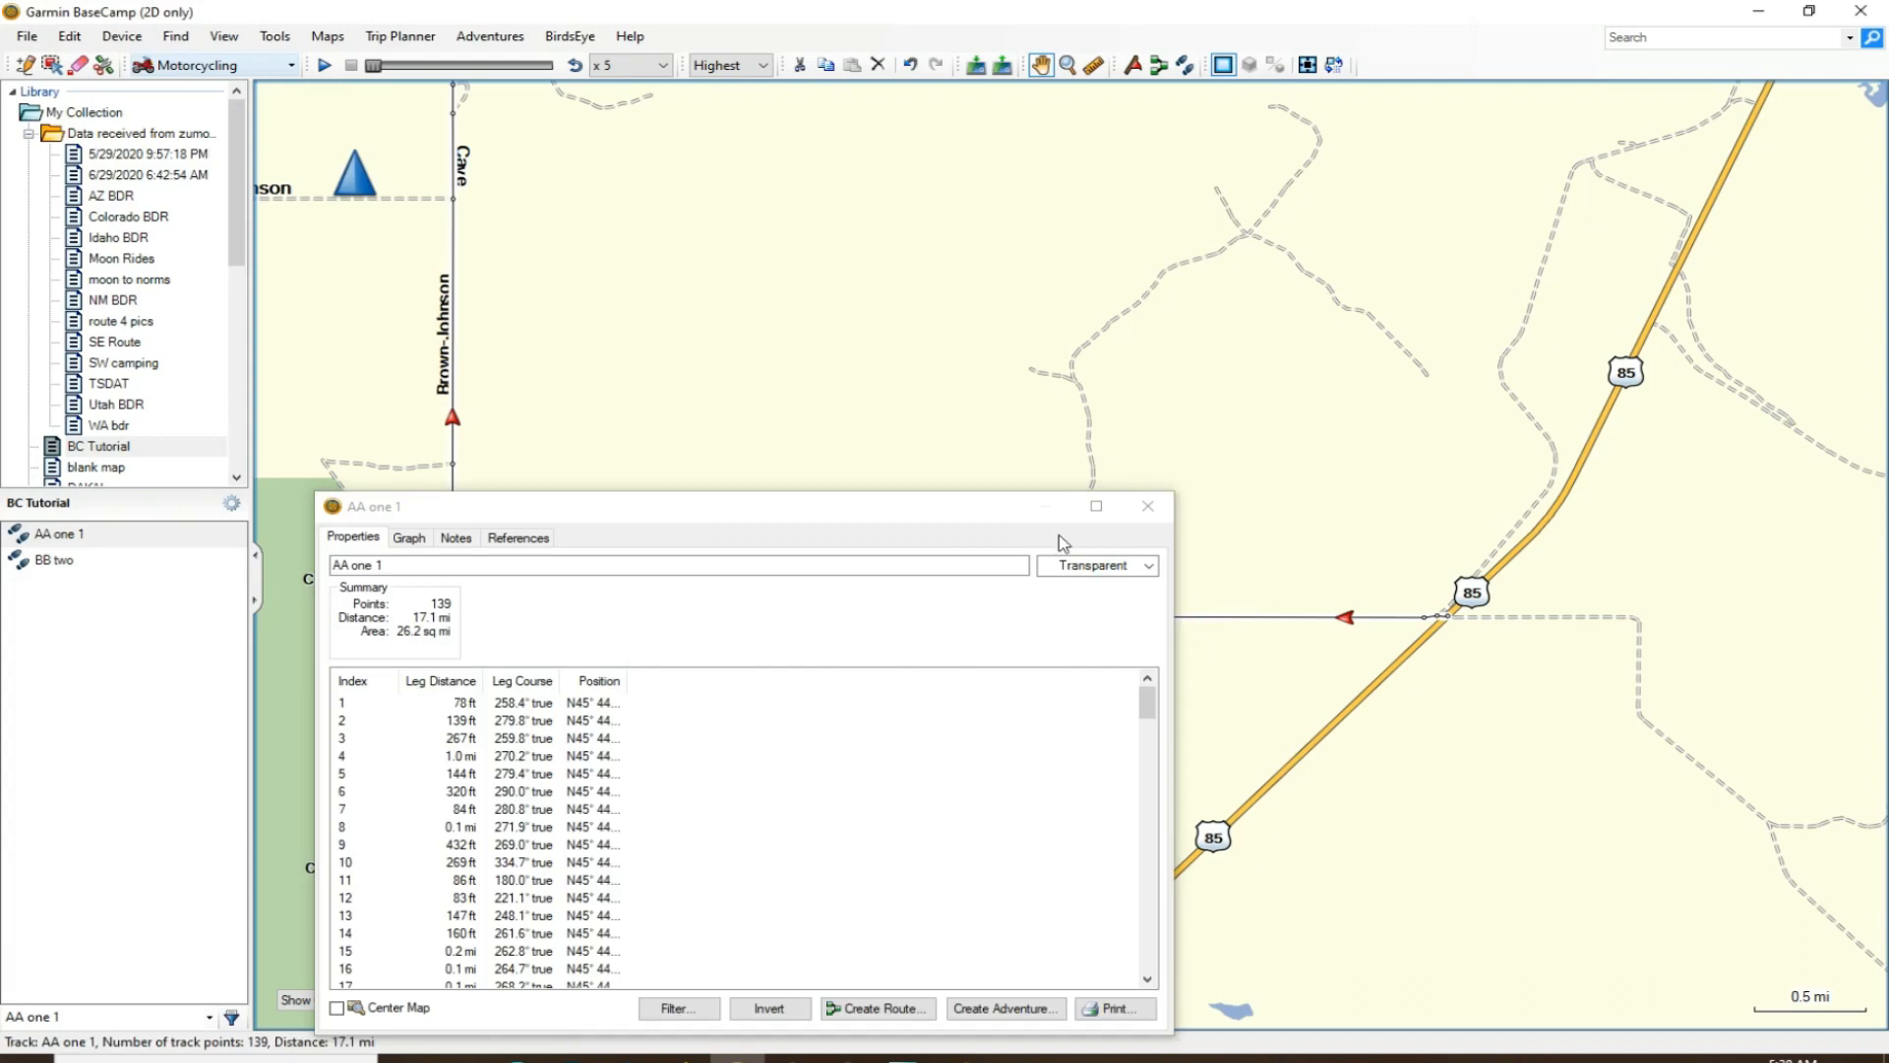
left_click(1148, 565)
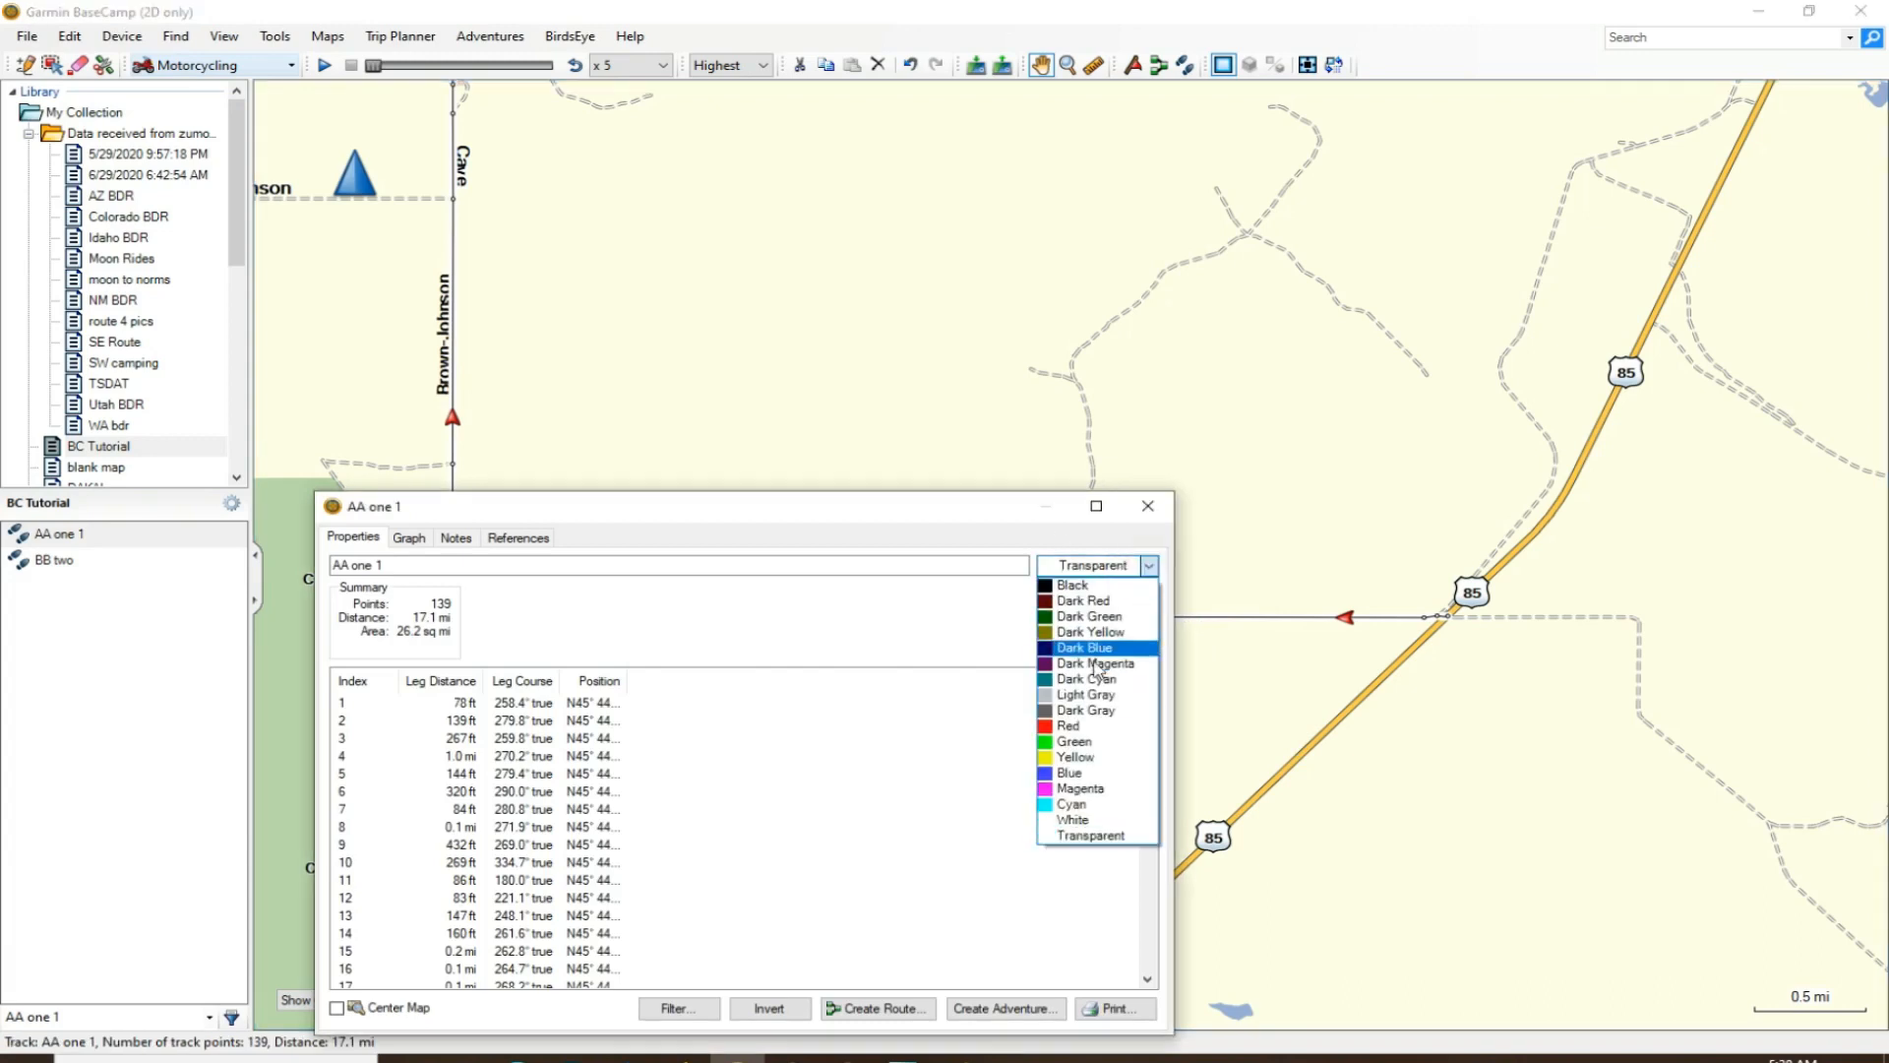
left_click(1063, 726)
left_click(1147, 507)
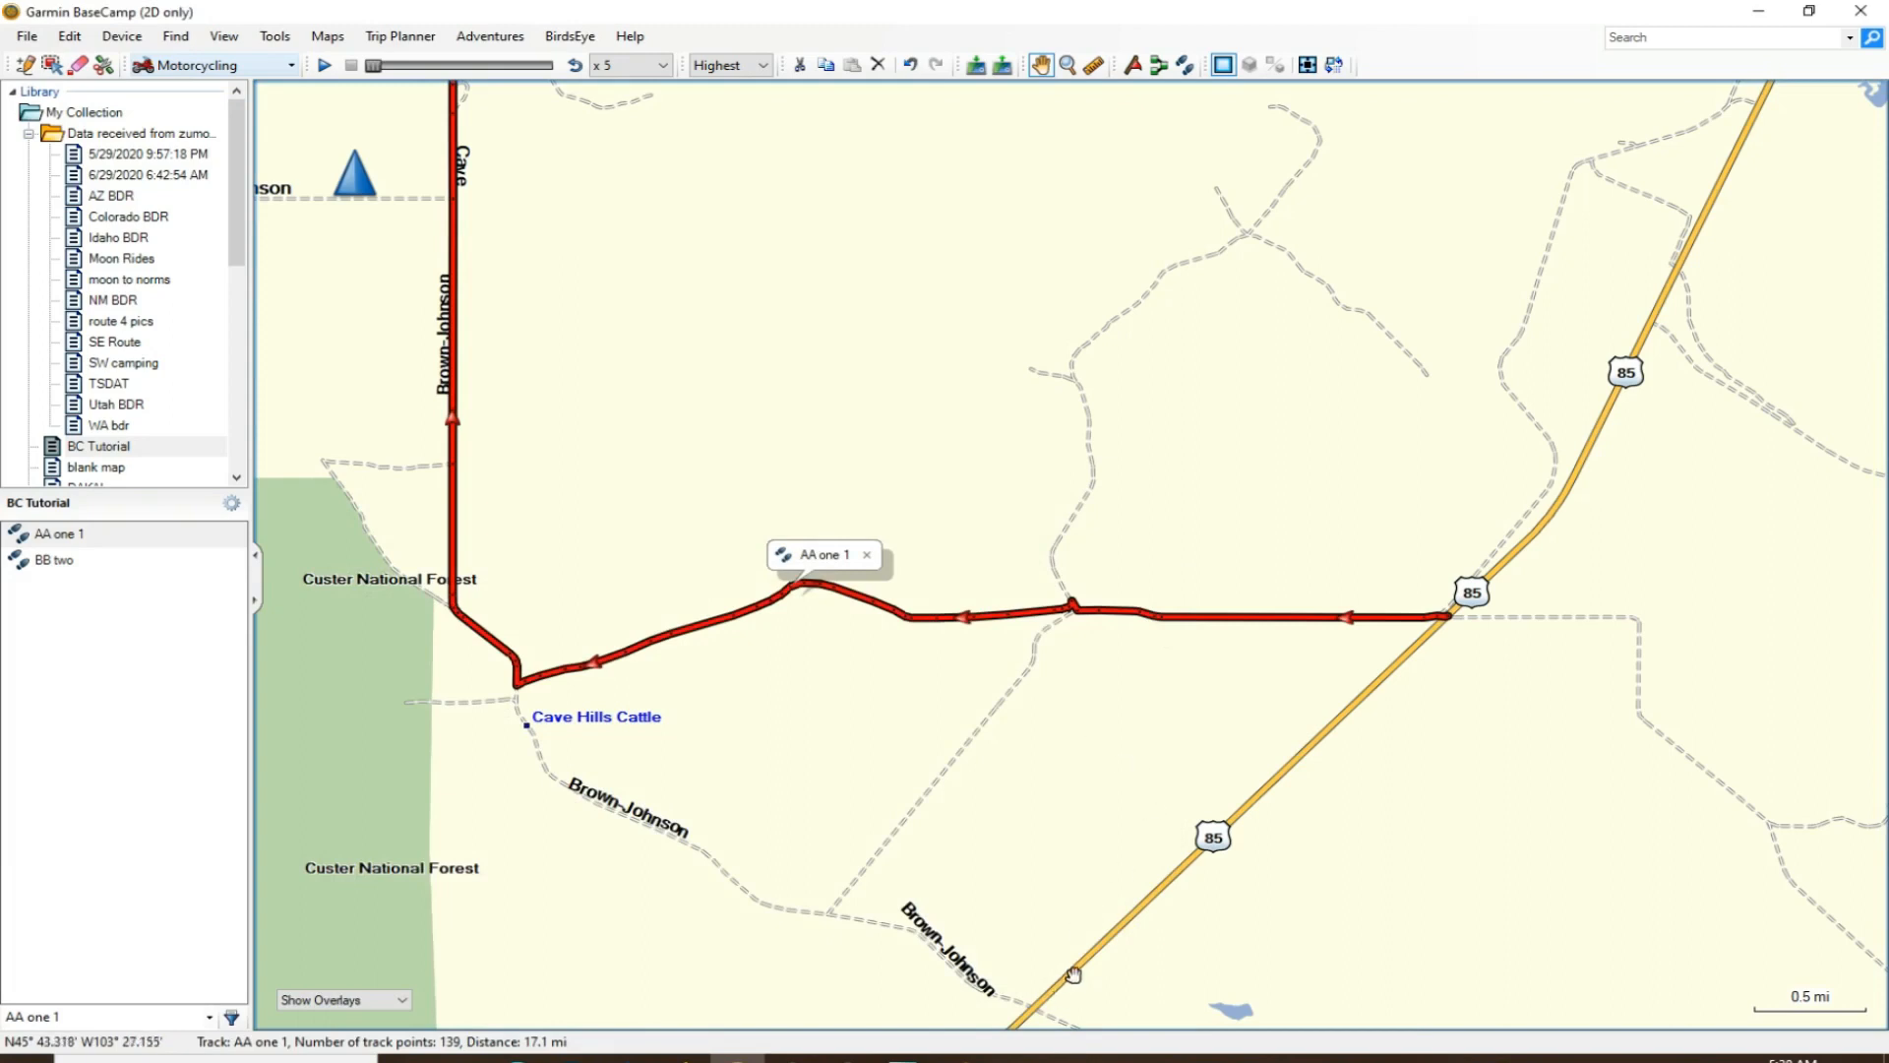
- Examine the AA one 1 track's northern section through Custer National Forest near Schleichart Draw
scroll(1109, 807, "down", 1)
scroll(1142, 544, "down", 1)
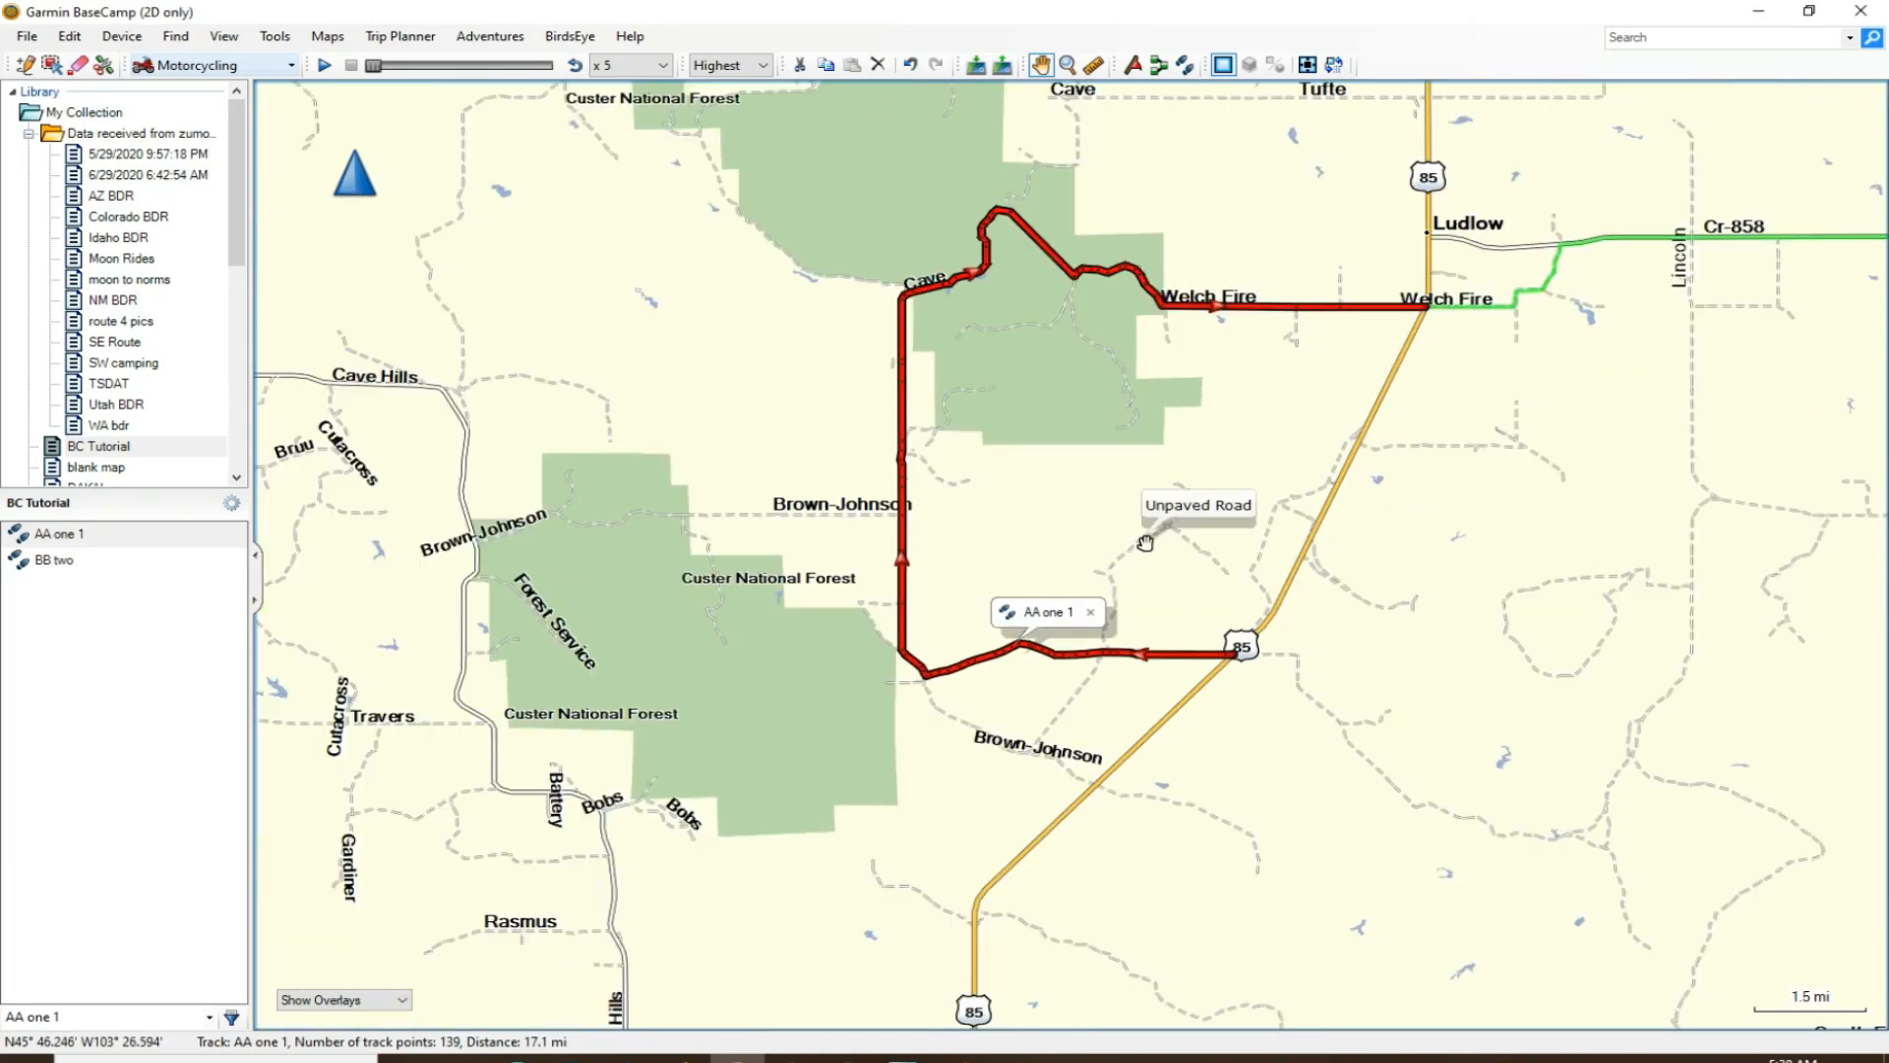
scroll(1037, 205, "up", 2)
scroll(1037, 204, "up", 2)
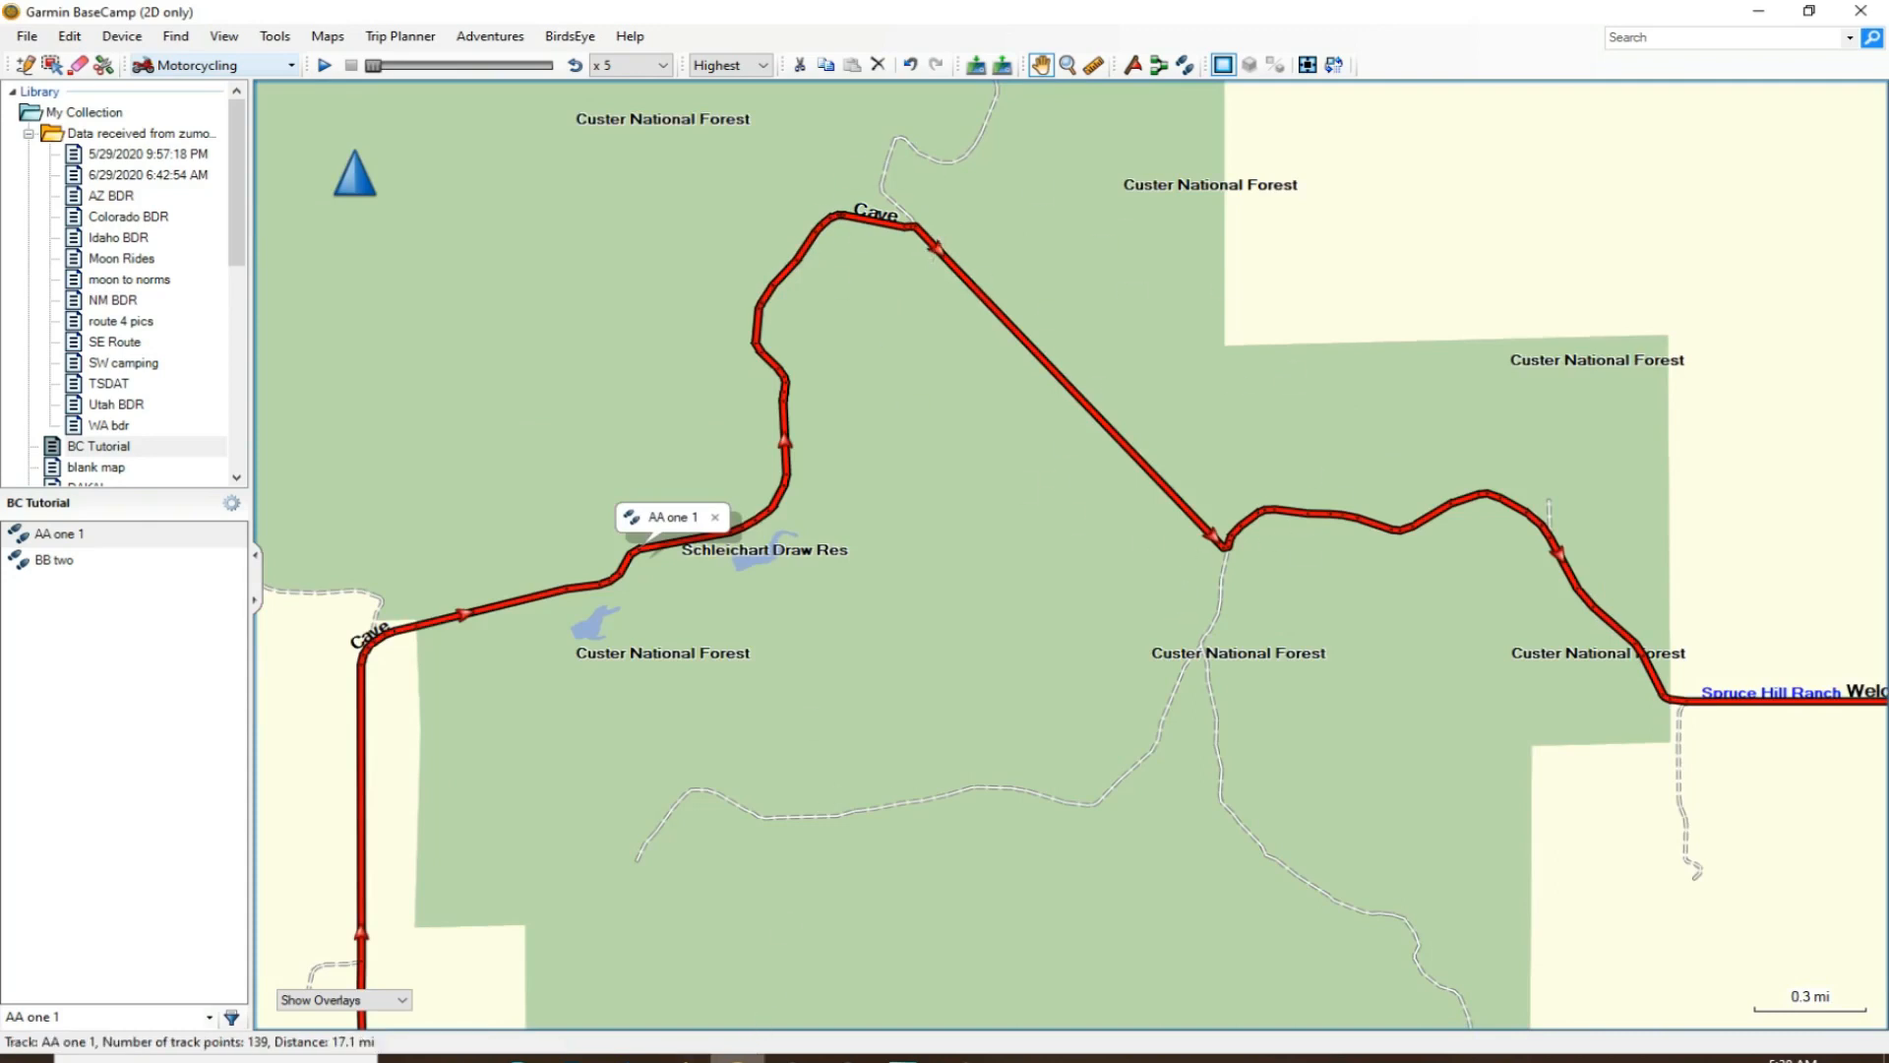
- Switch to Gaia GPS, examine Riley Pass Road in North Cave Hills, and compare it with the track in BaseCamp
left_click(684, 1058)
left_click_drag(957, 468, 944, 756)
left_click_drag(814, 430, 948, 561)
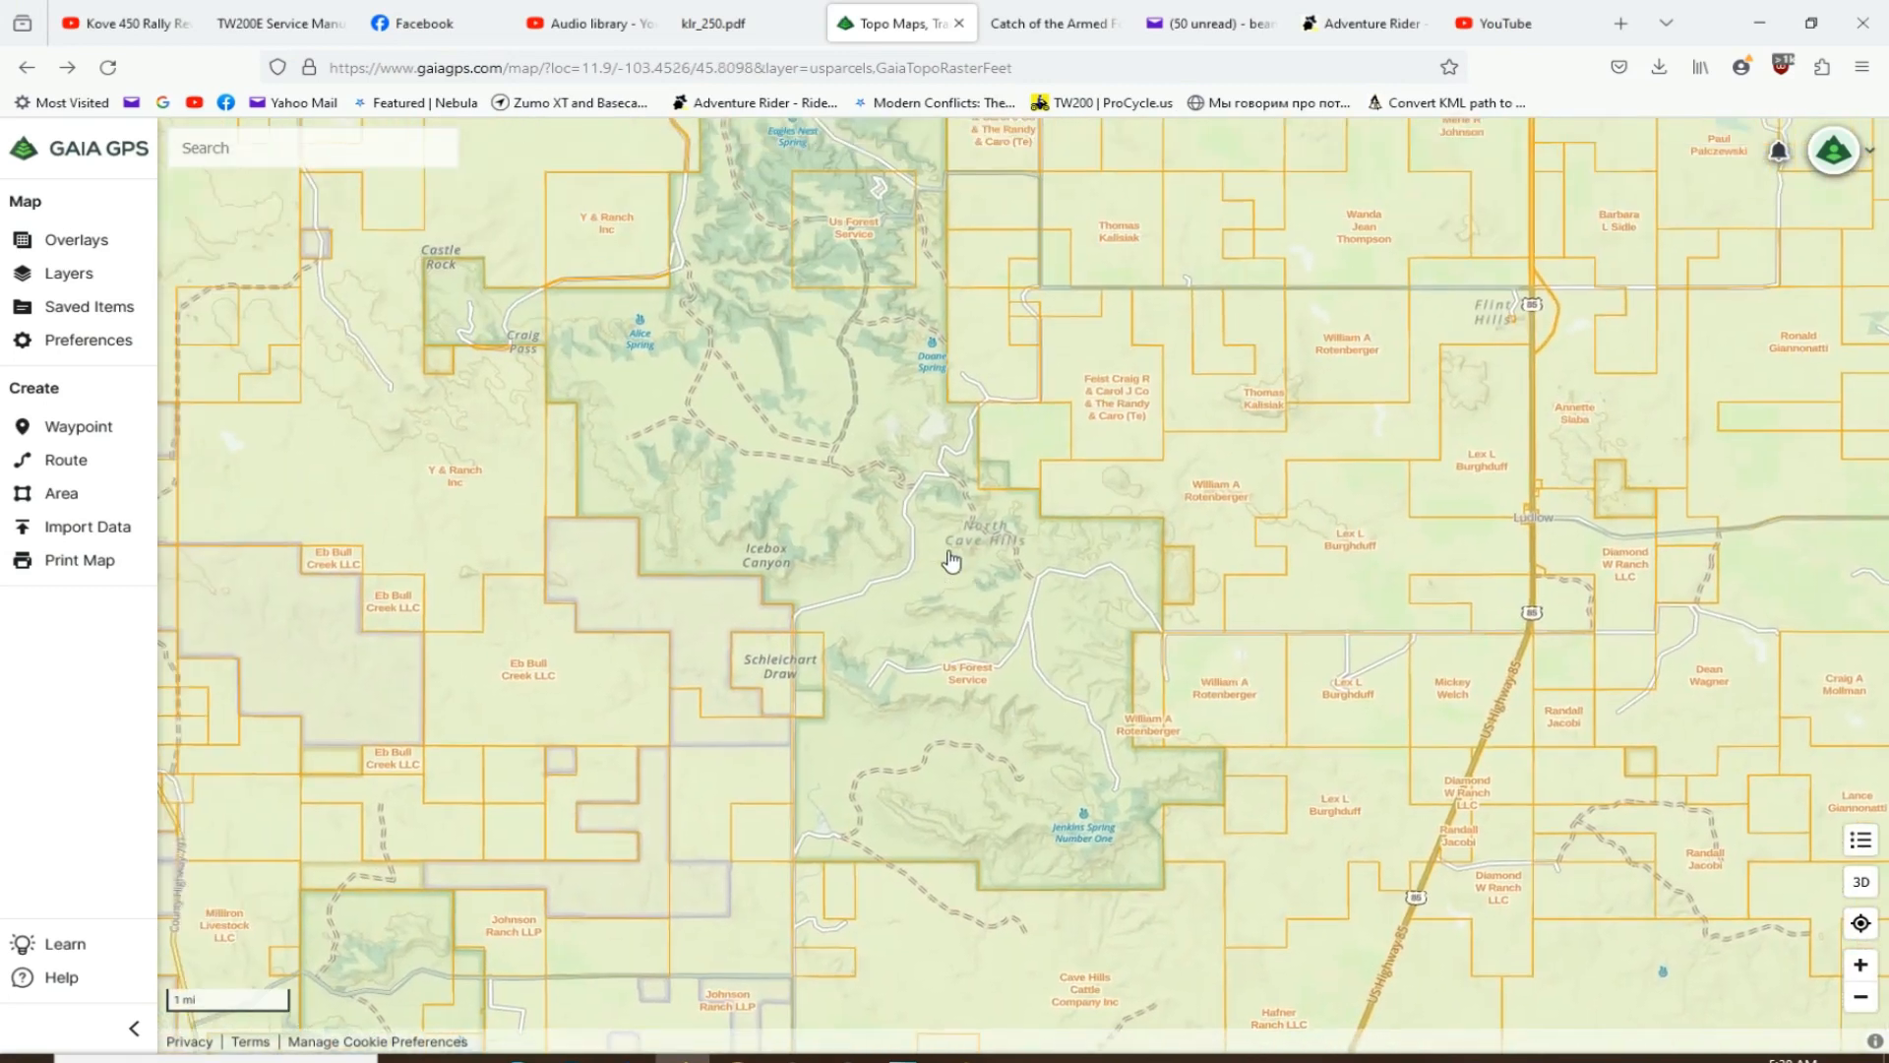
scroll(947, 502, "up", 5)
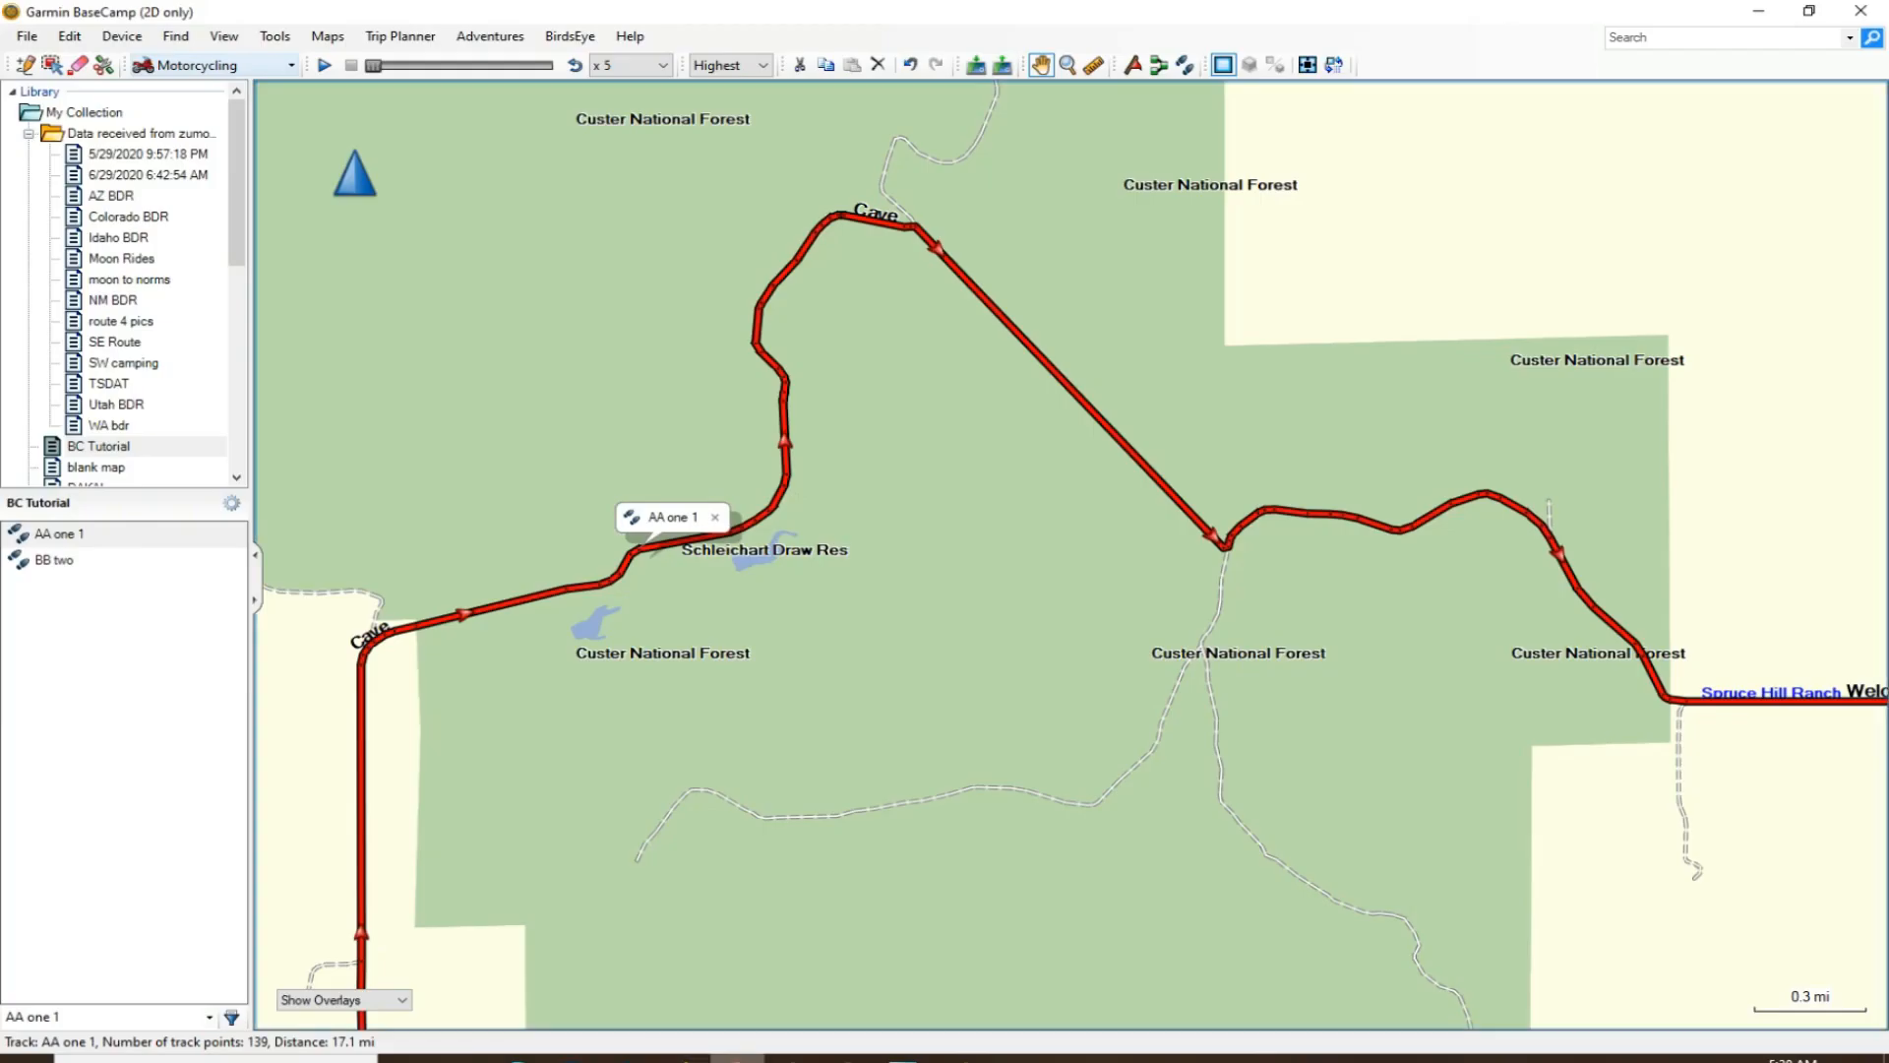
left_click(737, 1058)
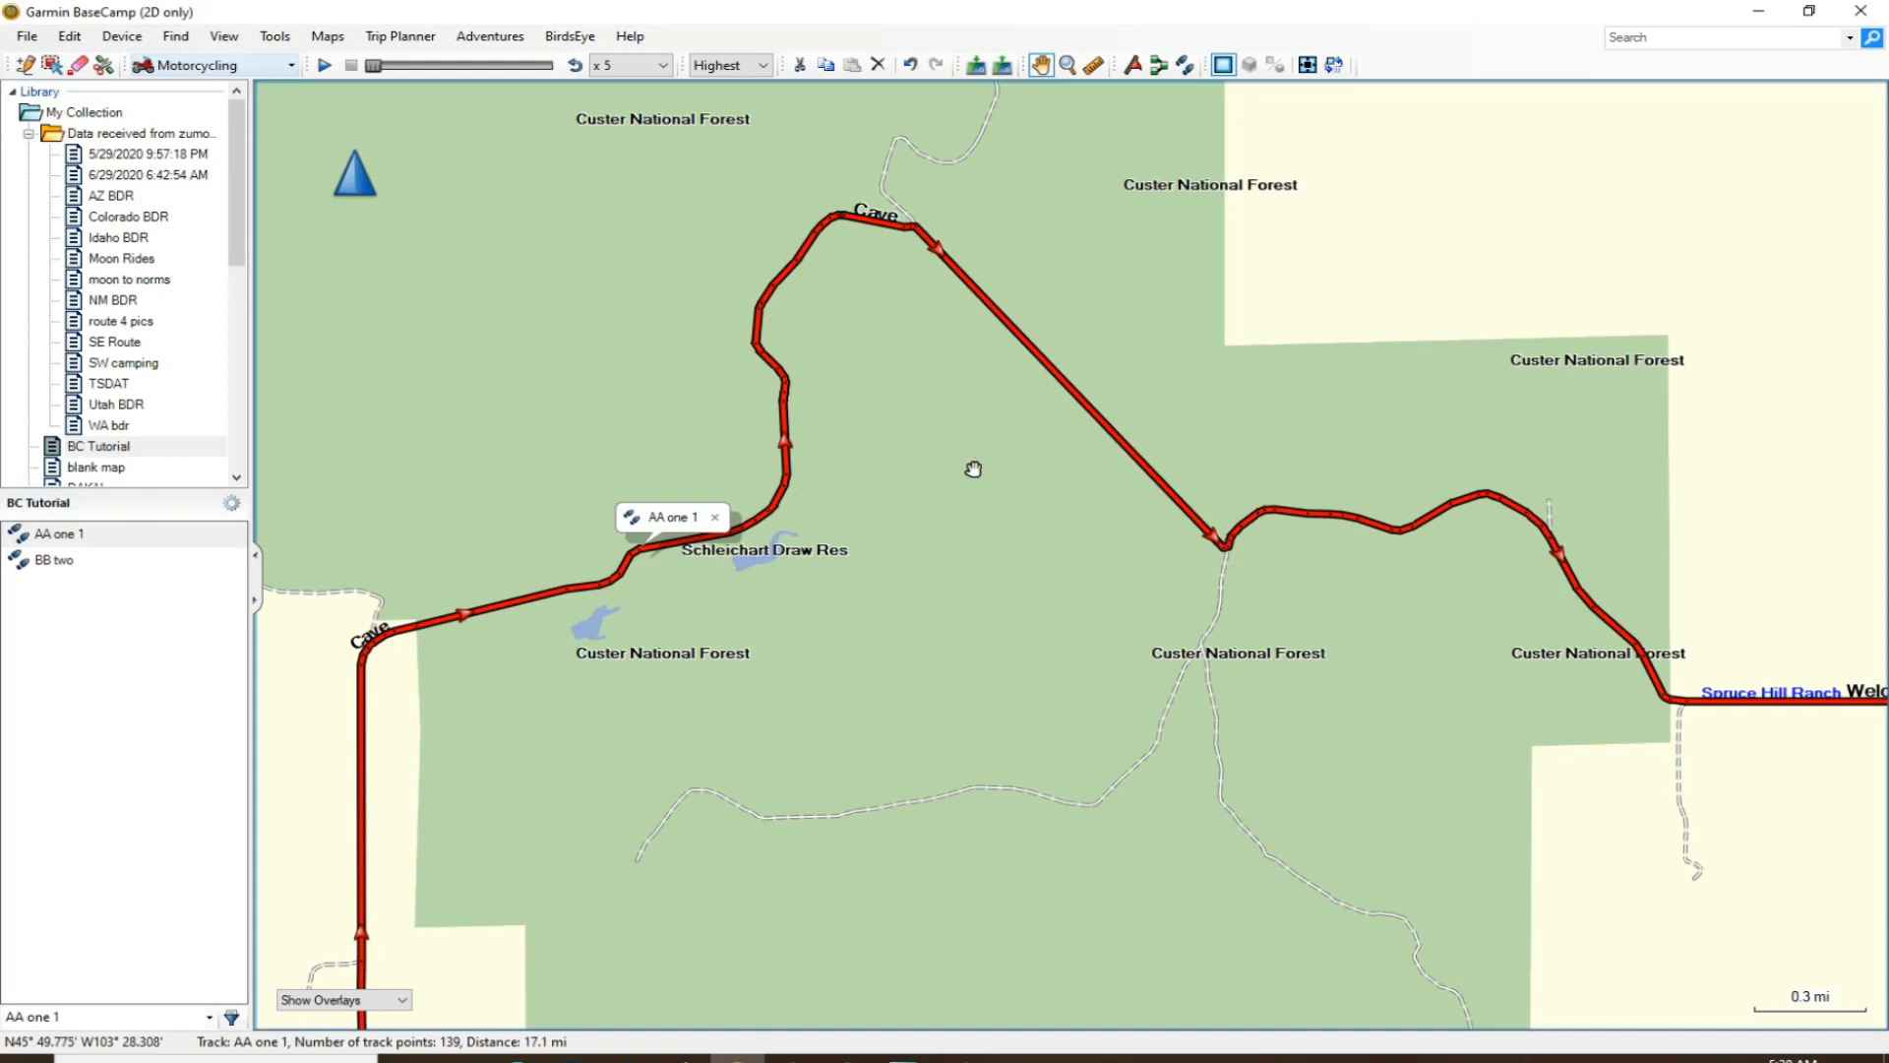
scroll(967, 468, "down", 4)
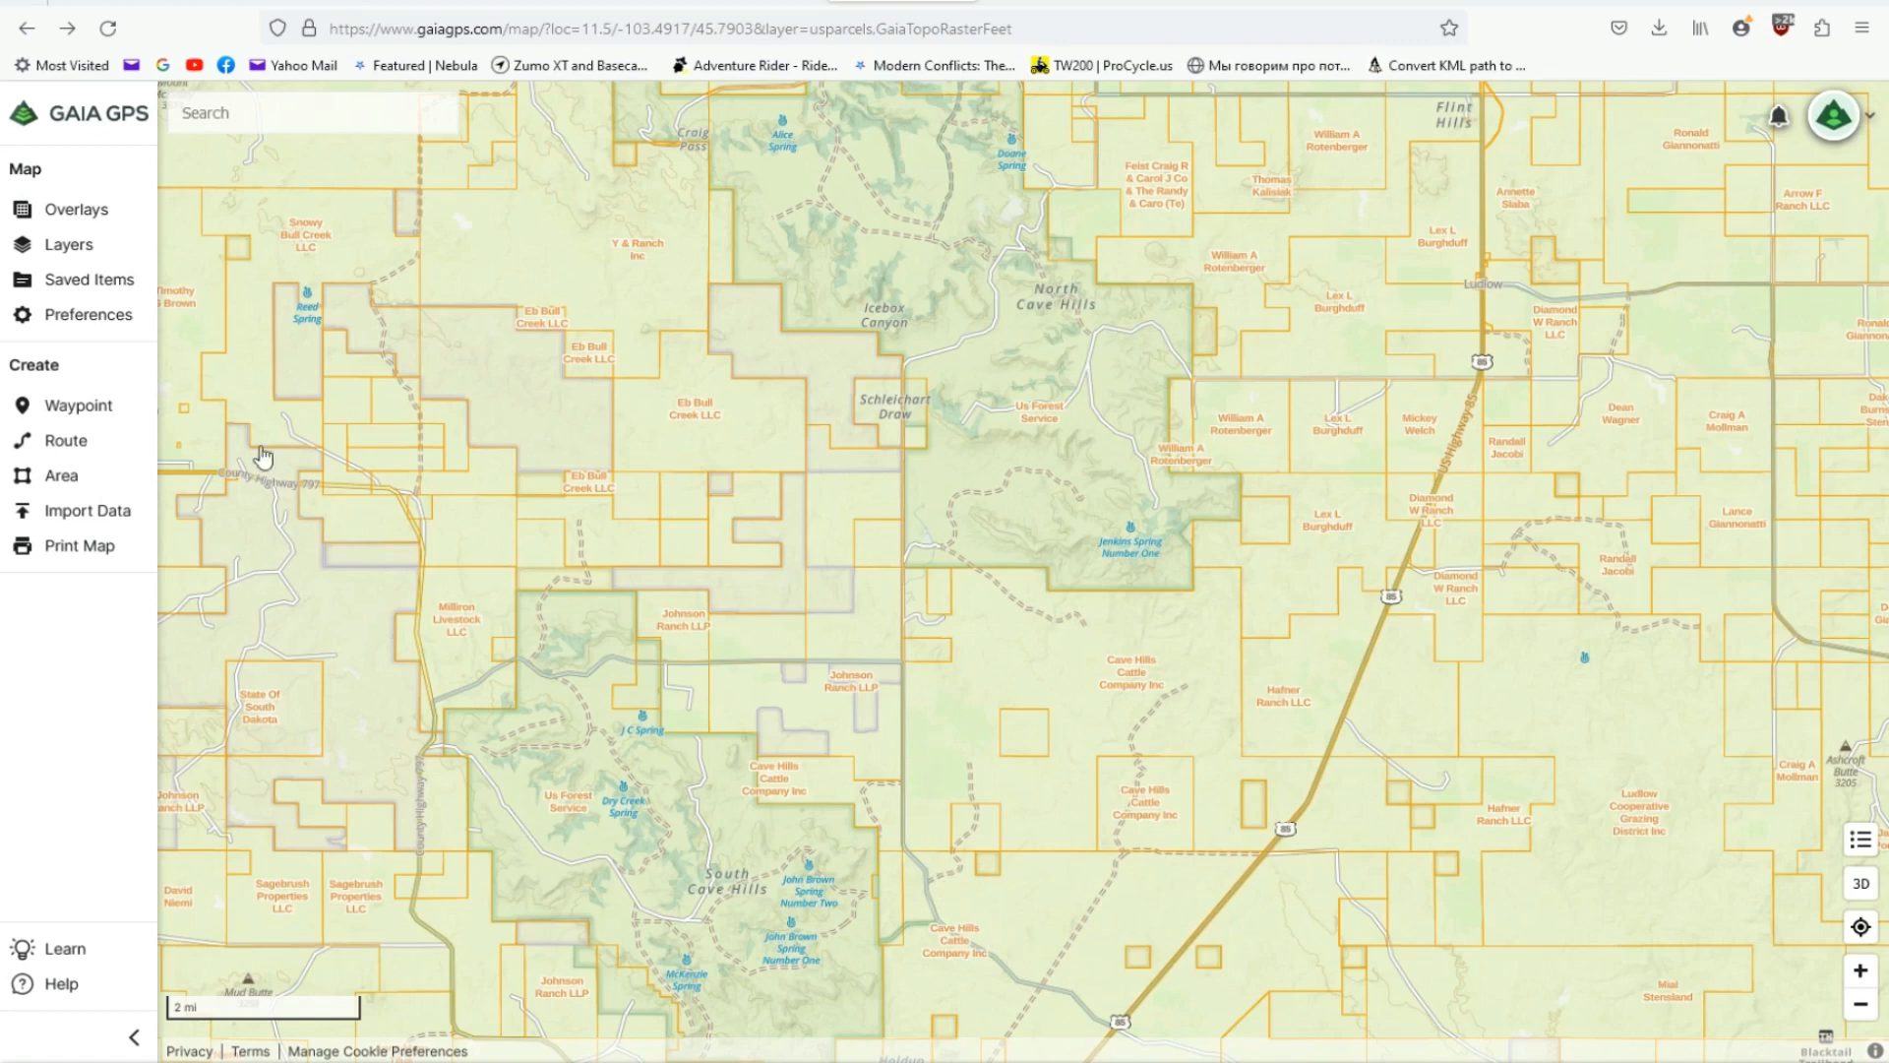
- In Gaia GPS, try the Satellite Topo (Feet) layer at reduced opacity, hide it again, and close the map layers list
left_click(66, 248)
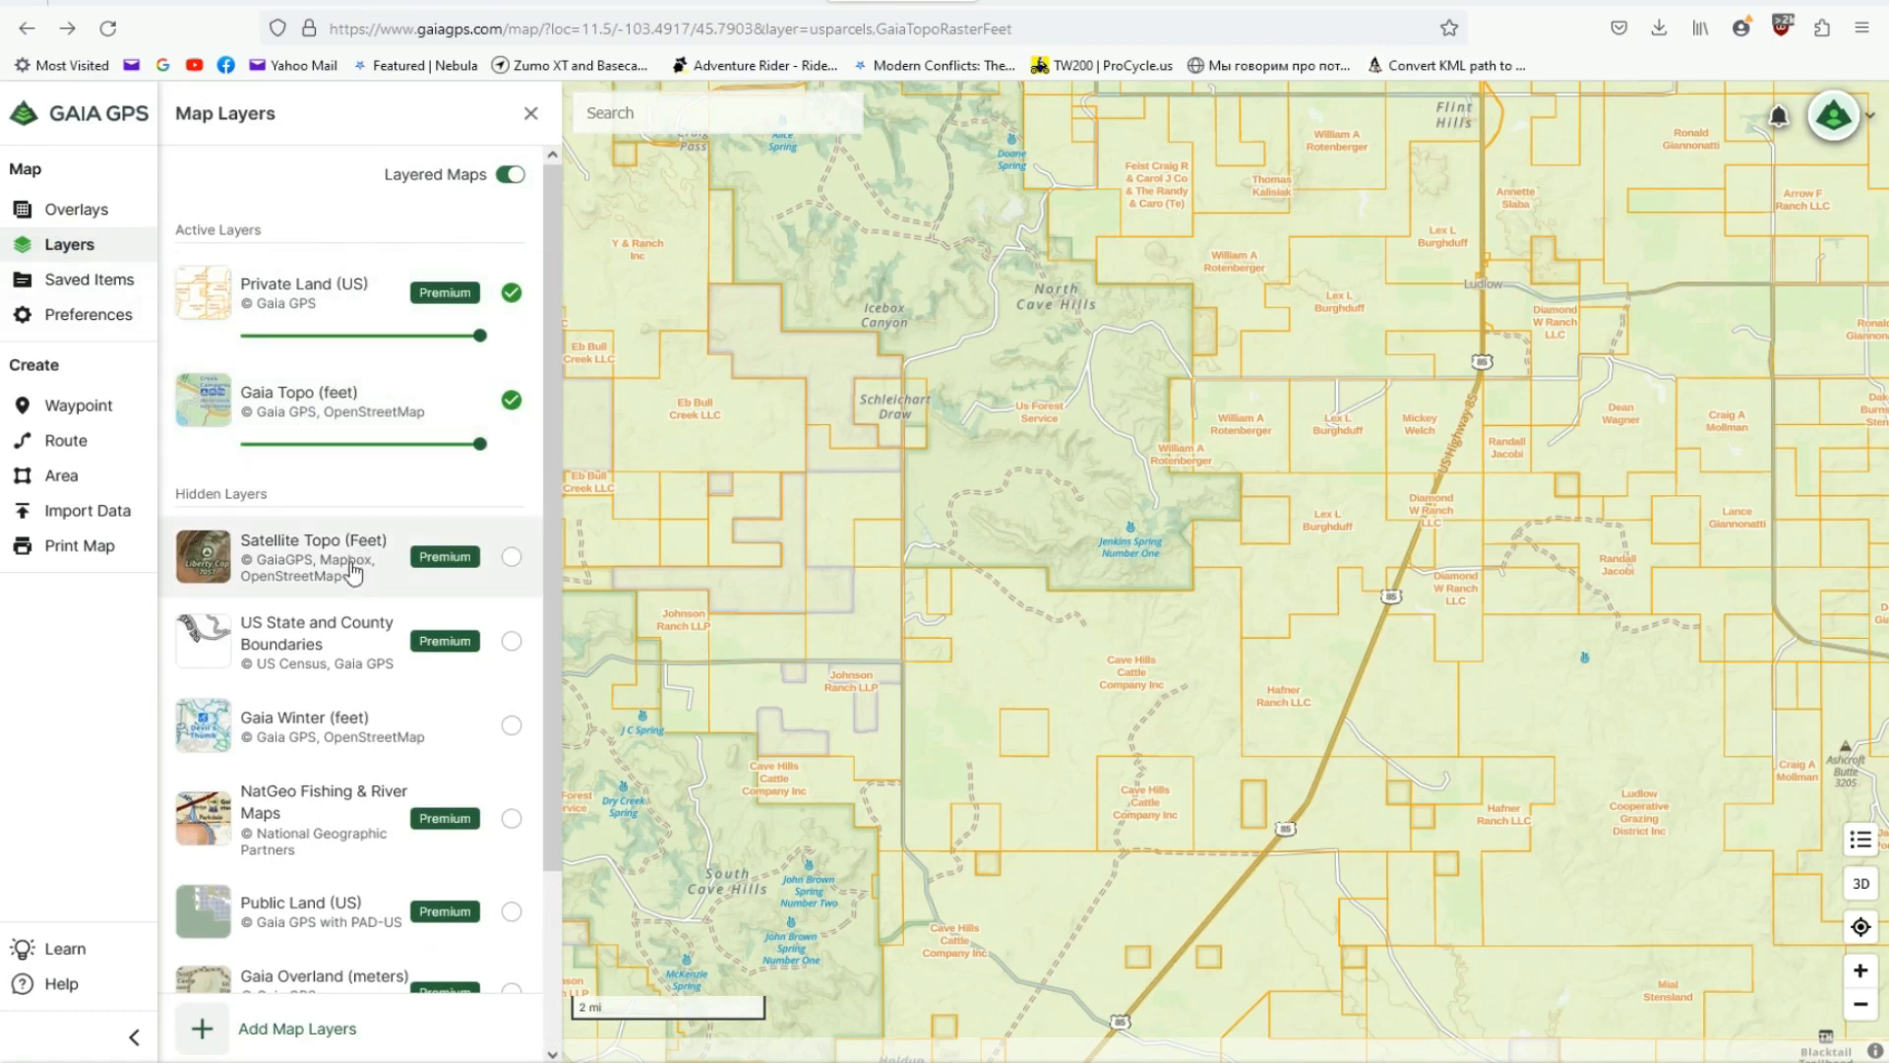
scroll(354, 551, "down", 2)
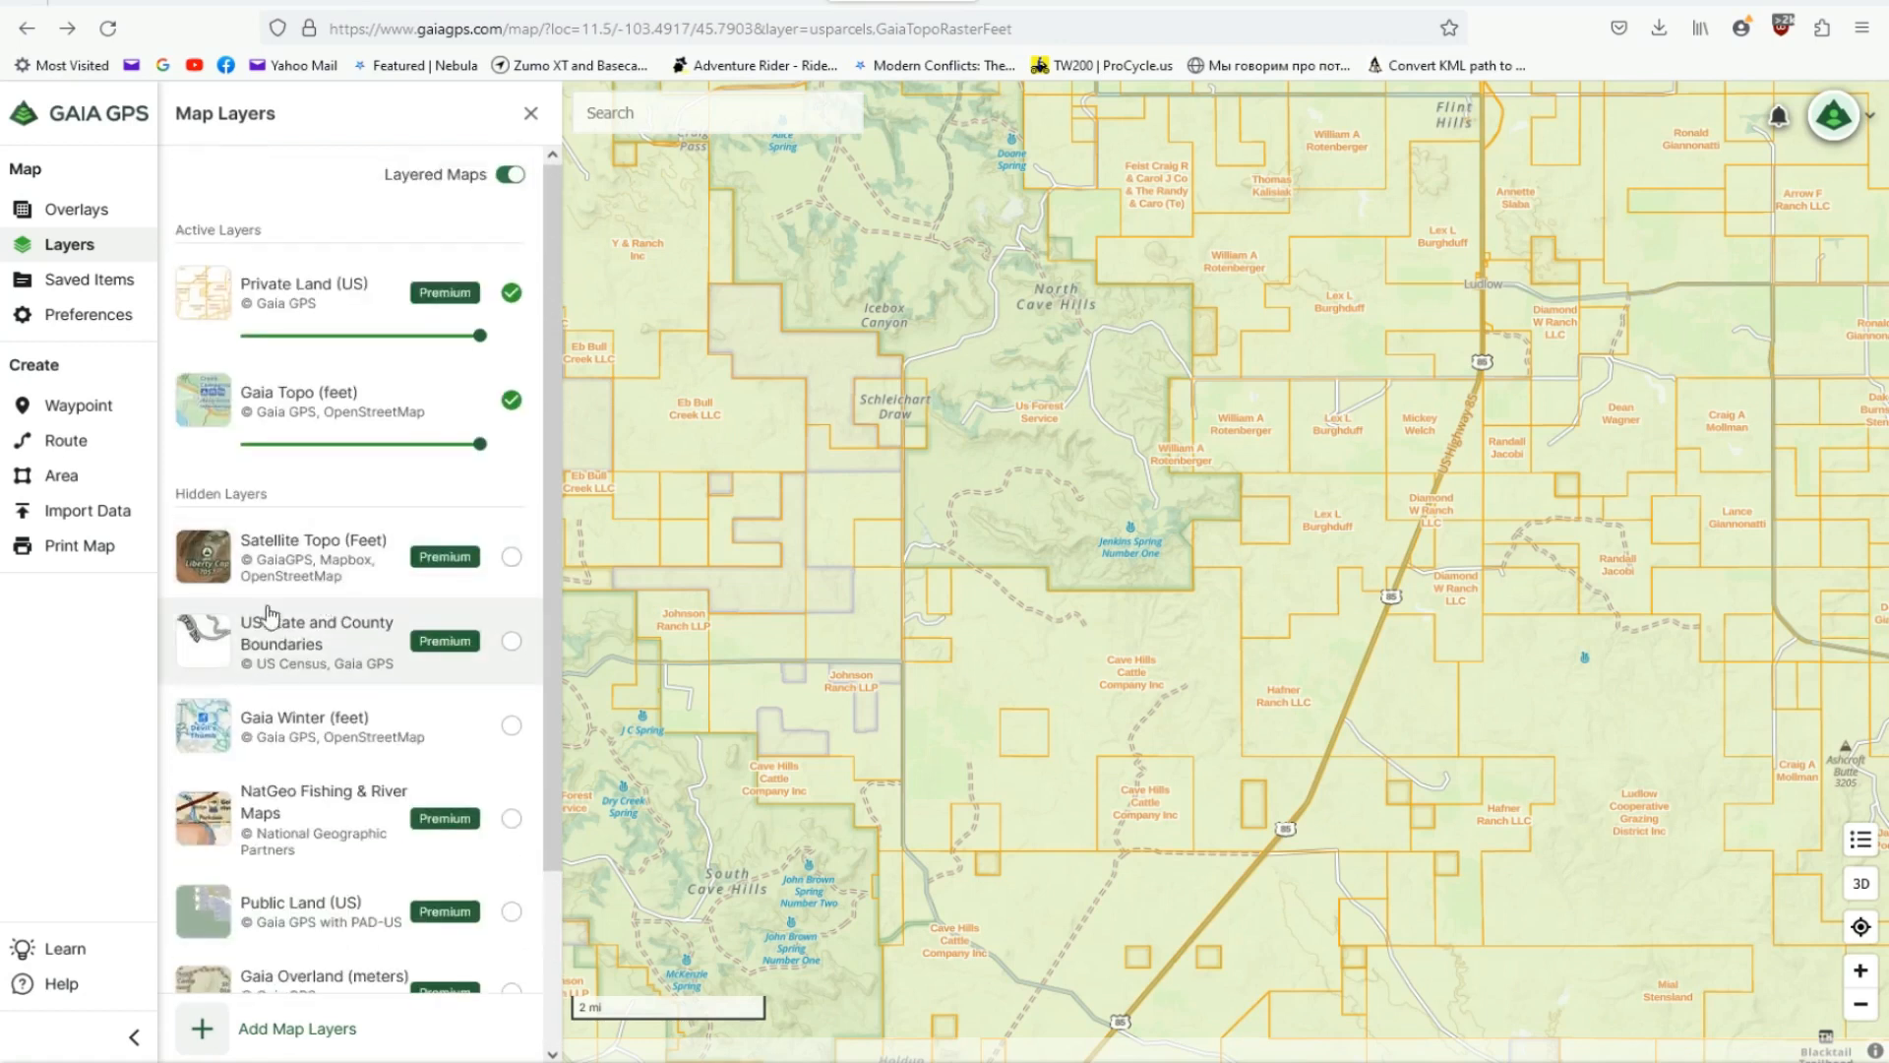
left_click(511, 558)
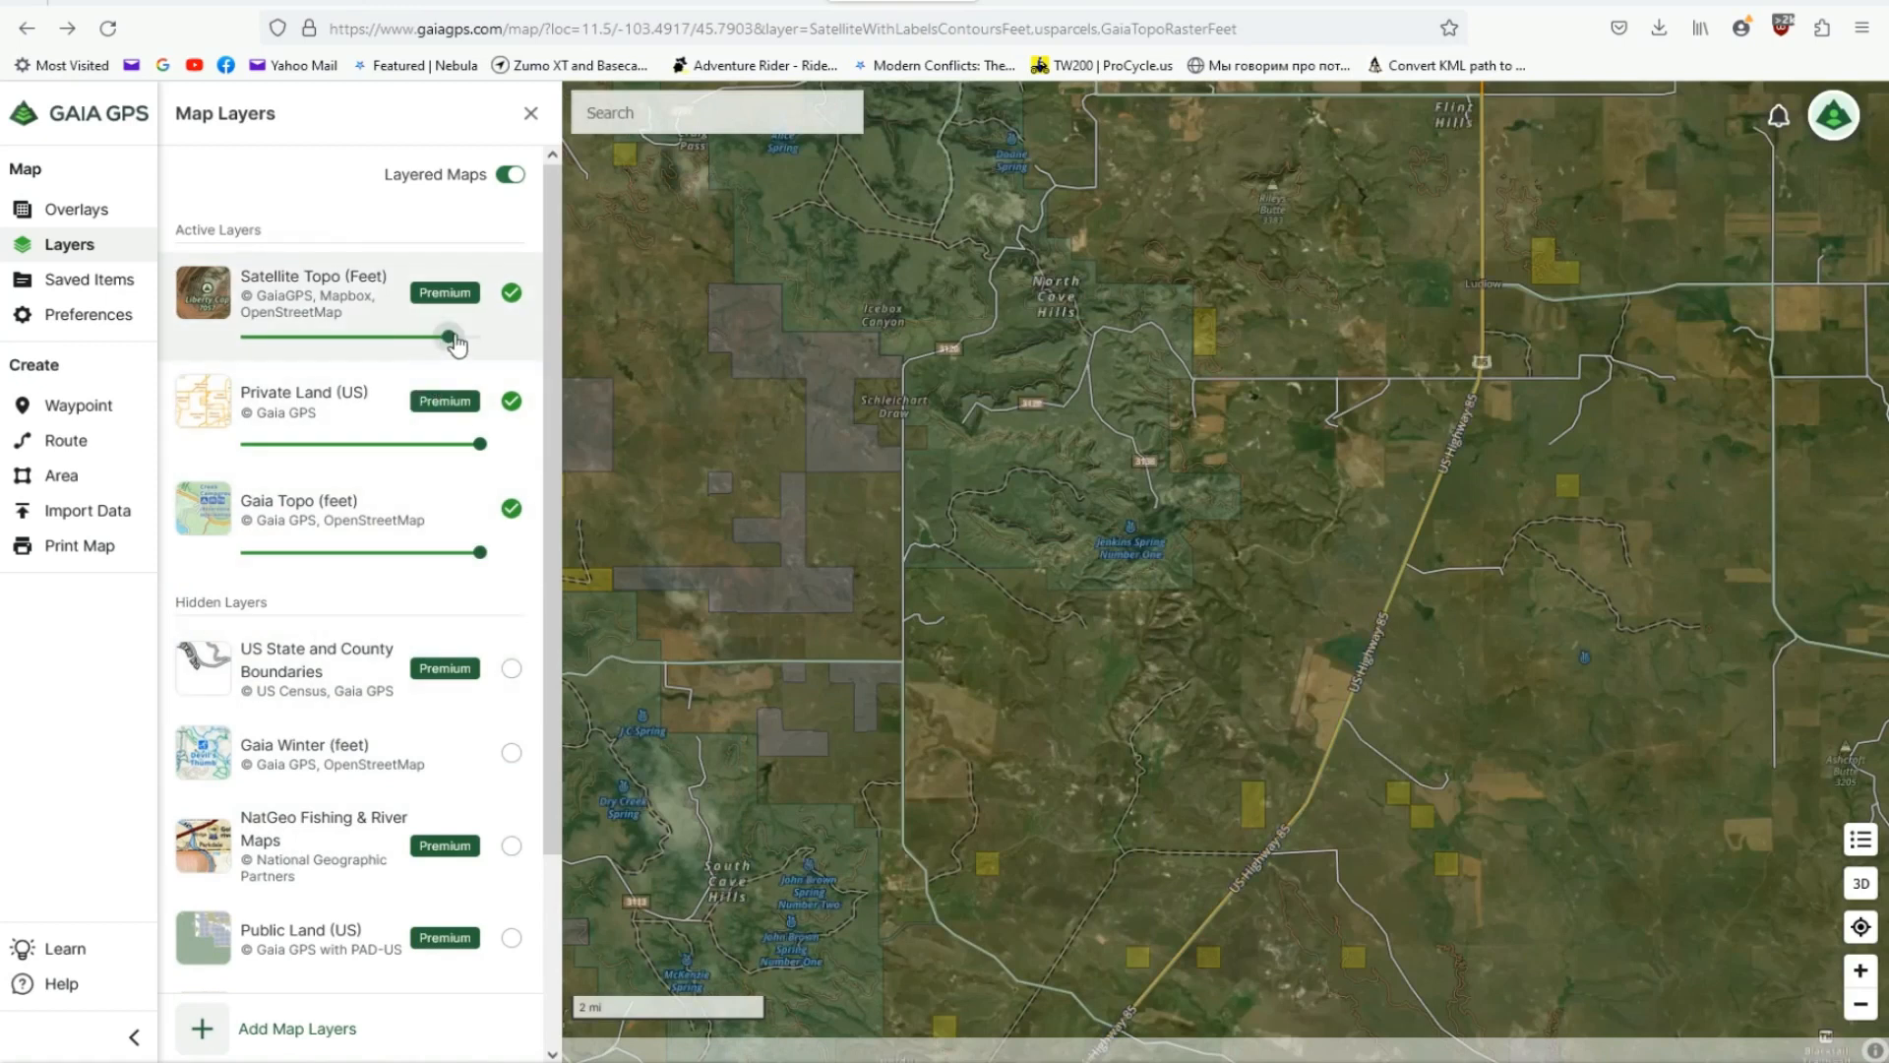
left_click_drag(452, 341, 325, 344)
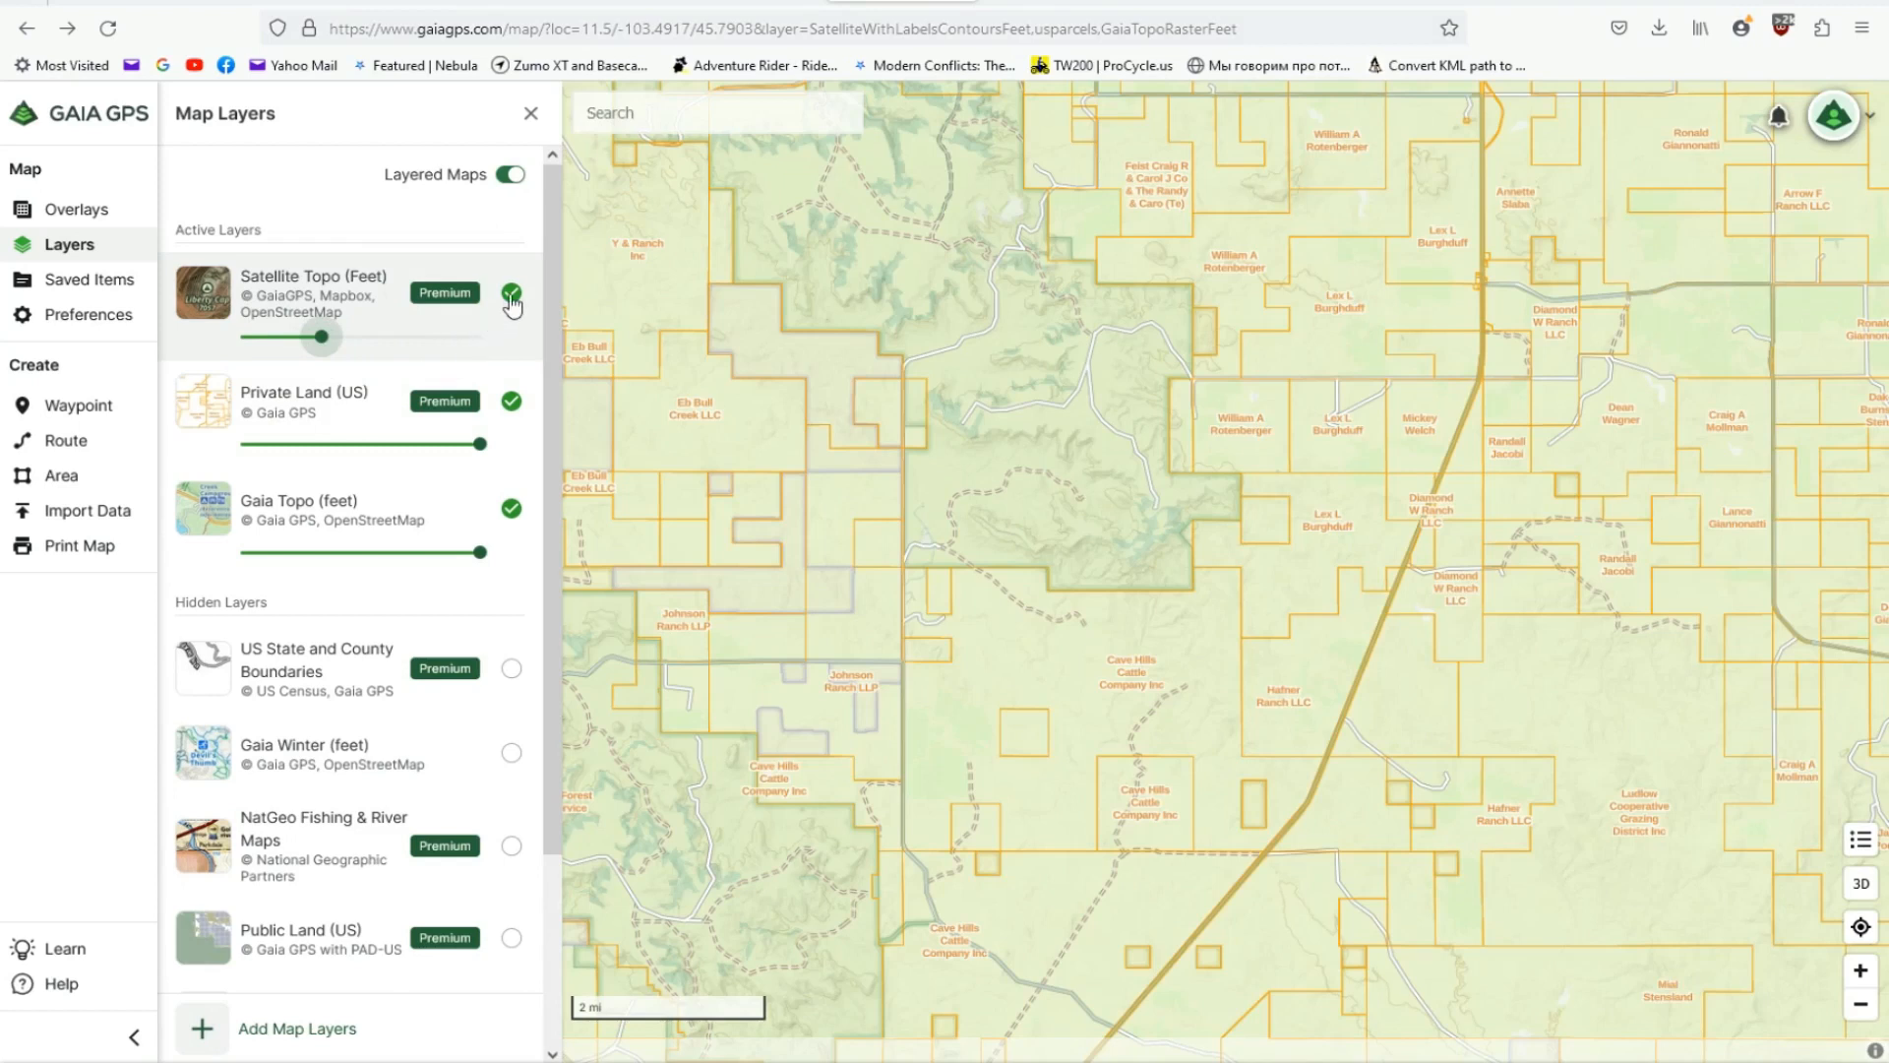
left_click(513, 298)
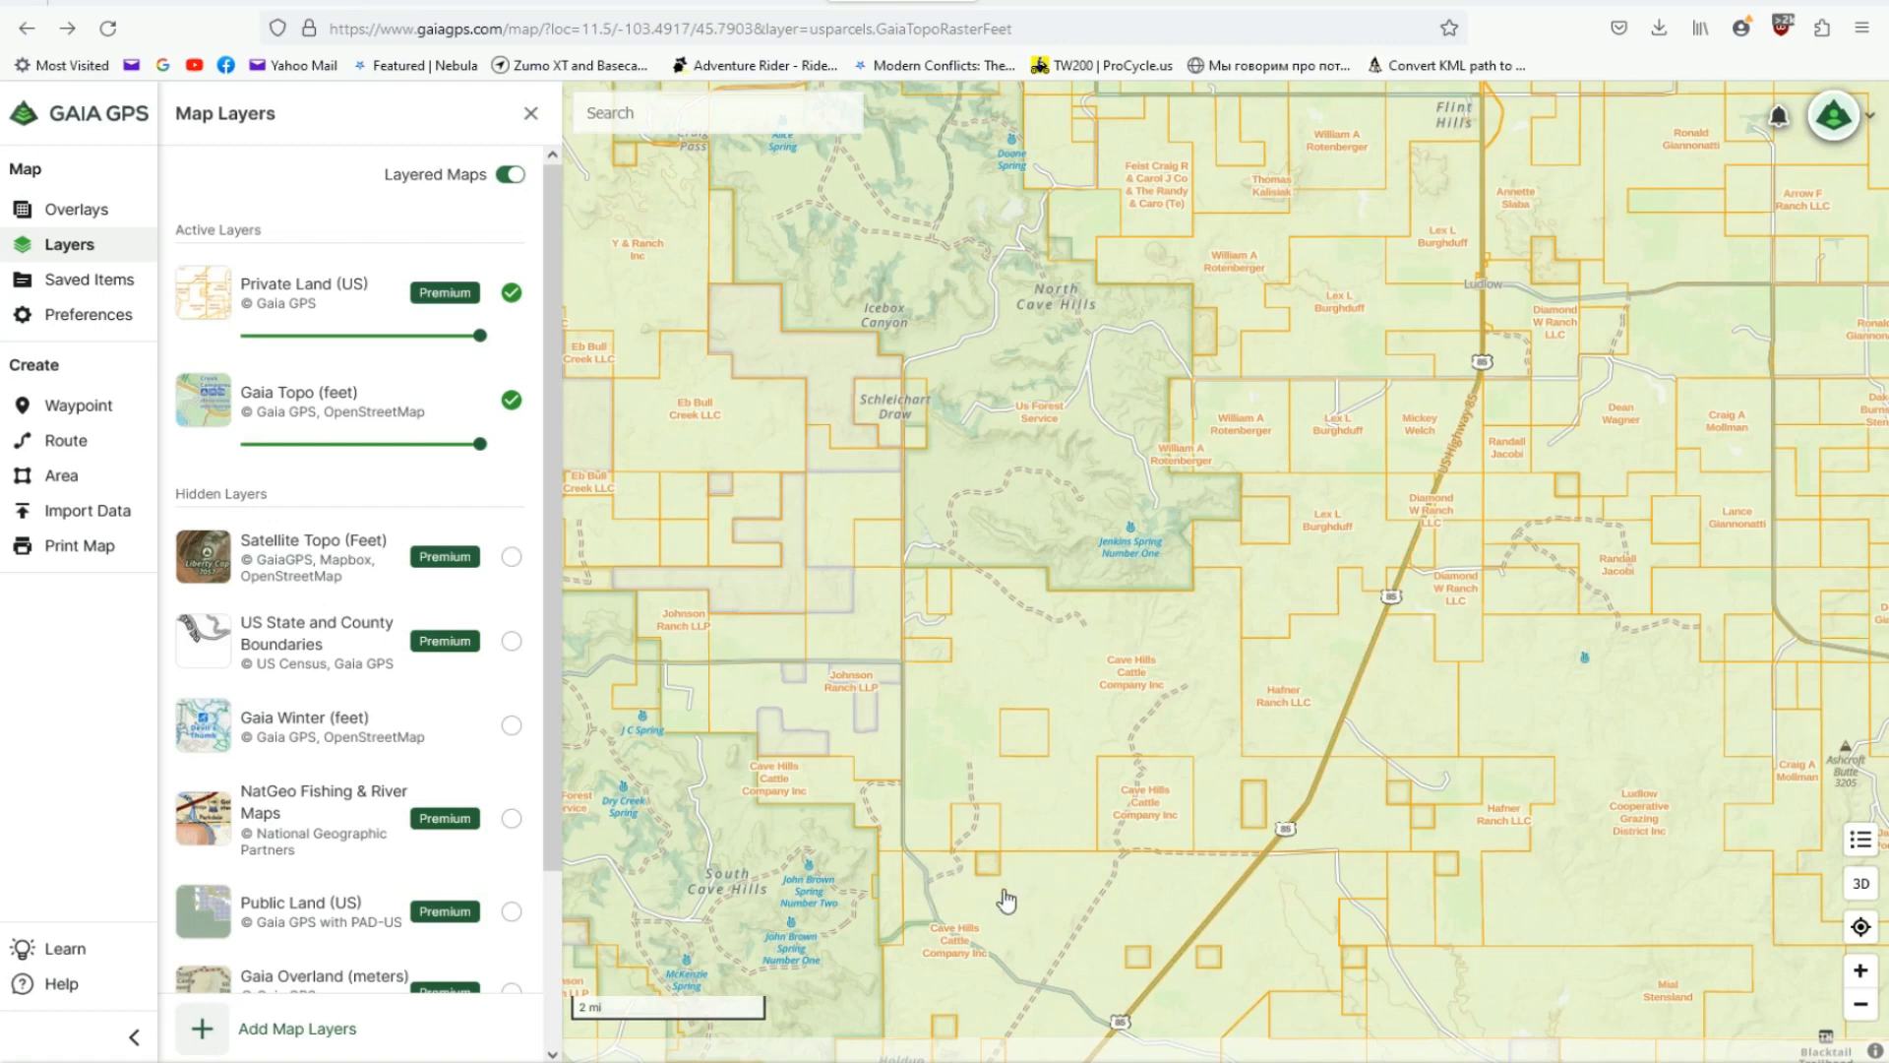
scroll(1002, 897, "up", 2)
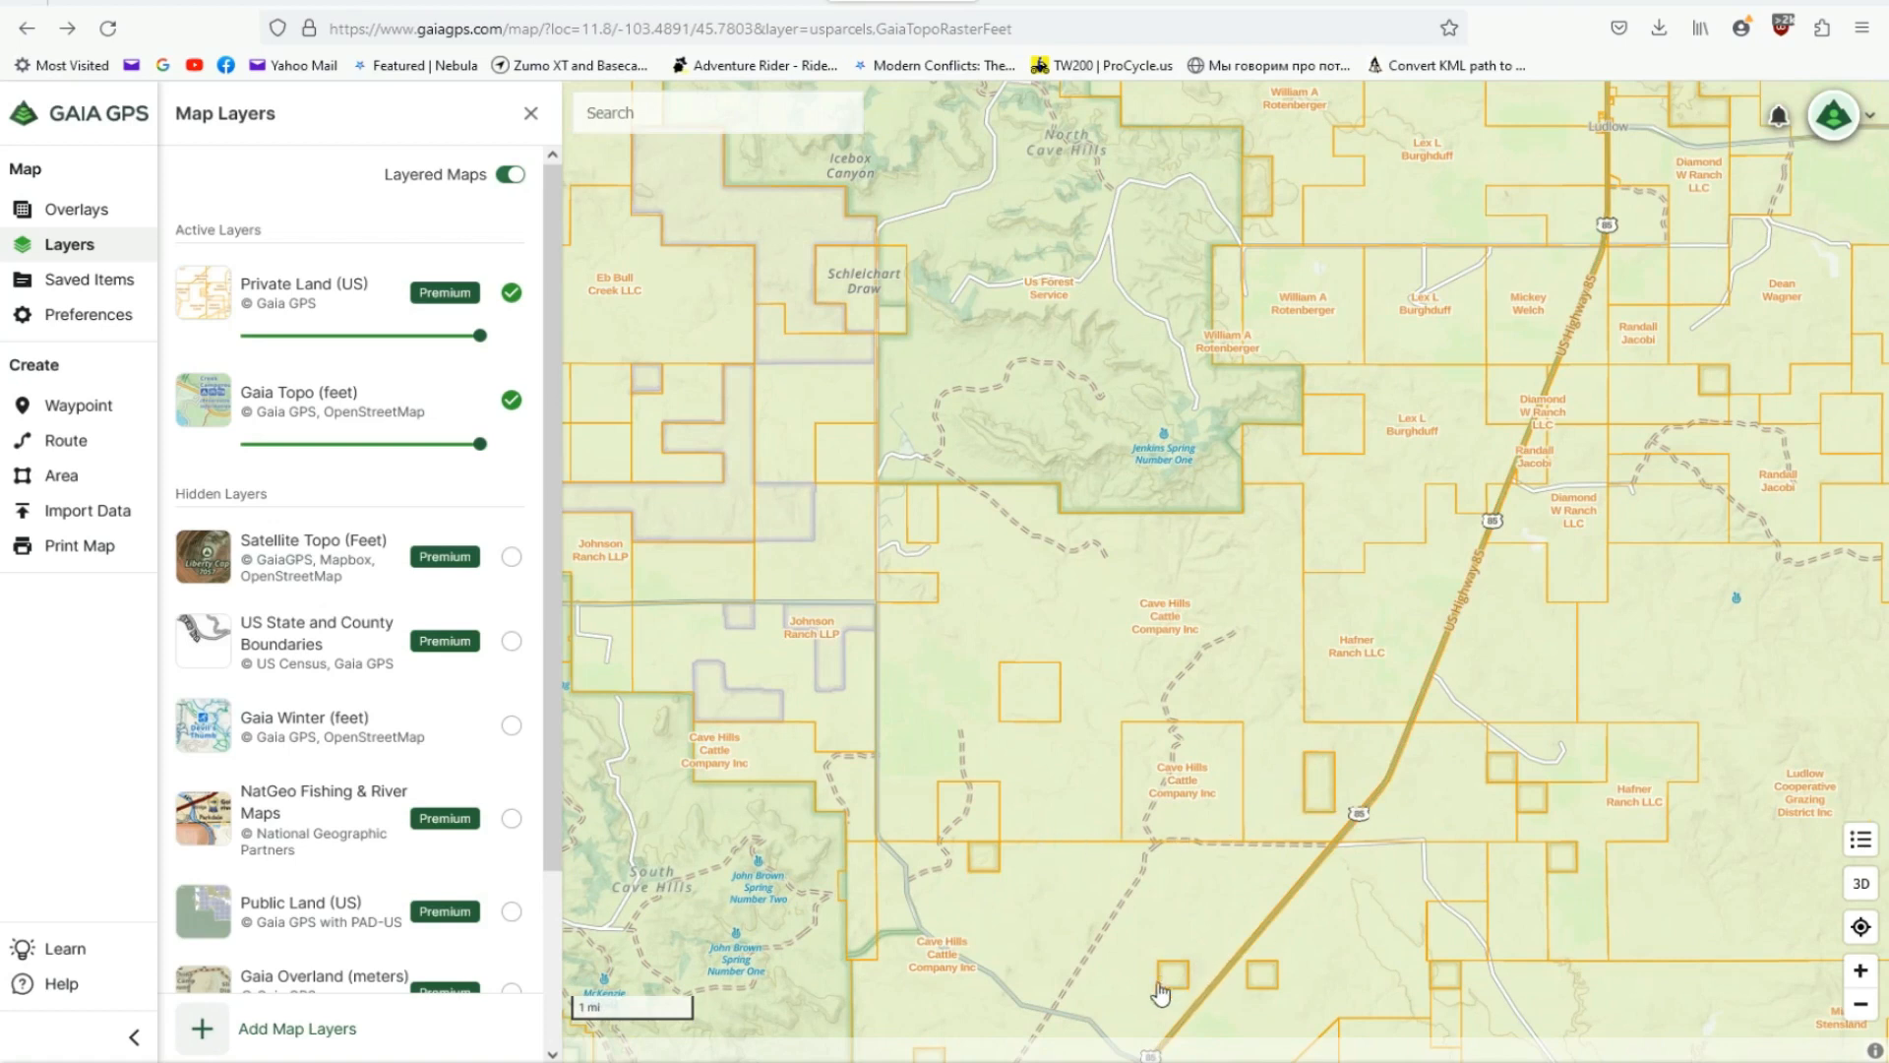
left_click(534, 115)
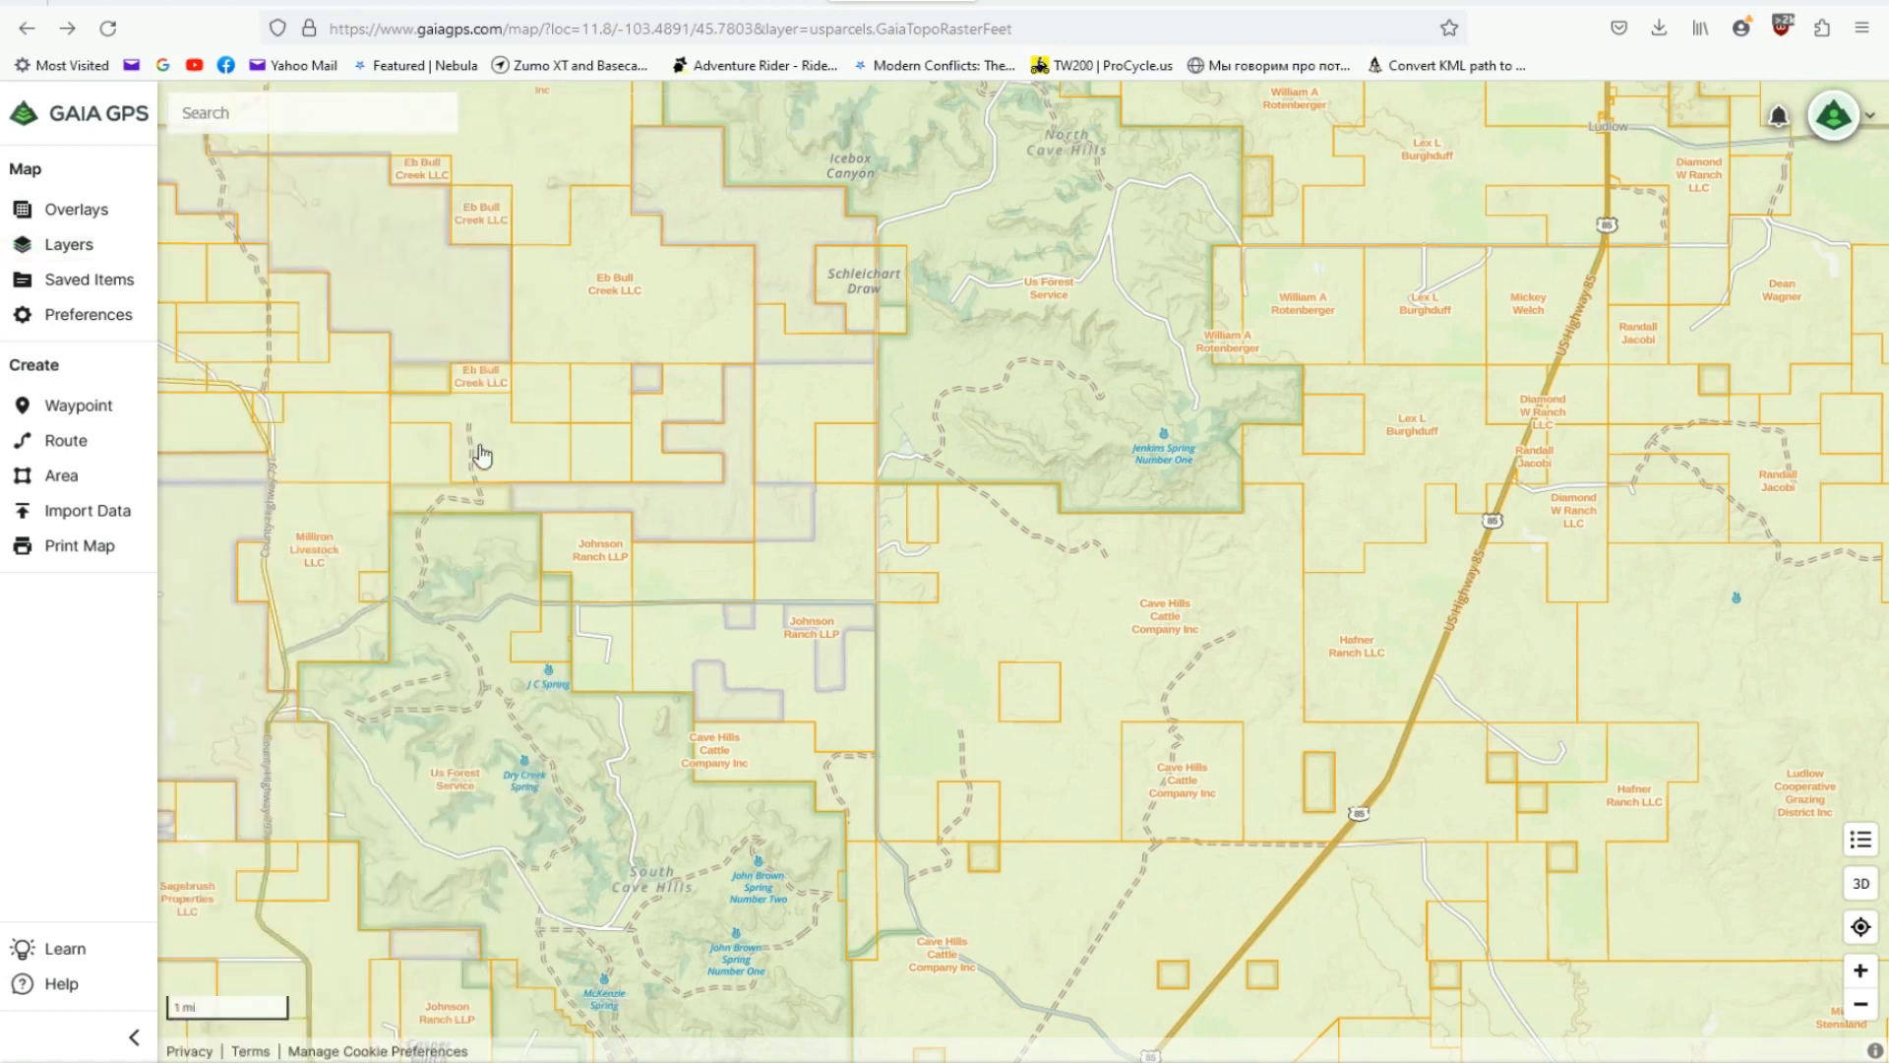
- Start a new route in Gaia GPS and title it Gaia tutoprial
left_click(82, 445)
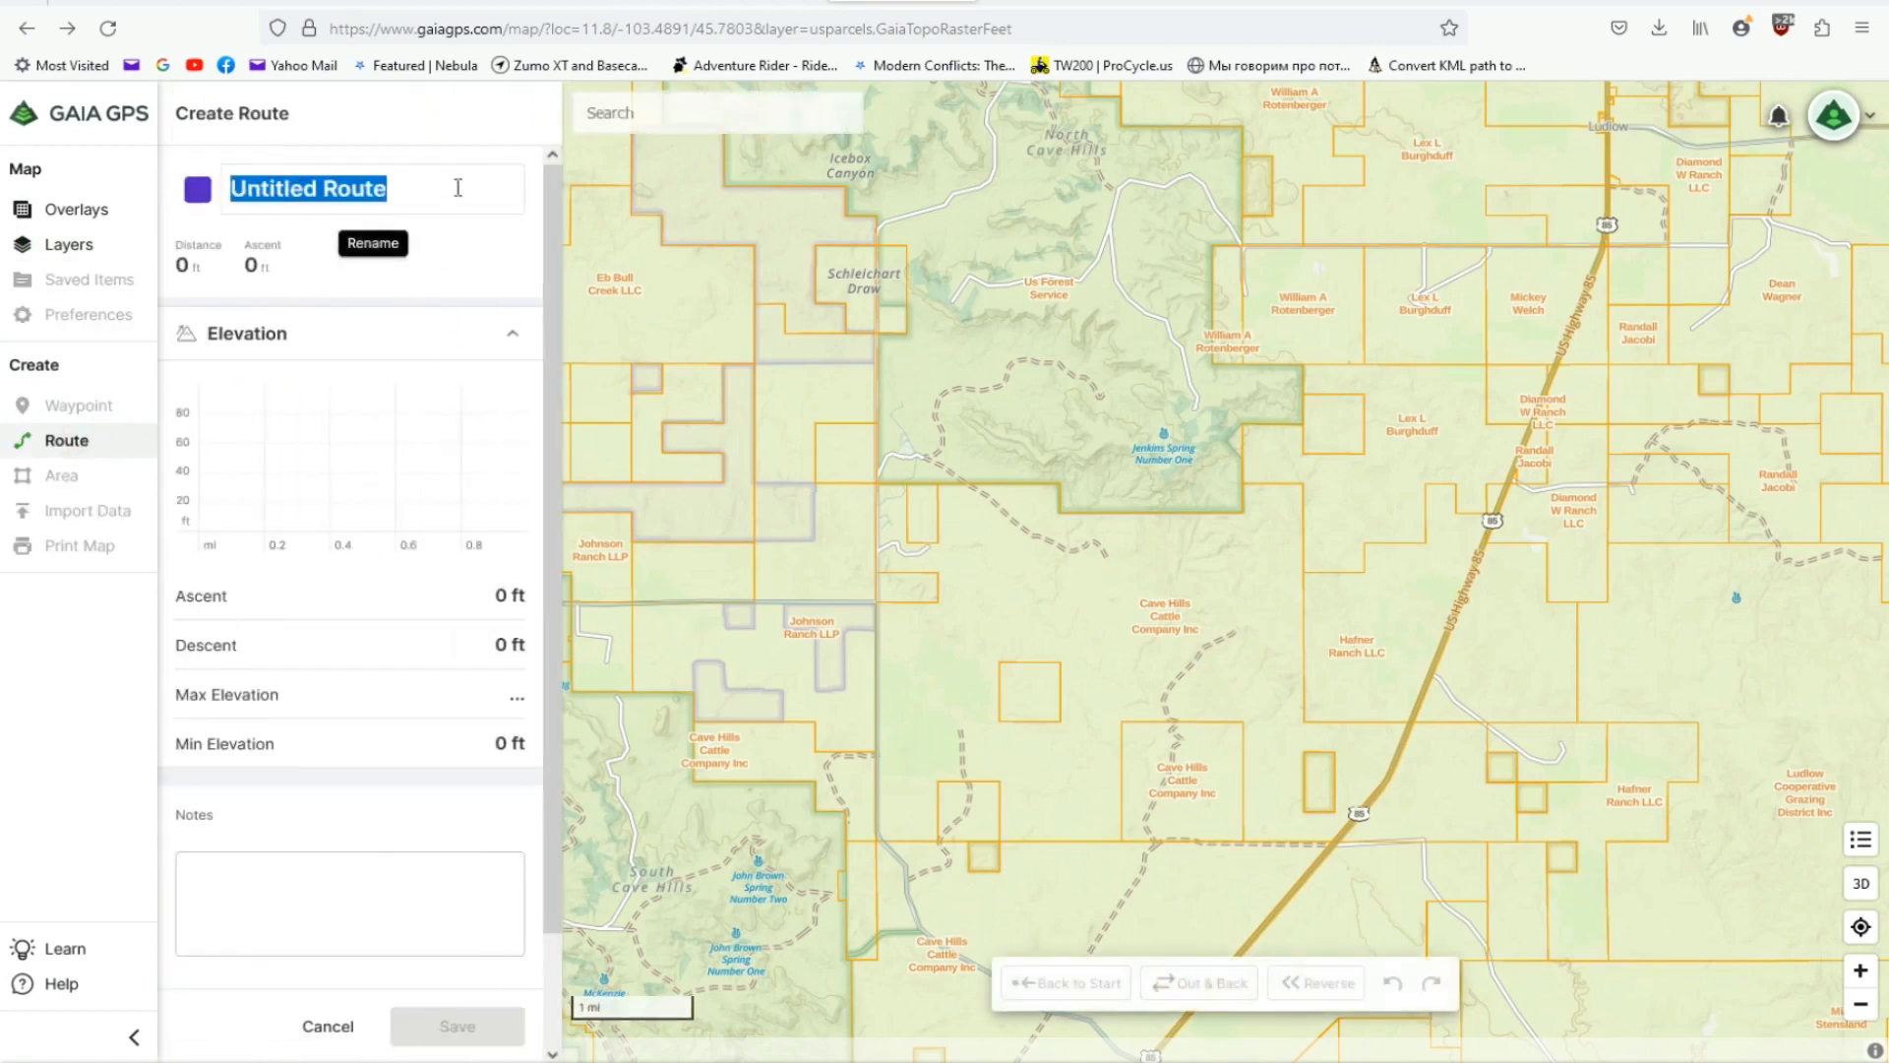
key("BackSpace")
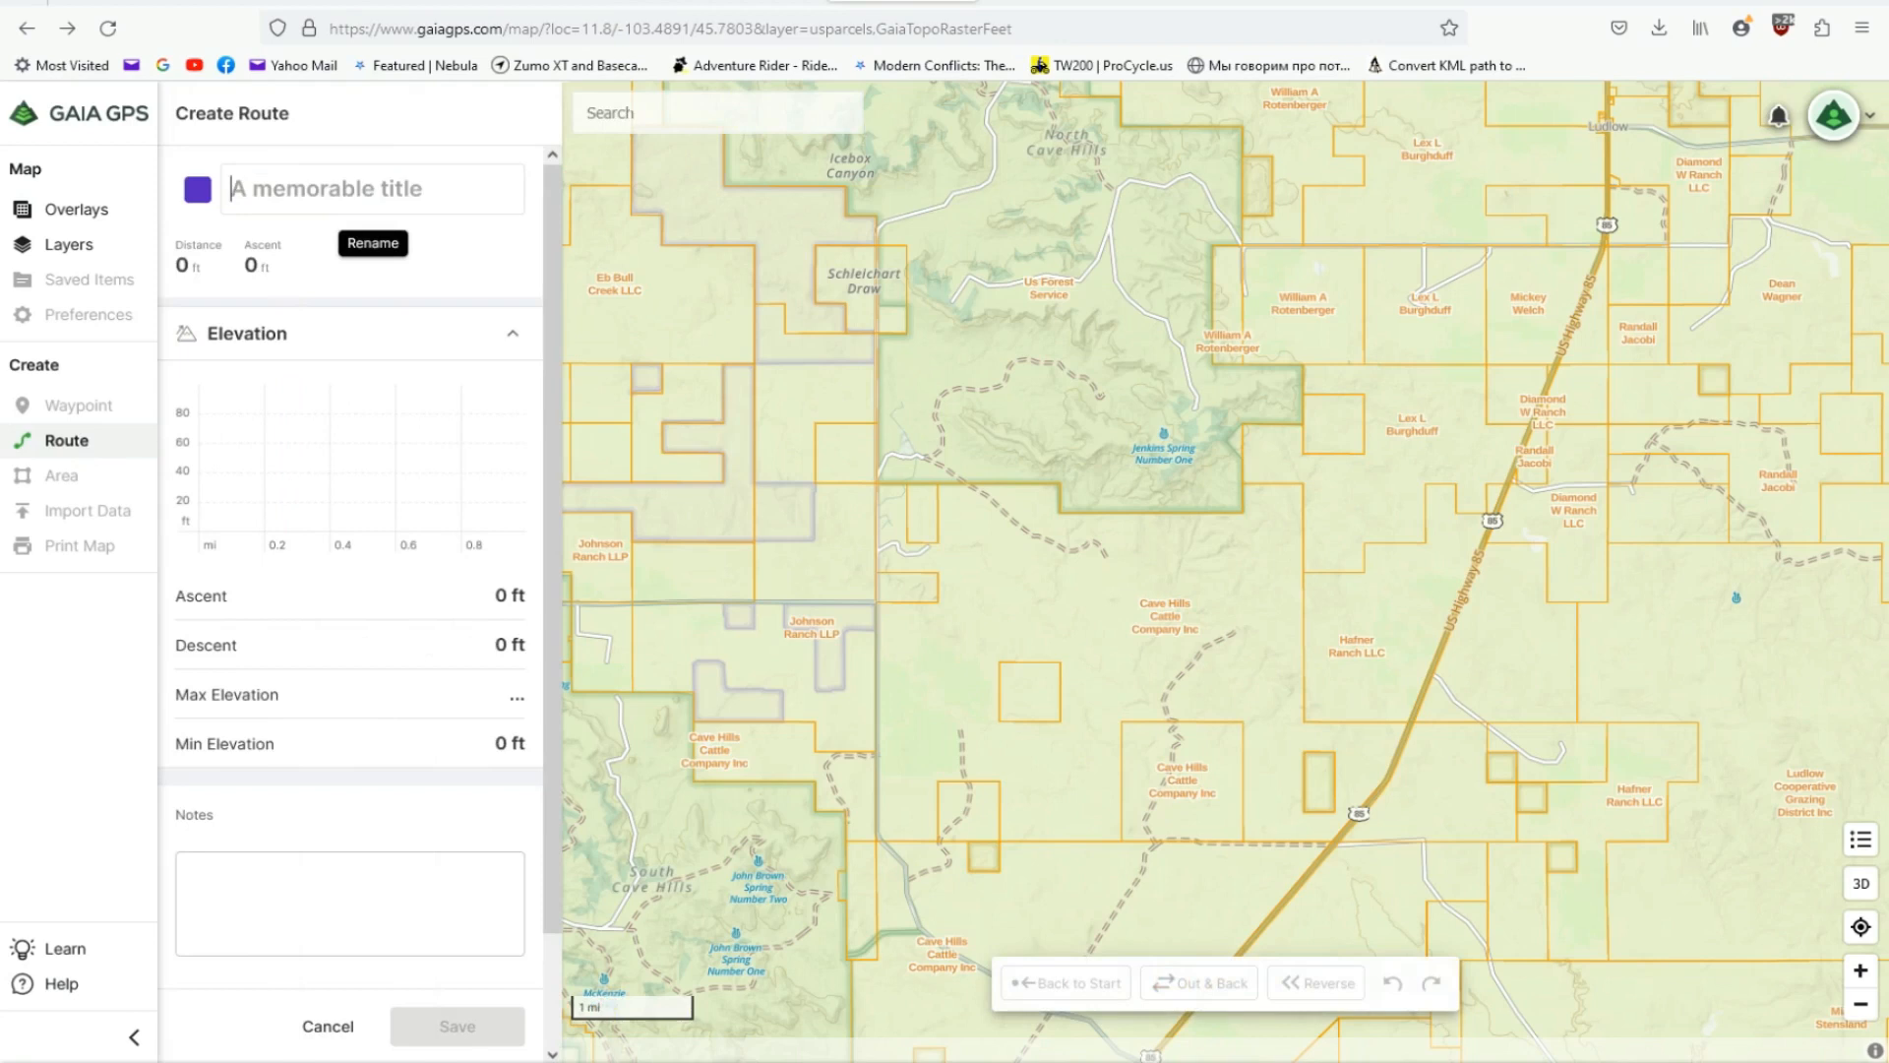
type("Gaia")
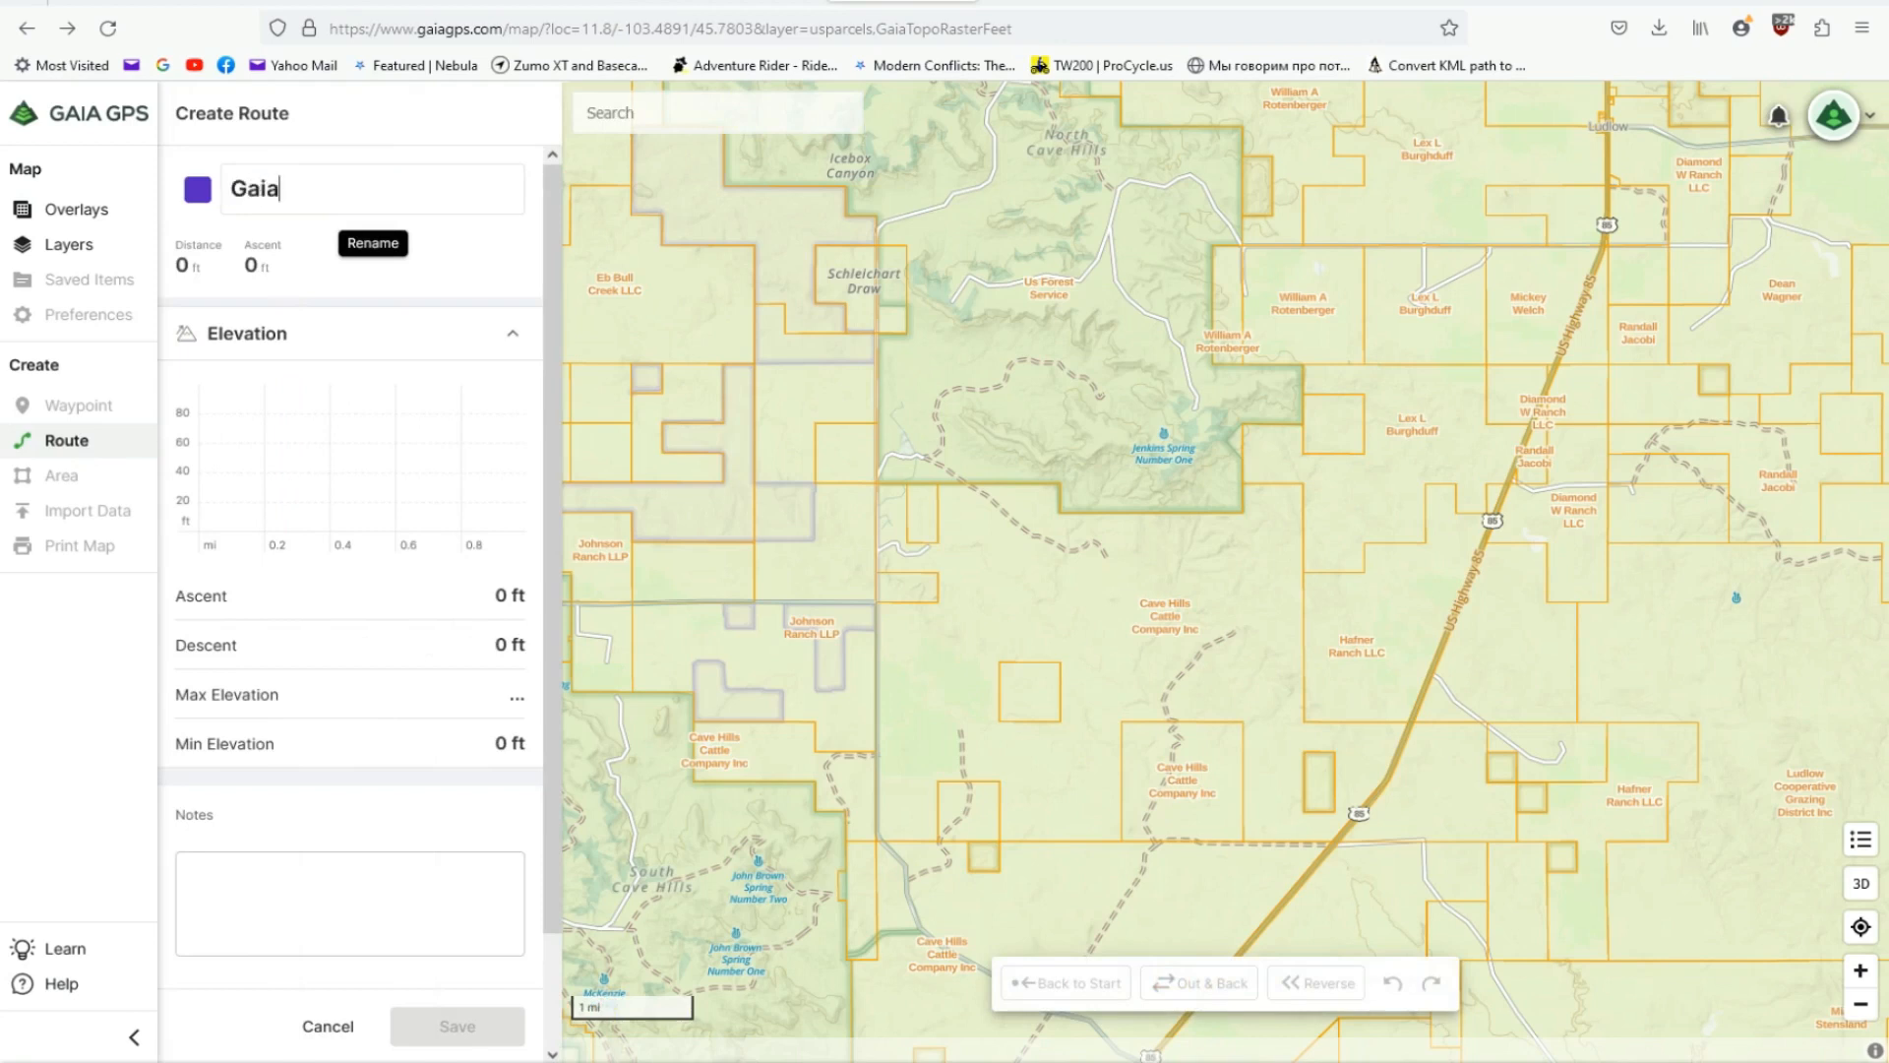
type(" tutoprial")
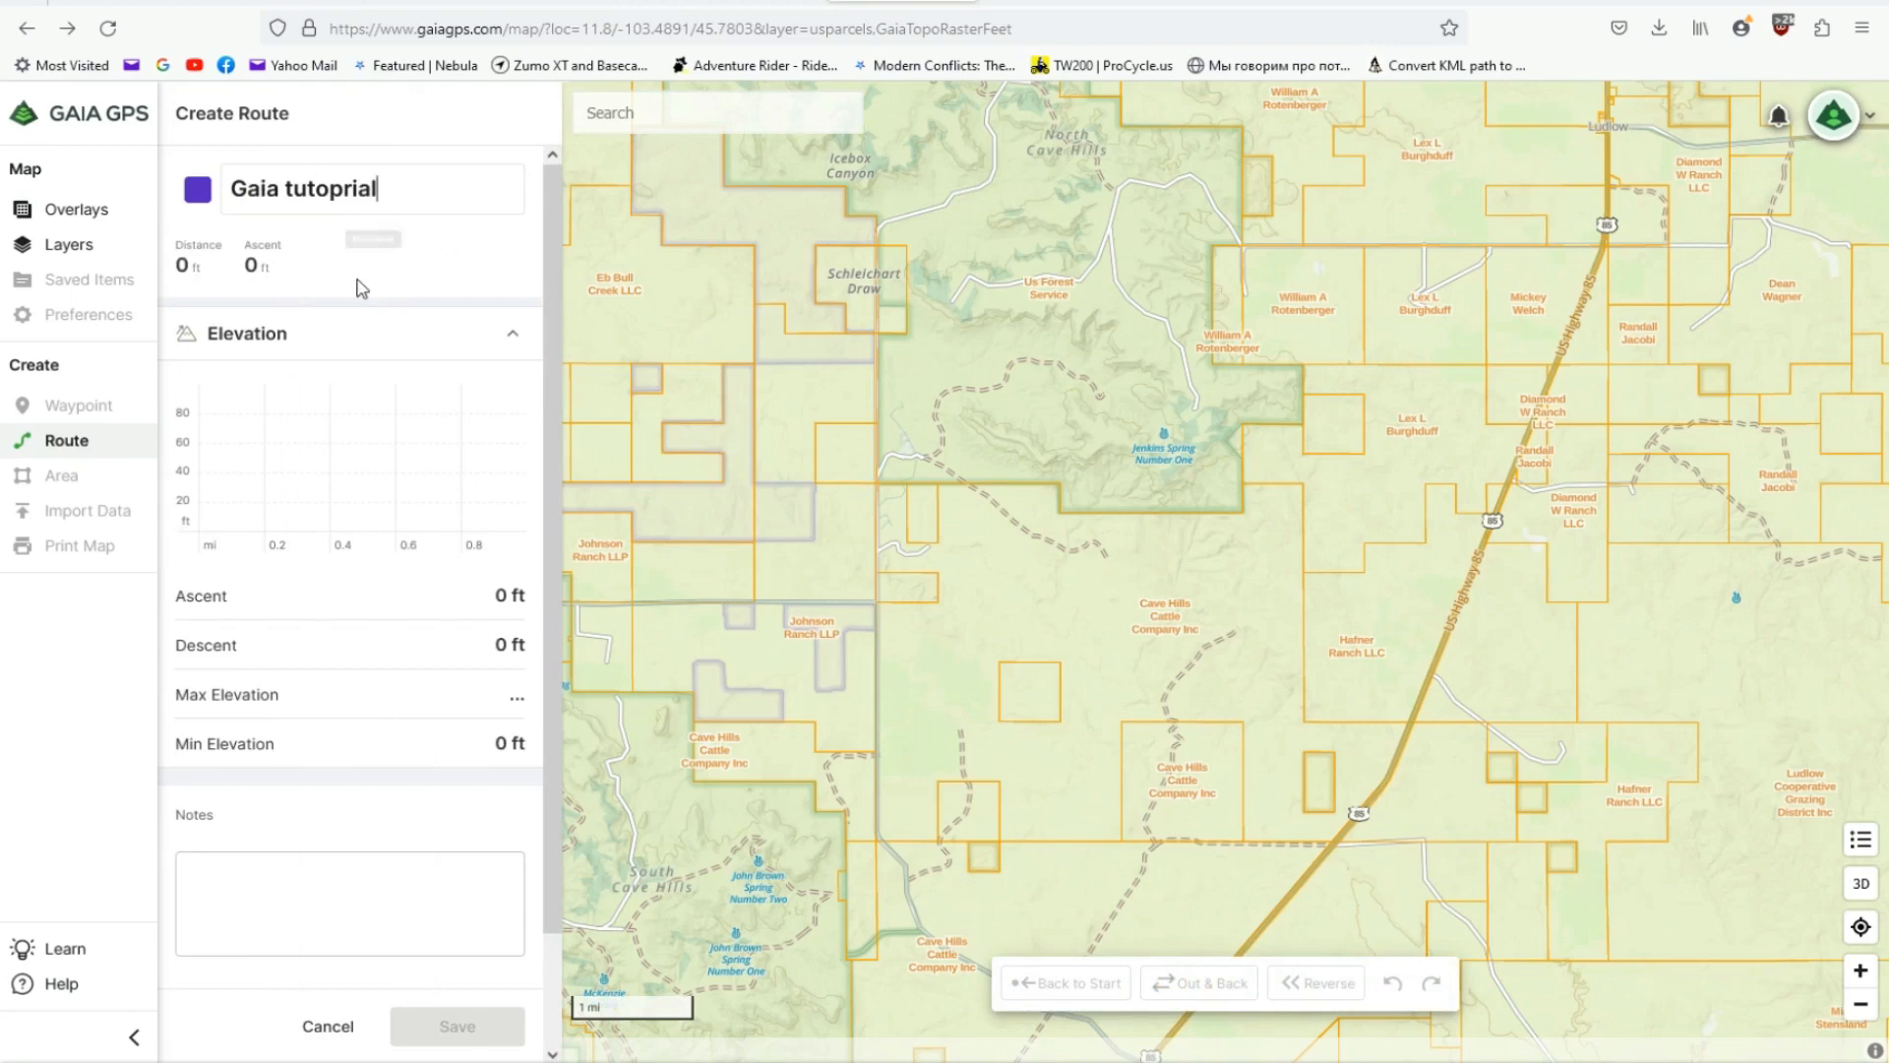
- Set the route's colour to pink and close the colour choices
left_click(199, 191)
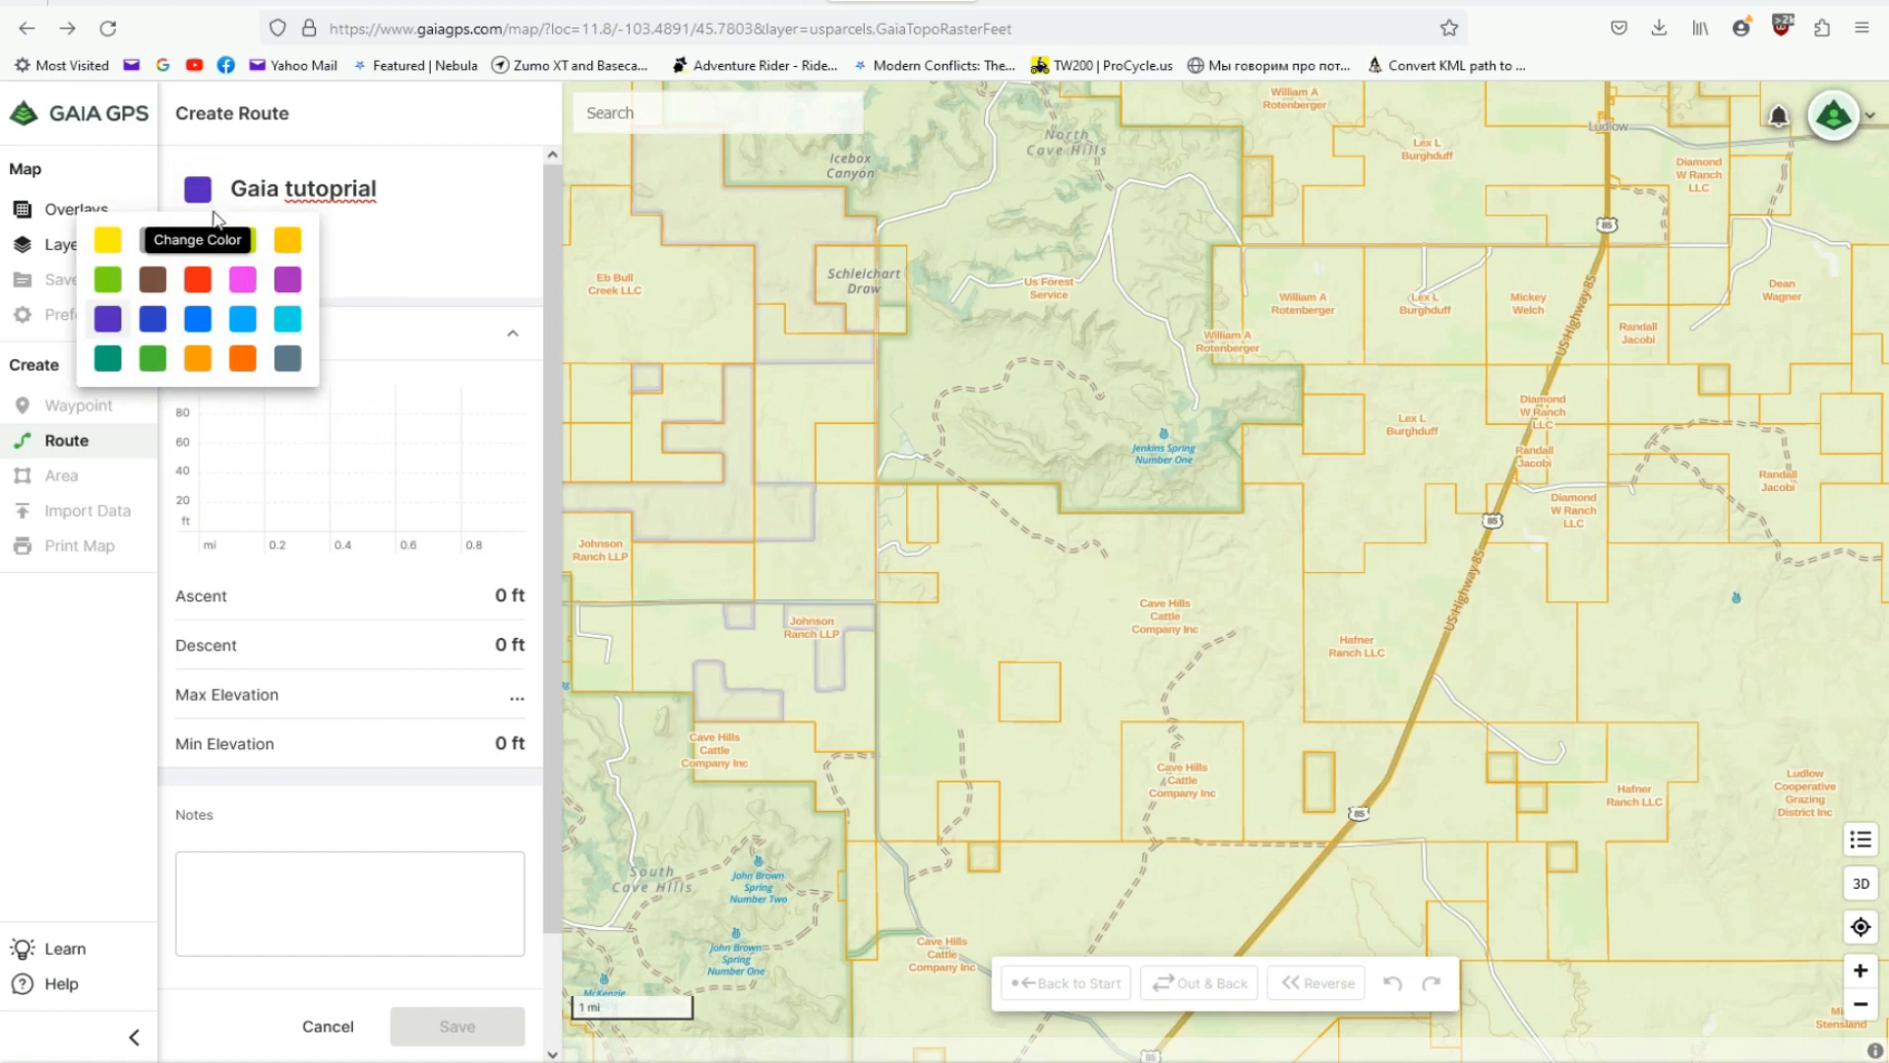
left_click(245, 278)
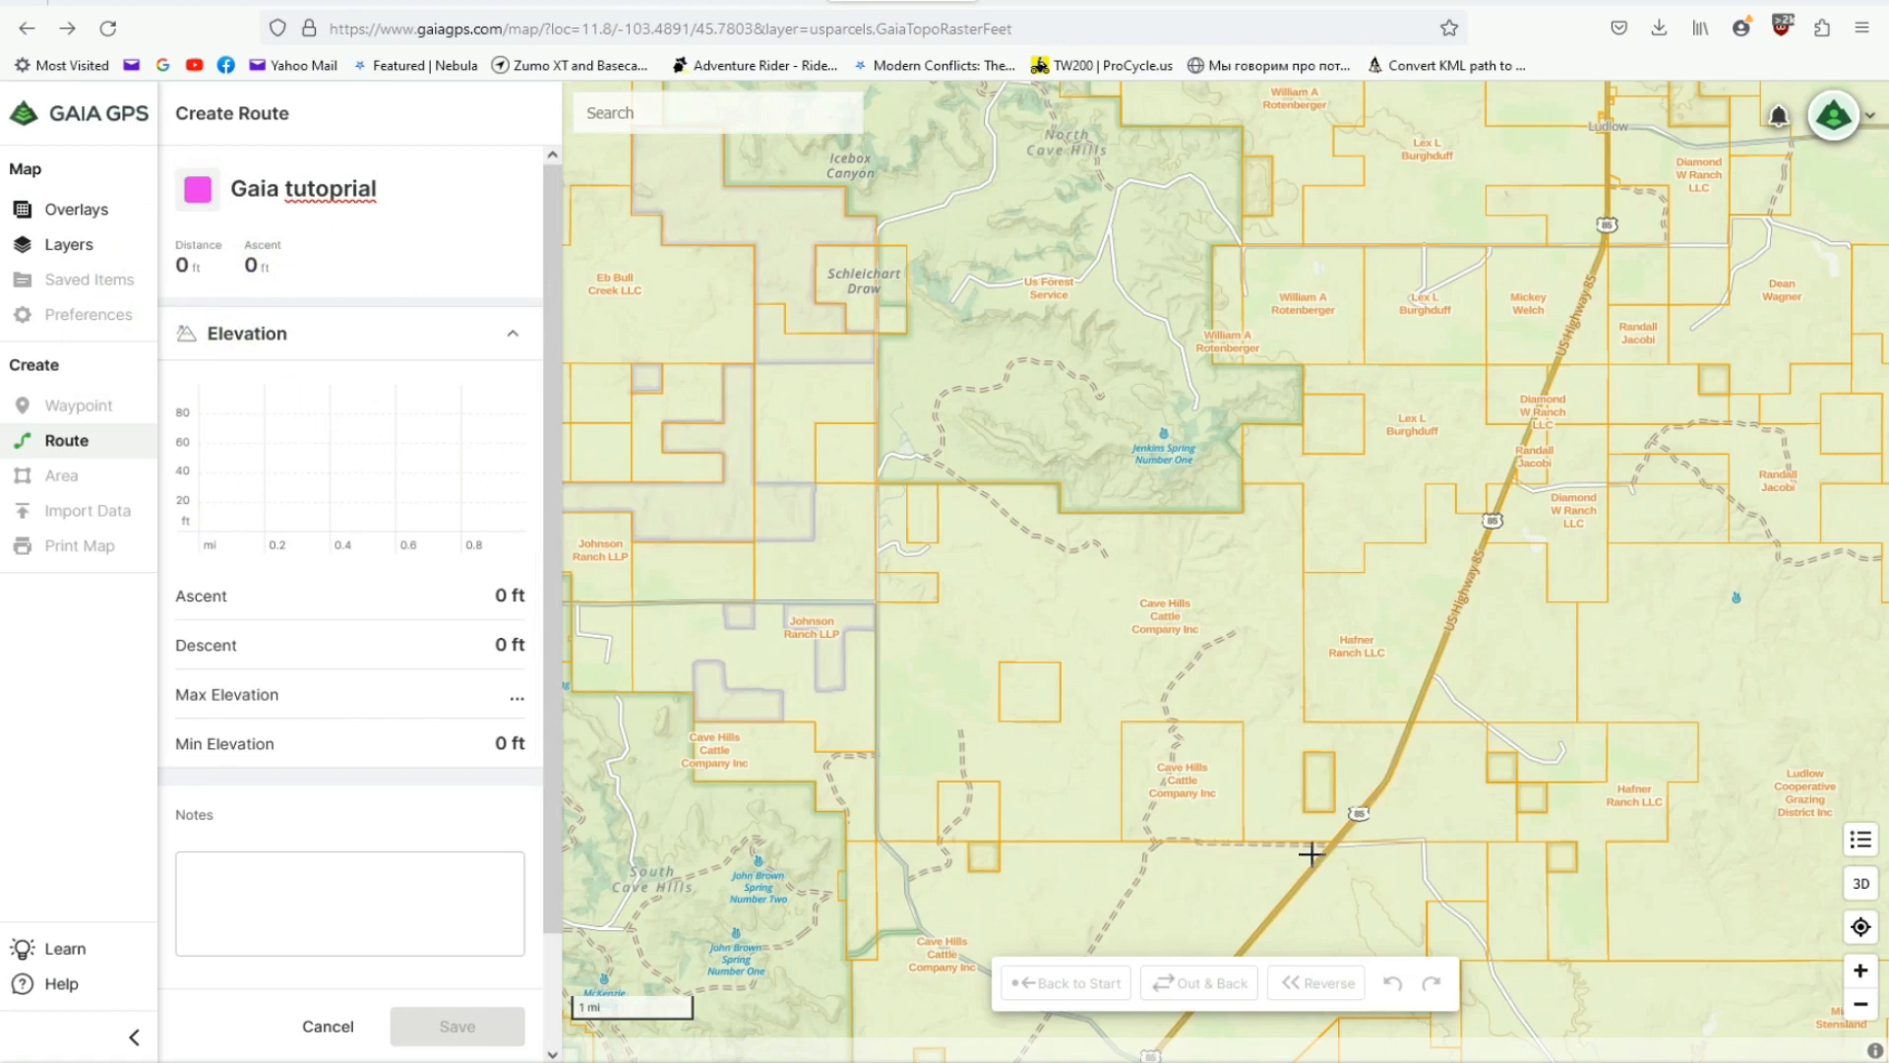
key("Return")
key("Down")
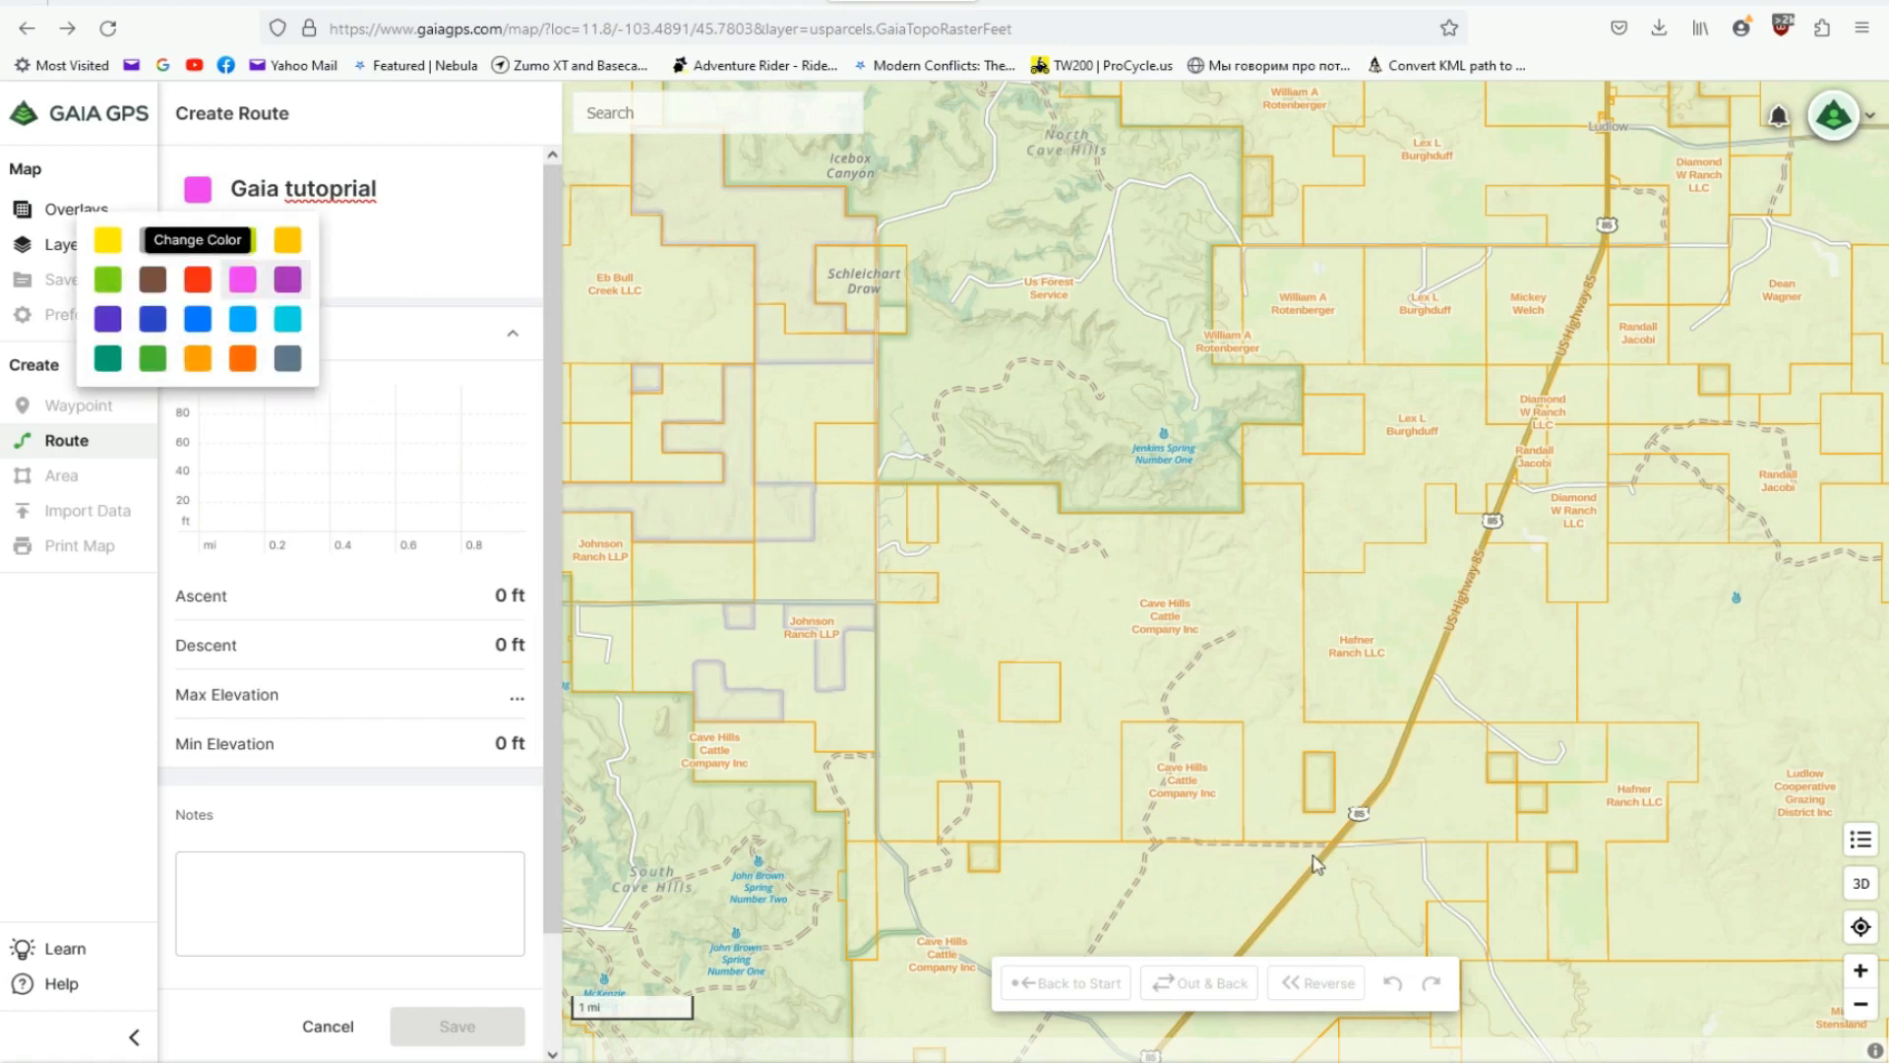
key("Escape")
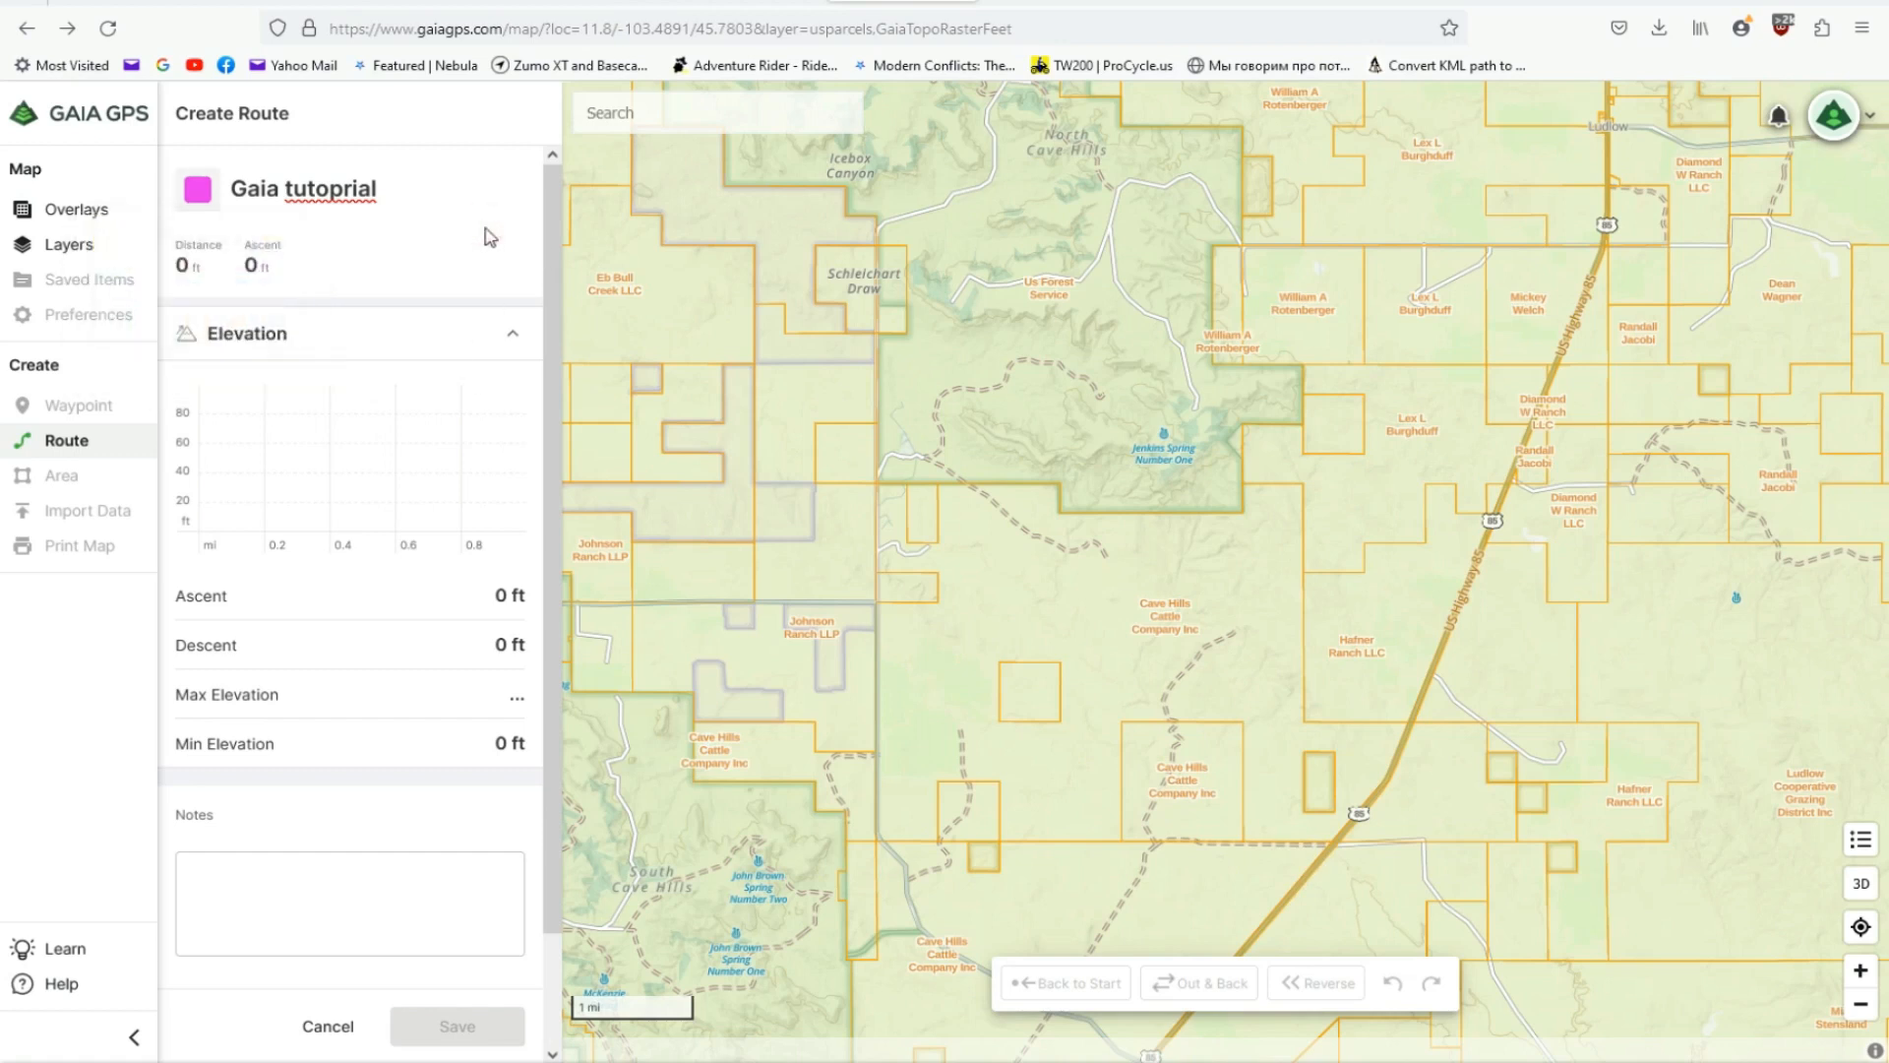
- Plot the route from US Highway 85 west along the dashed track, via the road near Holdup Canyon, and north to Schleichart Draw
scroll(1250, 858, "down", 1)
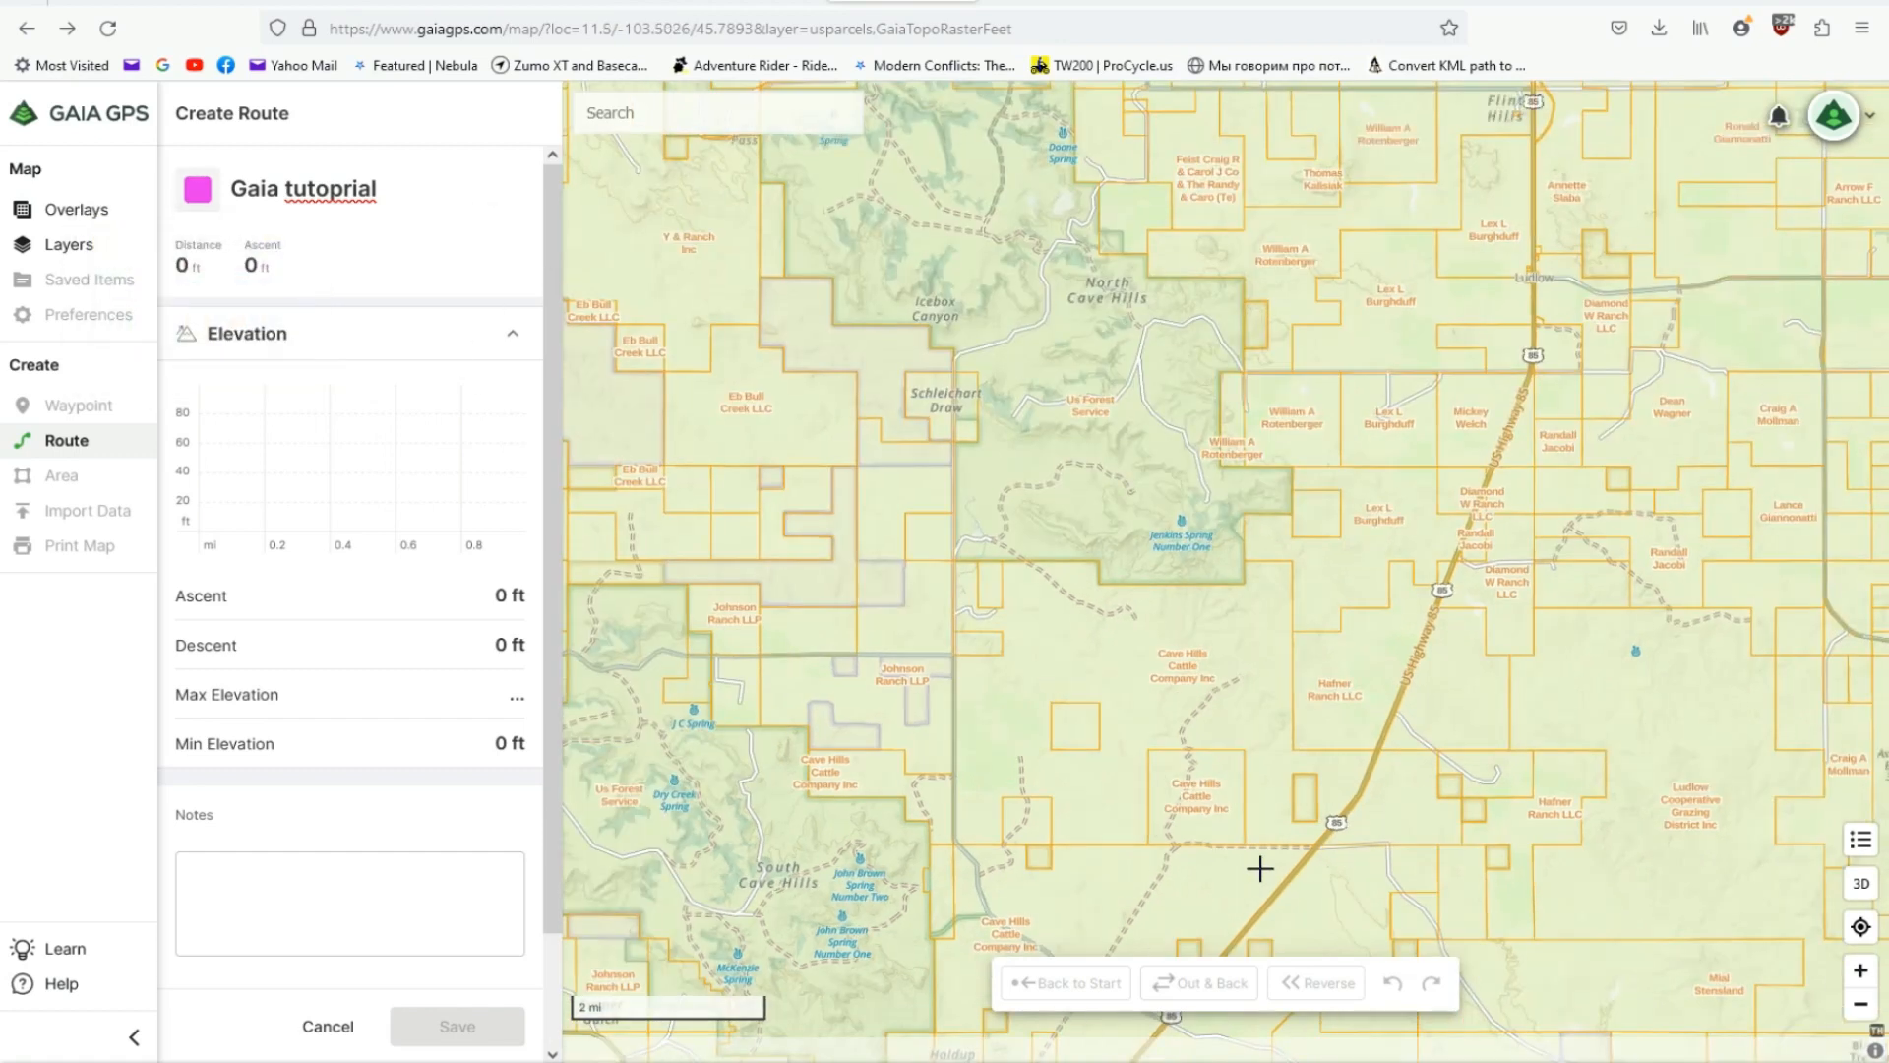
left_click(1310, 846)
key("Down")
key("Down")
key("Down")
key("Down")
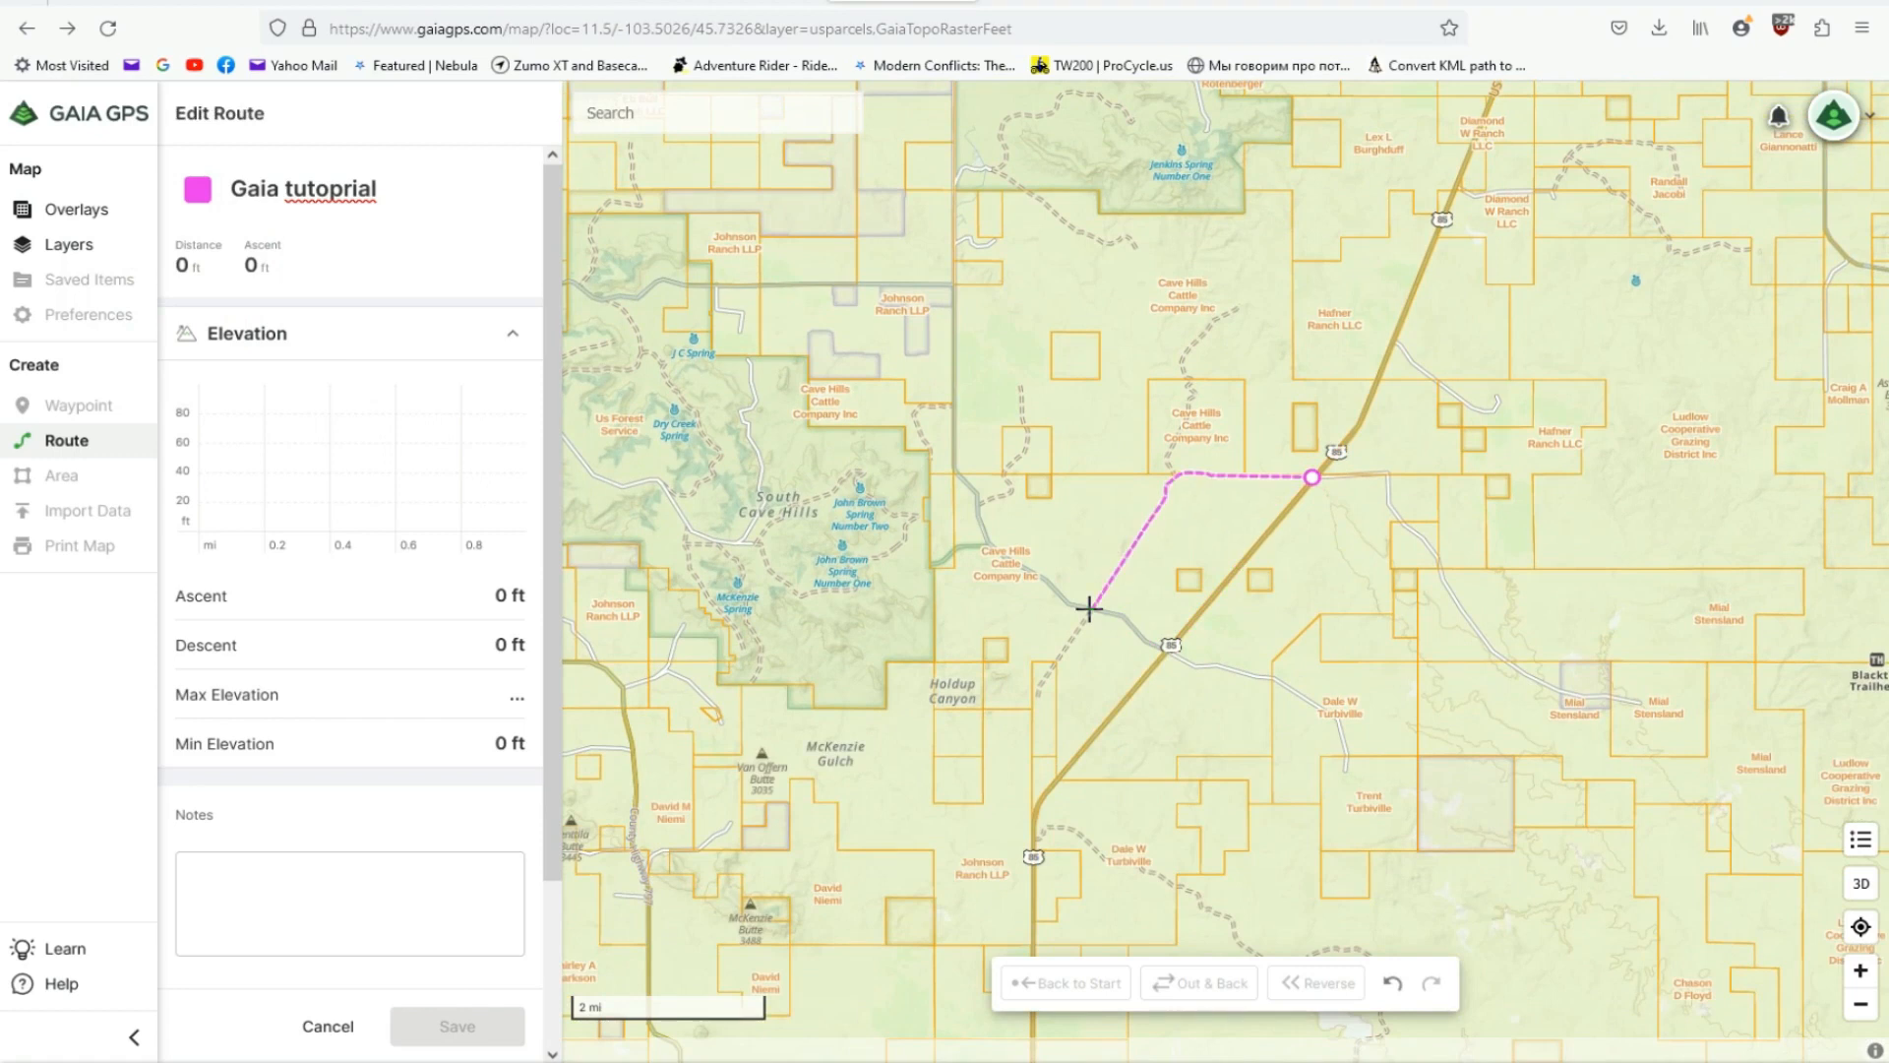
left_click(1089, 608)
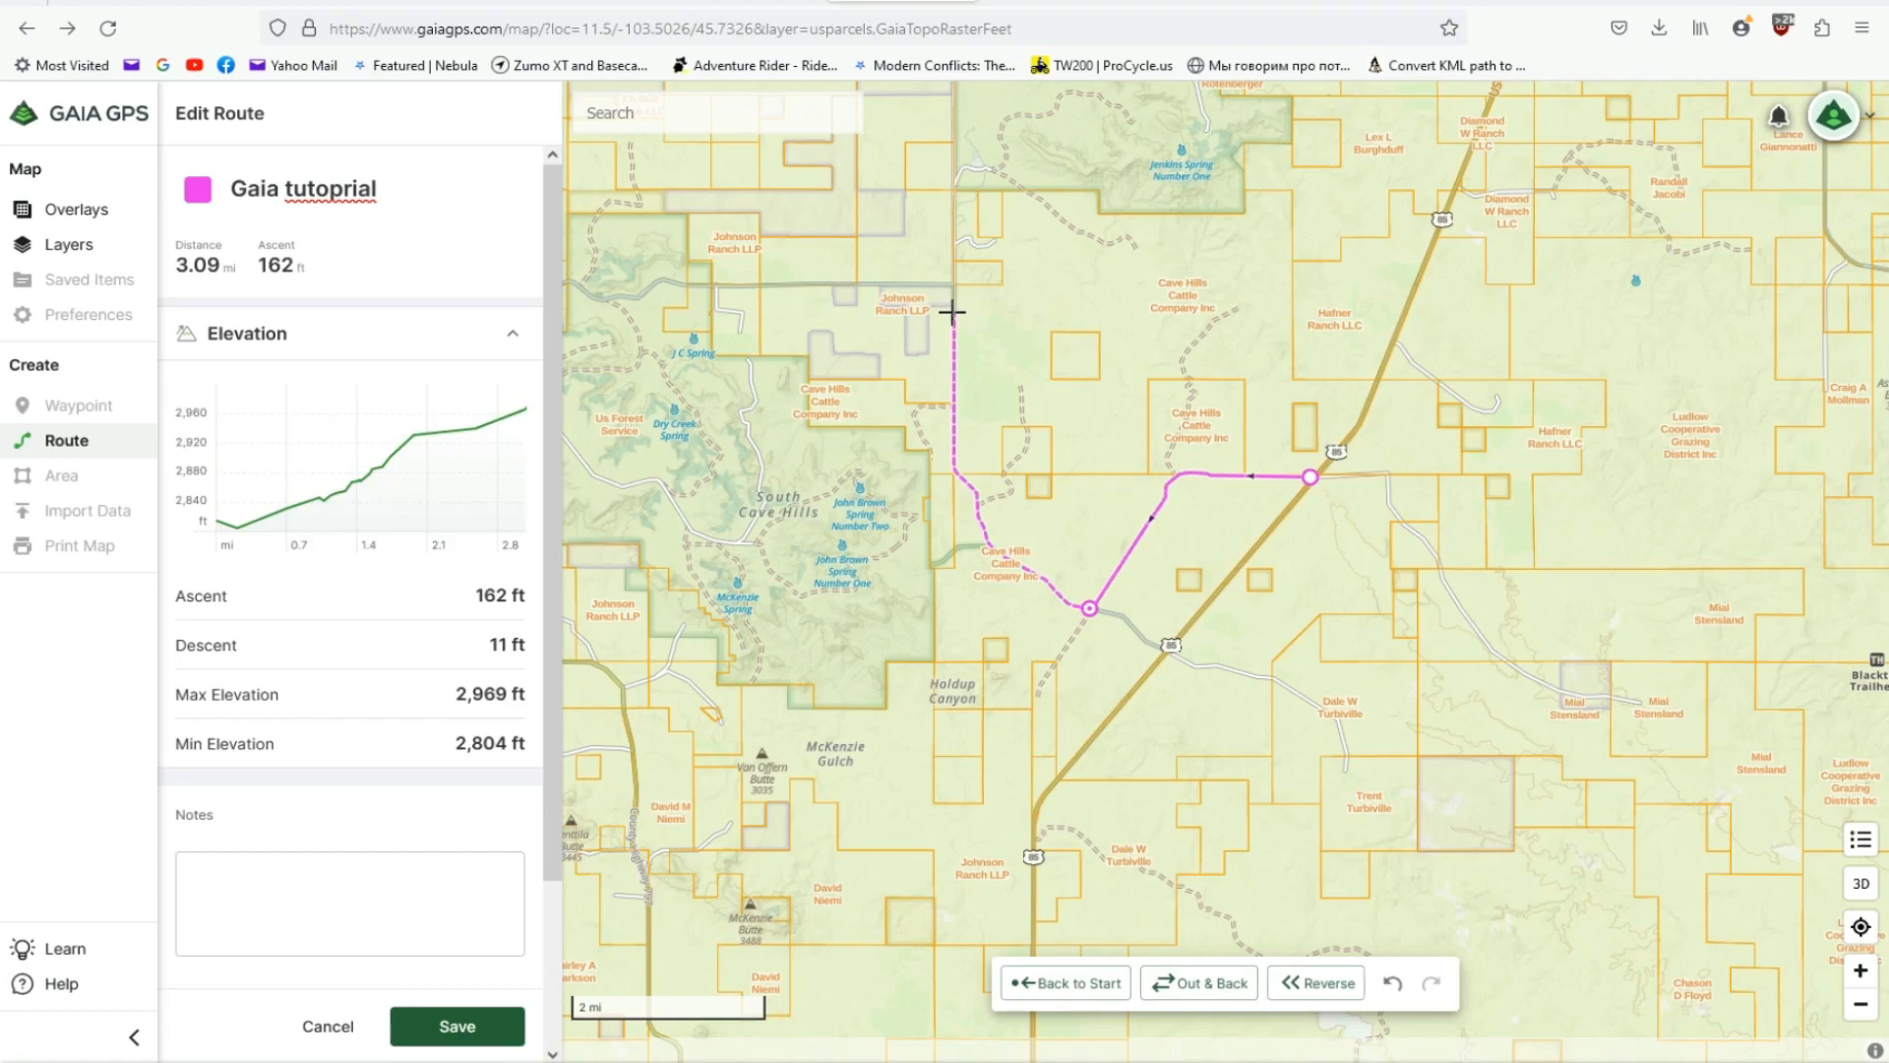
left_click(952, 312)
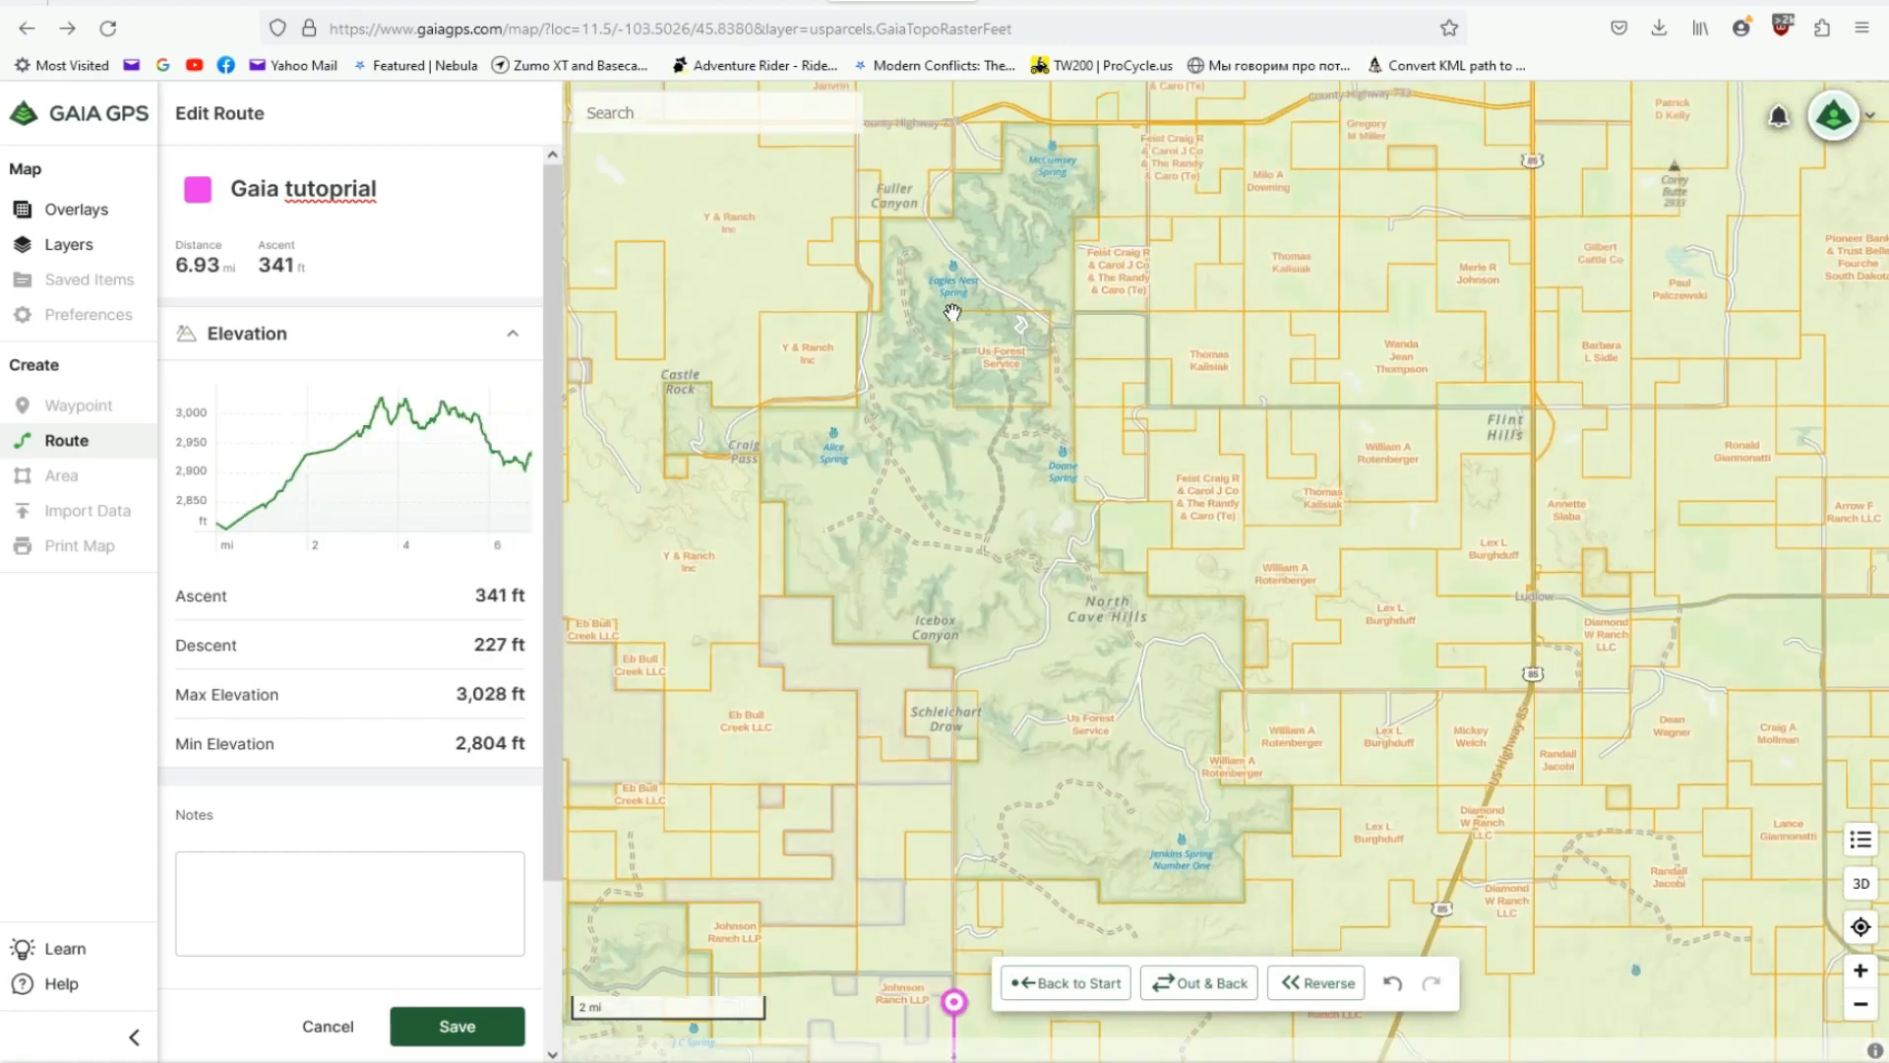
left_click(954, 680)
- Extend the route along road 3120 to Riley Pass and down the dashed trail to the junction with road 3130
scroll(1067, 569, "up", 2)
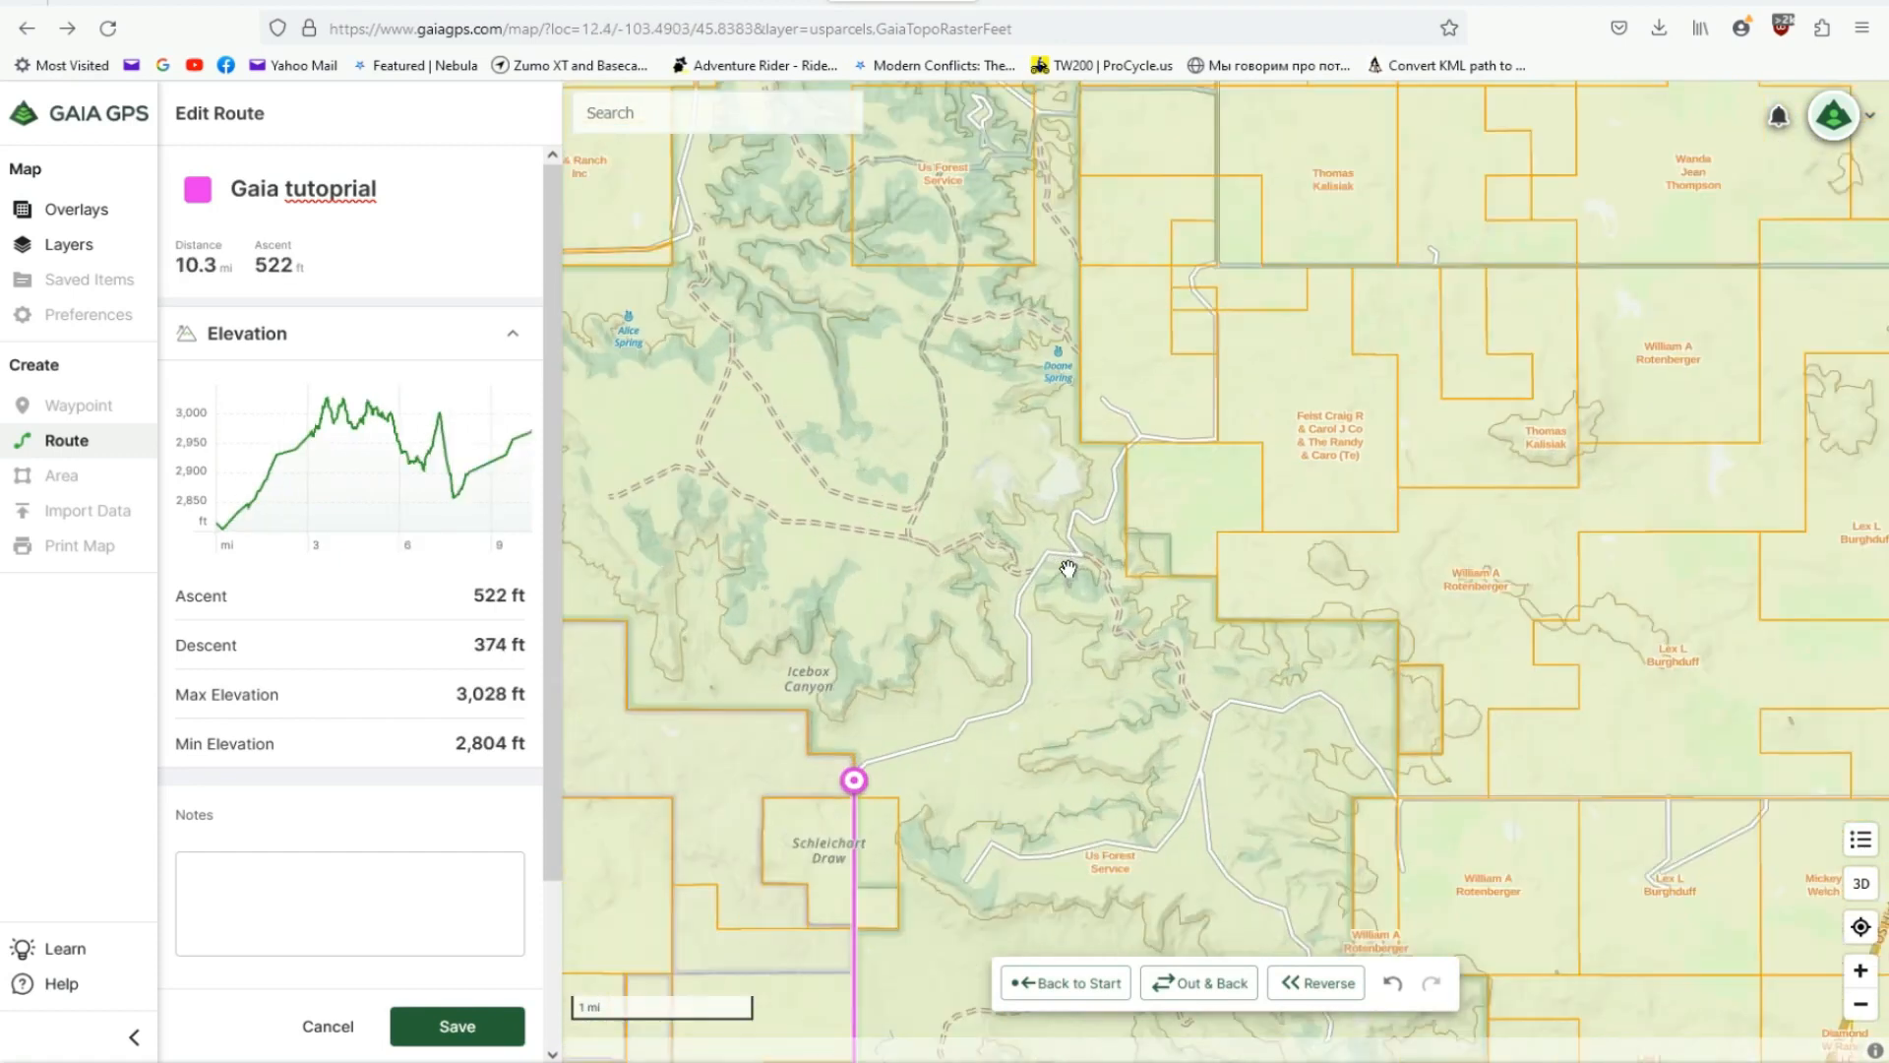
scroll(1067, 569, "up", 1)
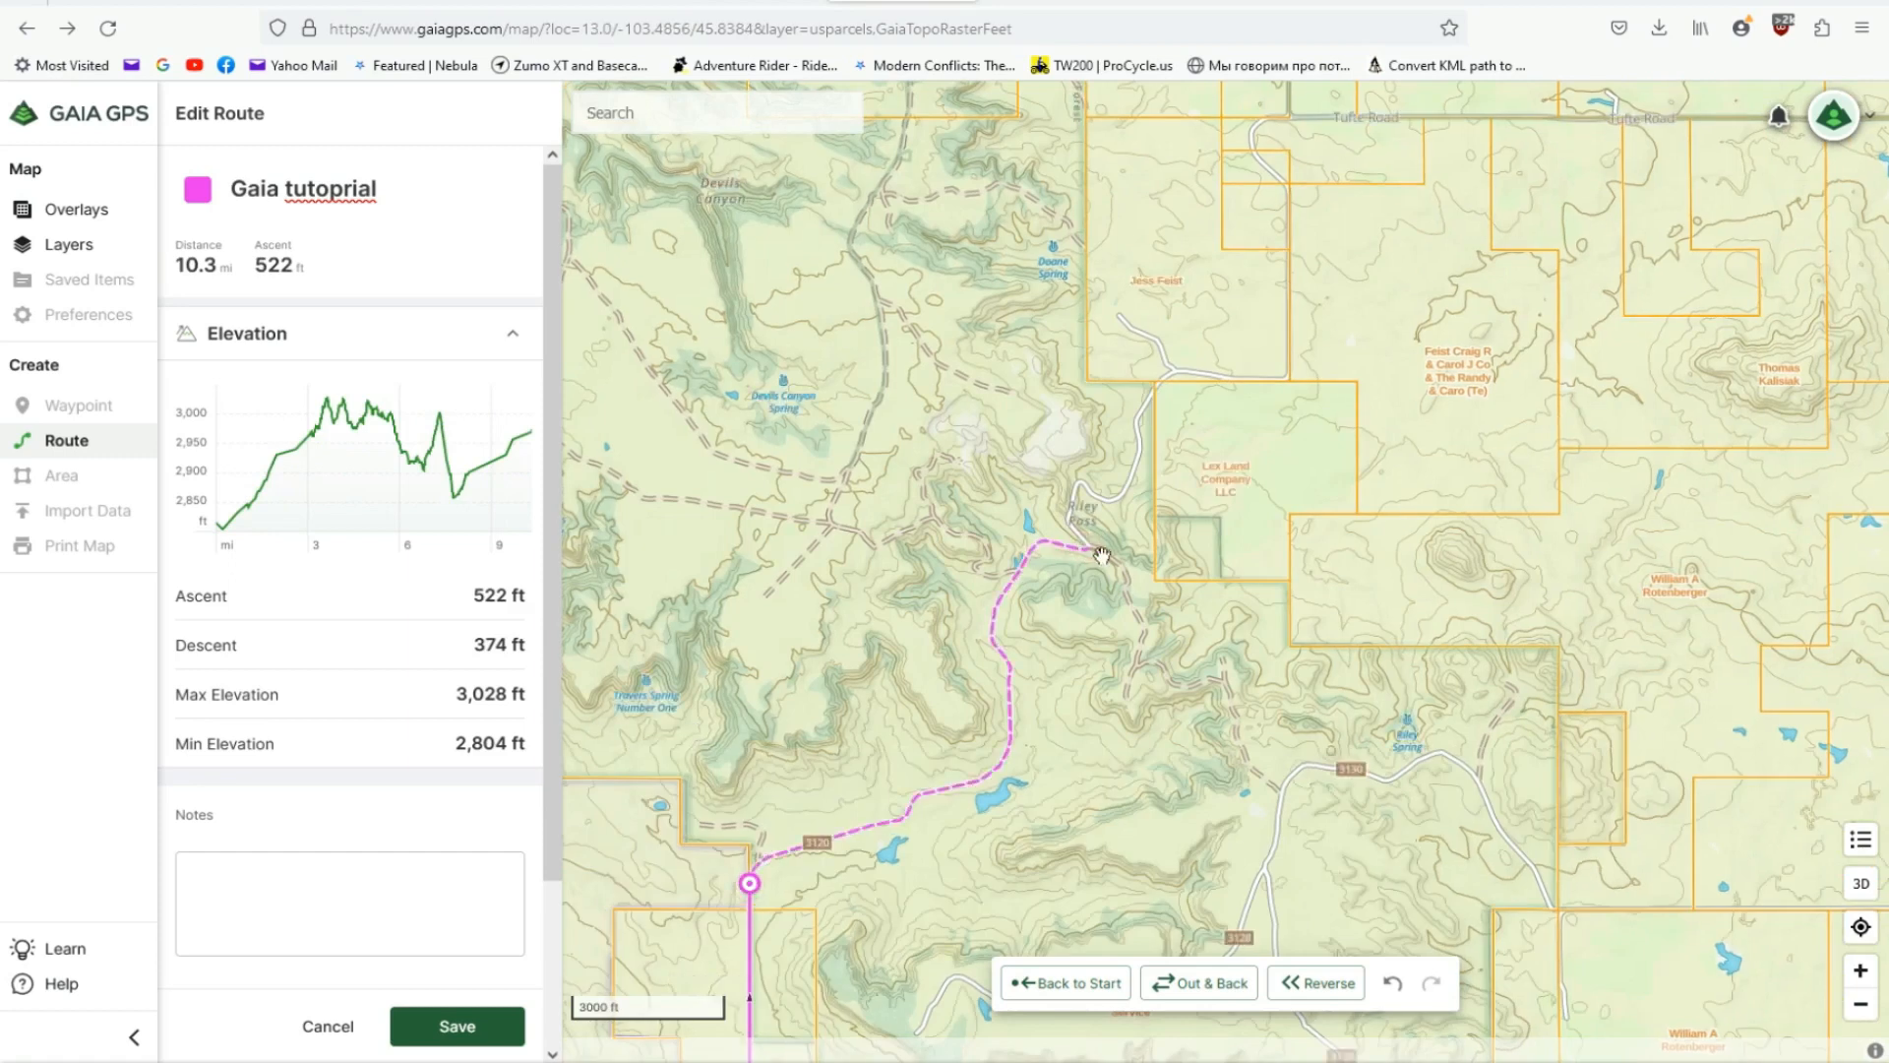
left_click(1087, 548)
scroll(1165, 650, "up", 1)
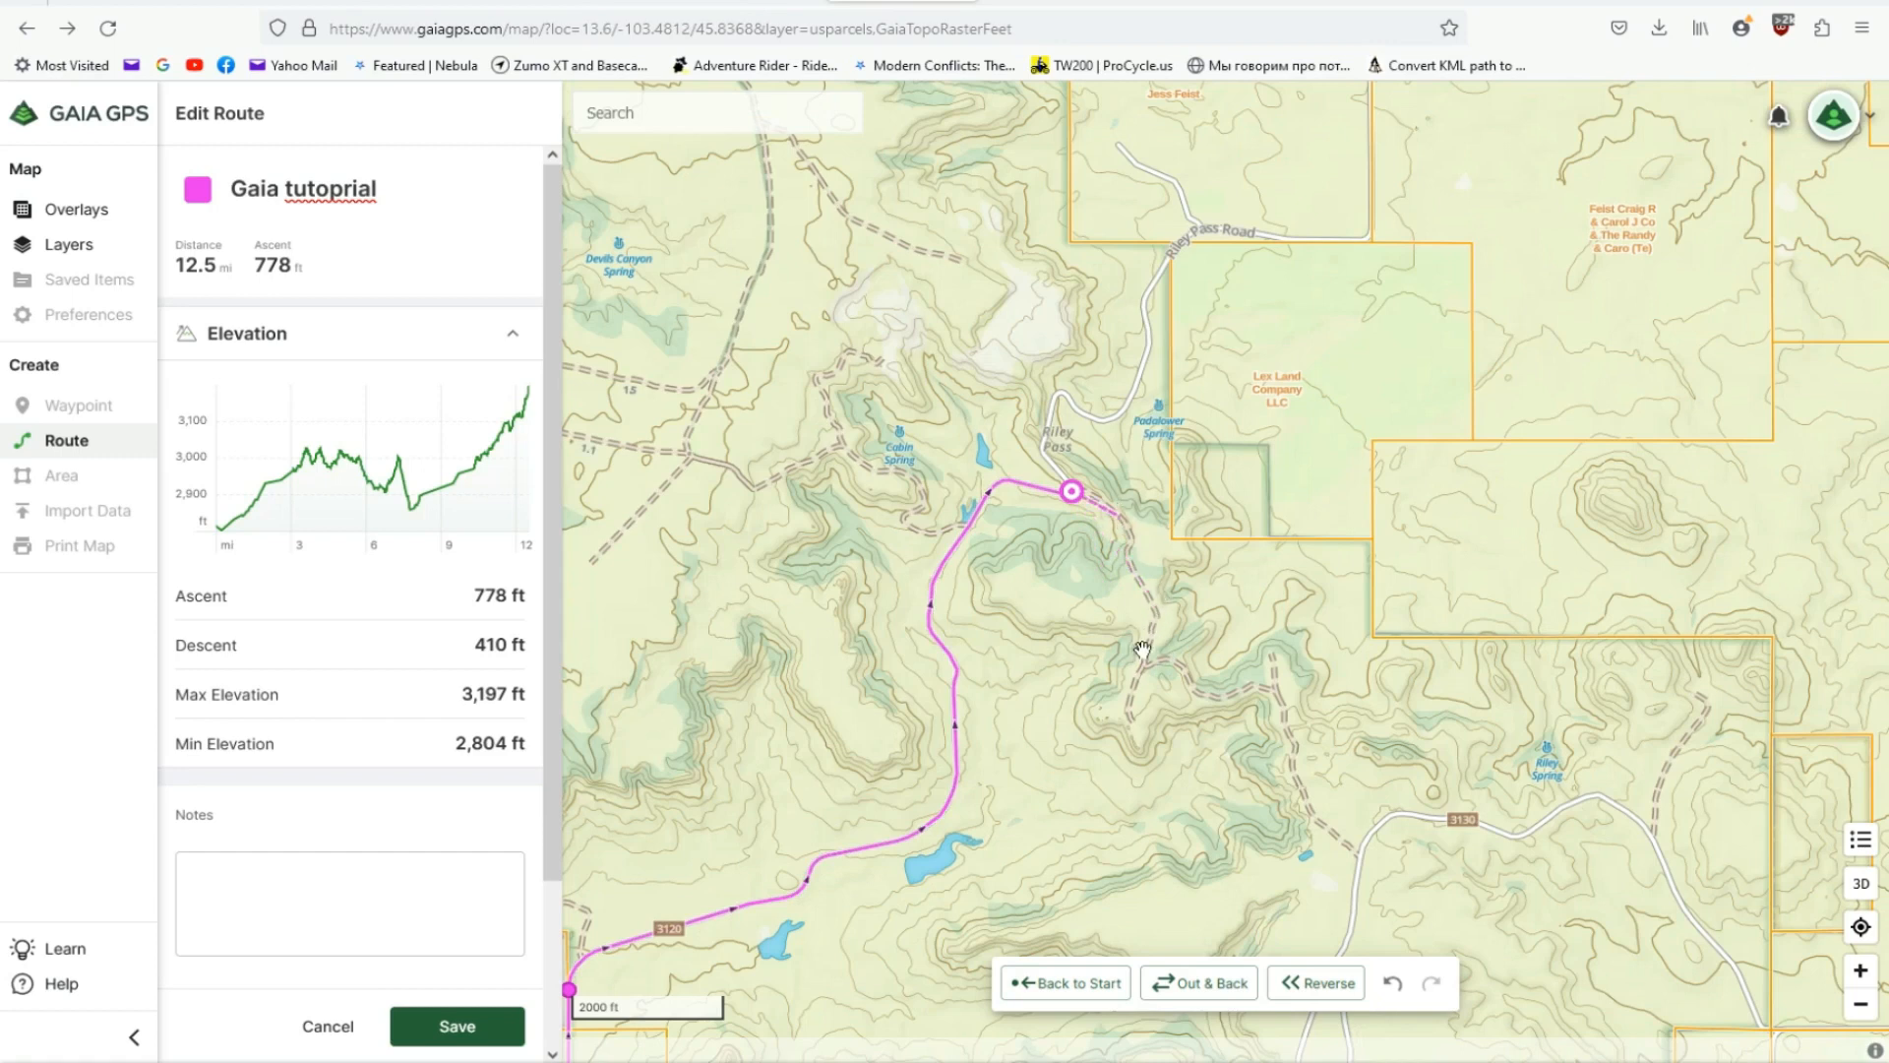
left_click(1142, 649)
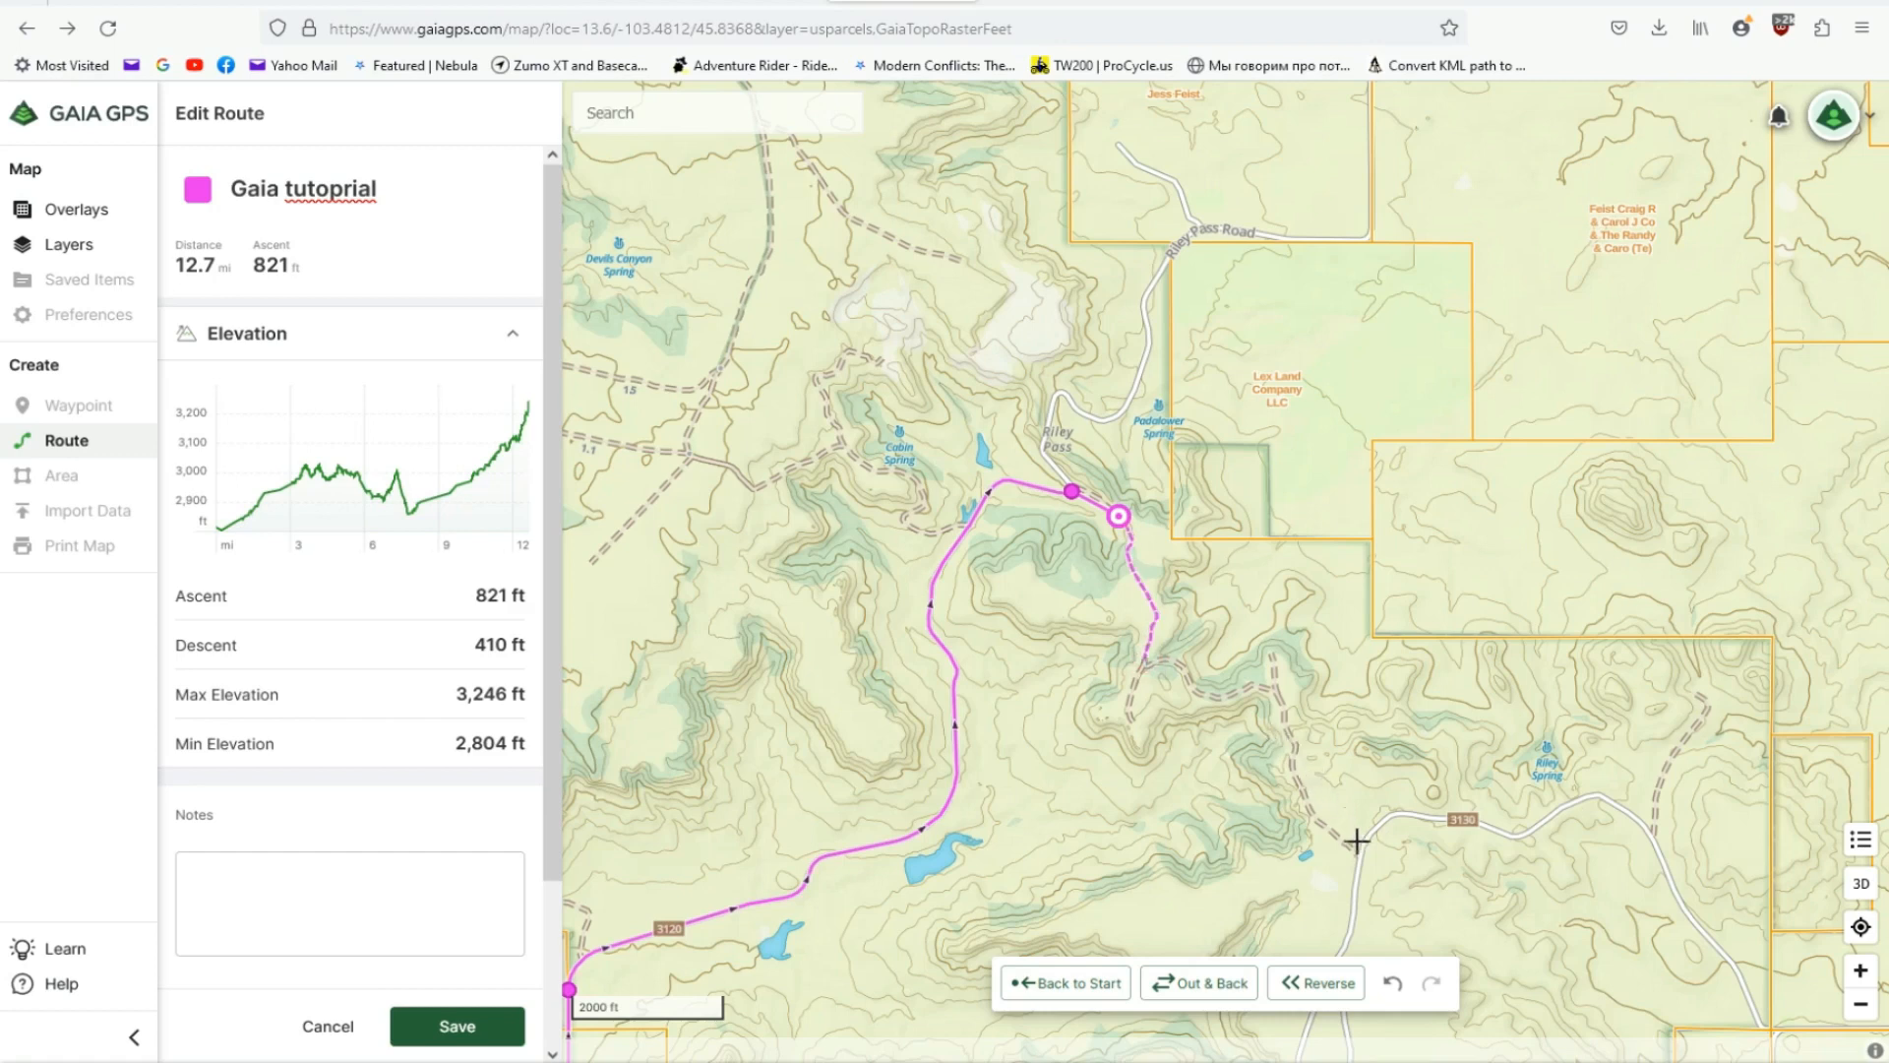
left_click(1356, 840)
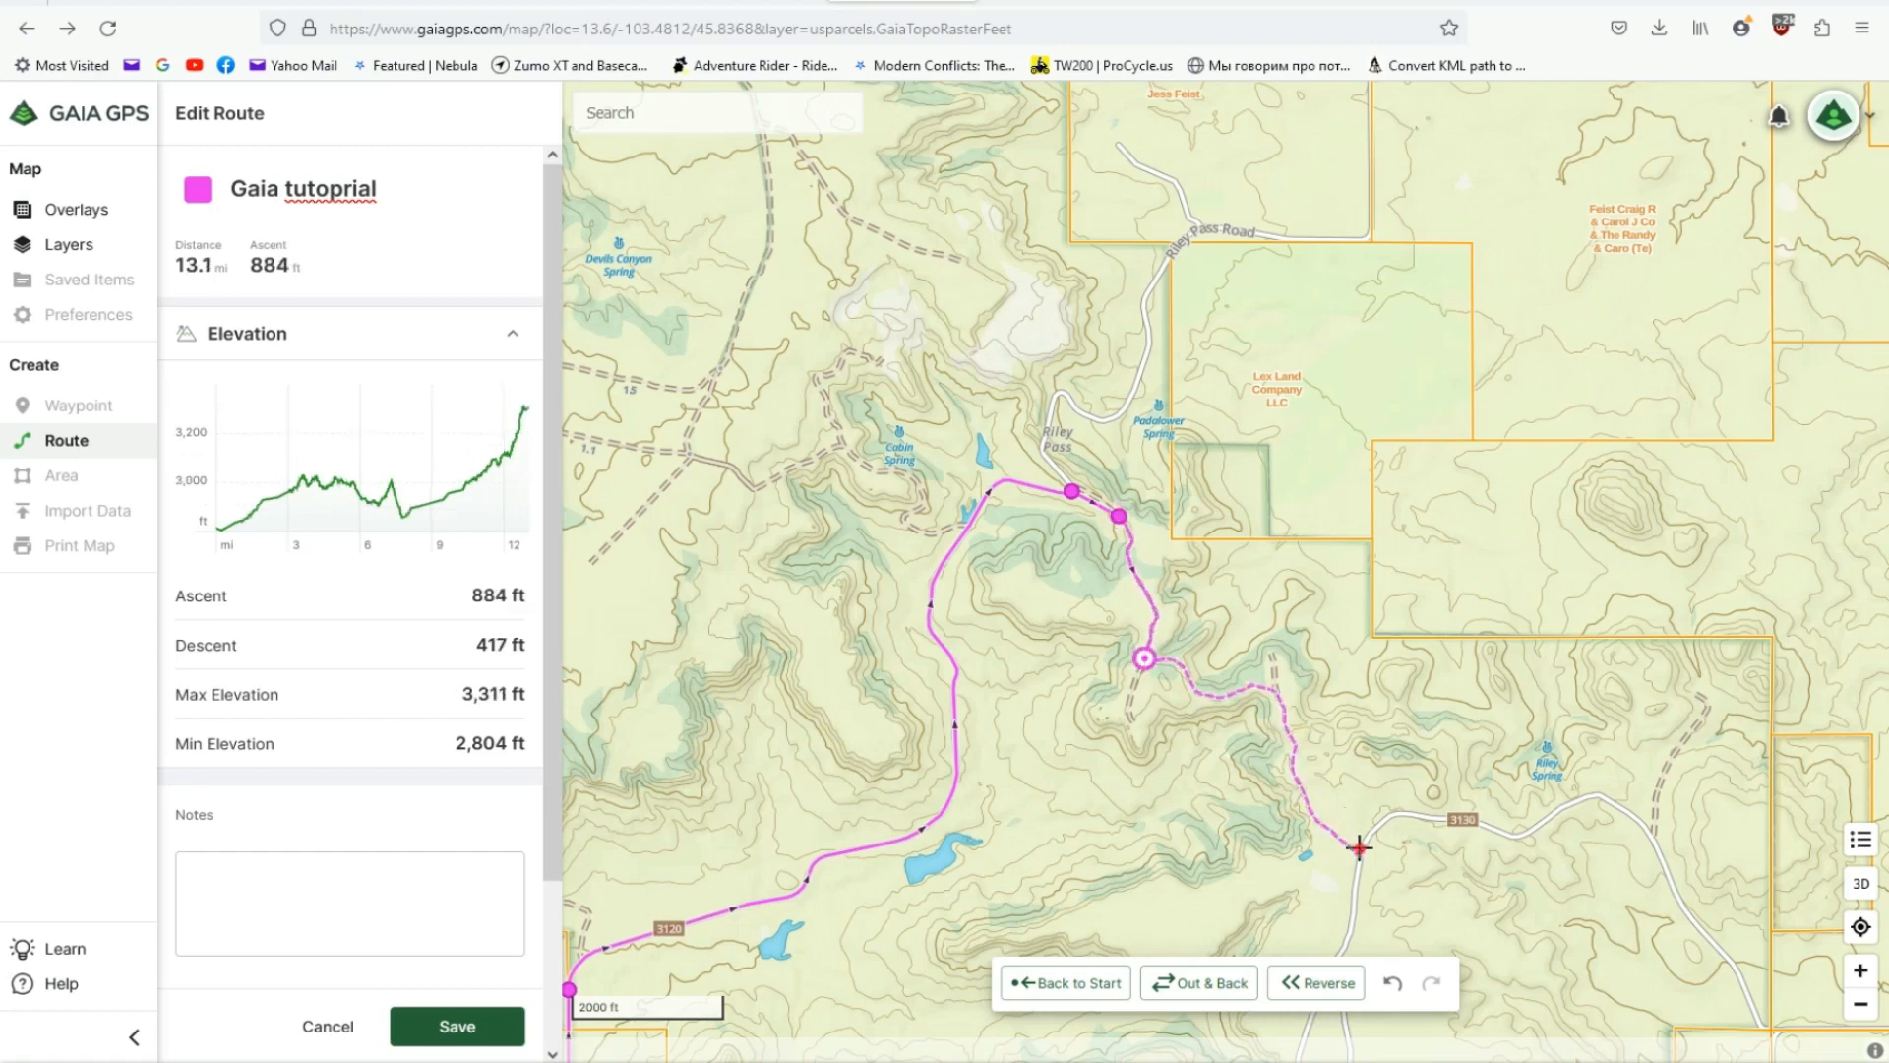
left_click(1359, 846)
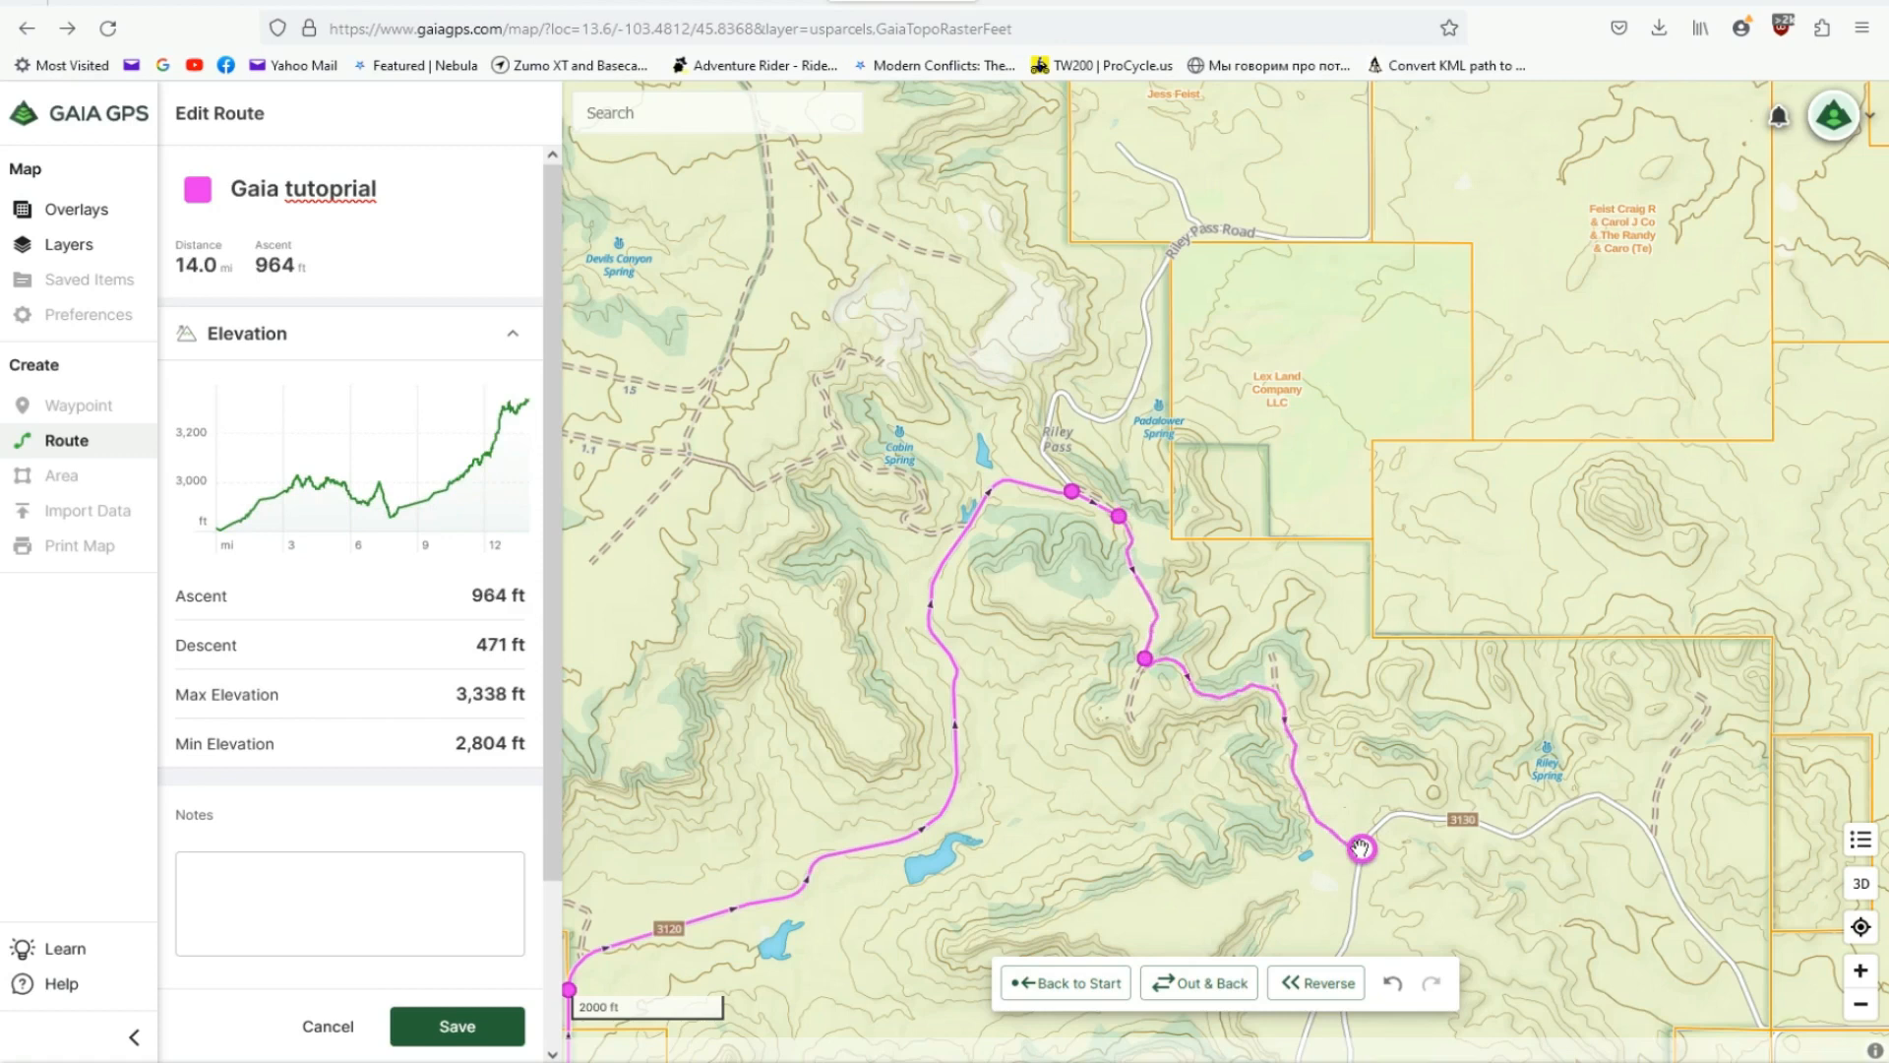
- Extend the route east along road 3130 to the forest boundary at the west end of Welch Fire Trail
key("Right")
key("Right")
key("Right")
key("Right")
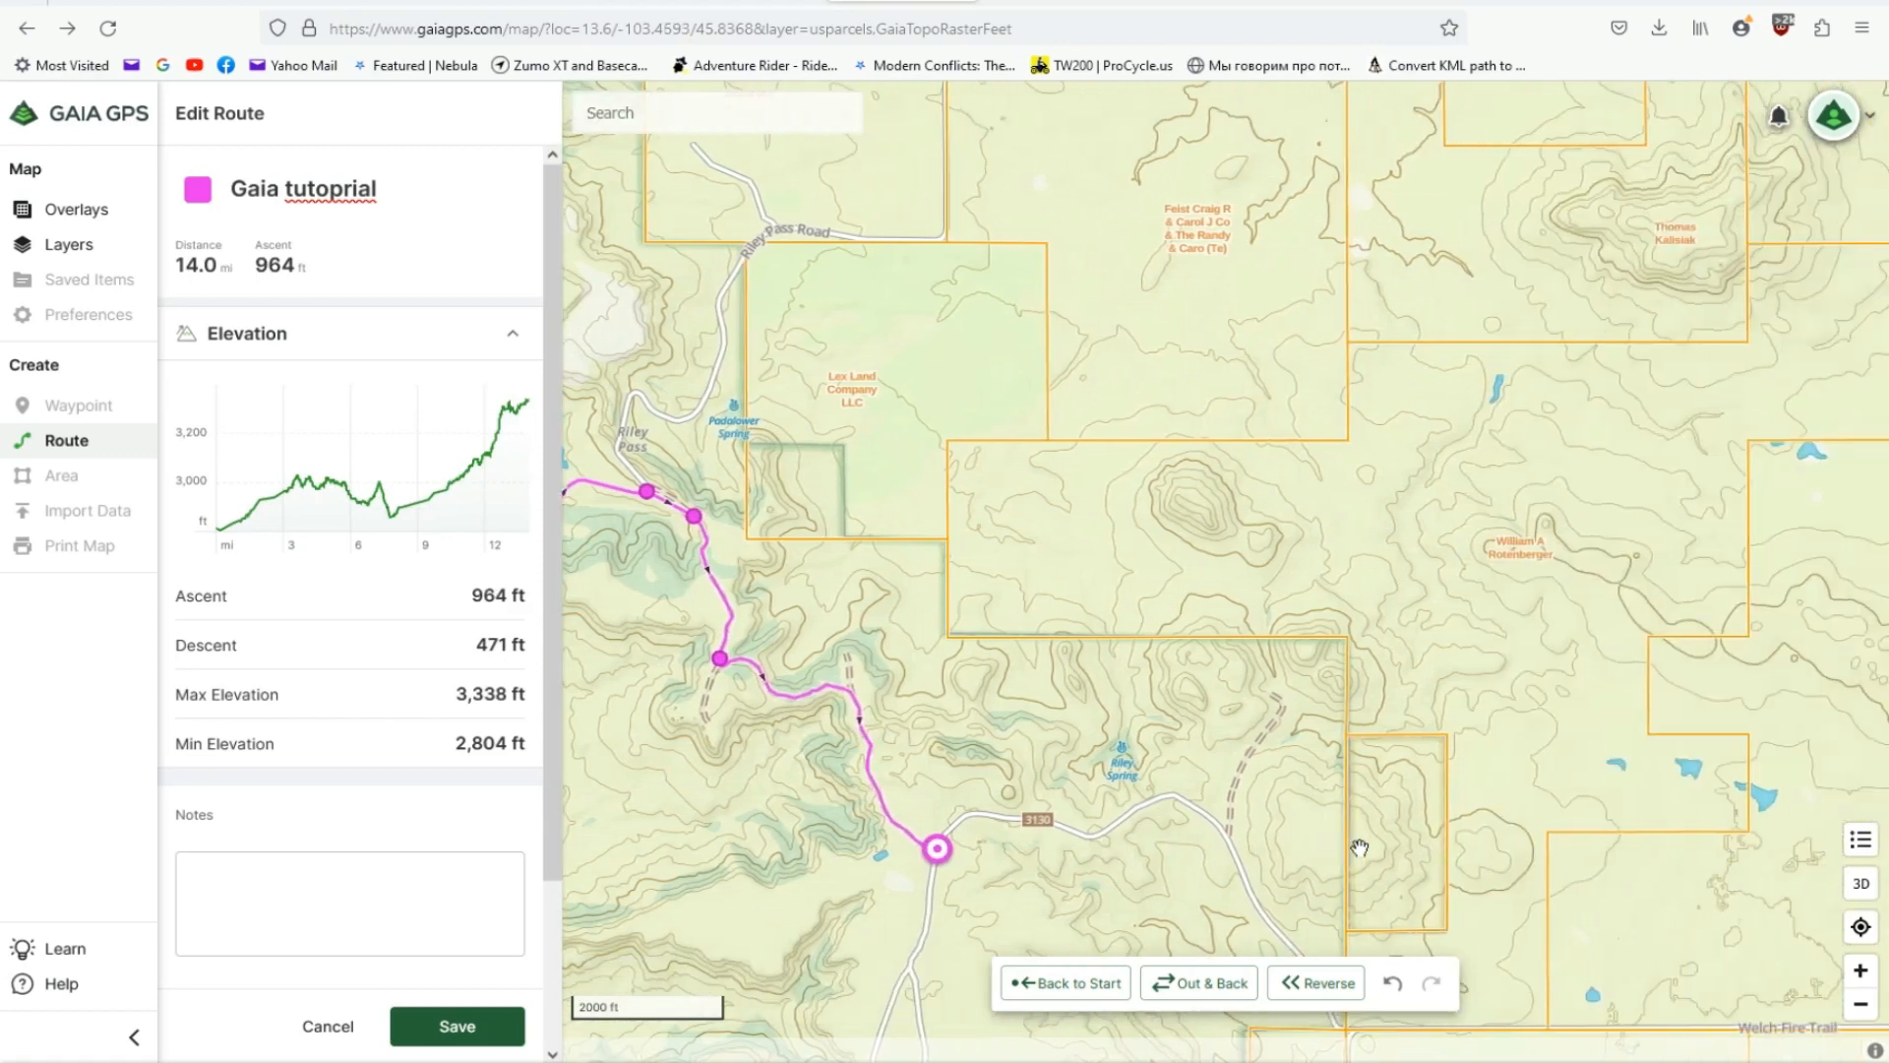
key("Down")
key("Down")
key("Down")
key("Down")
key("Down")
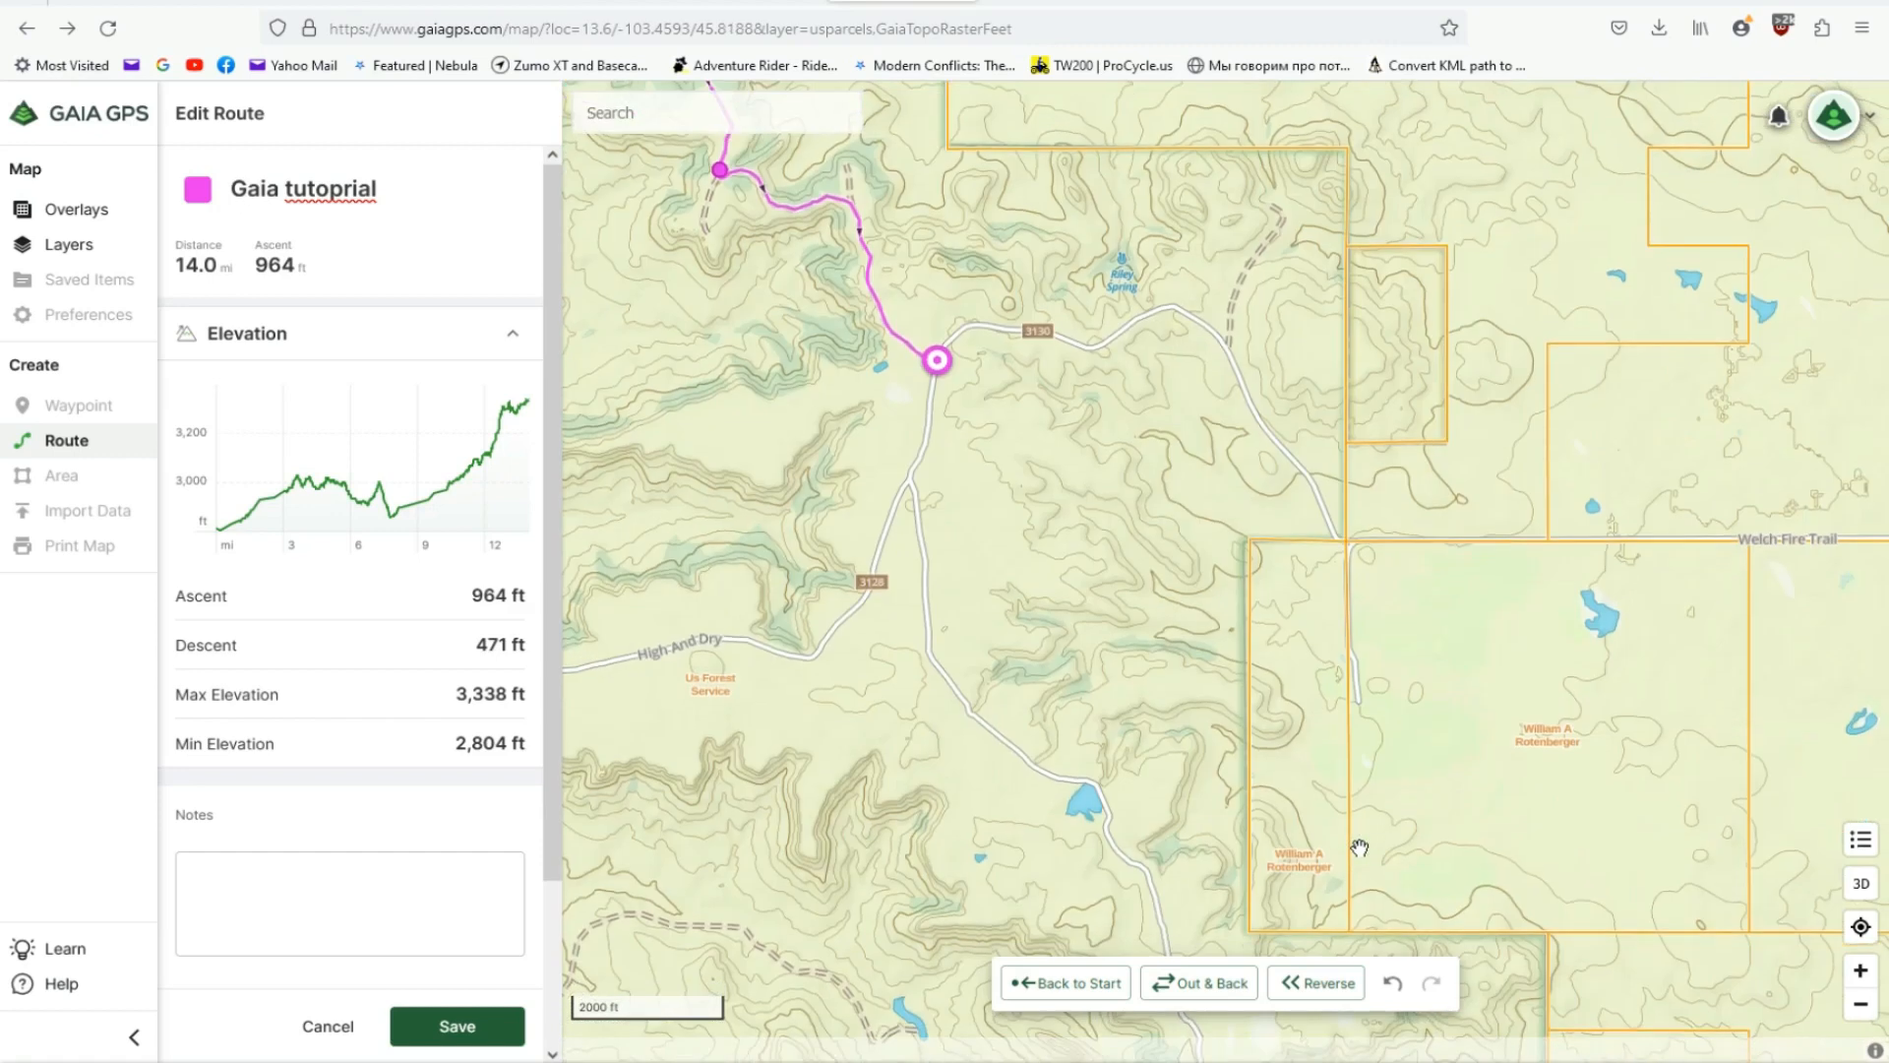
left_click(1358, 541)
- Finish the route by following Welch Fire Trail east to US Highway 85, south of Ludlow
key("Right")
key("Right")
key("Right")
key("Right")
key("Right")
key("Right")
key("Right")
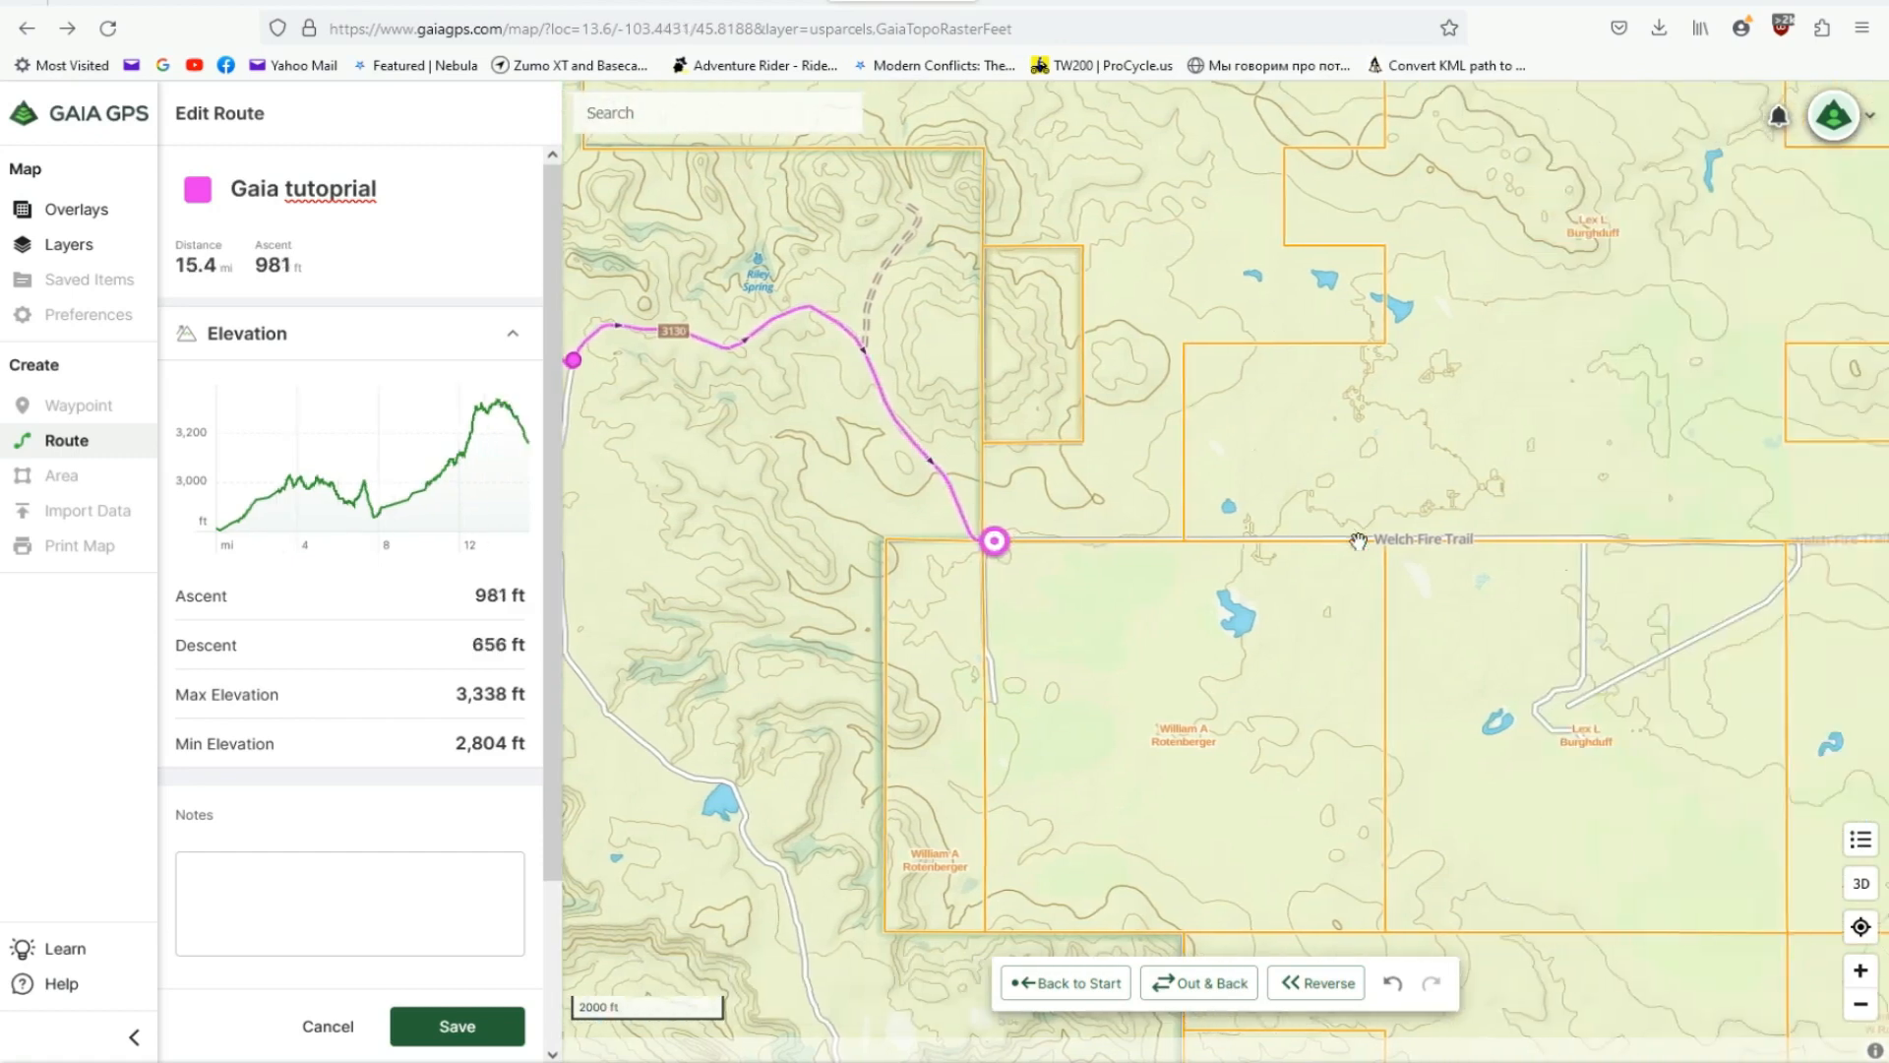
key("Right")
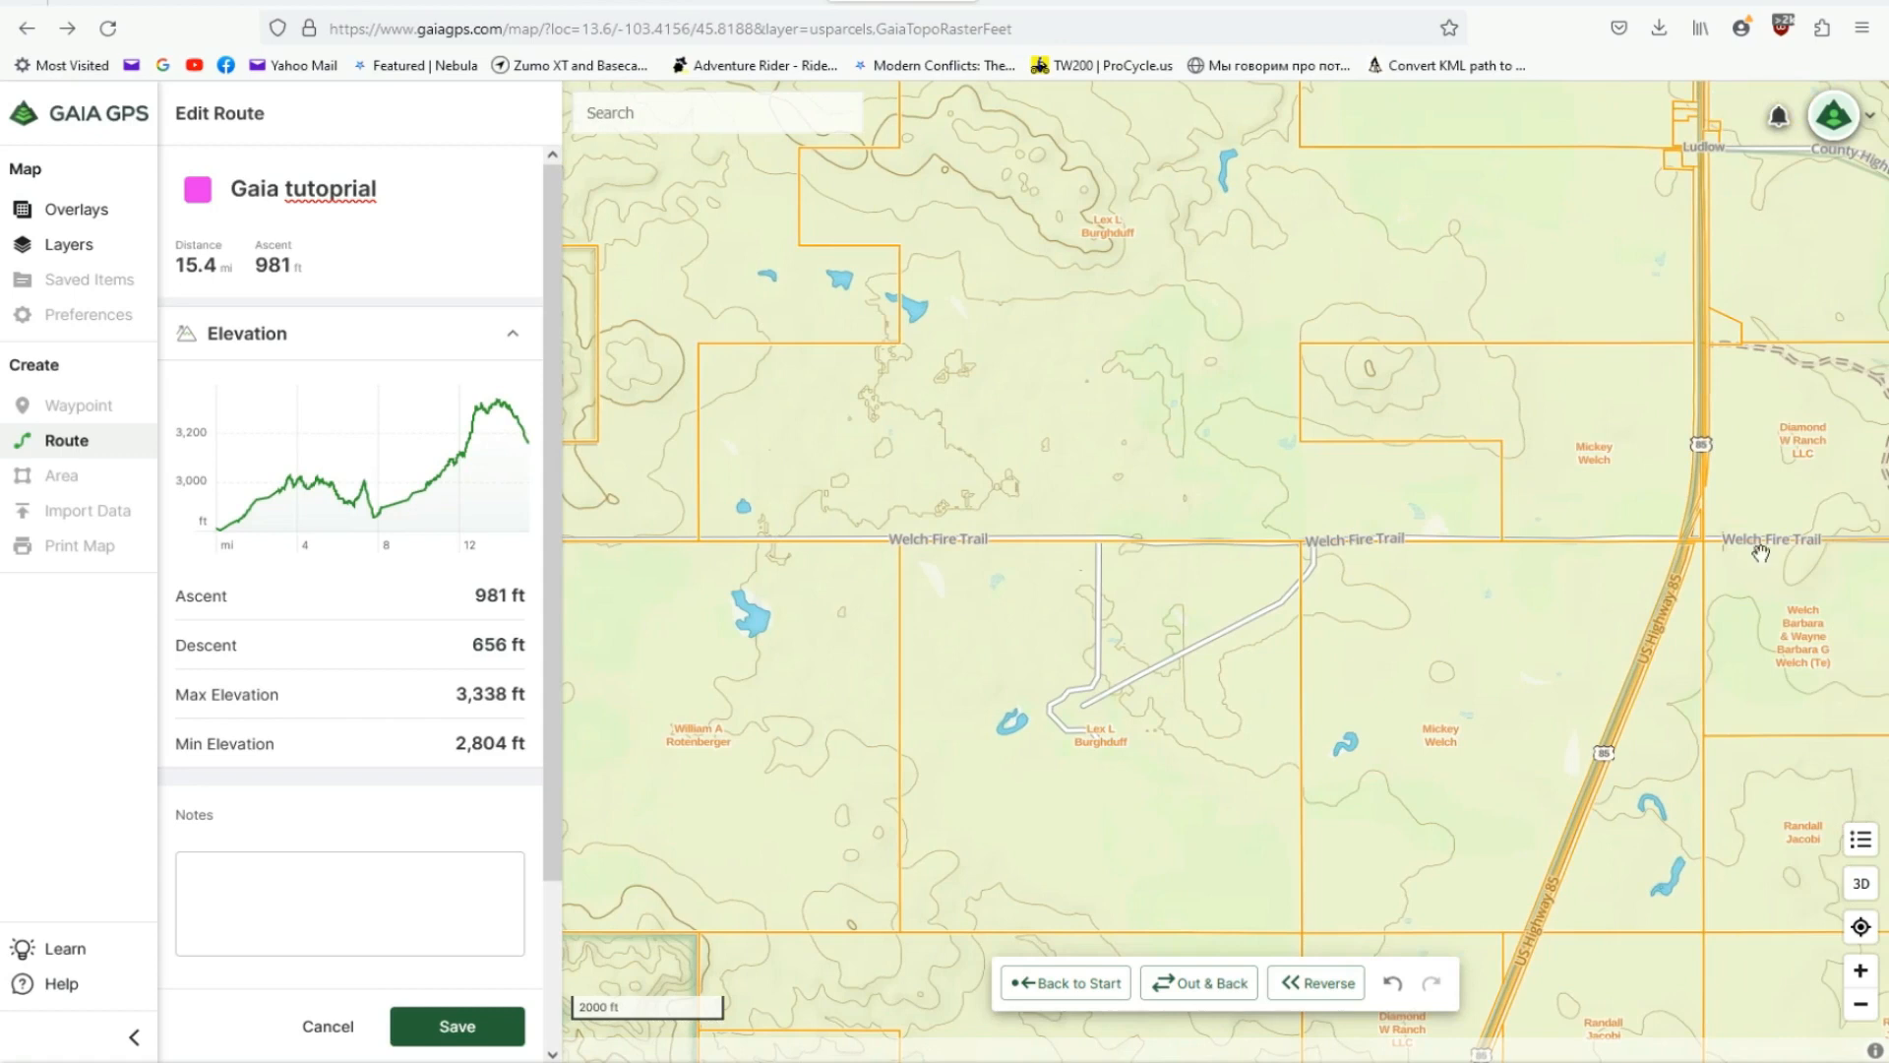
left_click(1683, 540)
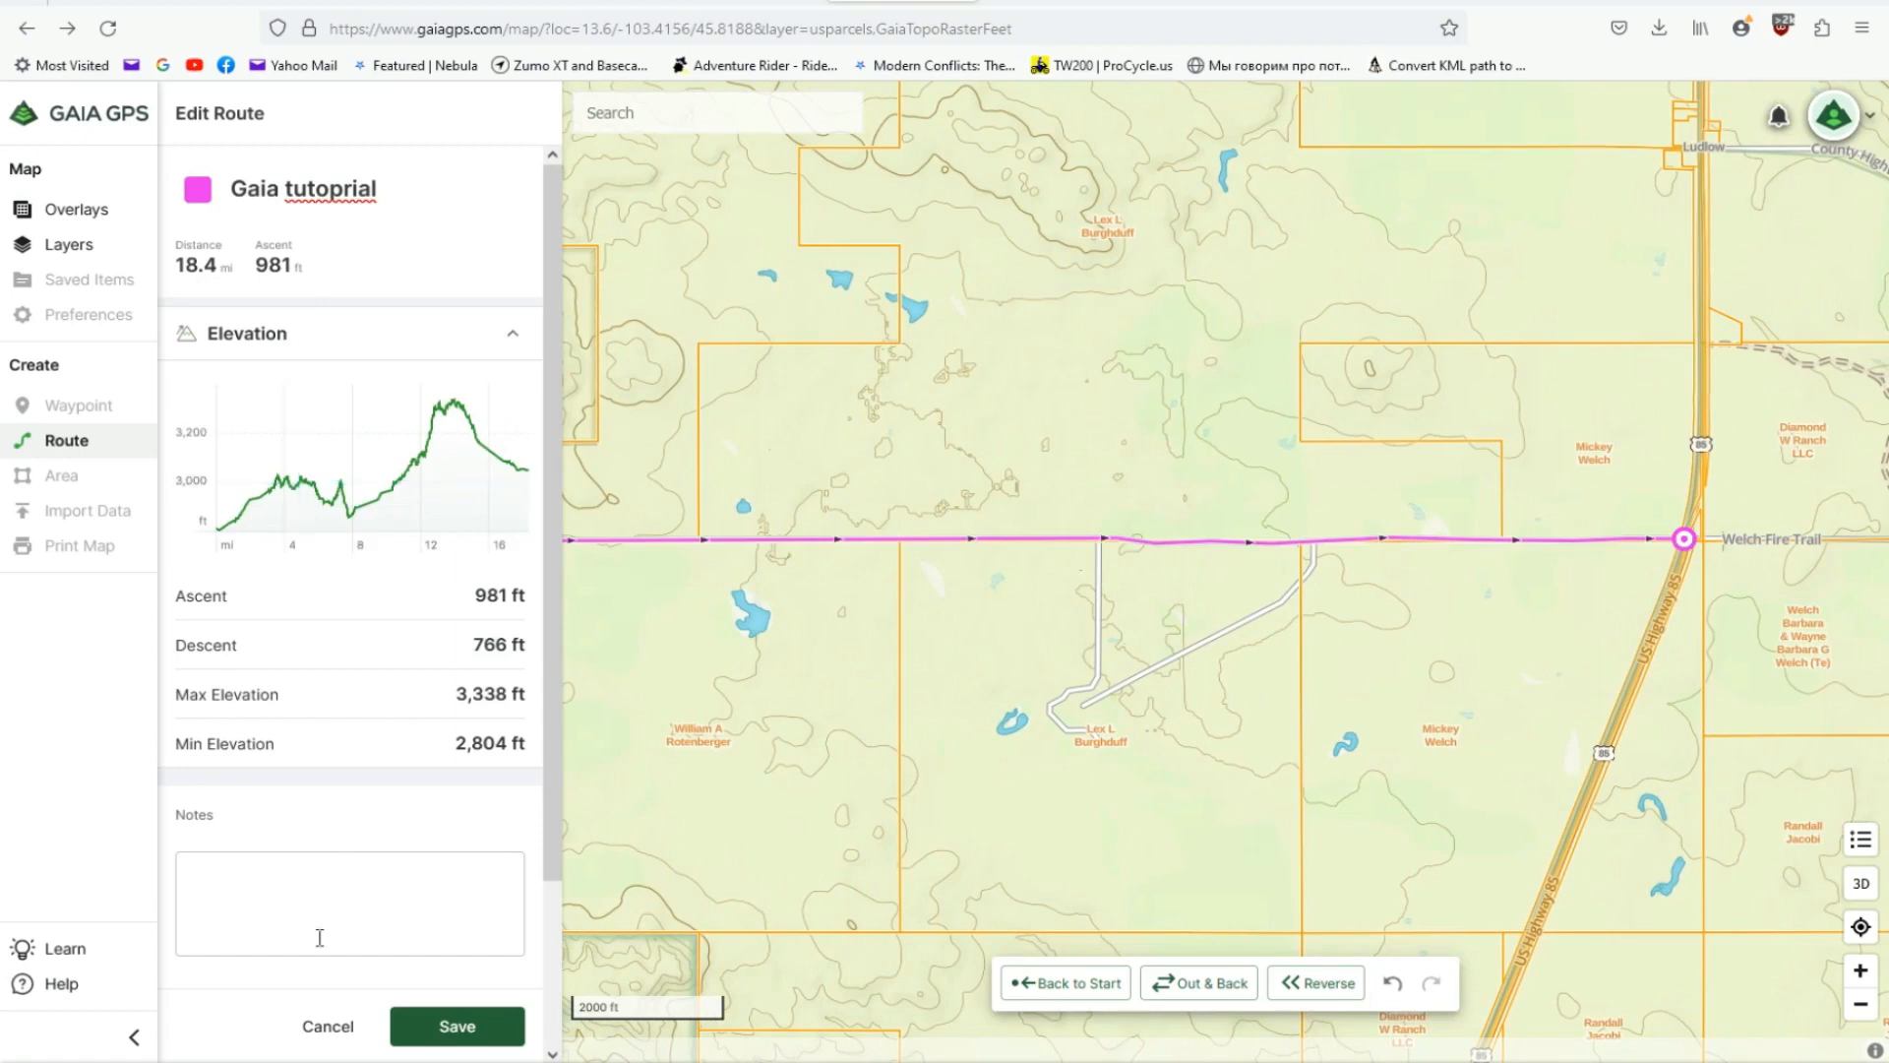
- Save the route and export it as a GPX file
left_click(442, 1028)
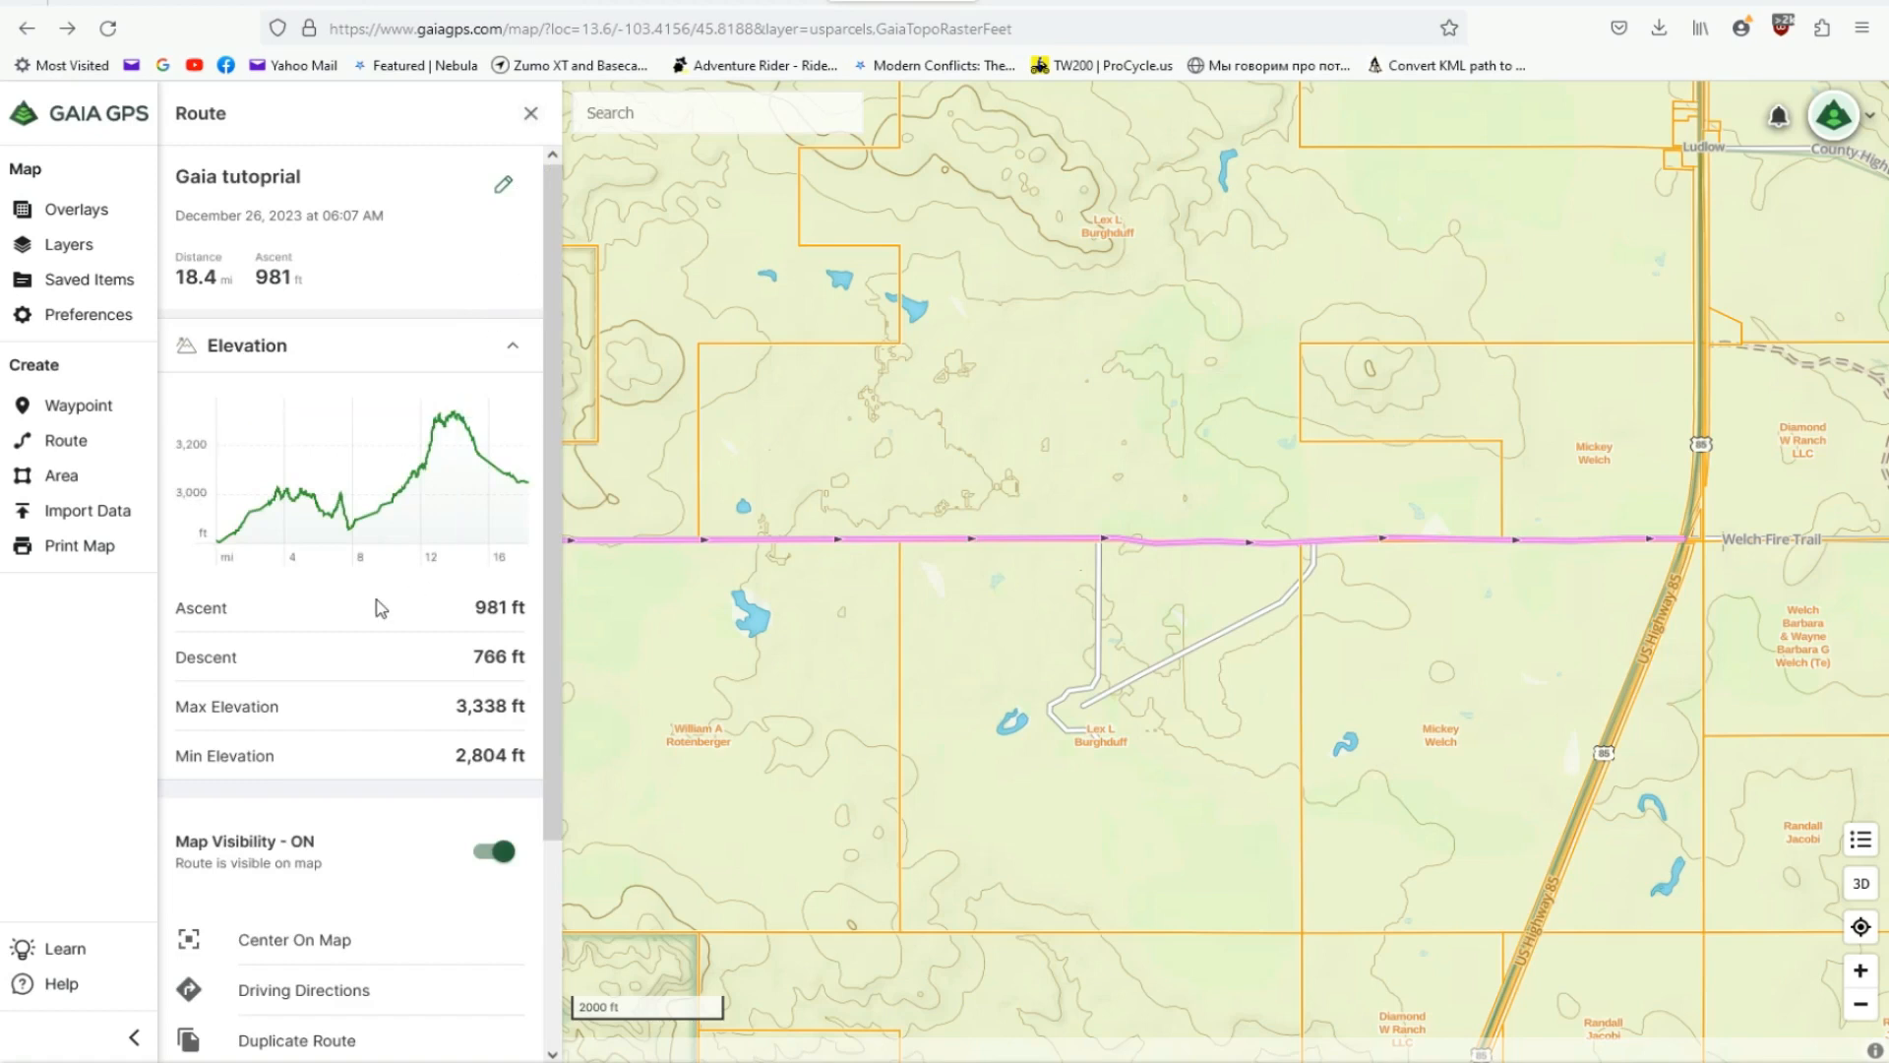
scroll(381, 605, "down", 3)
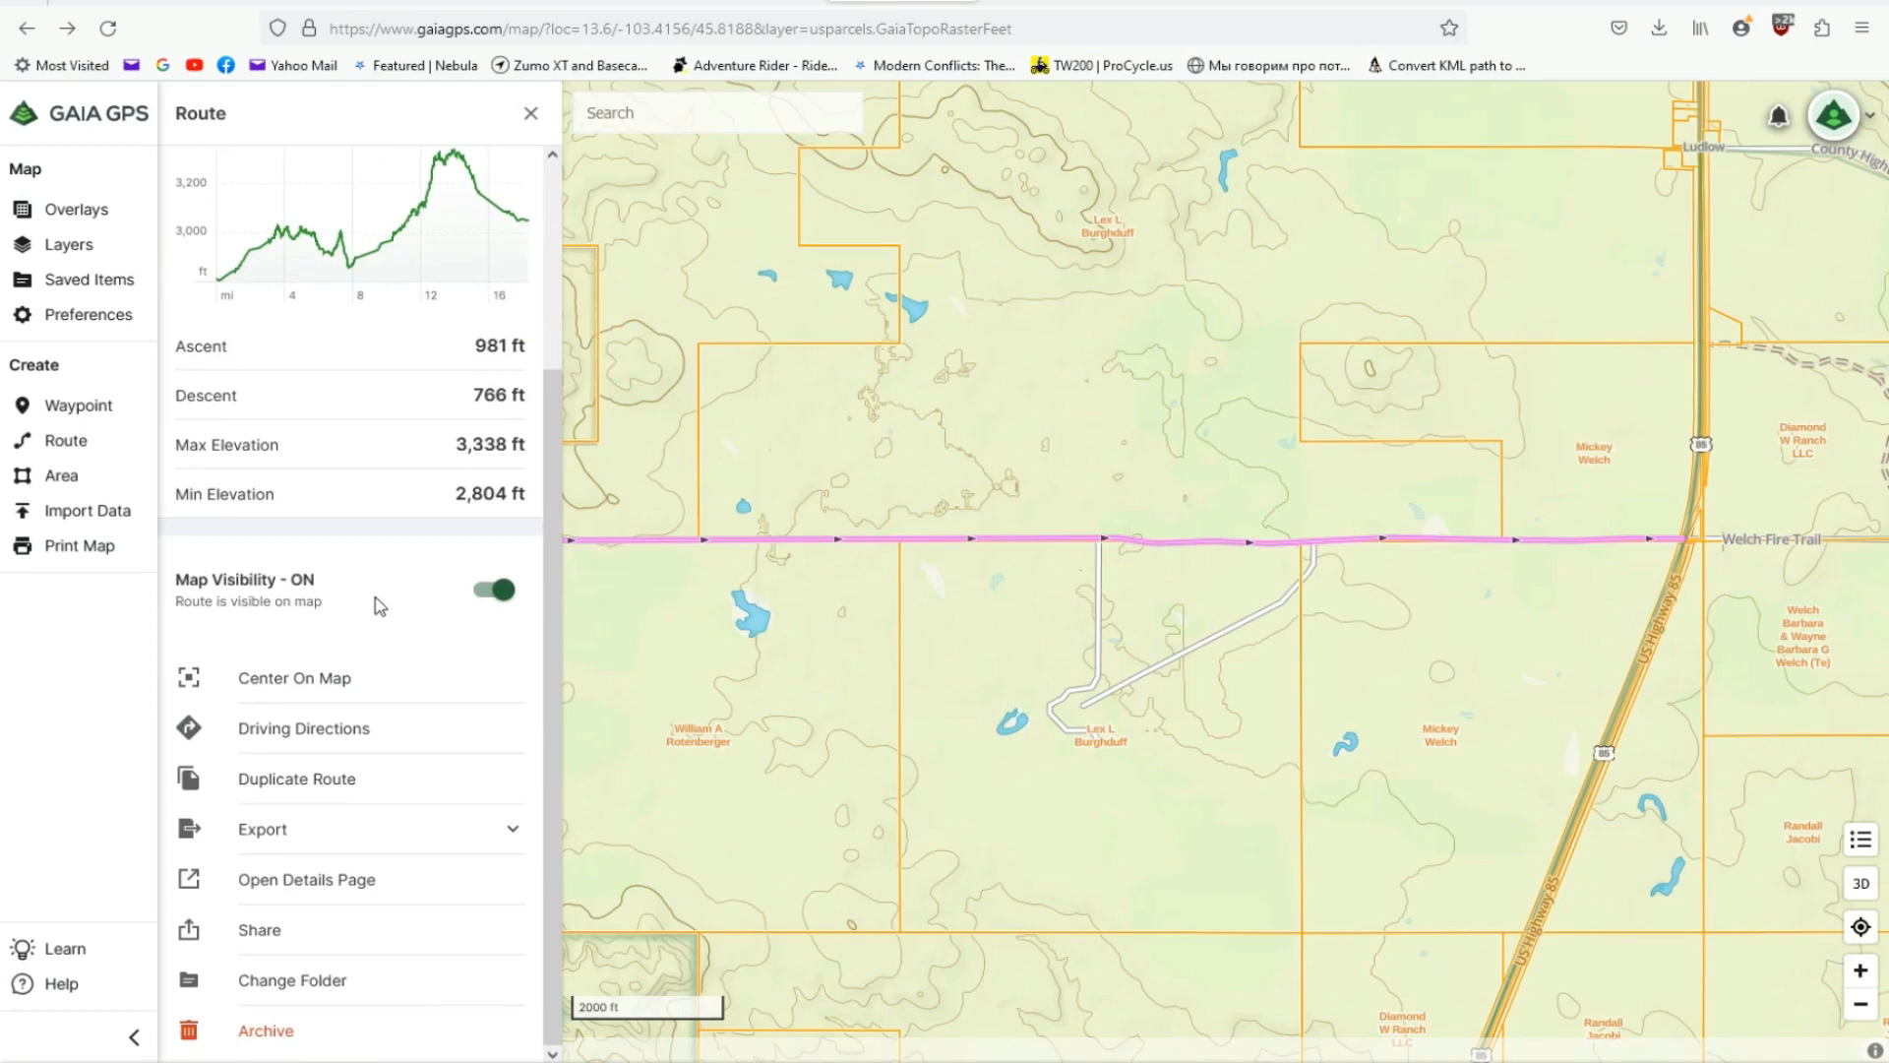
left_click(511, 837)
left_click(489, 881)
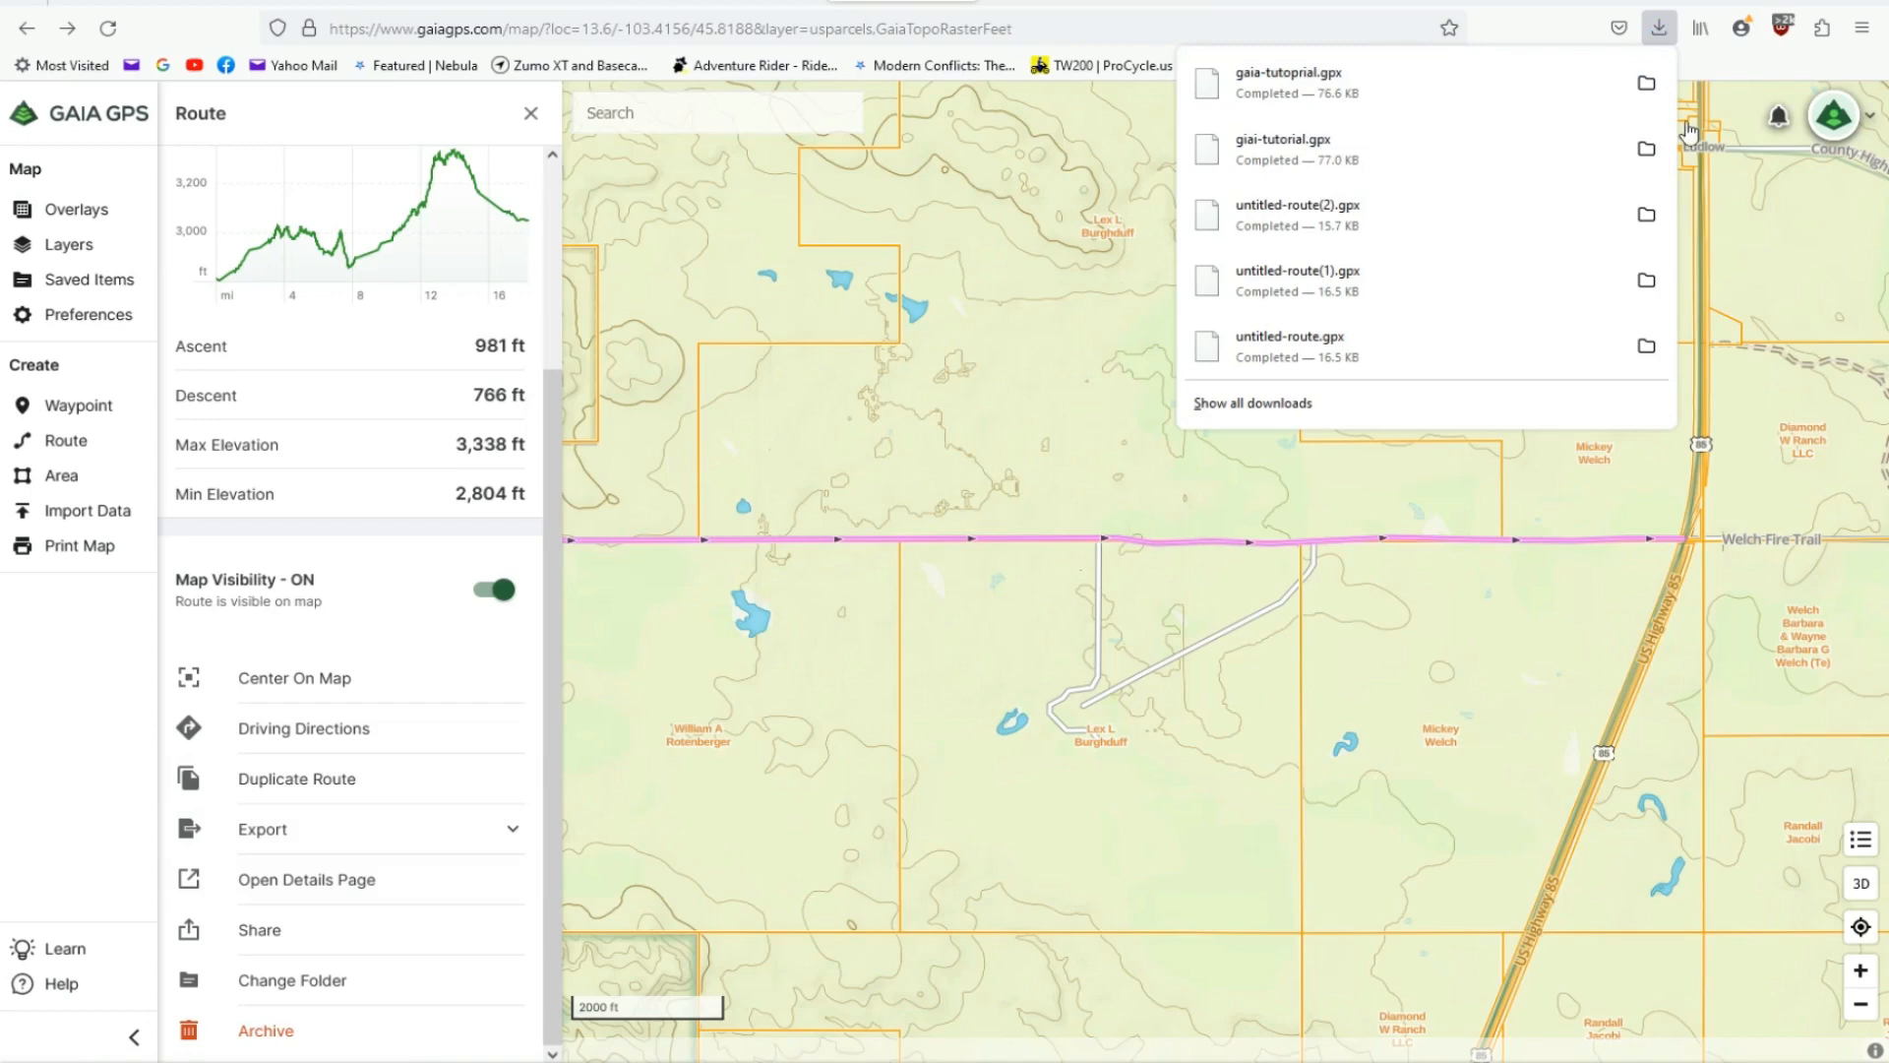
- Reduce the browser and BaseCamp windows and place BaseCamp beside the browser so that both are accessible
left_click(1810, 2)
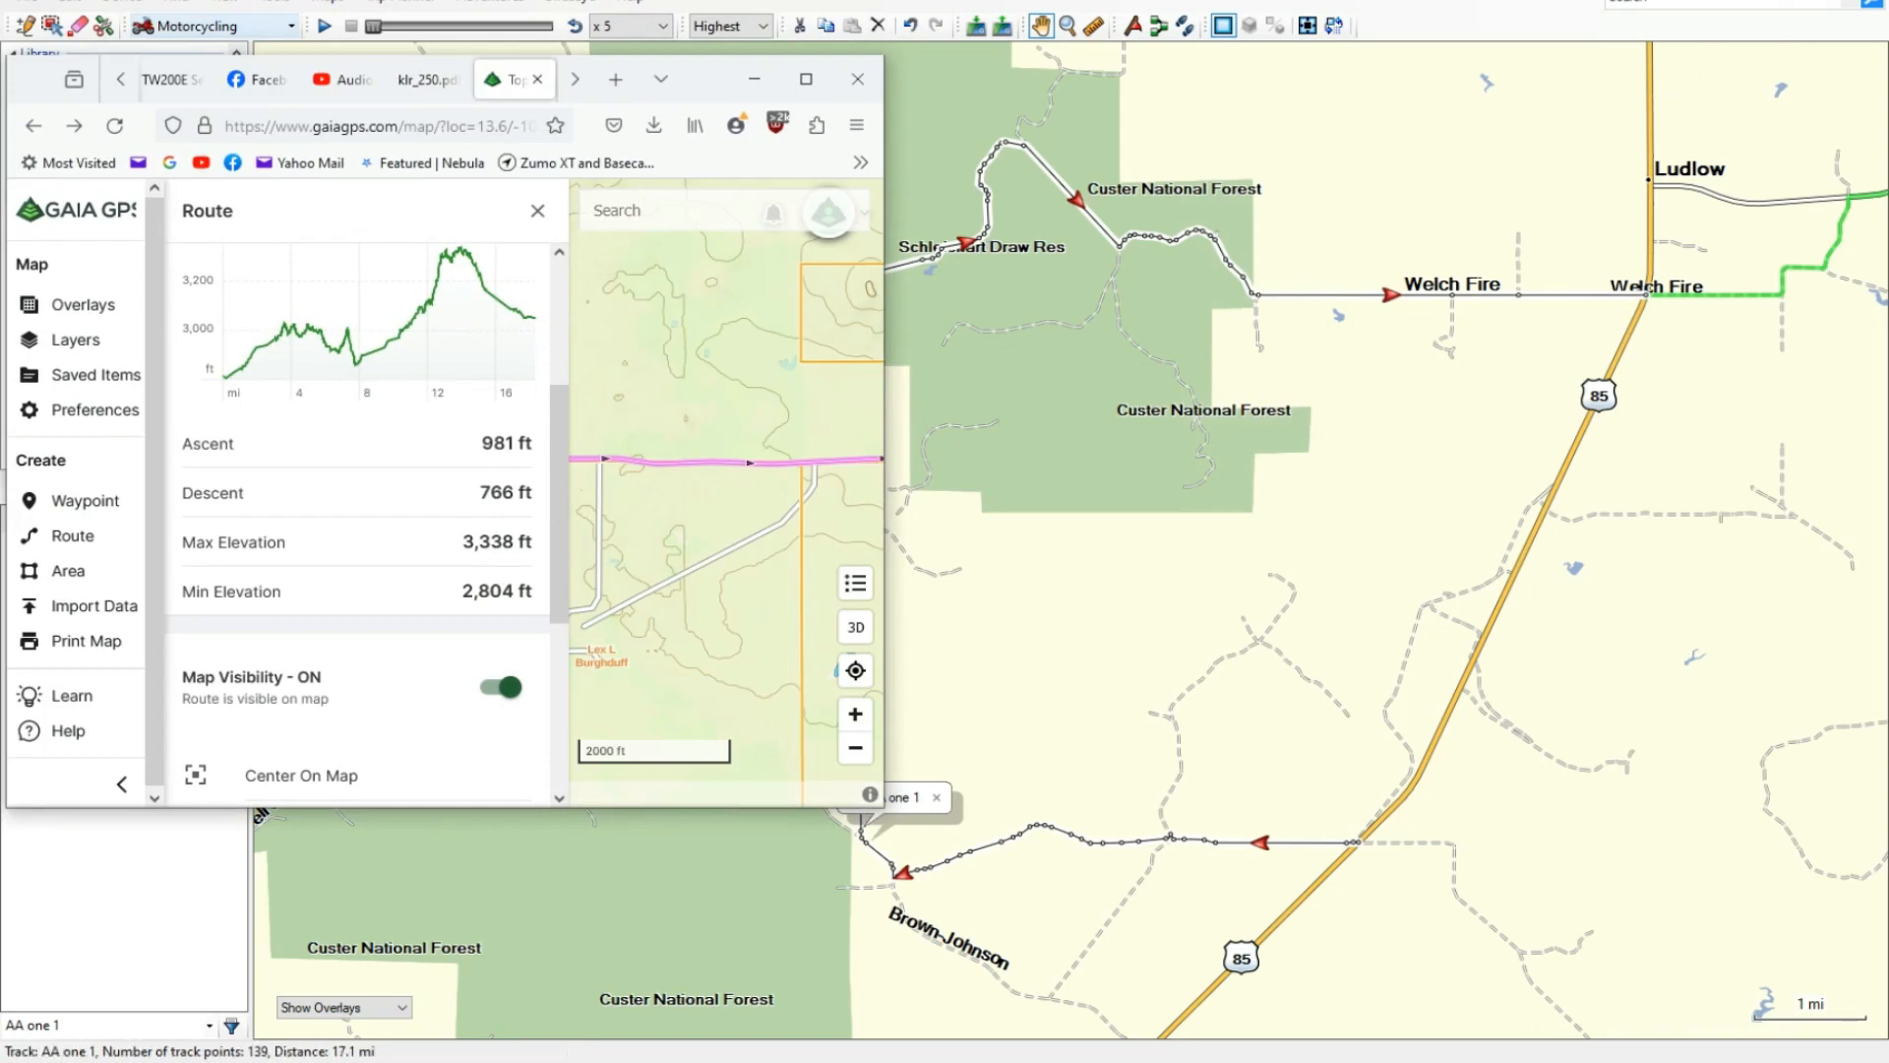
left_click(1813, 1)
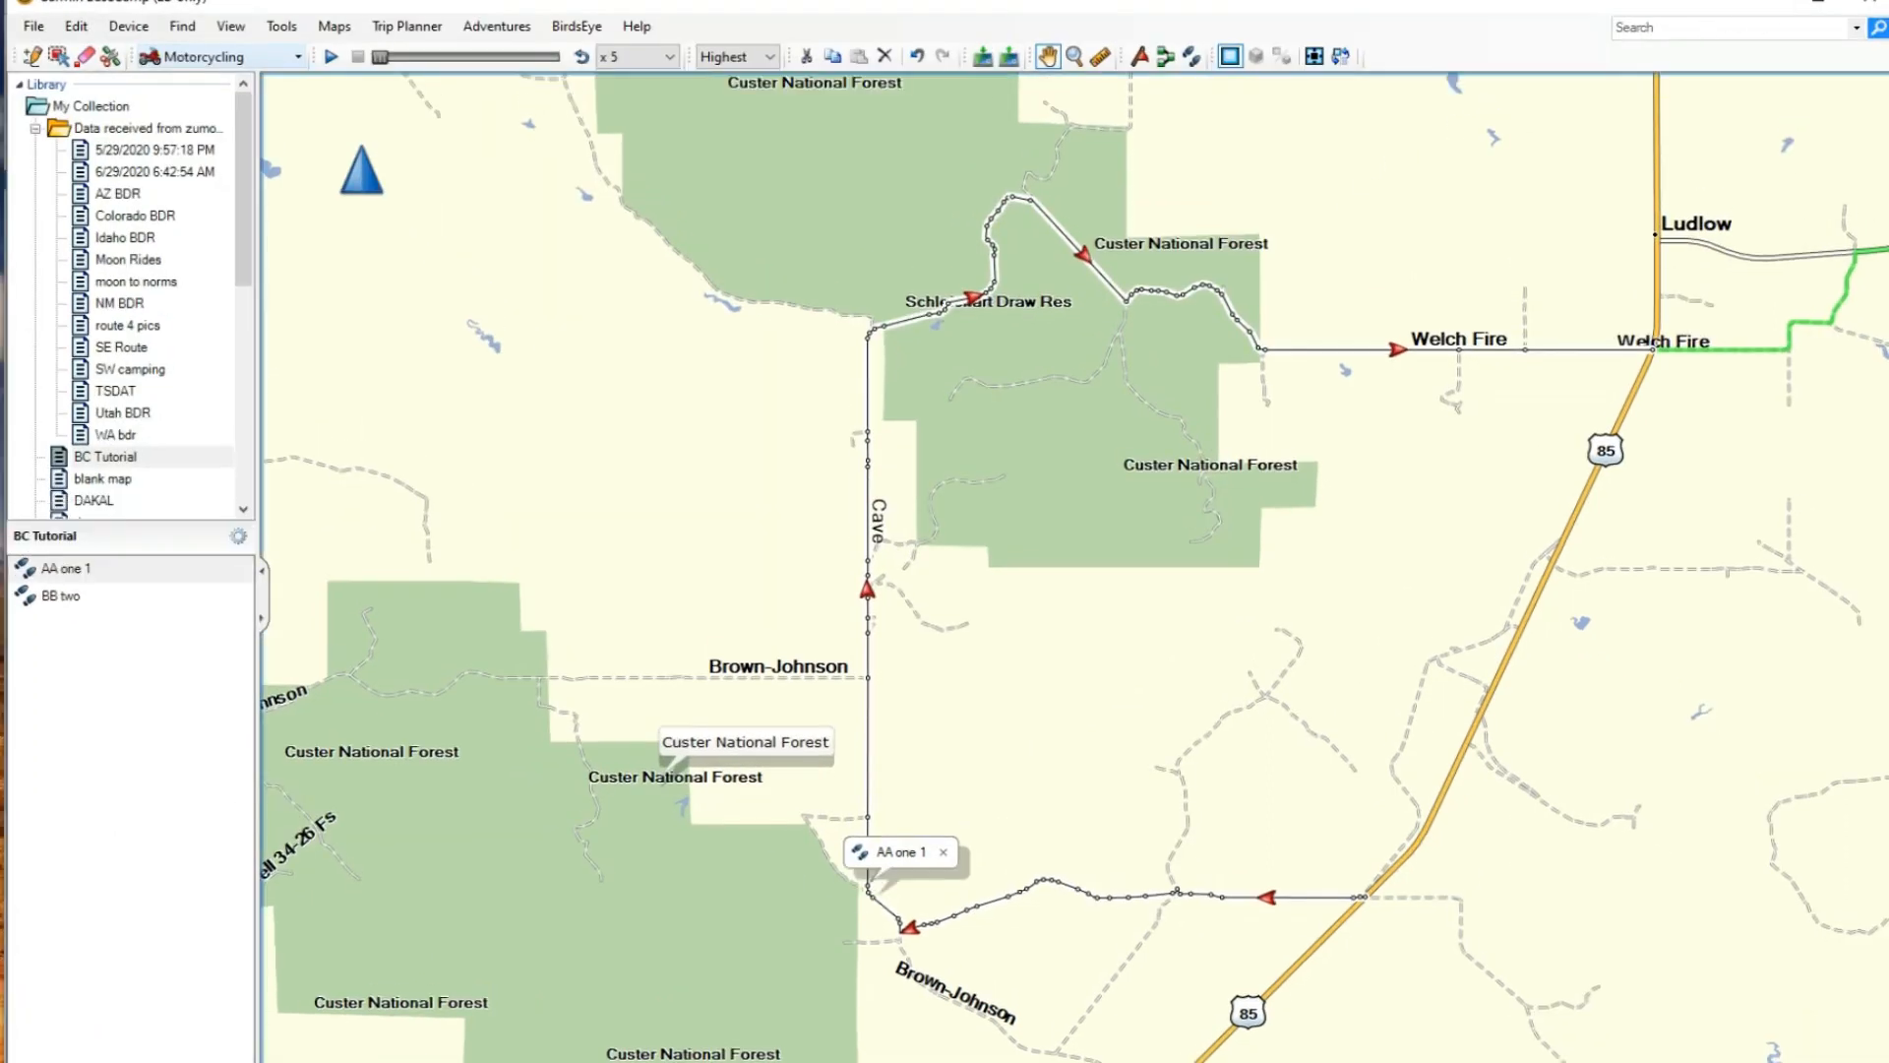
left_click(1820, 3)
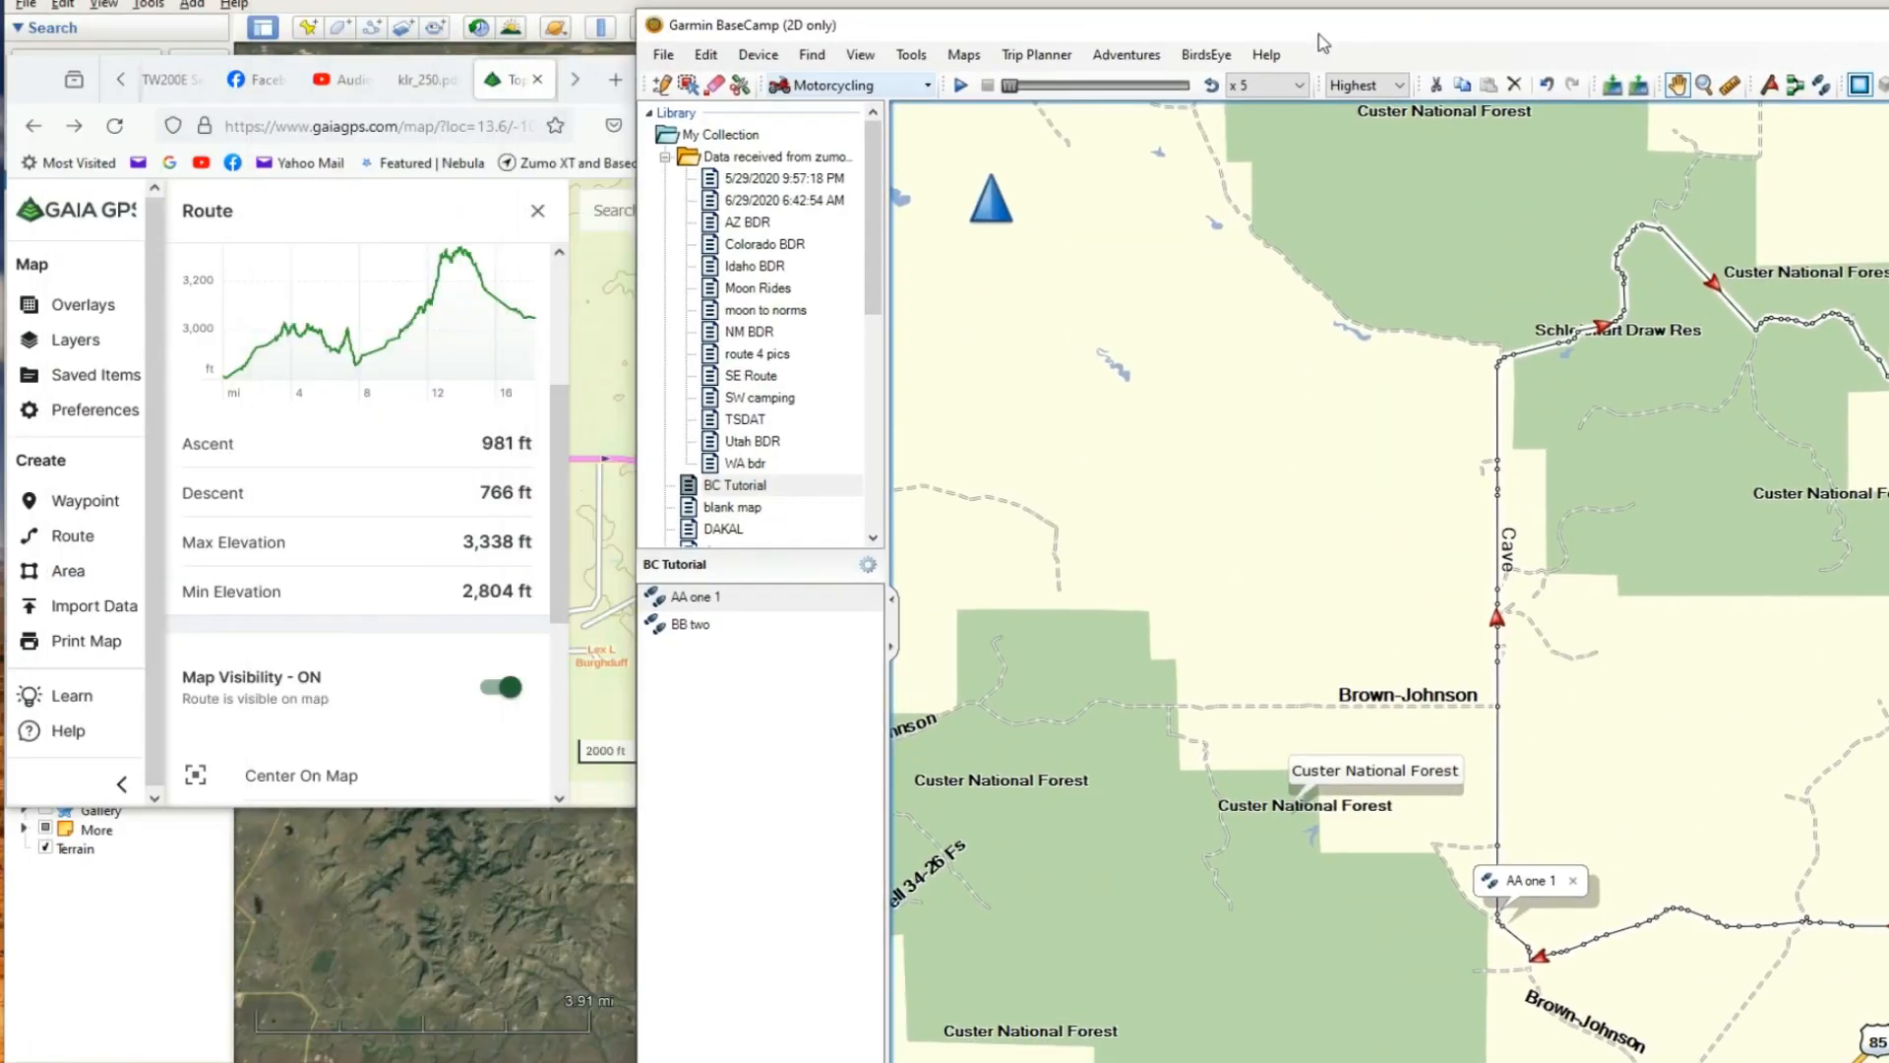
left_click_drag(1319, 34, 1771, 34)
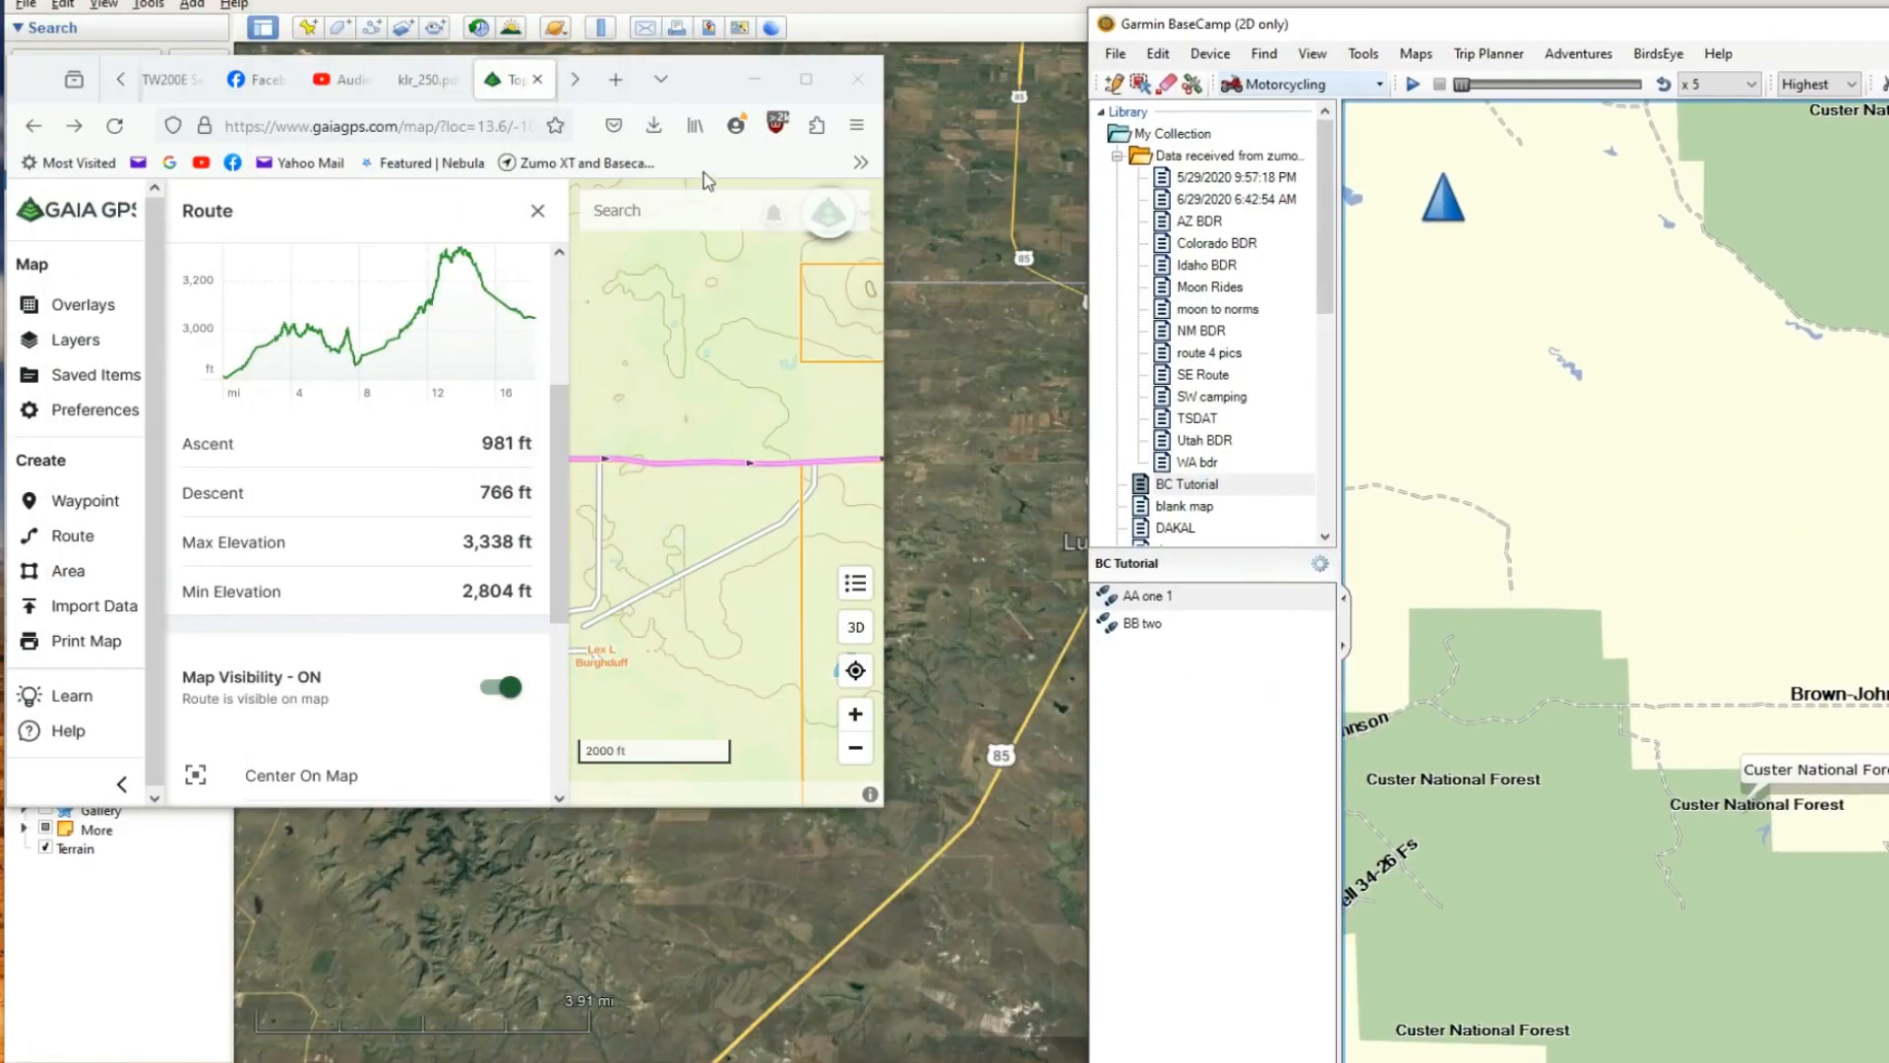
- Import the downloaded gaia-tutoprial.gpx into BaseCamp's BC Tutorial list and bring the BaseCamp map back to full view
left_click(653, 126)
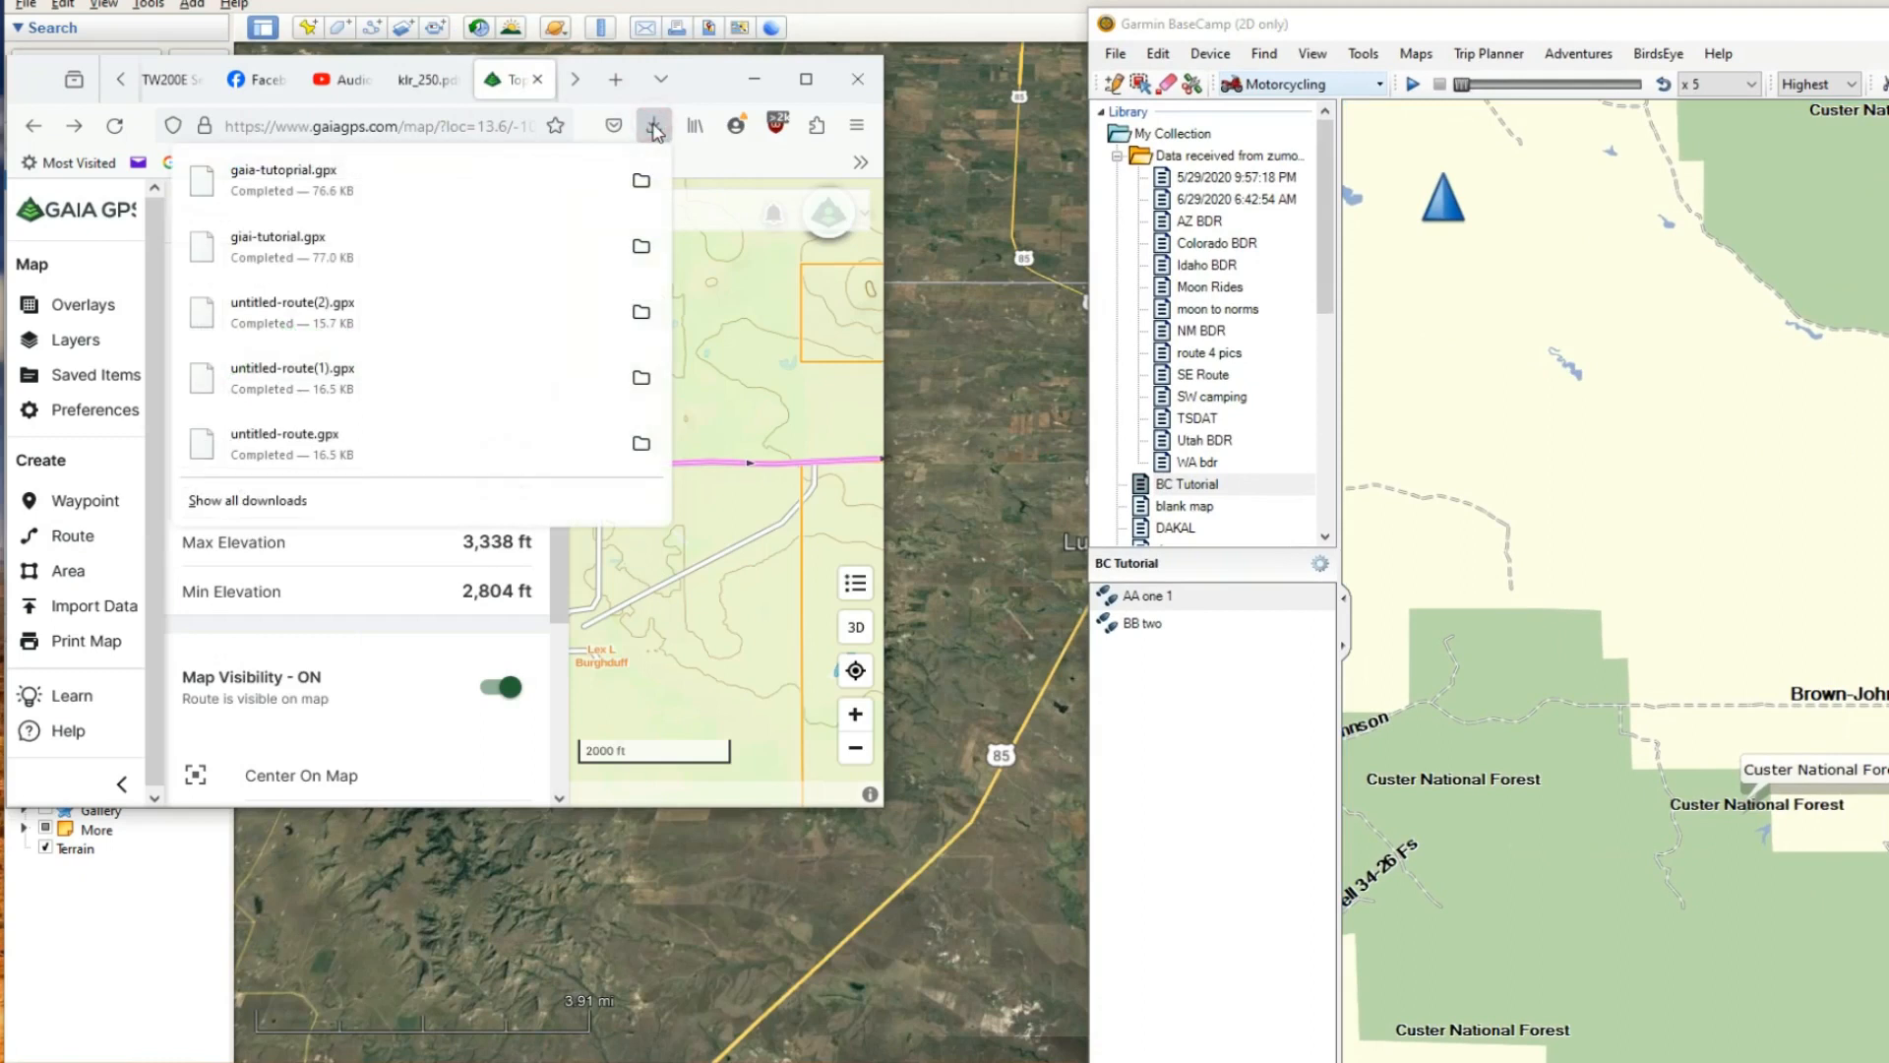
left_click_drag(325, 178, 1183, 721)
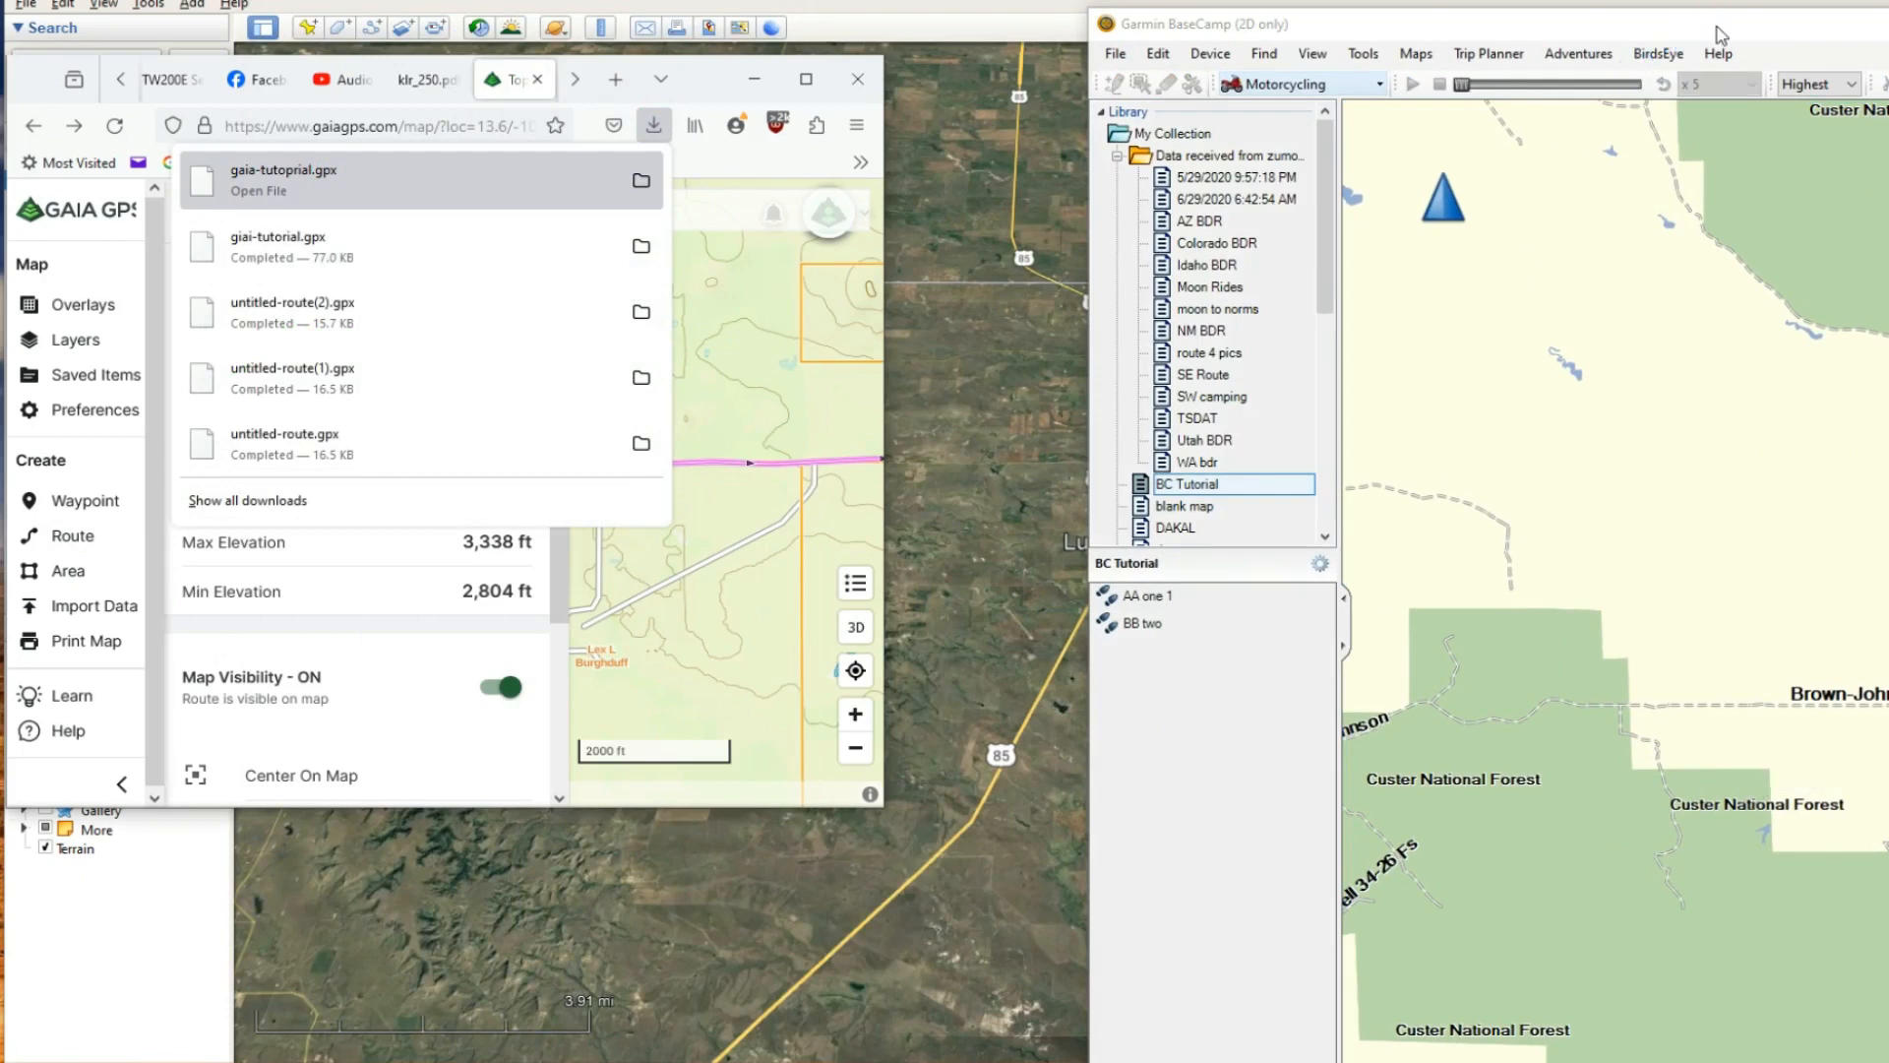
left_click_drag(1718, 27, 1385, 34)
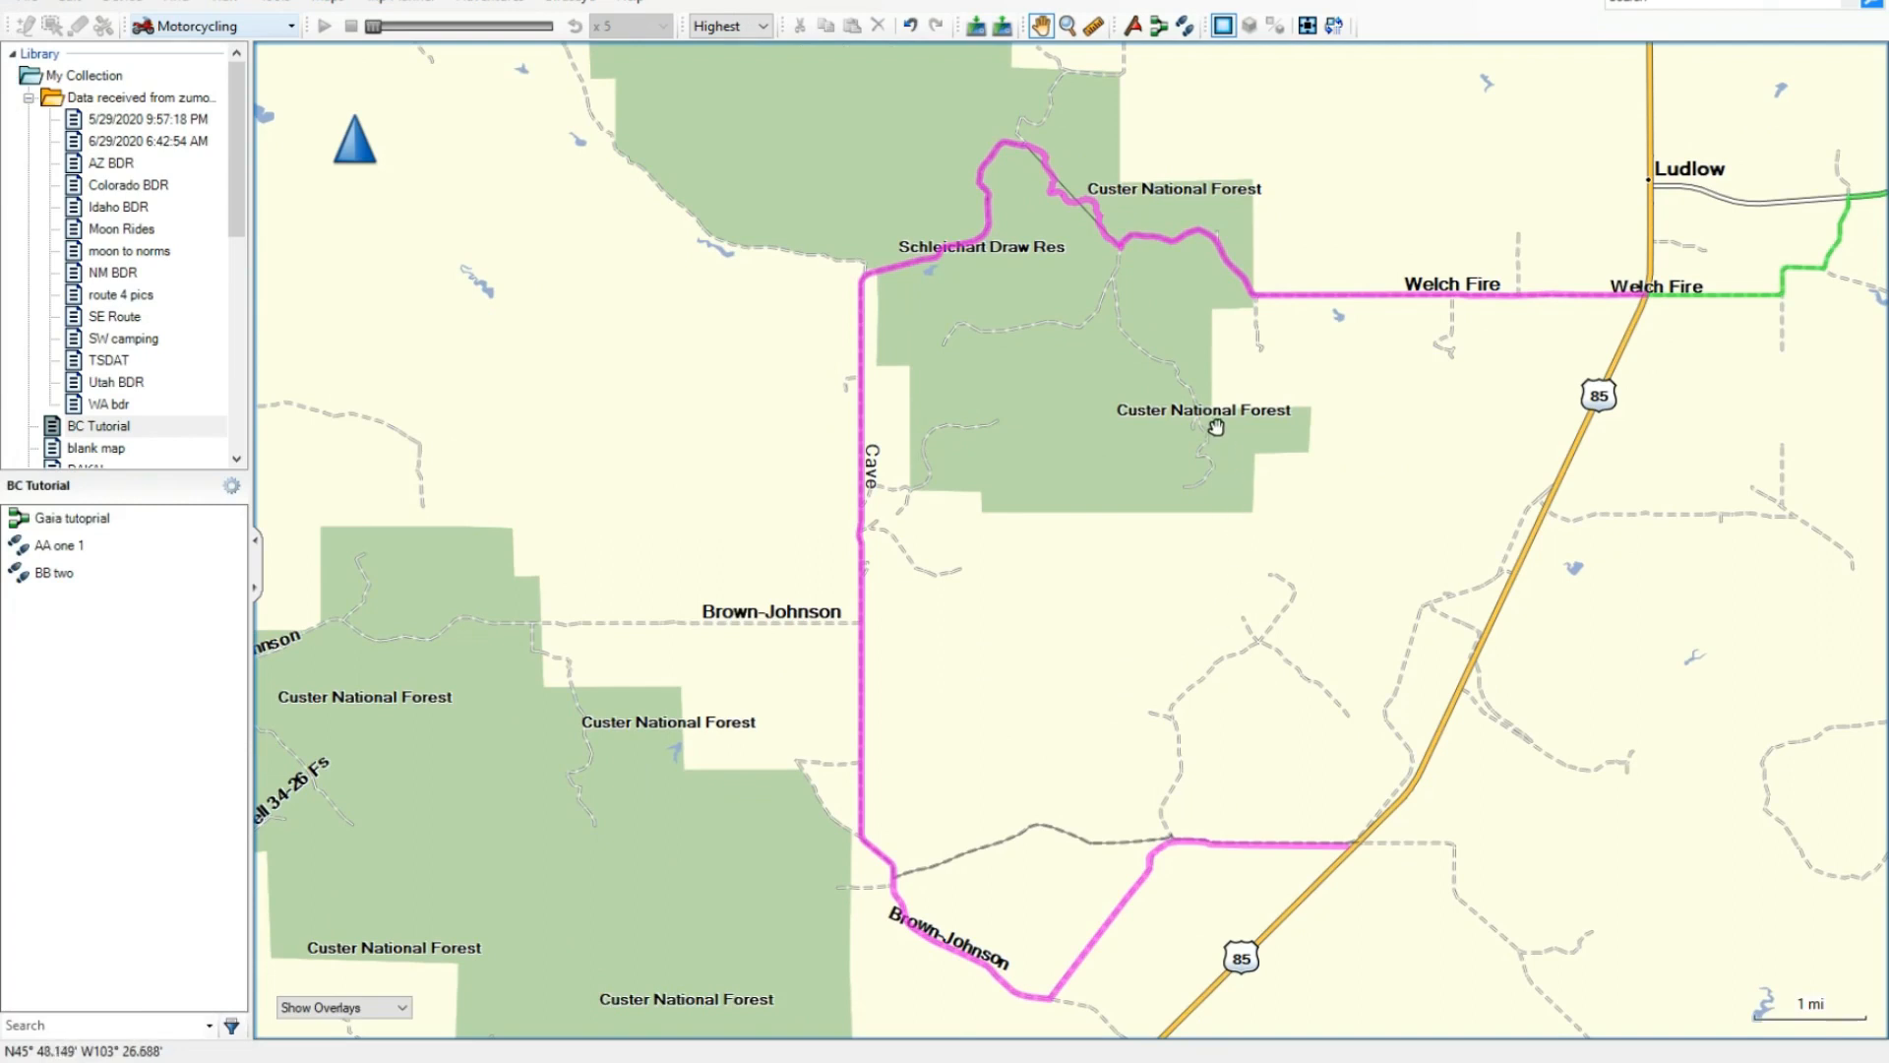
- Examine the imported Gaia tutoprial route and its points around Schleichart Draw and Cave road against the existing track
scroll(1049, 231, "up", 2)
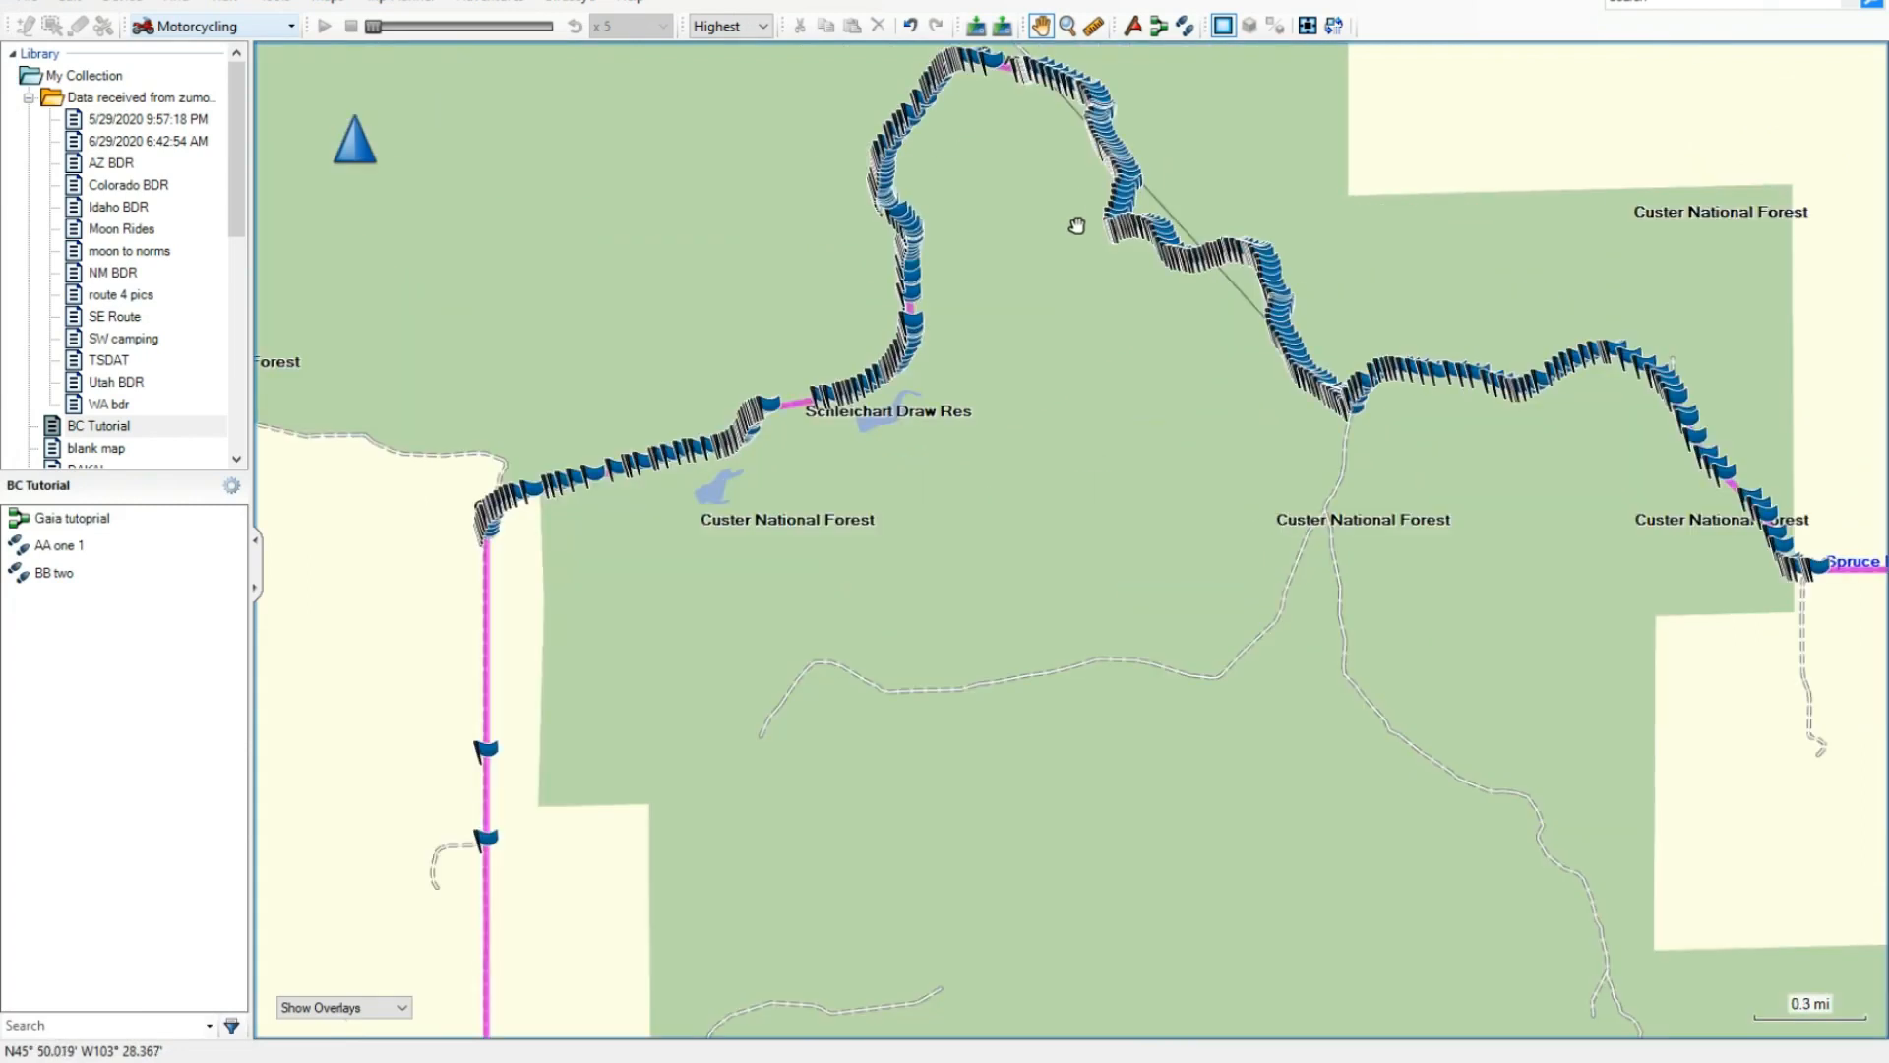
scroll(1076, 226, "down", 1)
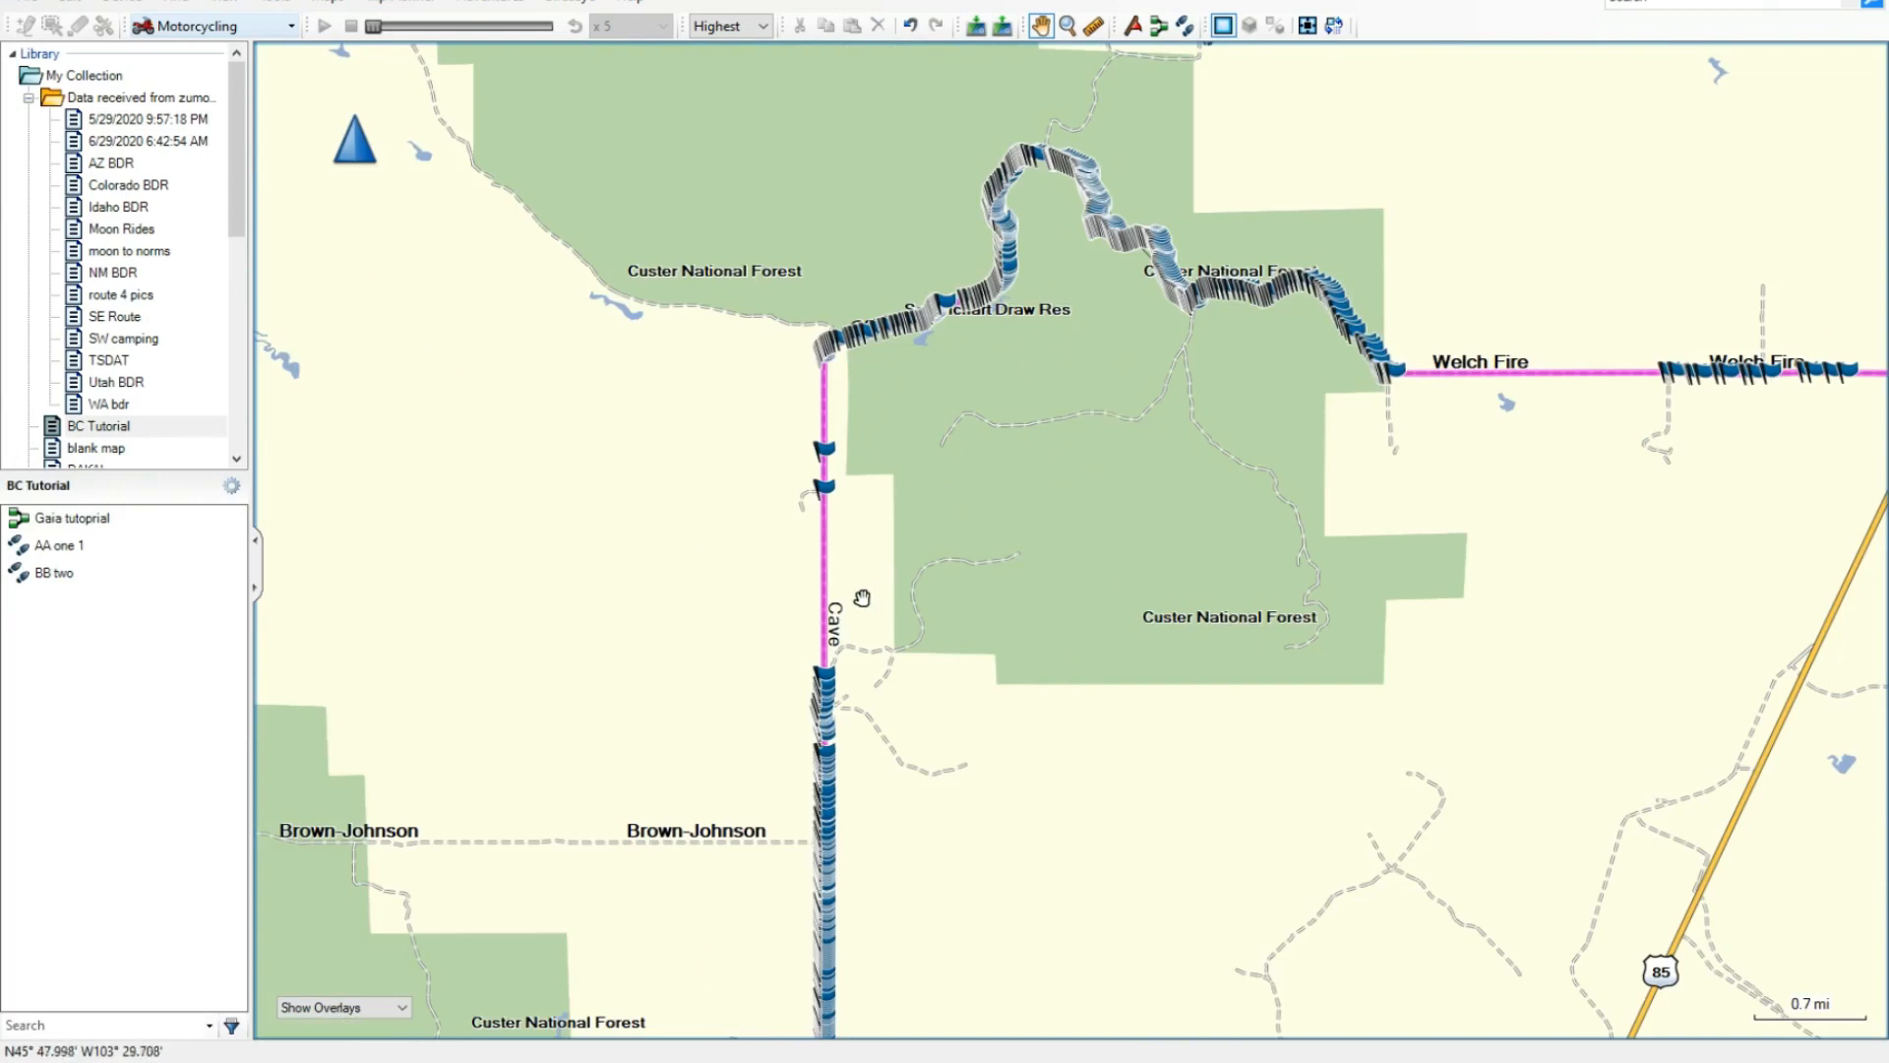
scroll(862, 598, "up", 1)
scroll(937, 573, "down", 1)
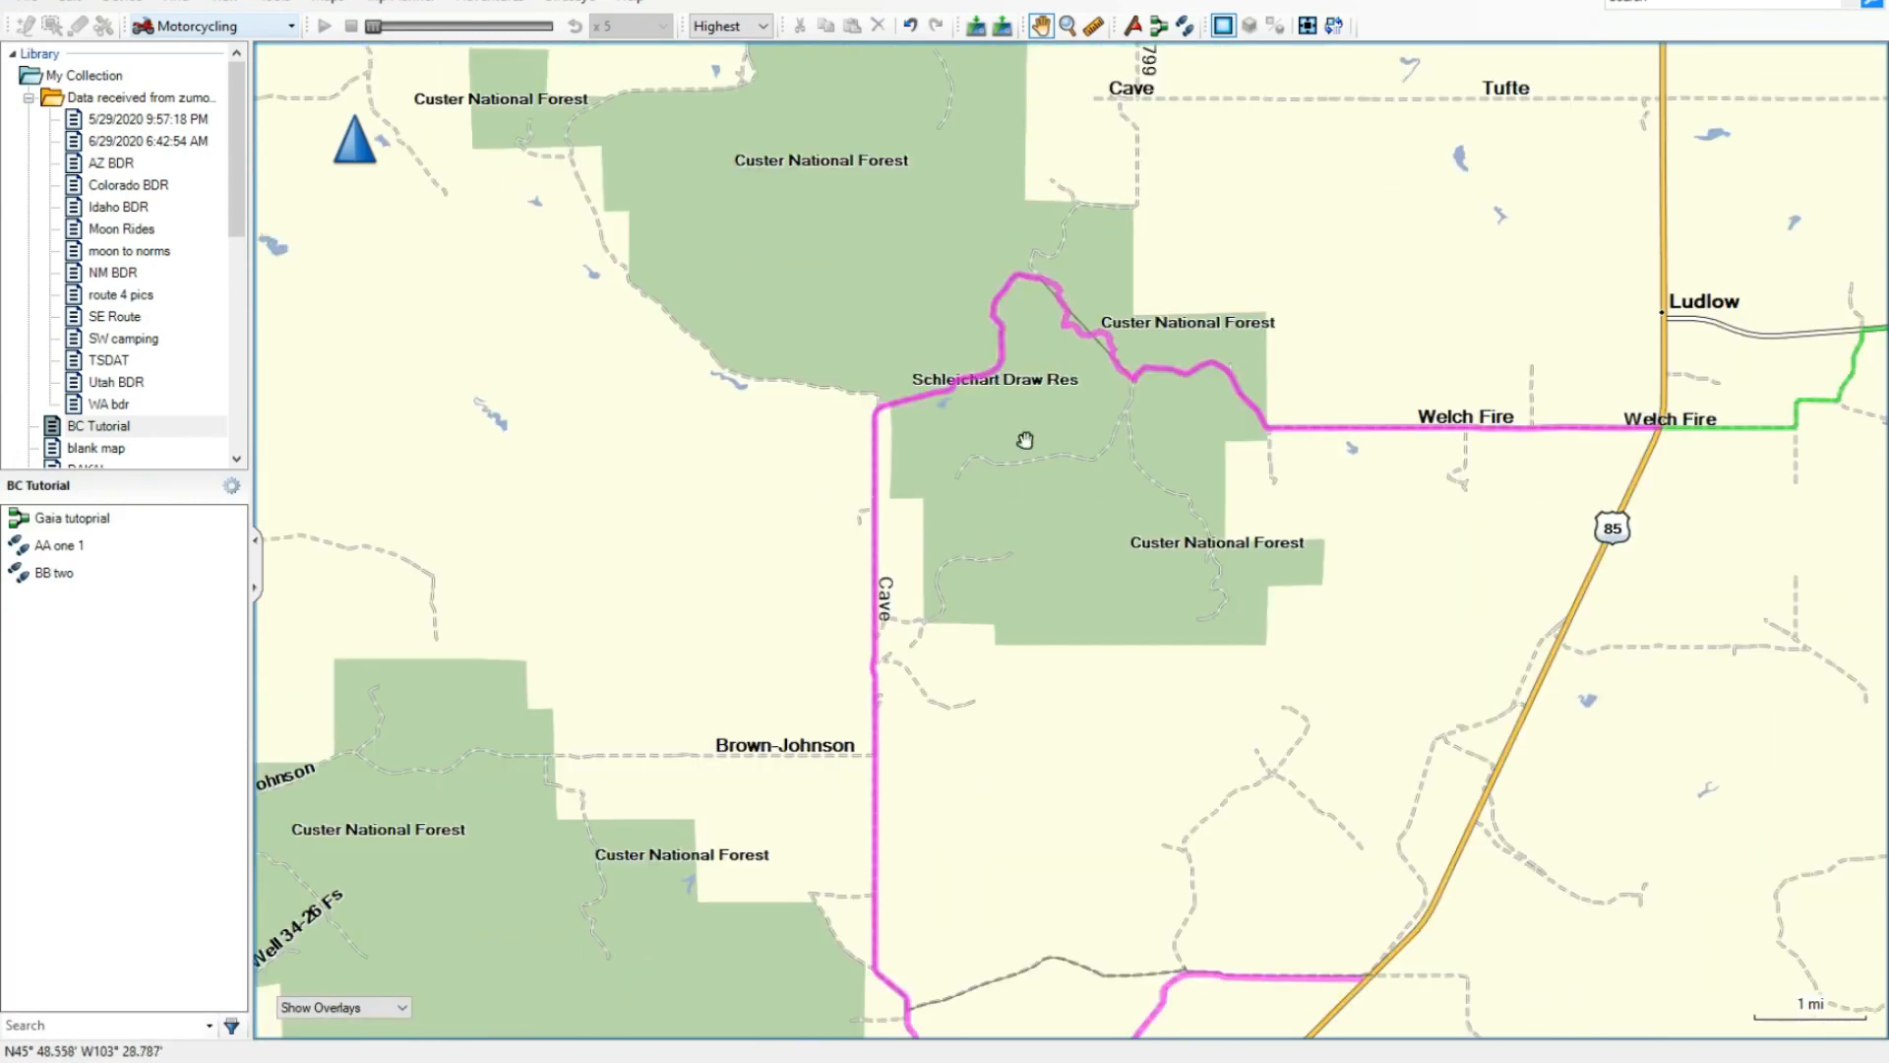
- Create a track from the imported Gaia tutoprial route in the BC Tutorial list
scroll(1086, 319, "up", 3)
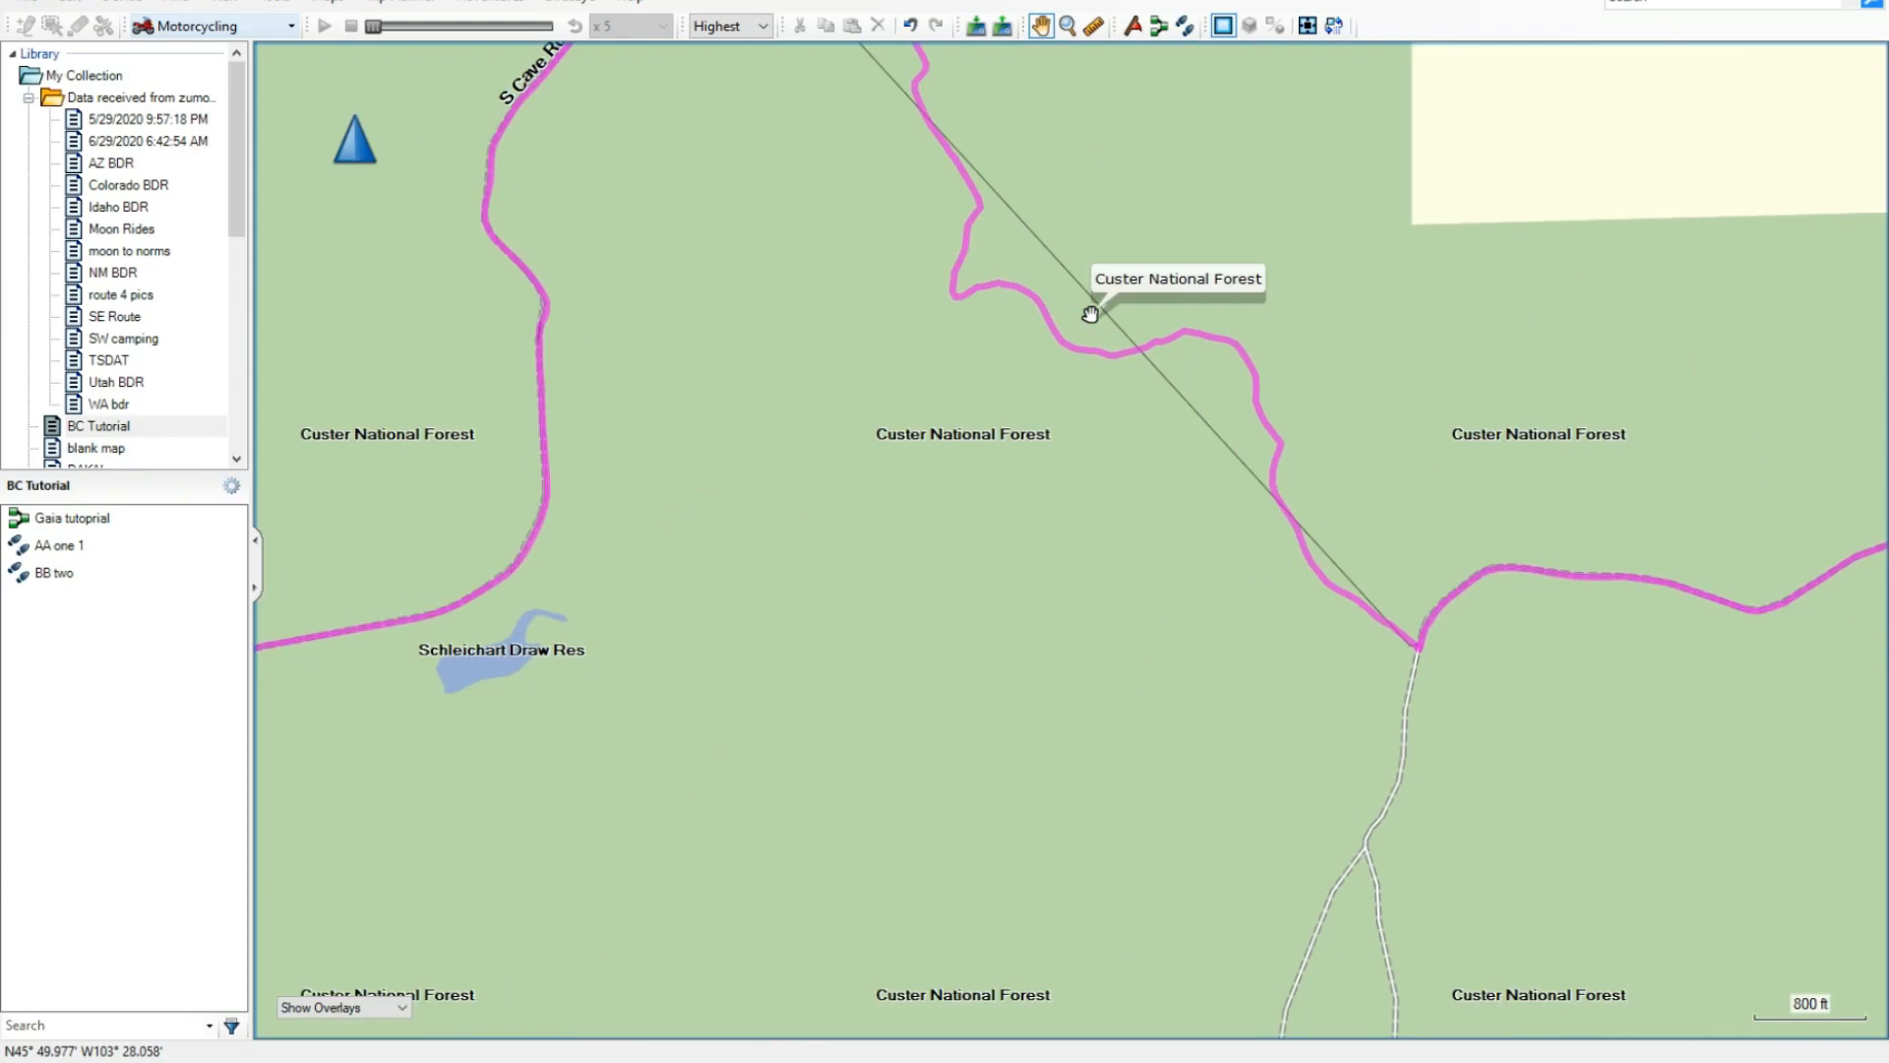
scroll(1106, 349, "up", 2)
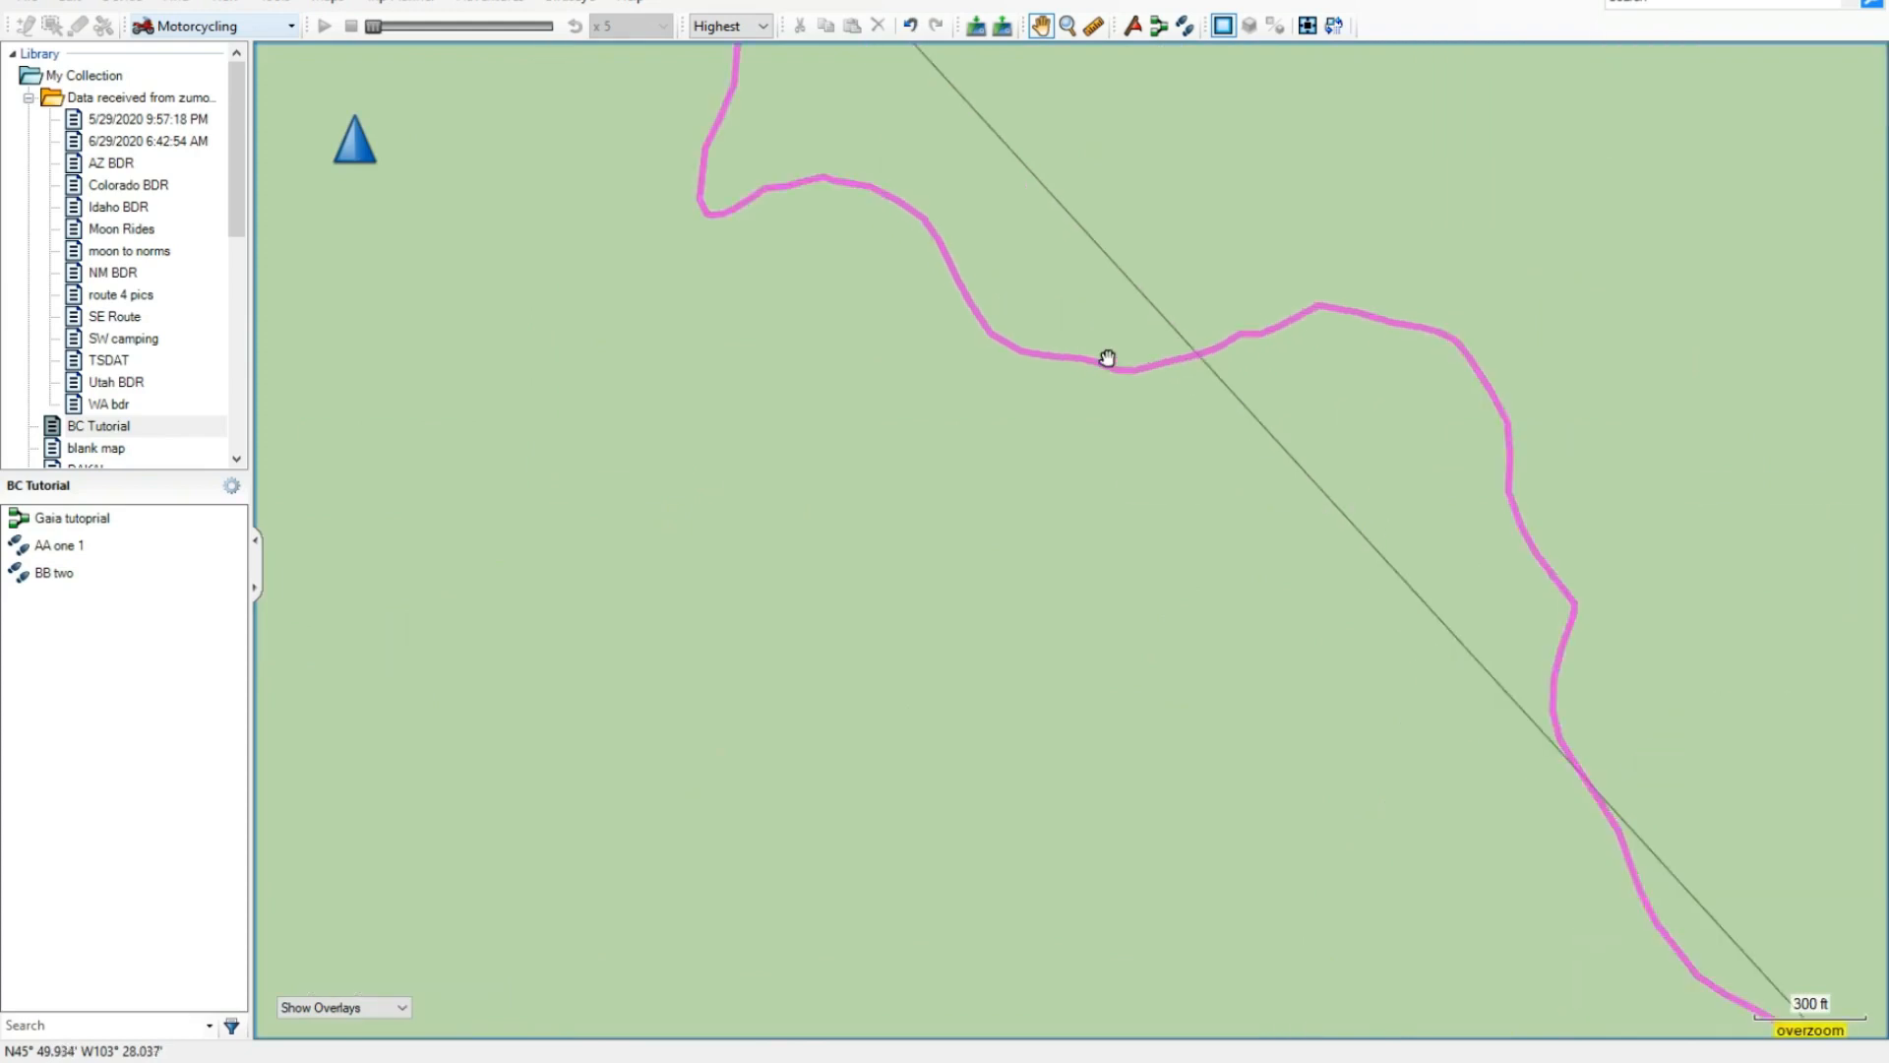
left_click(128, 517)
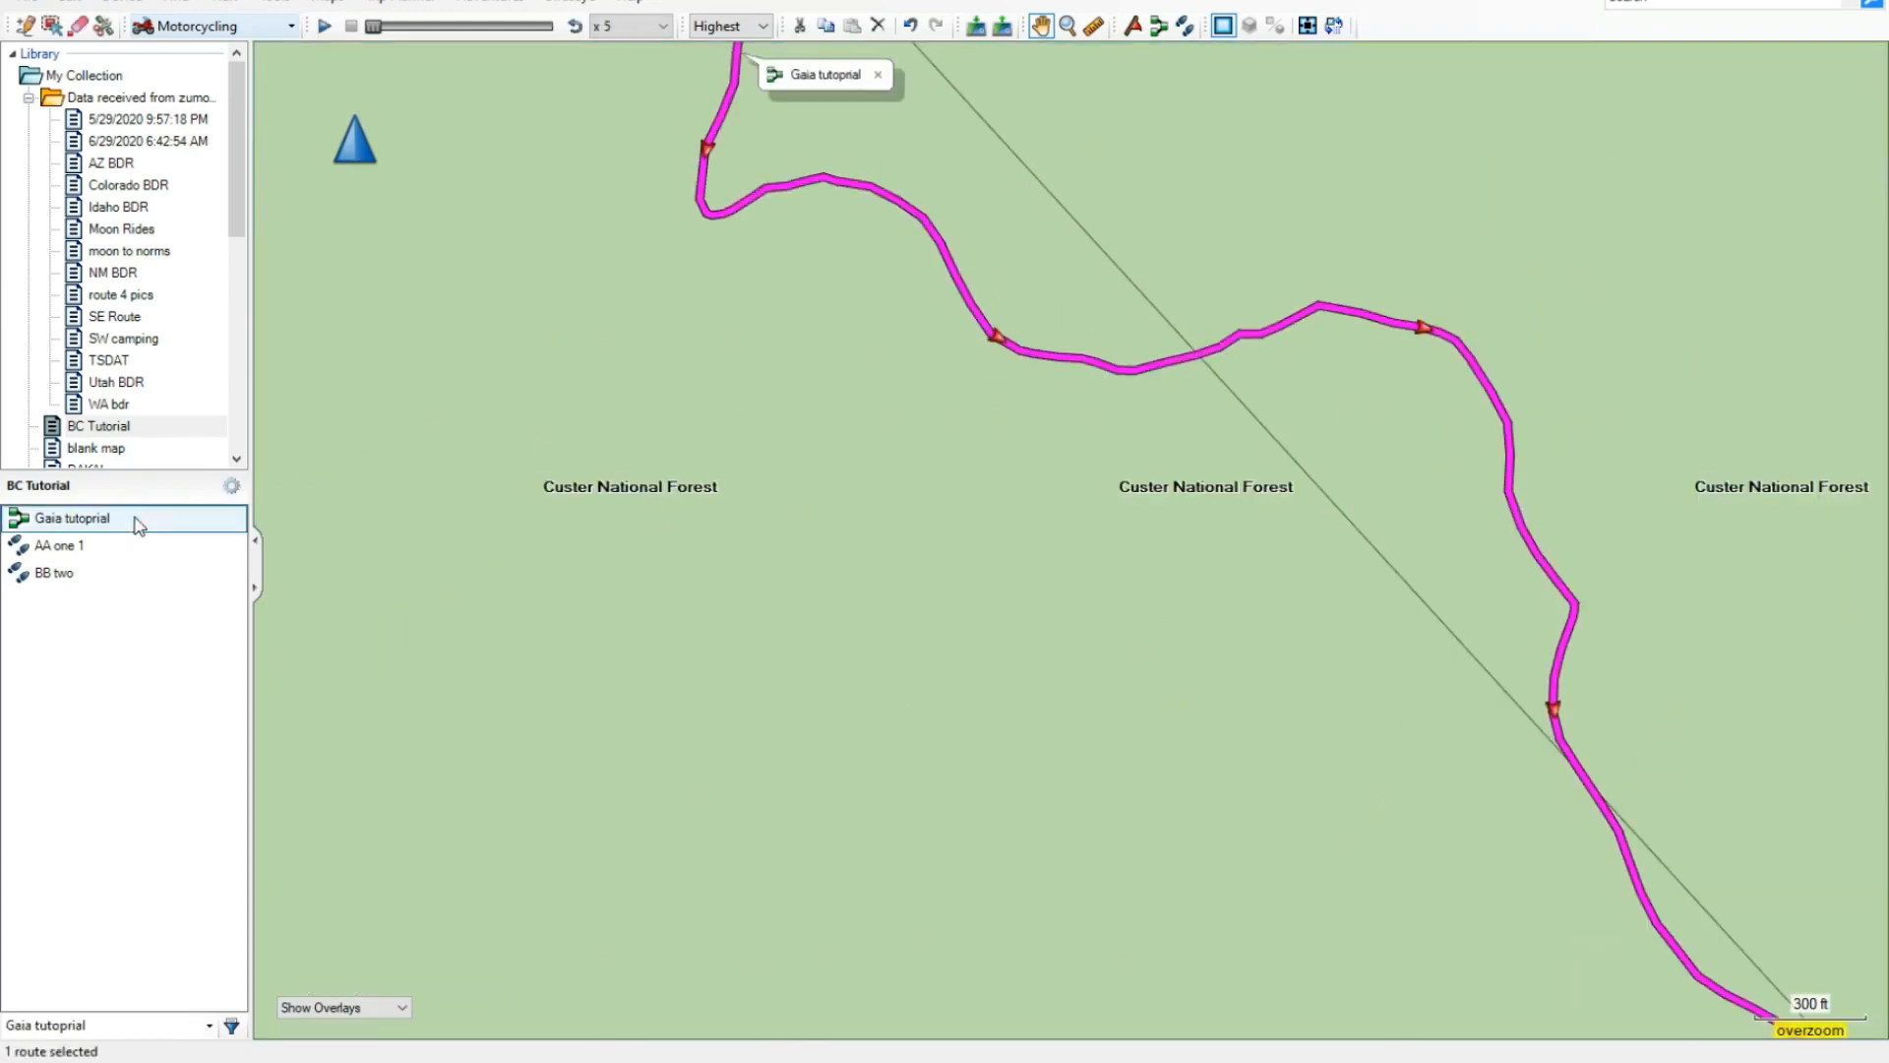
scroll(1061, 403, "down", 3)
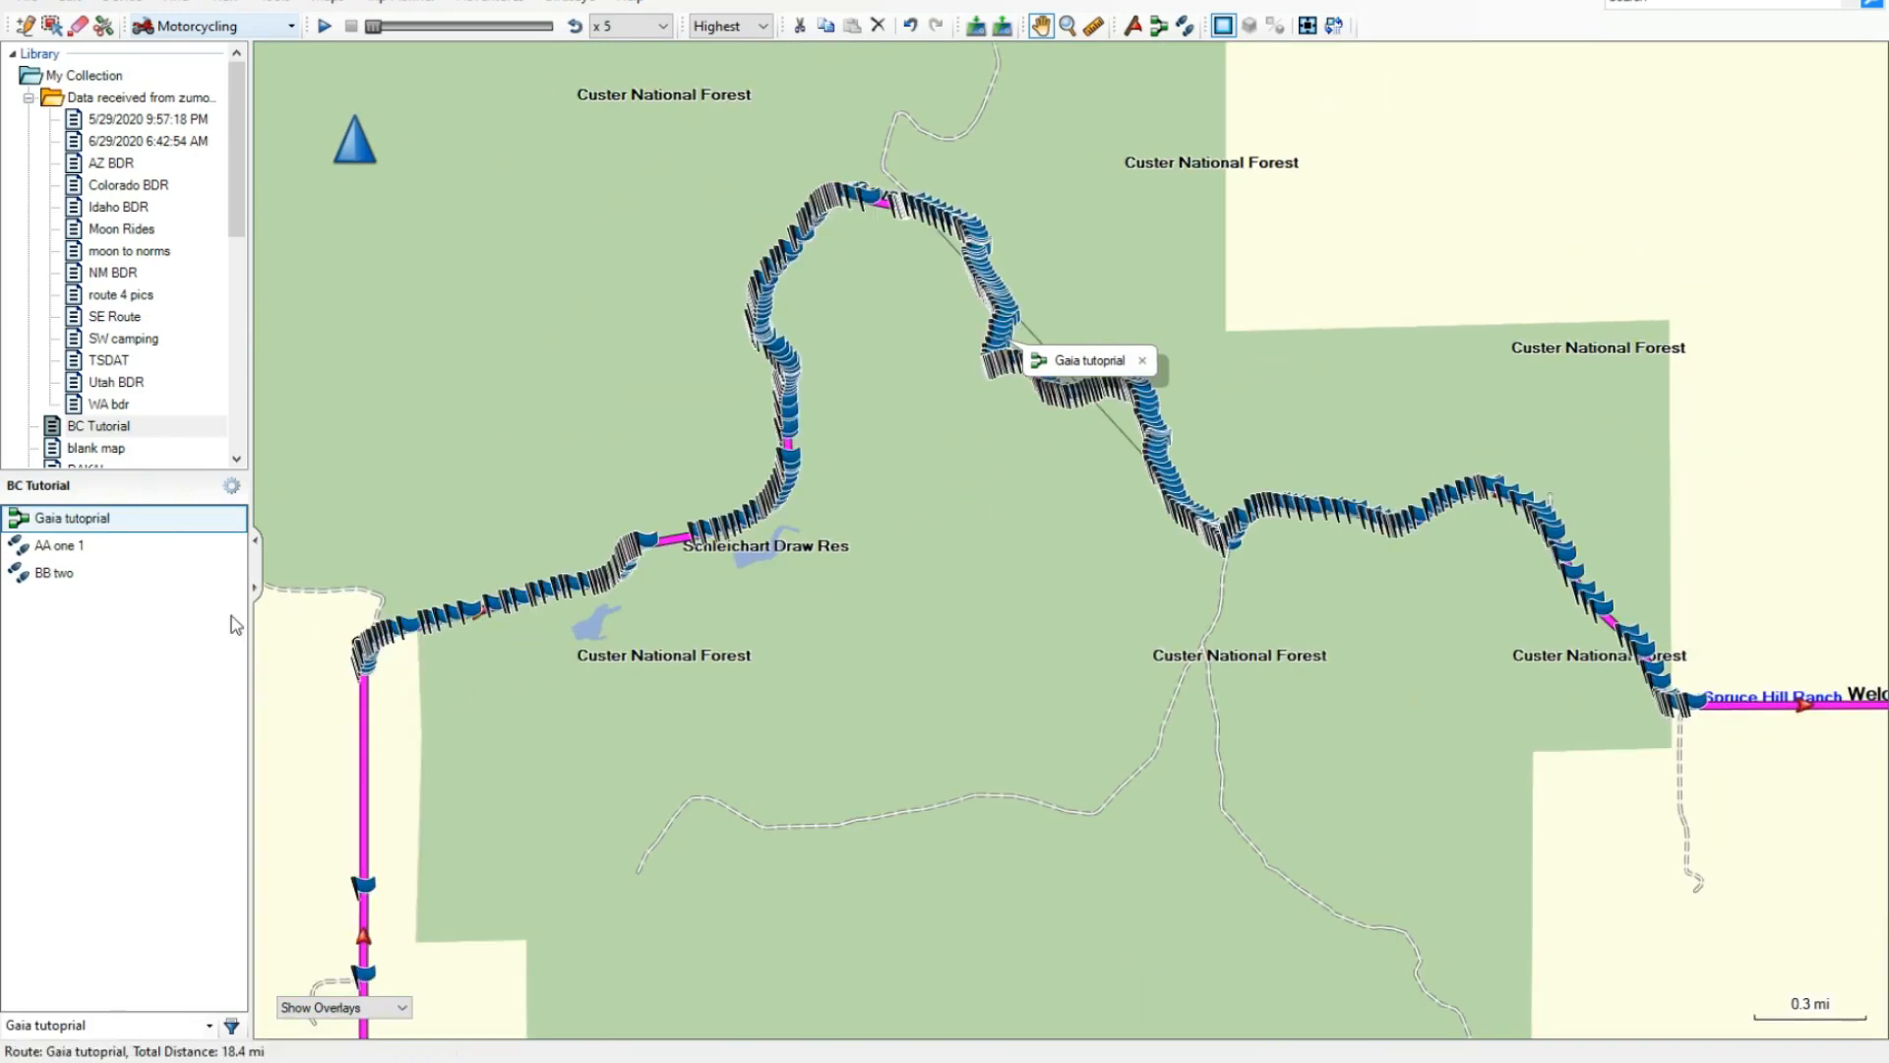
right_click(79, 523)
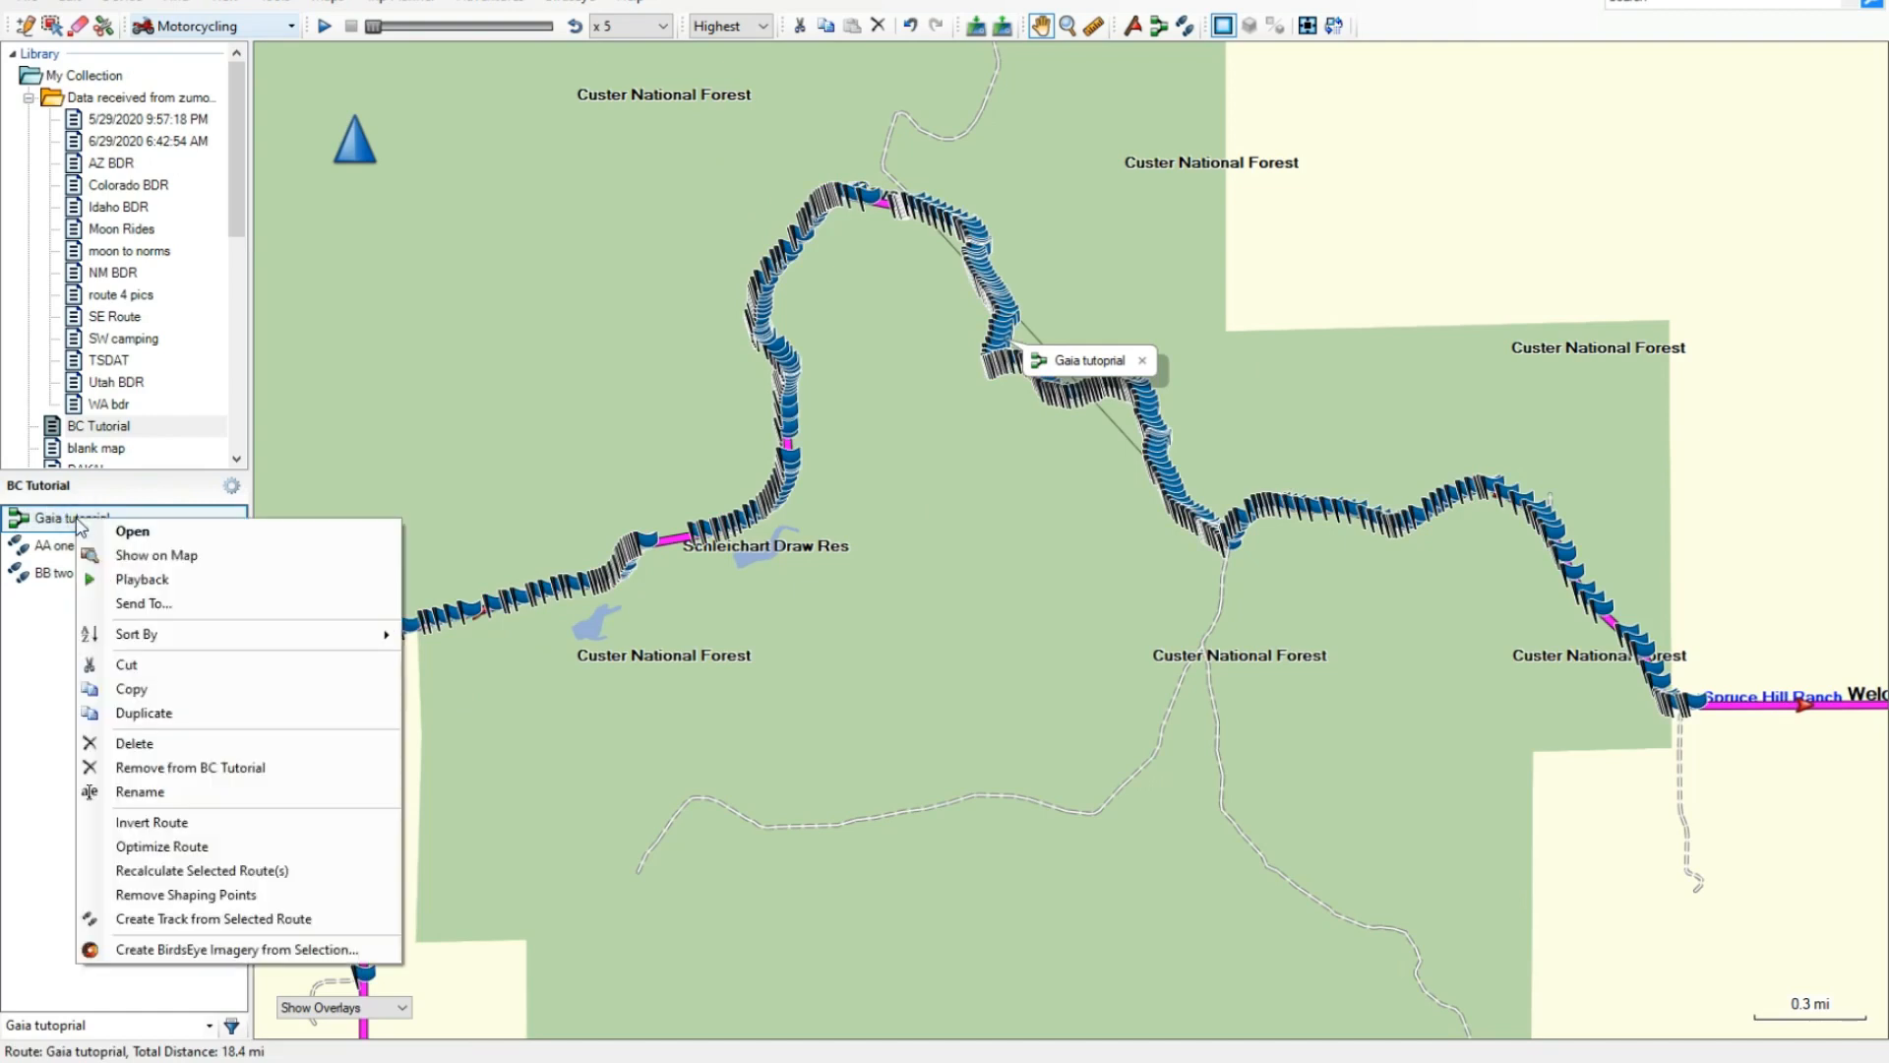
left_click(196, 918)
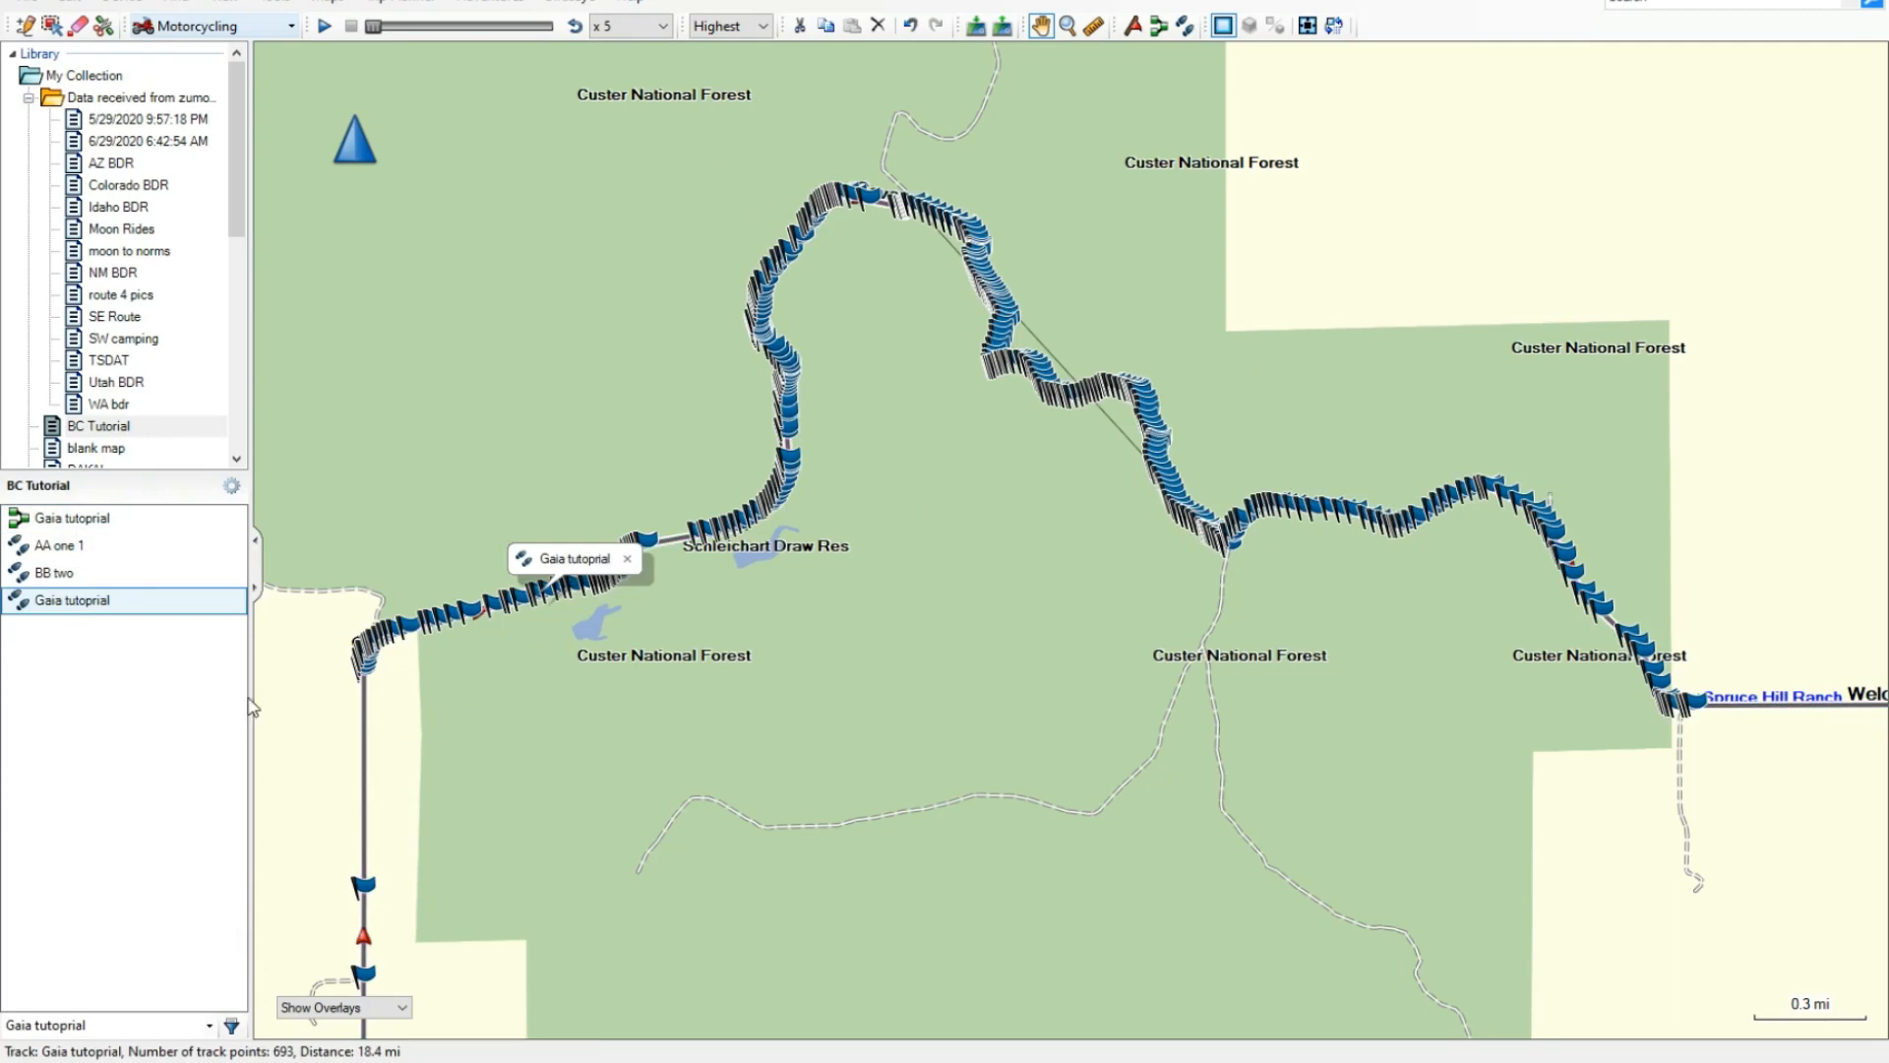
- Remove the original Gaia tutoprial route from the BC Tutorial list, keeping the track made from it
left_click(73, 521)
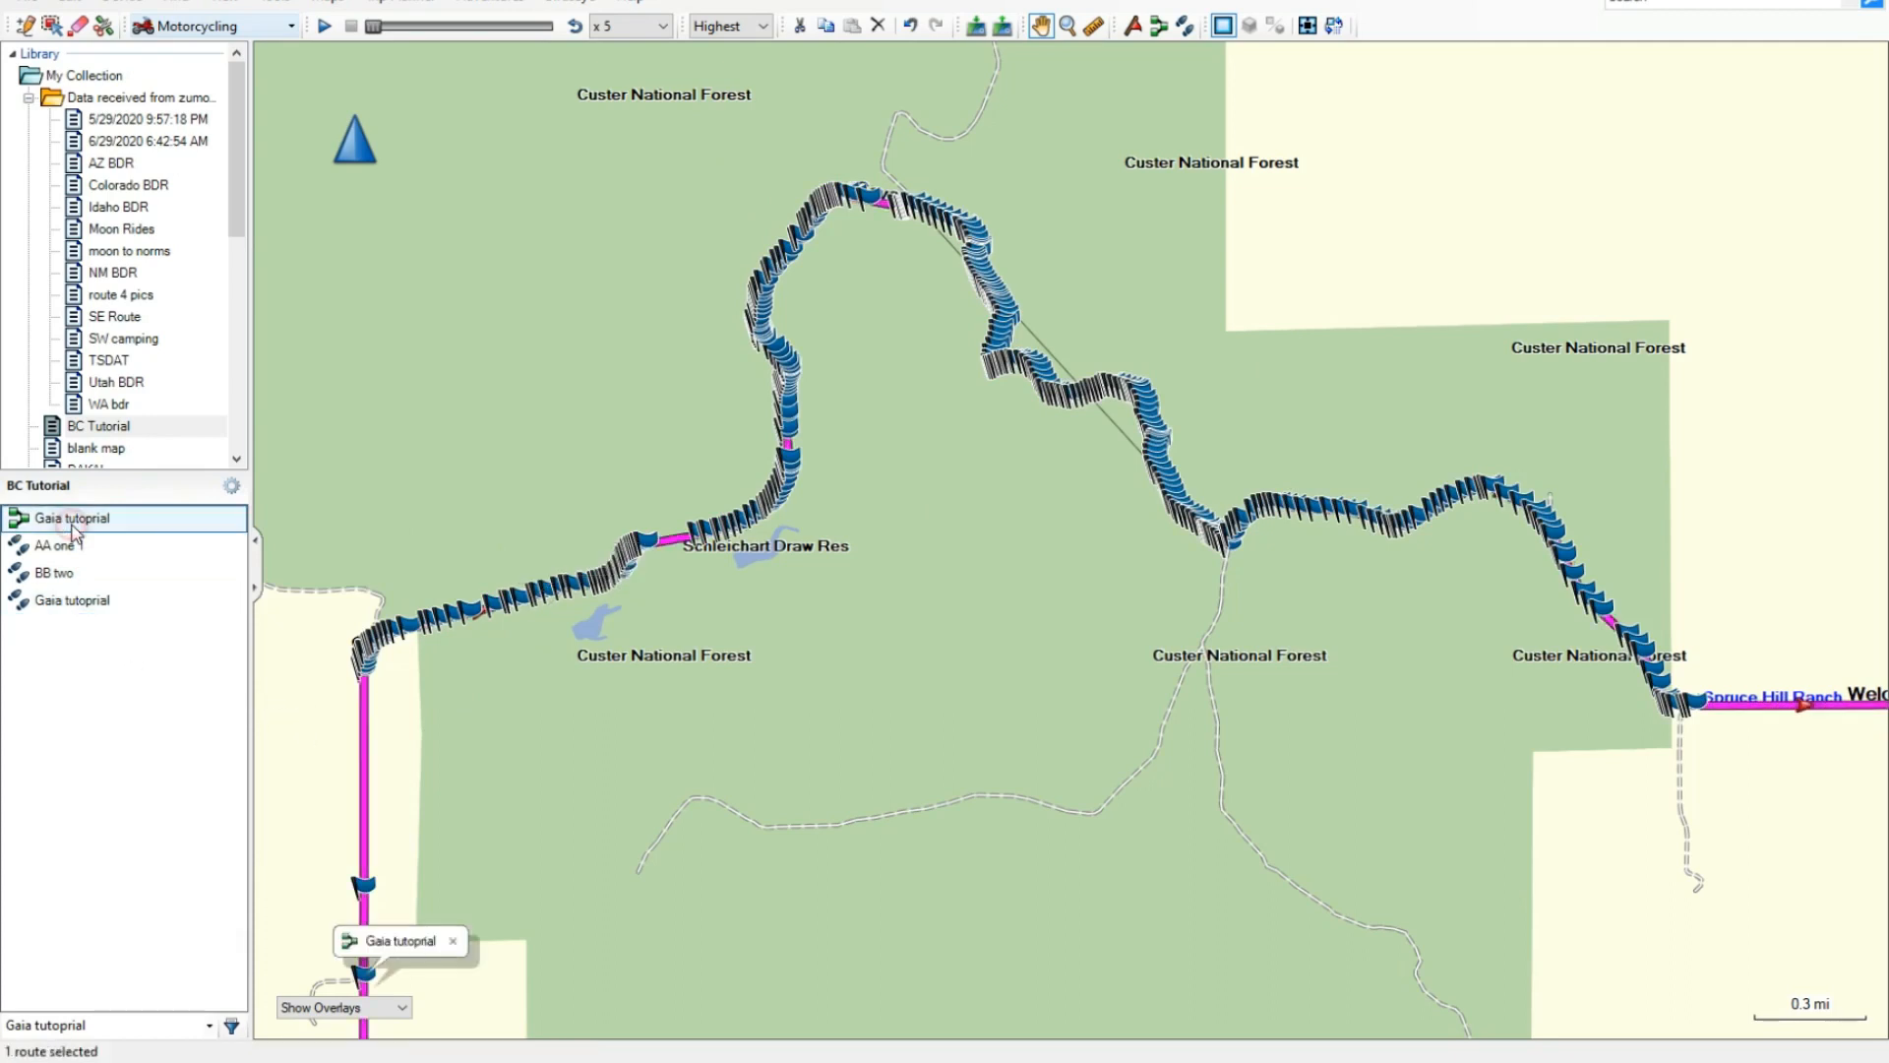
right_click(74, 528)
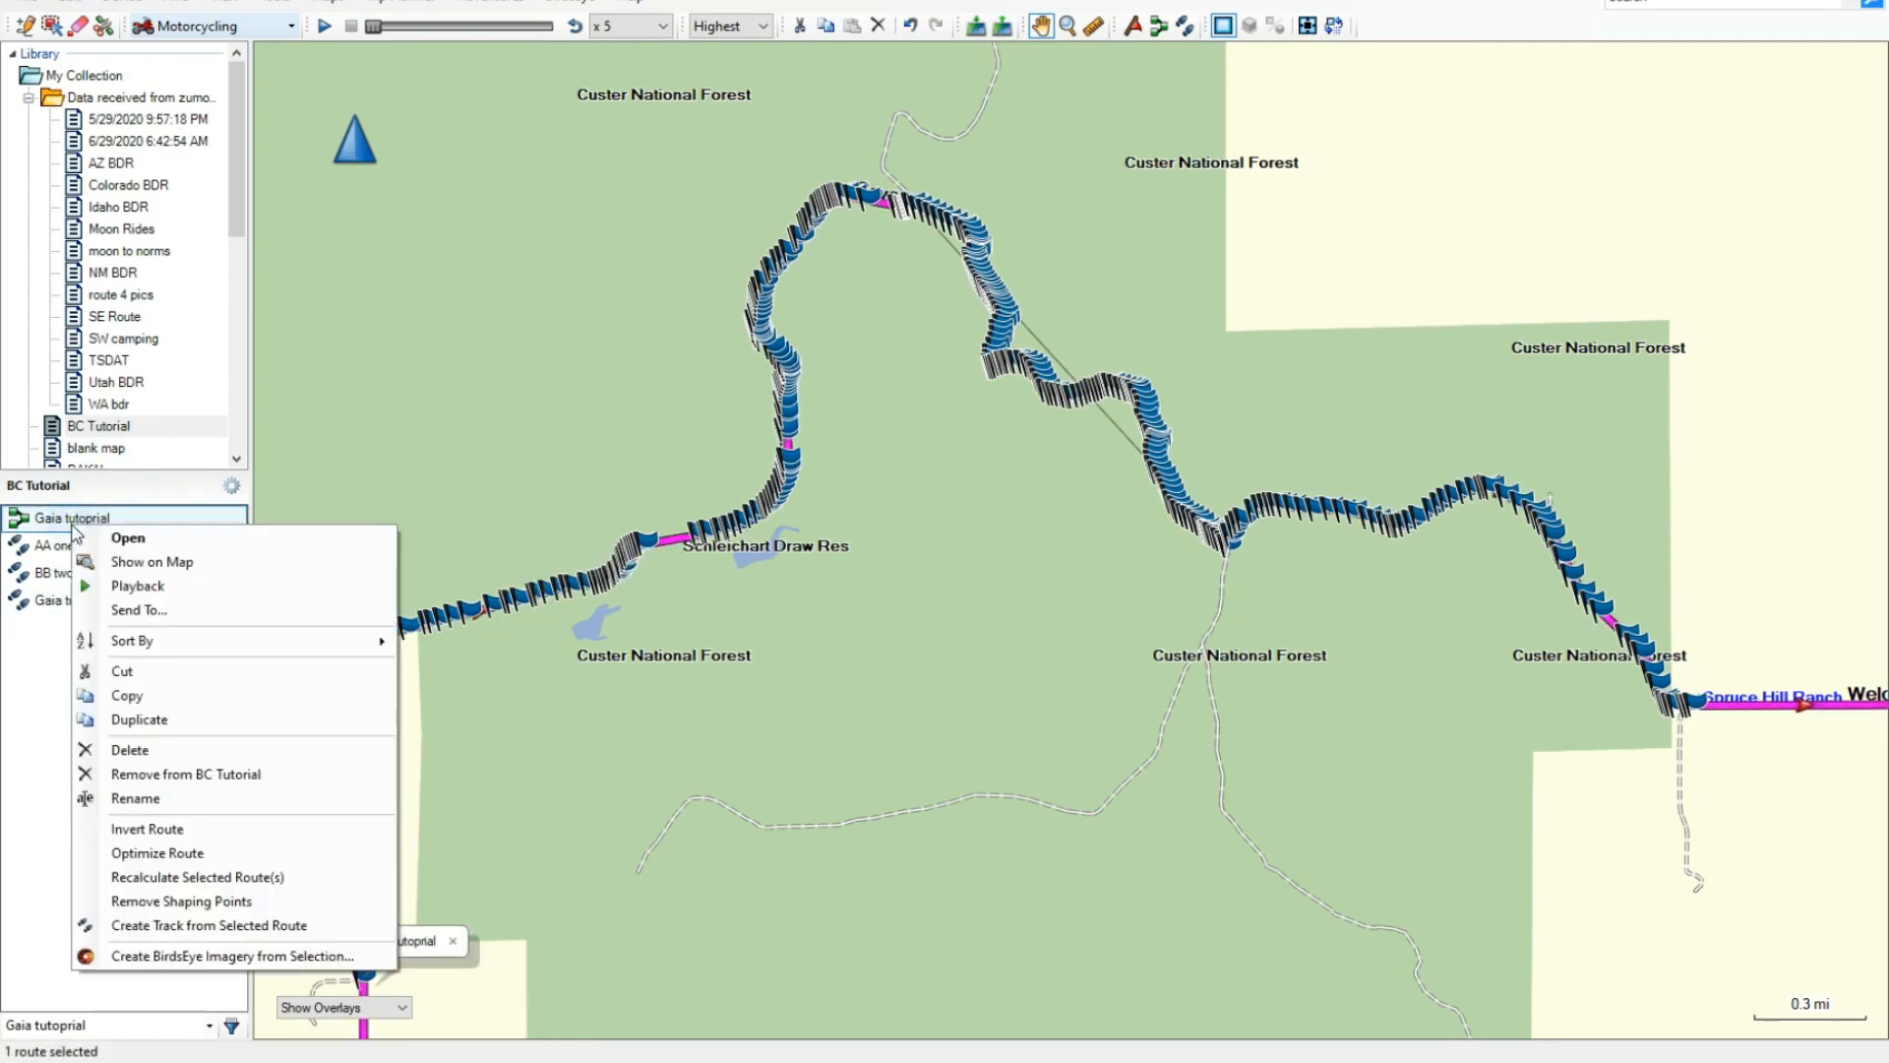
left_click(249, 774)
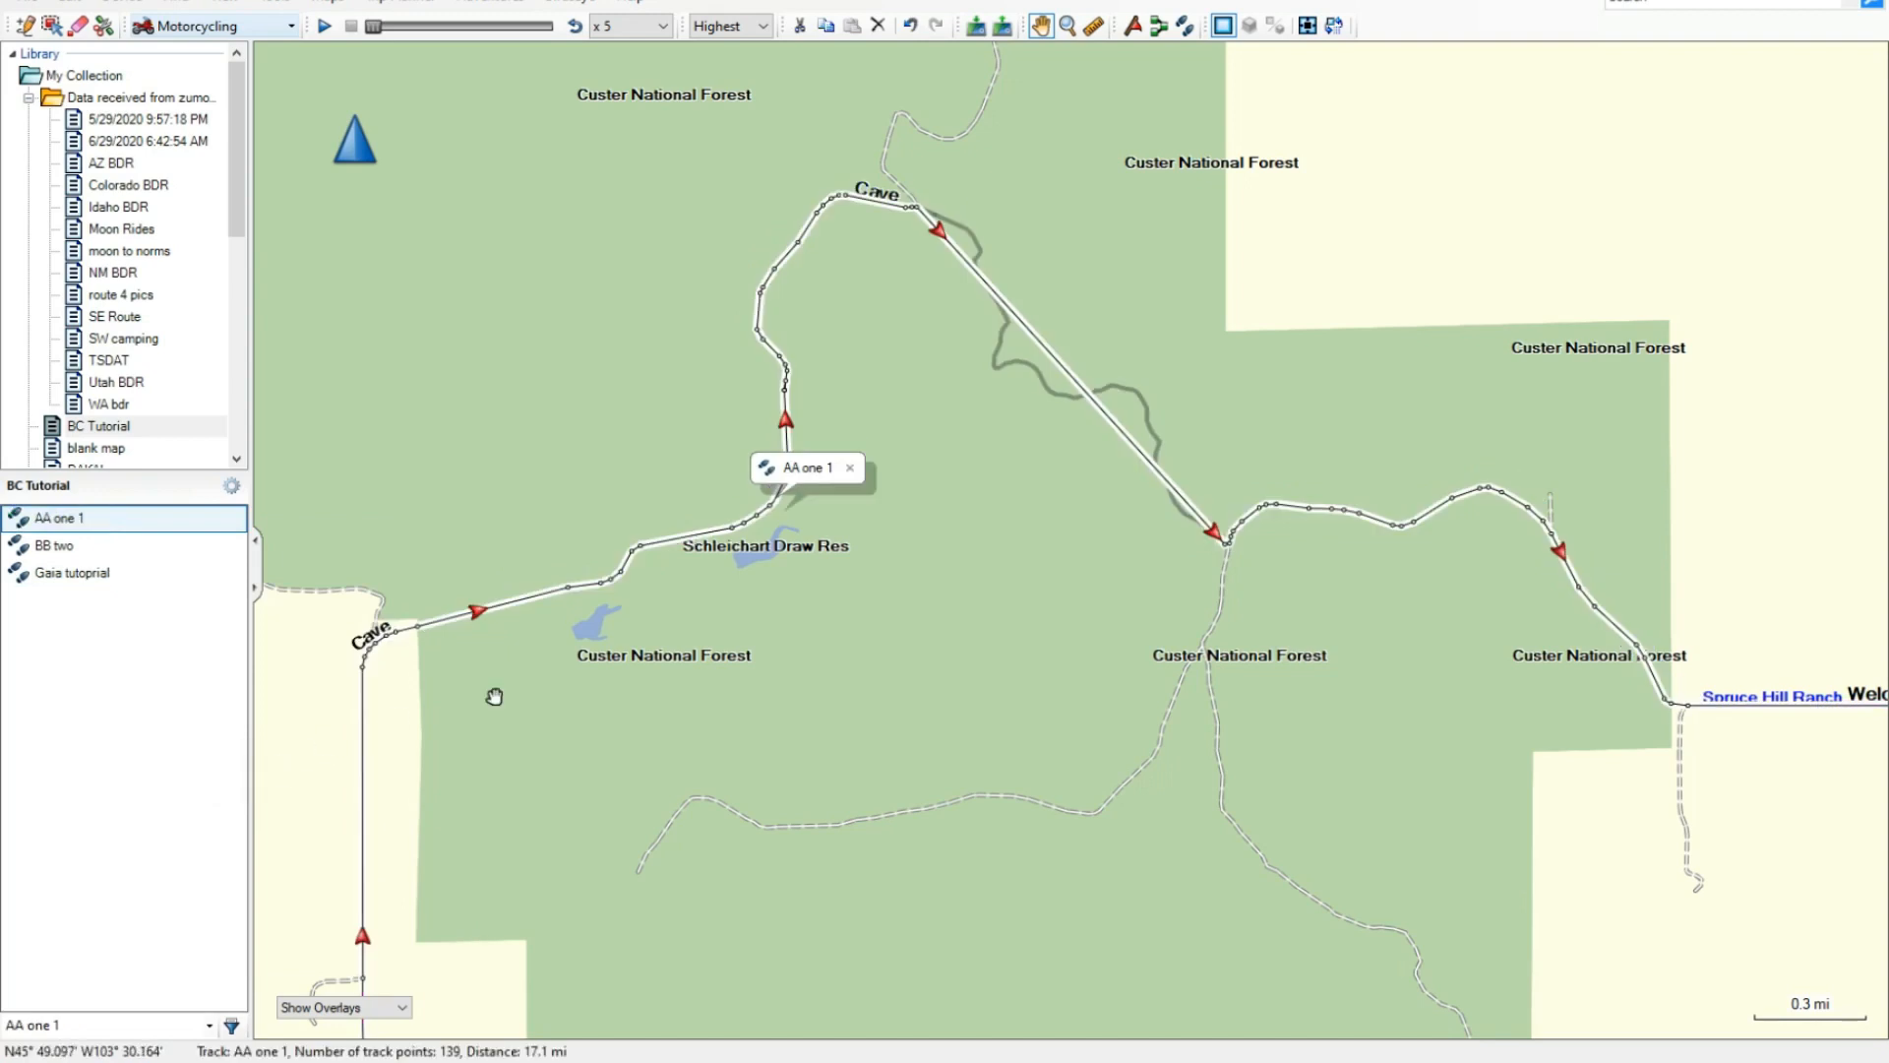
- Set the Gaia tutoprial track's colour to Magenta and close its properties
double_click(77, 576)
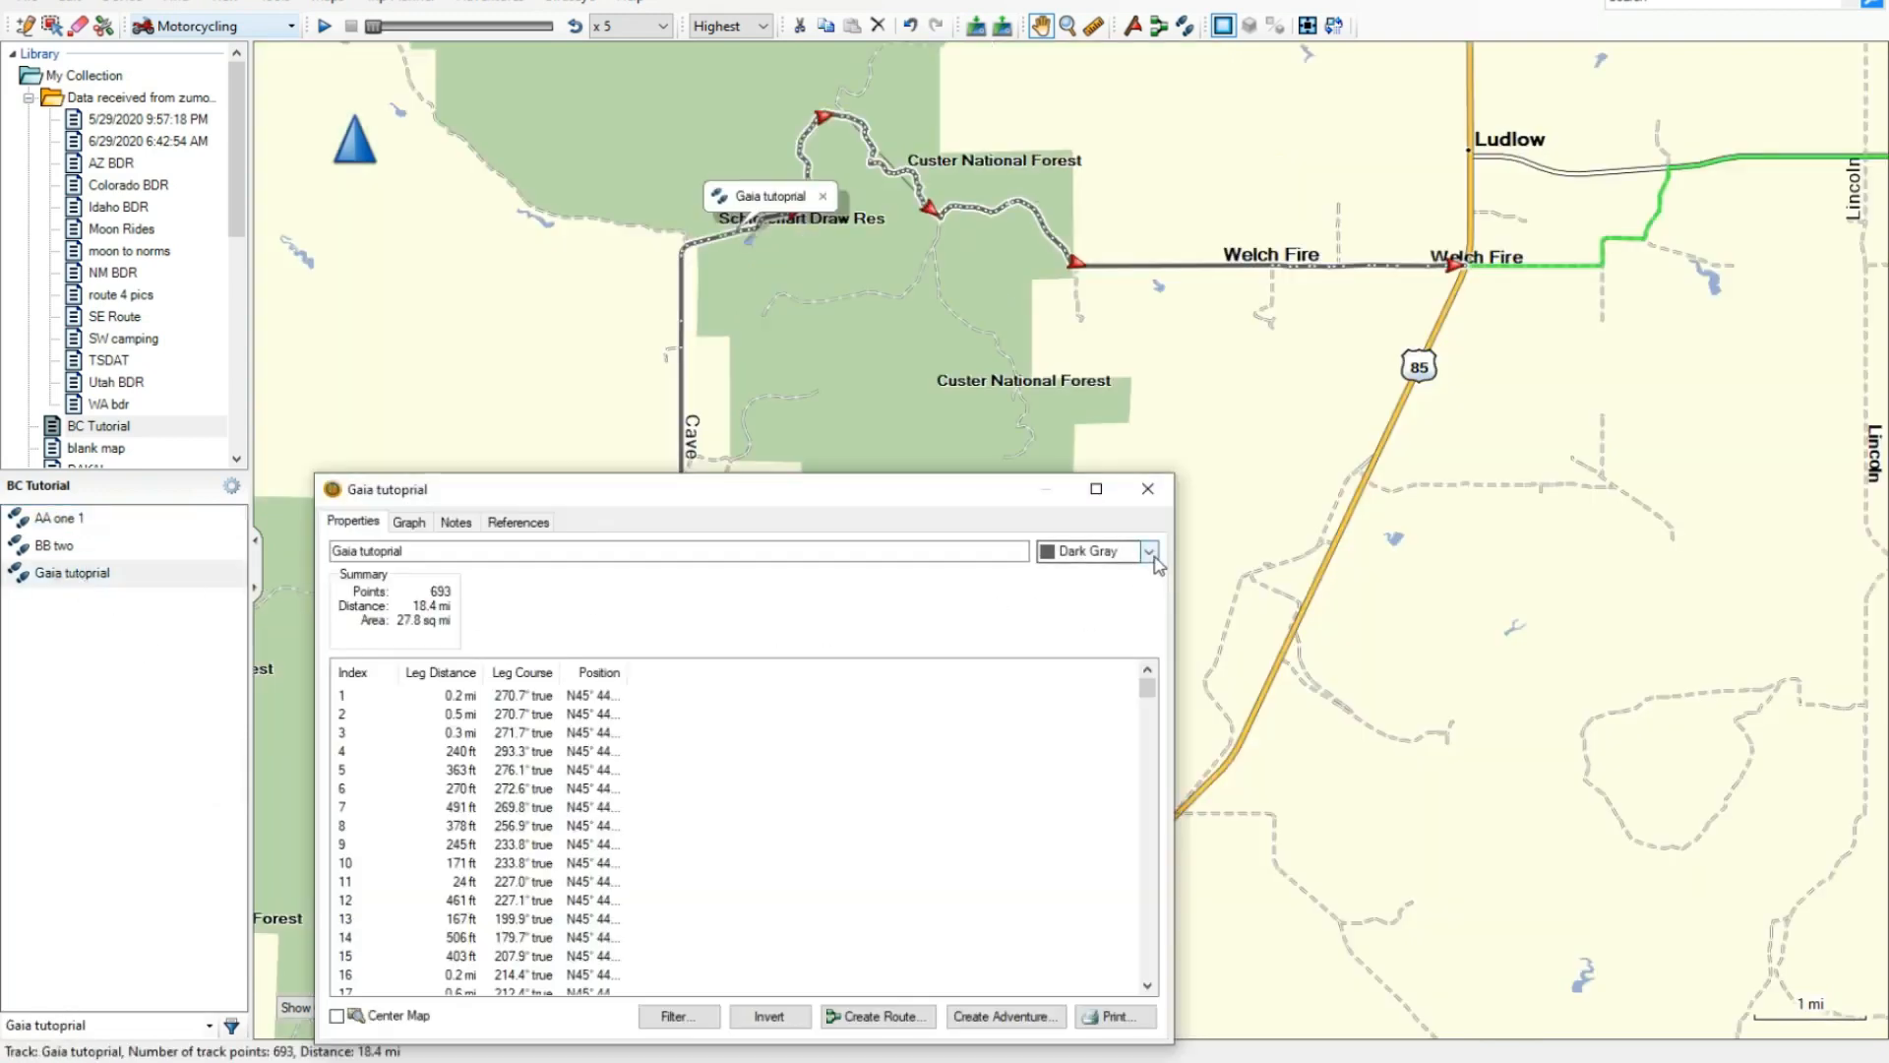
left_click(1153, 555)
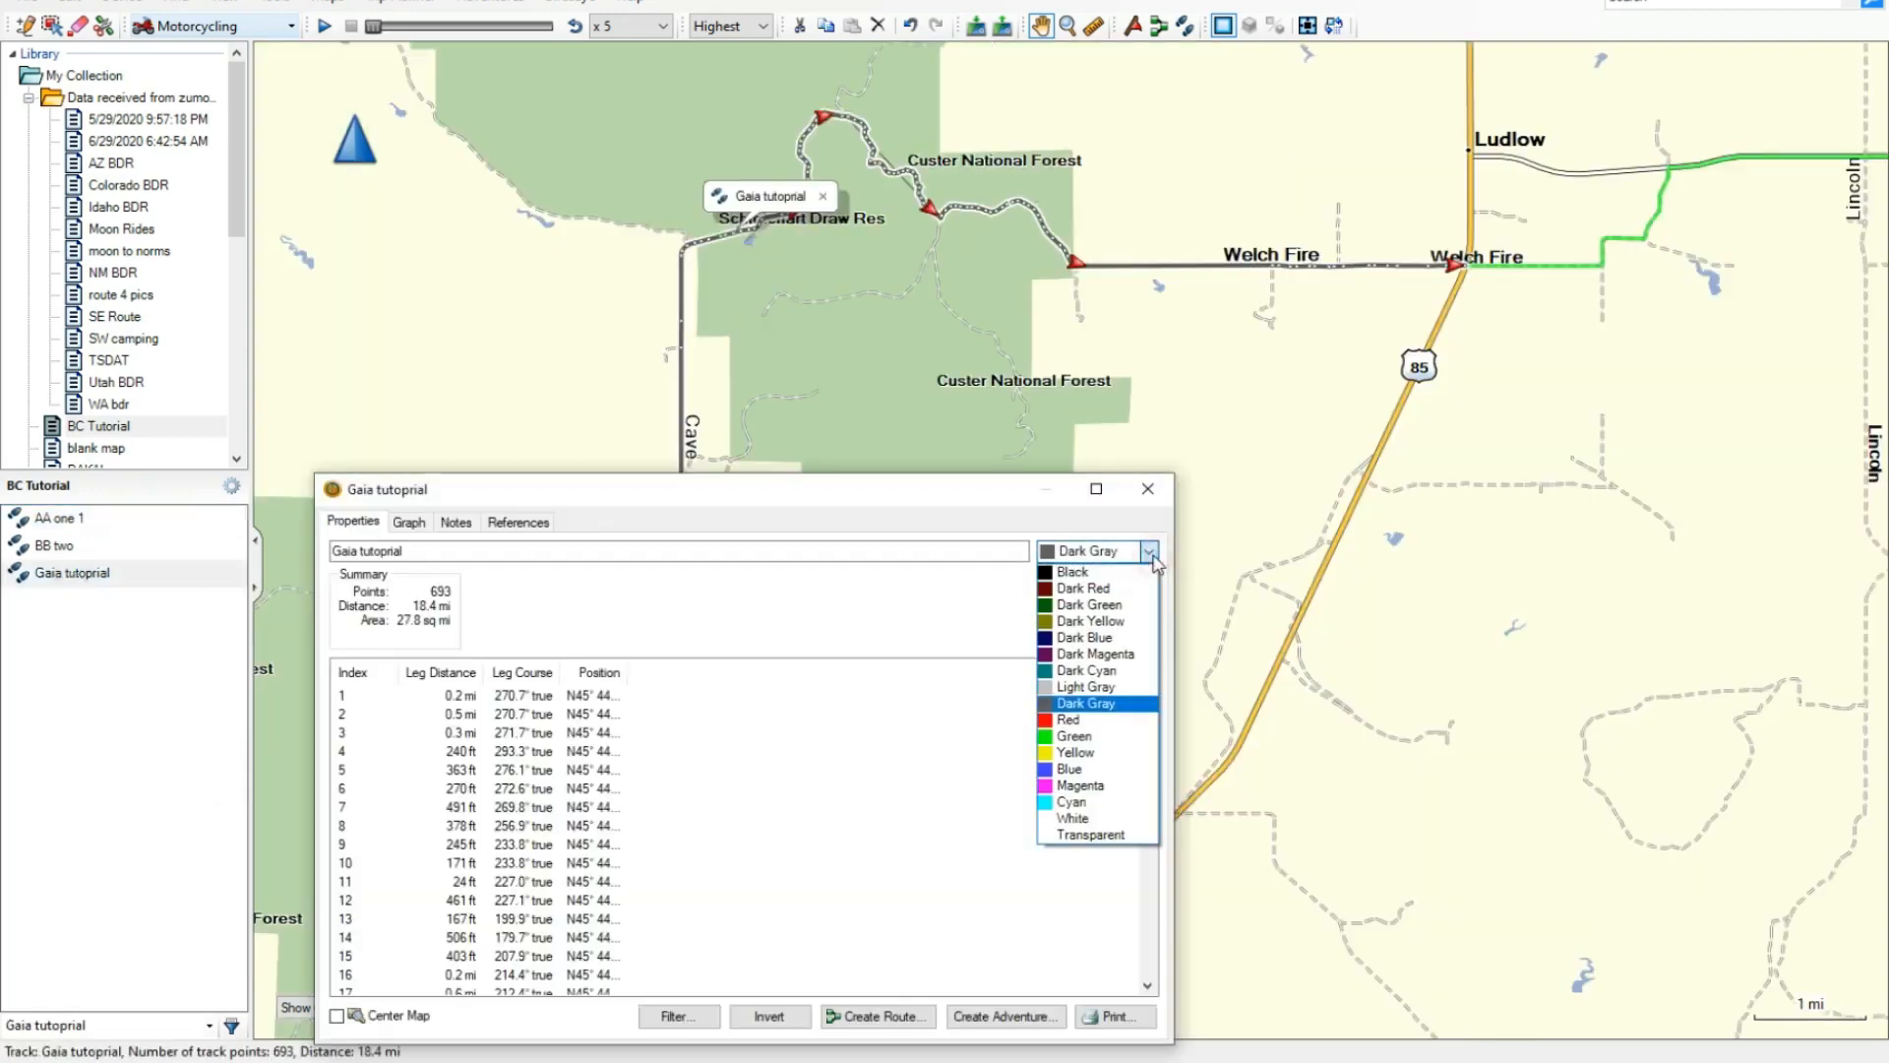
left_click(1053, 787)
left_click(1146, 491)
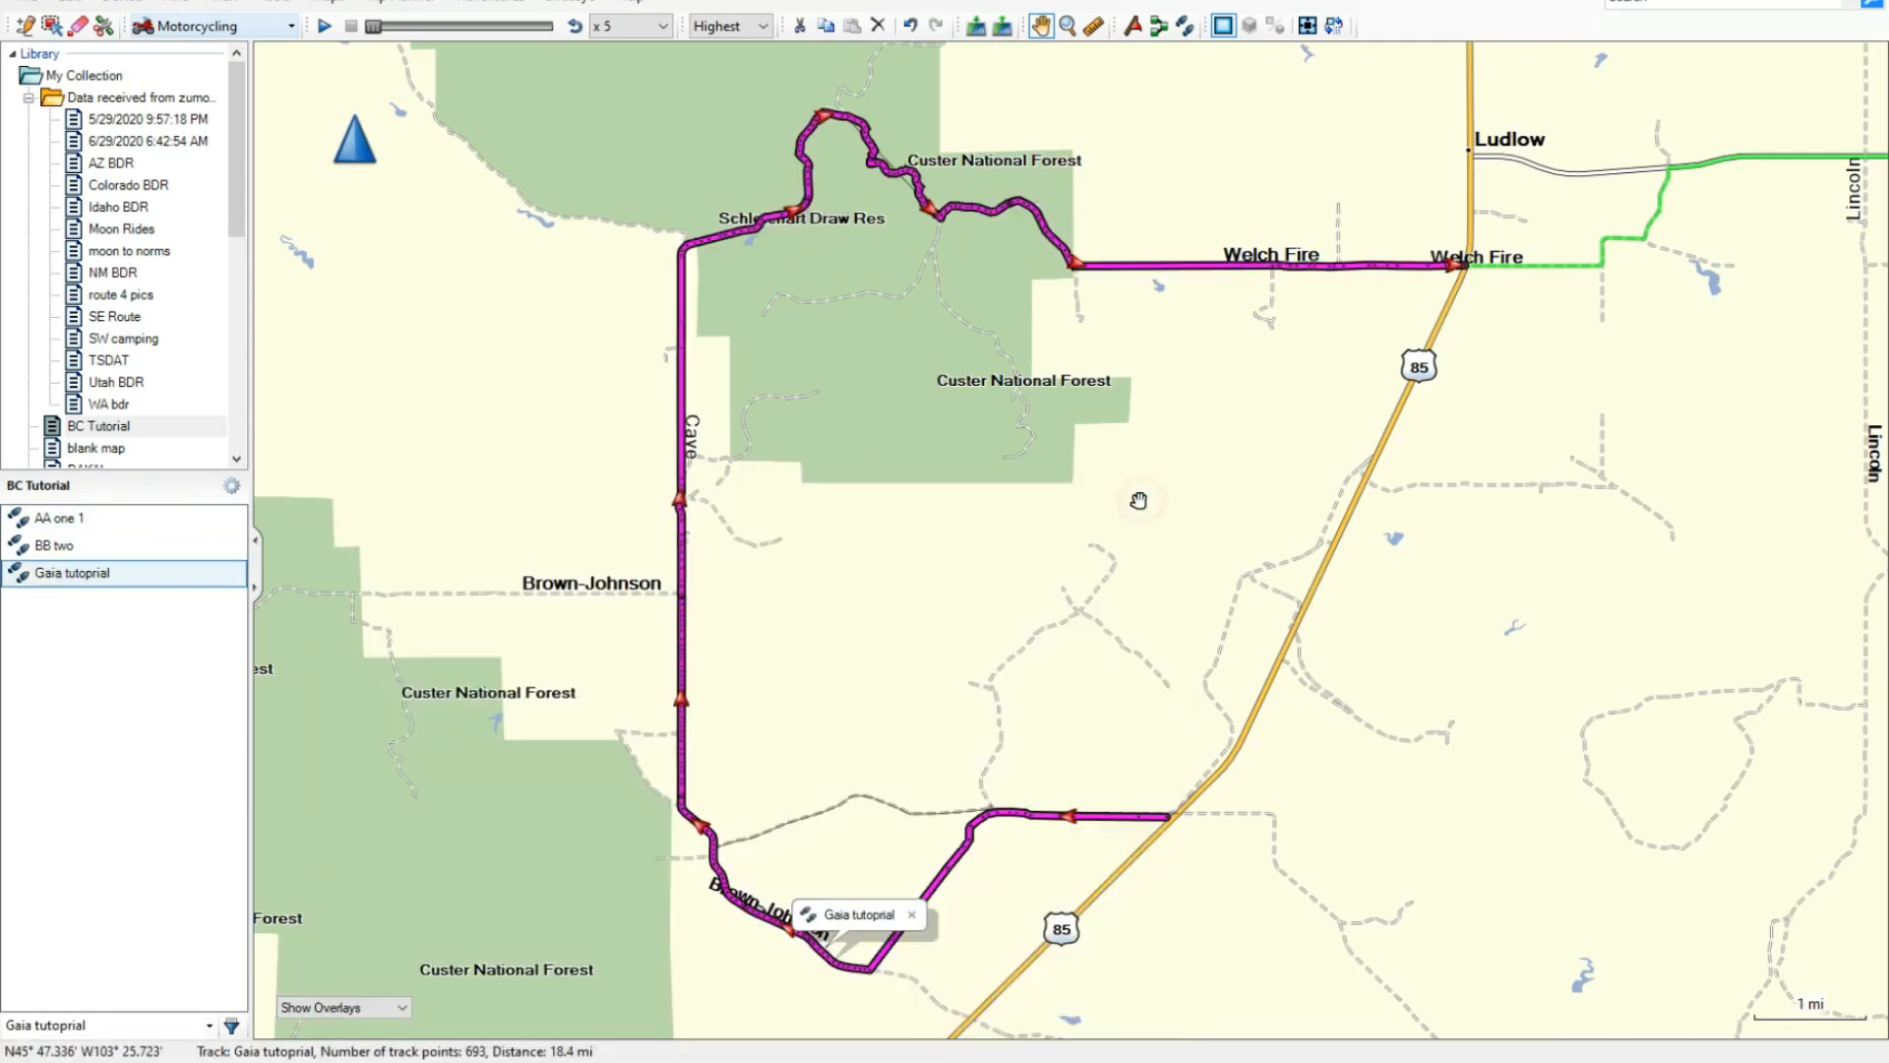
left_click_drag(1051, 676, 1095, 647)
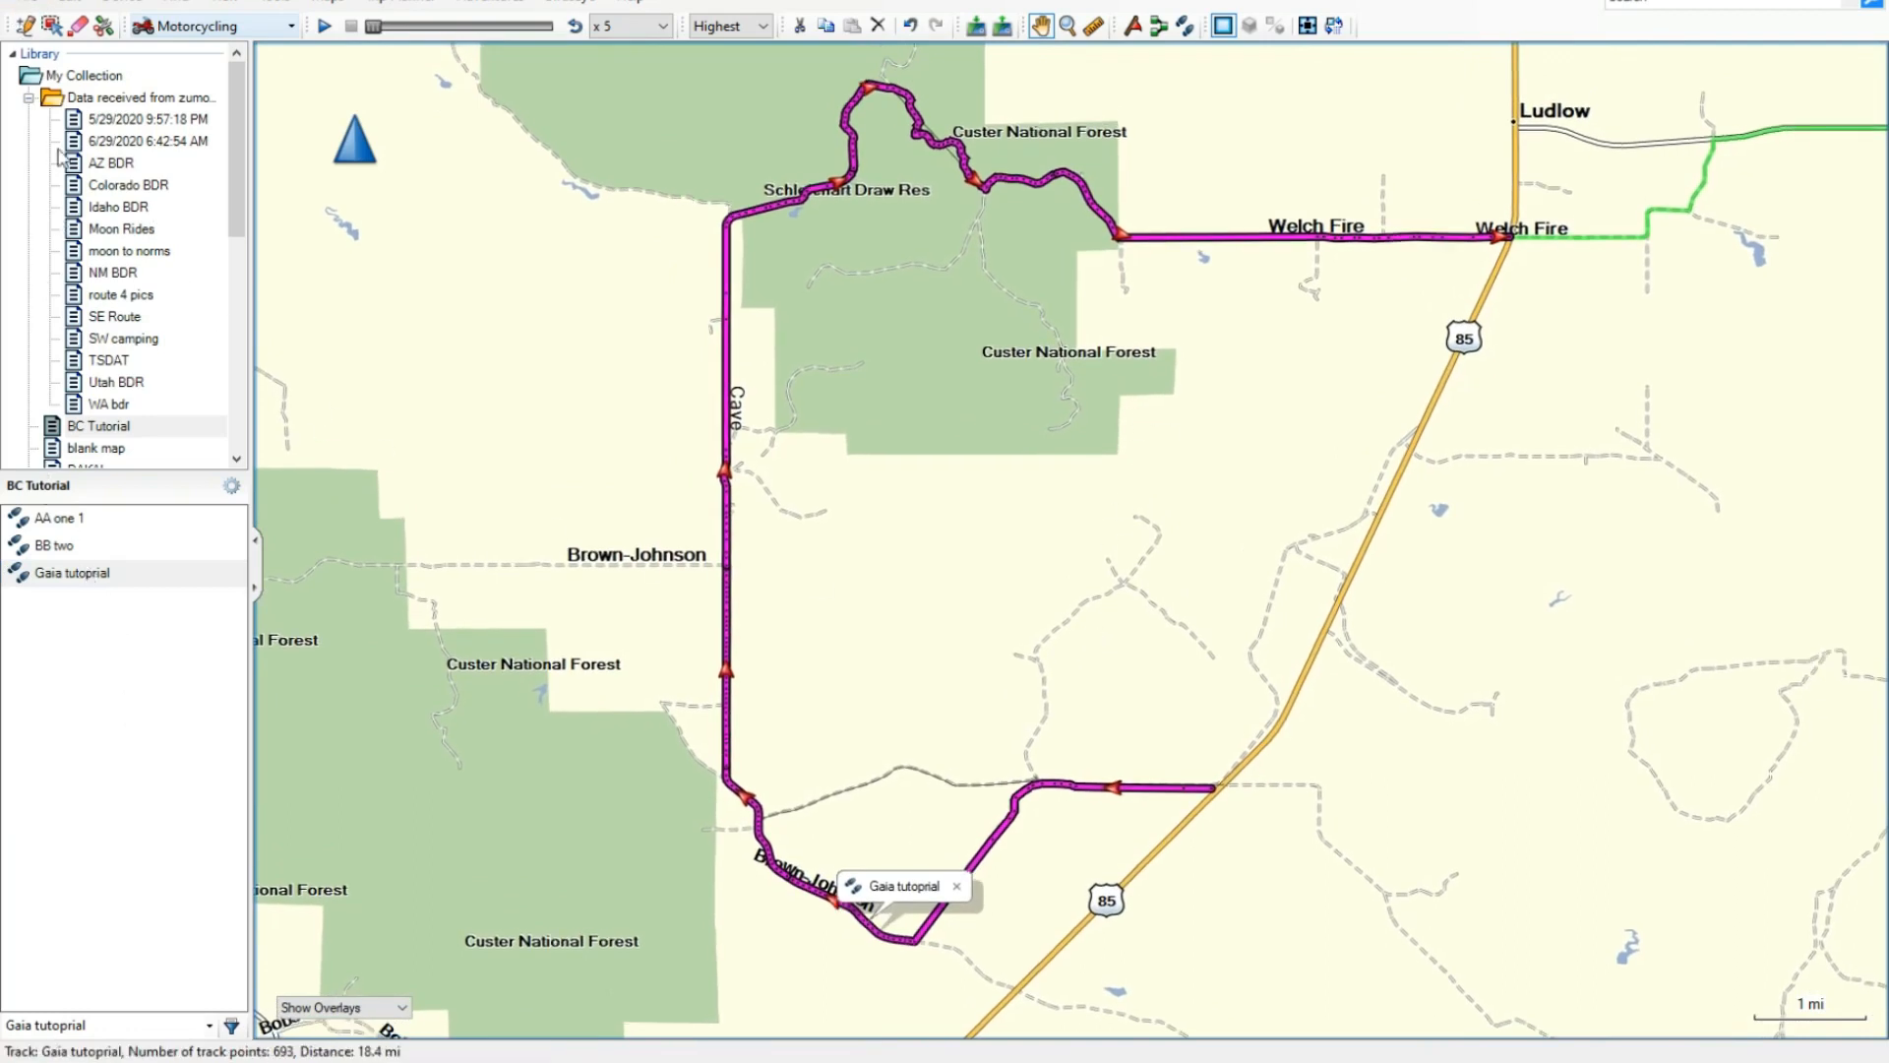
- Export the selected Gaia tutoprial track as a GPX file into the Google Earth Animation folder
left_click(35, 3)
mouse_move(74, 77)
left_click(389, 104)
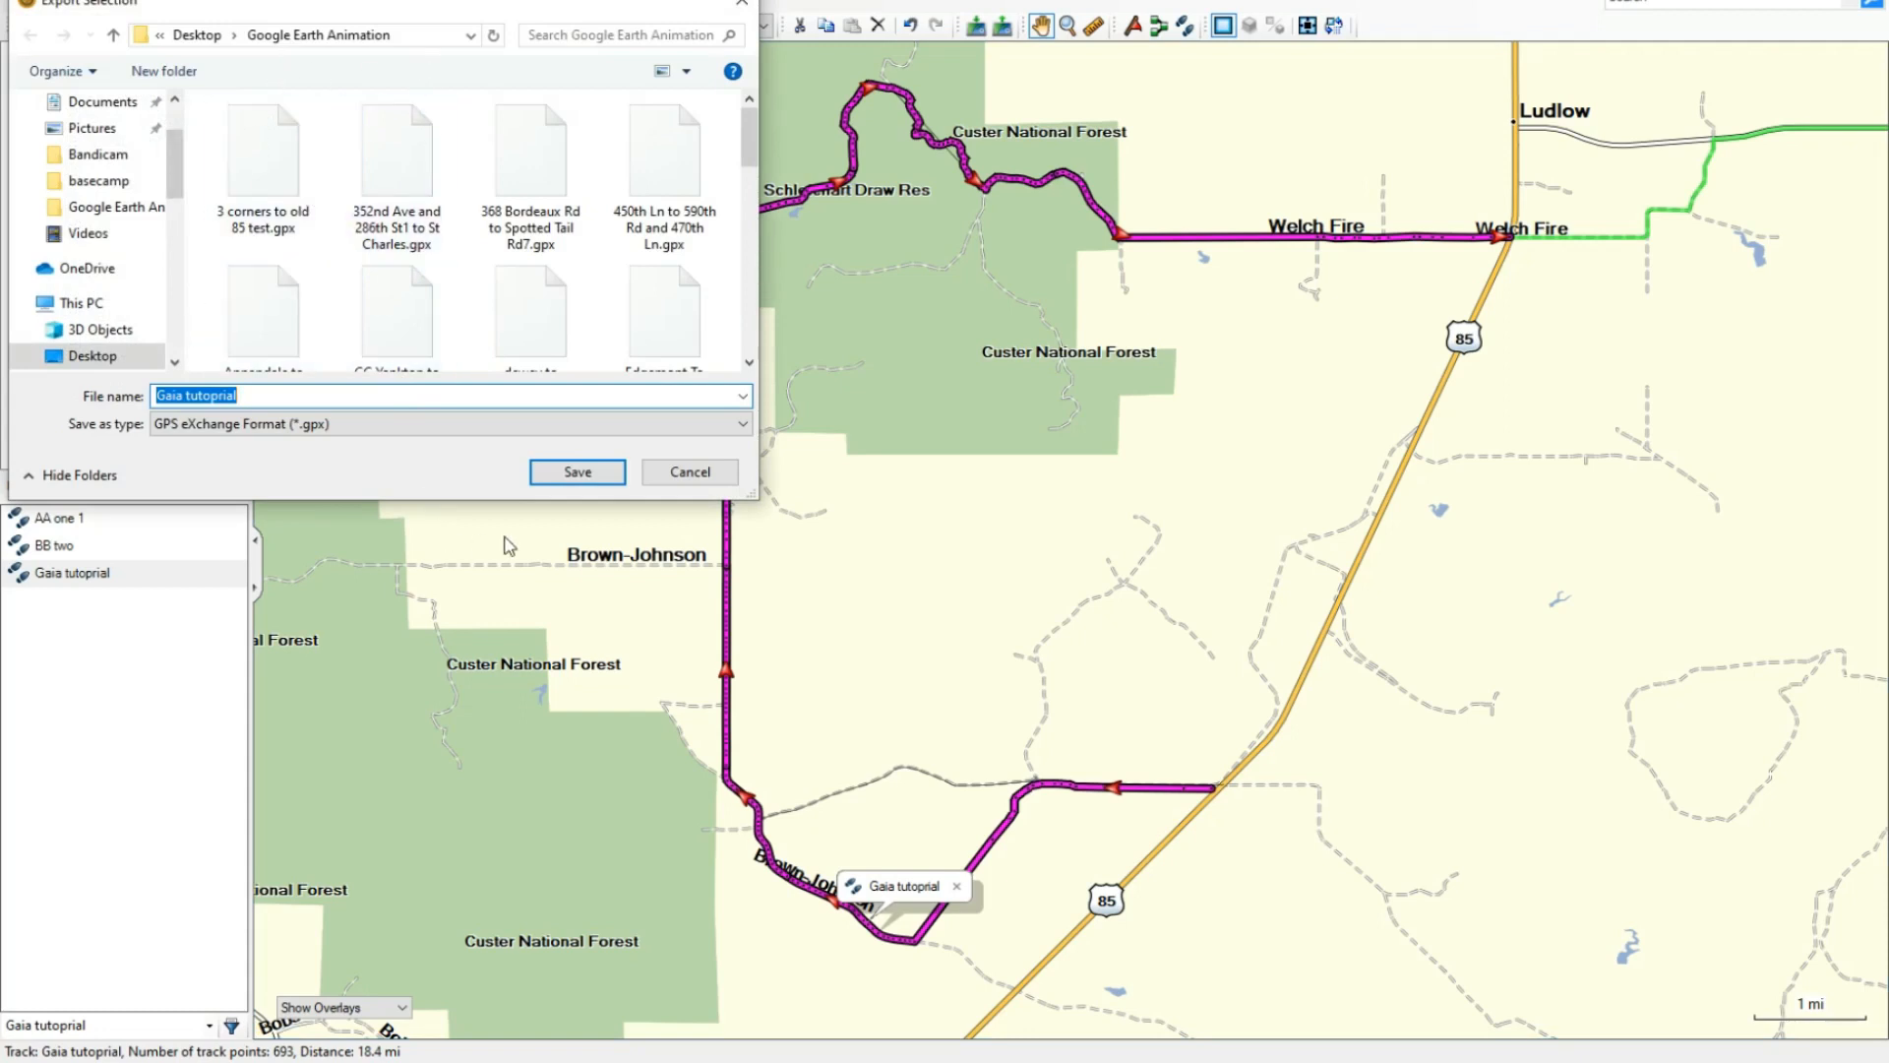
left_click(577, 471)
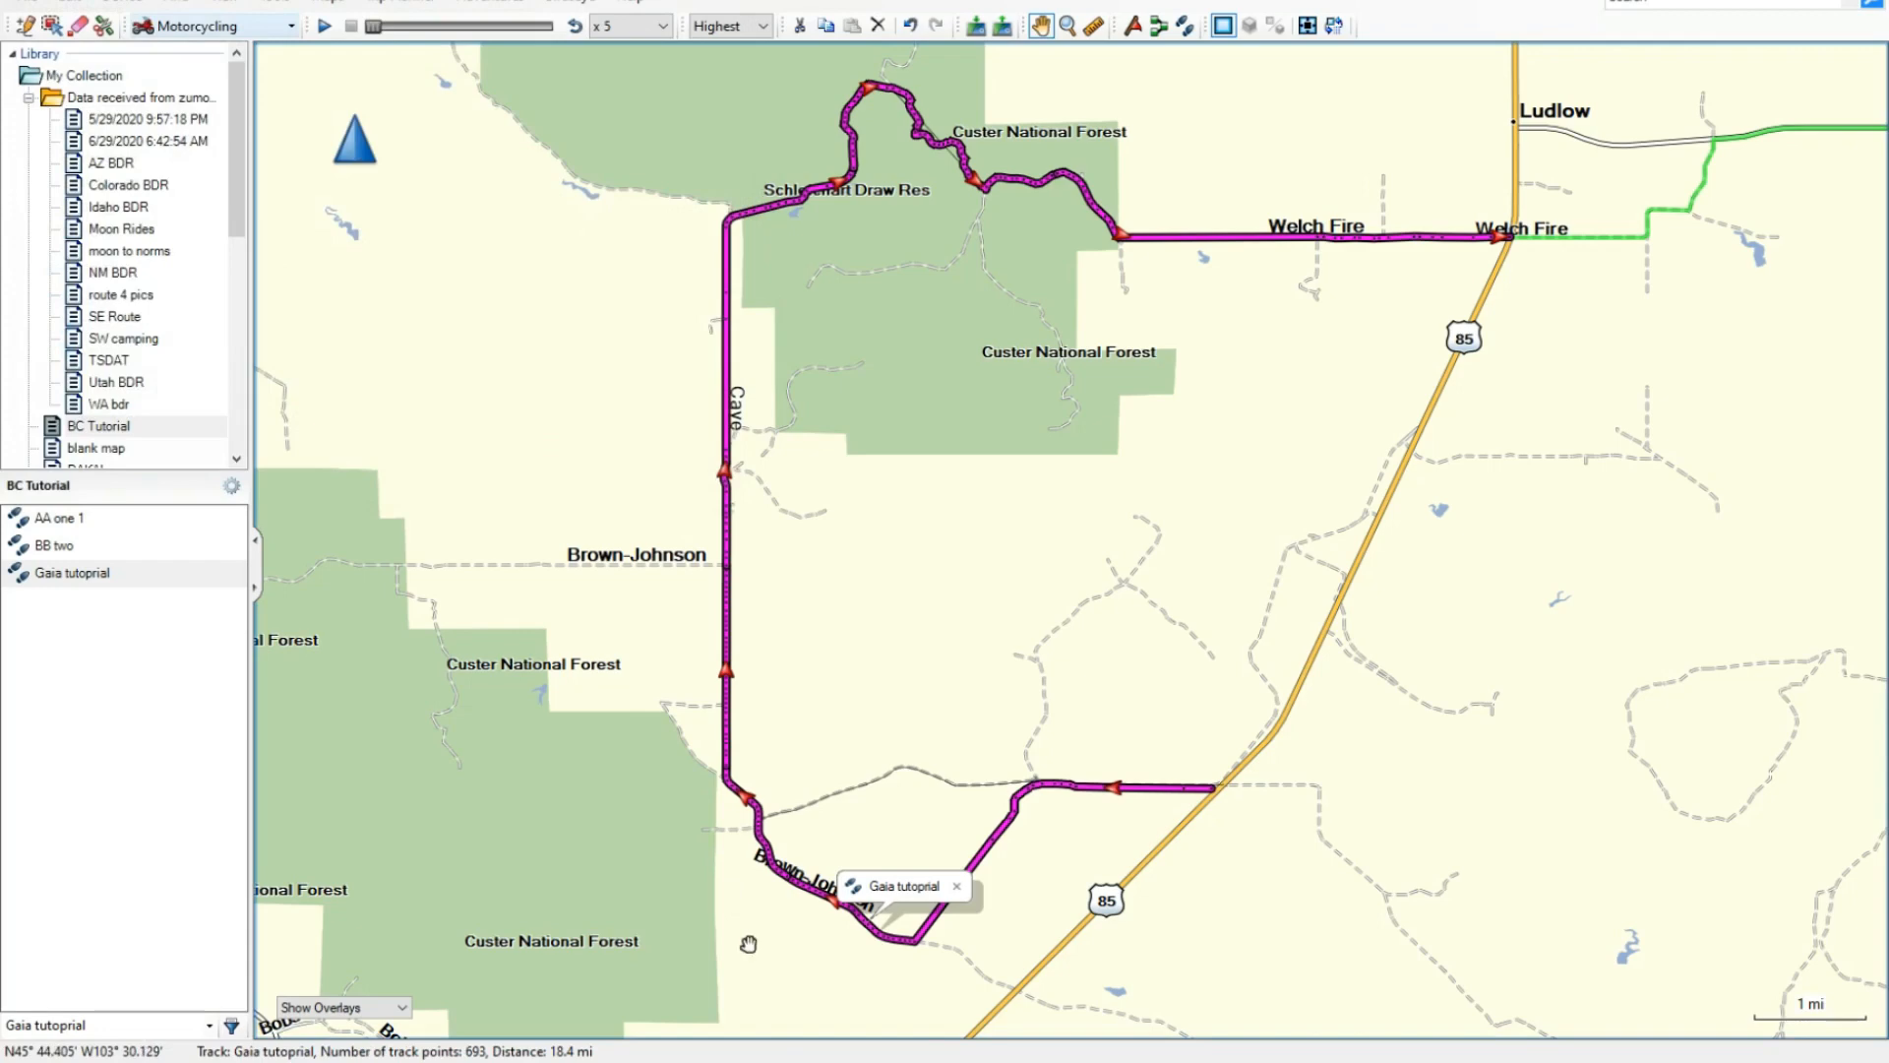
- Switch to Google Earth and import Gaia tutoprial.gpx with KML LineStrings and altitudes adjusted to ground height
left_click(850, 1061)
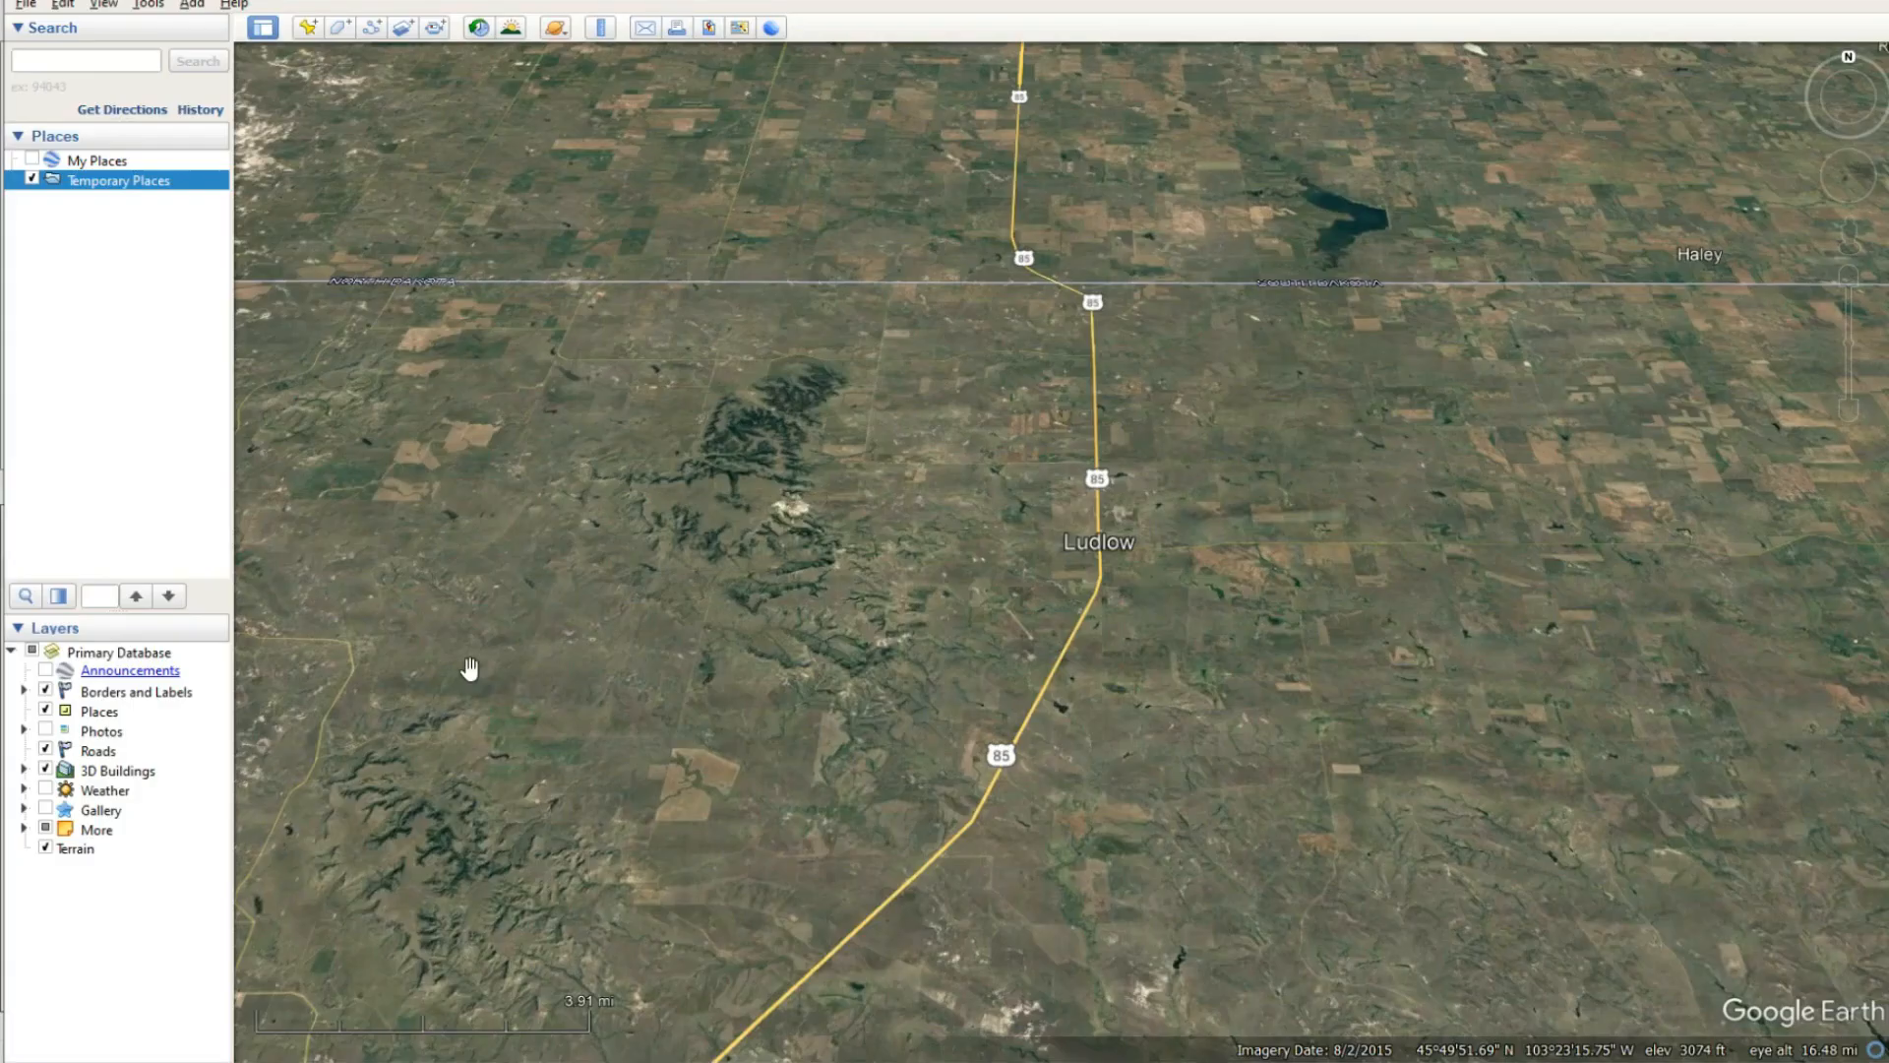
scroll(611, 553, "down", 5)
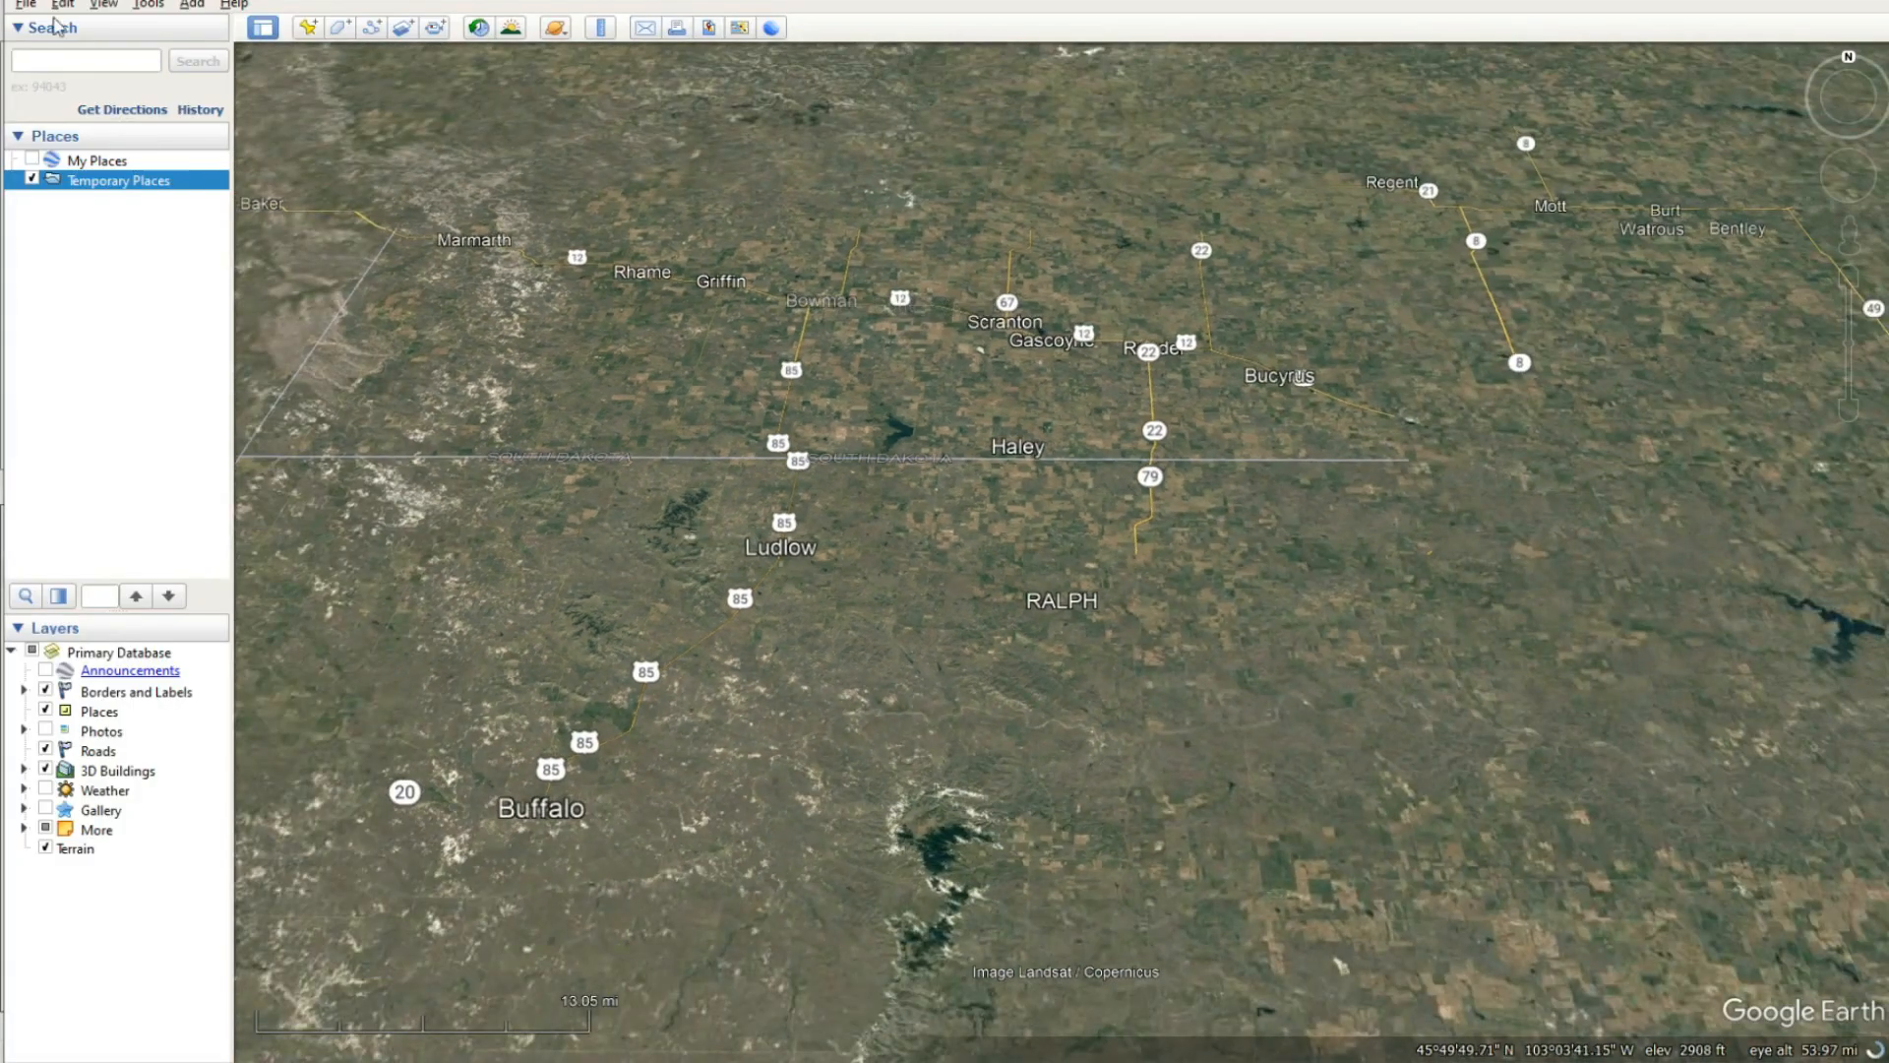
left_click(25, 4)
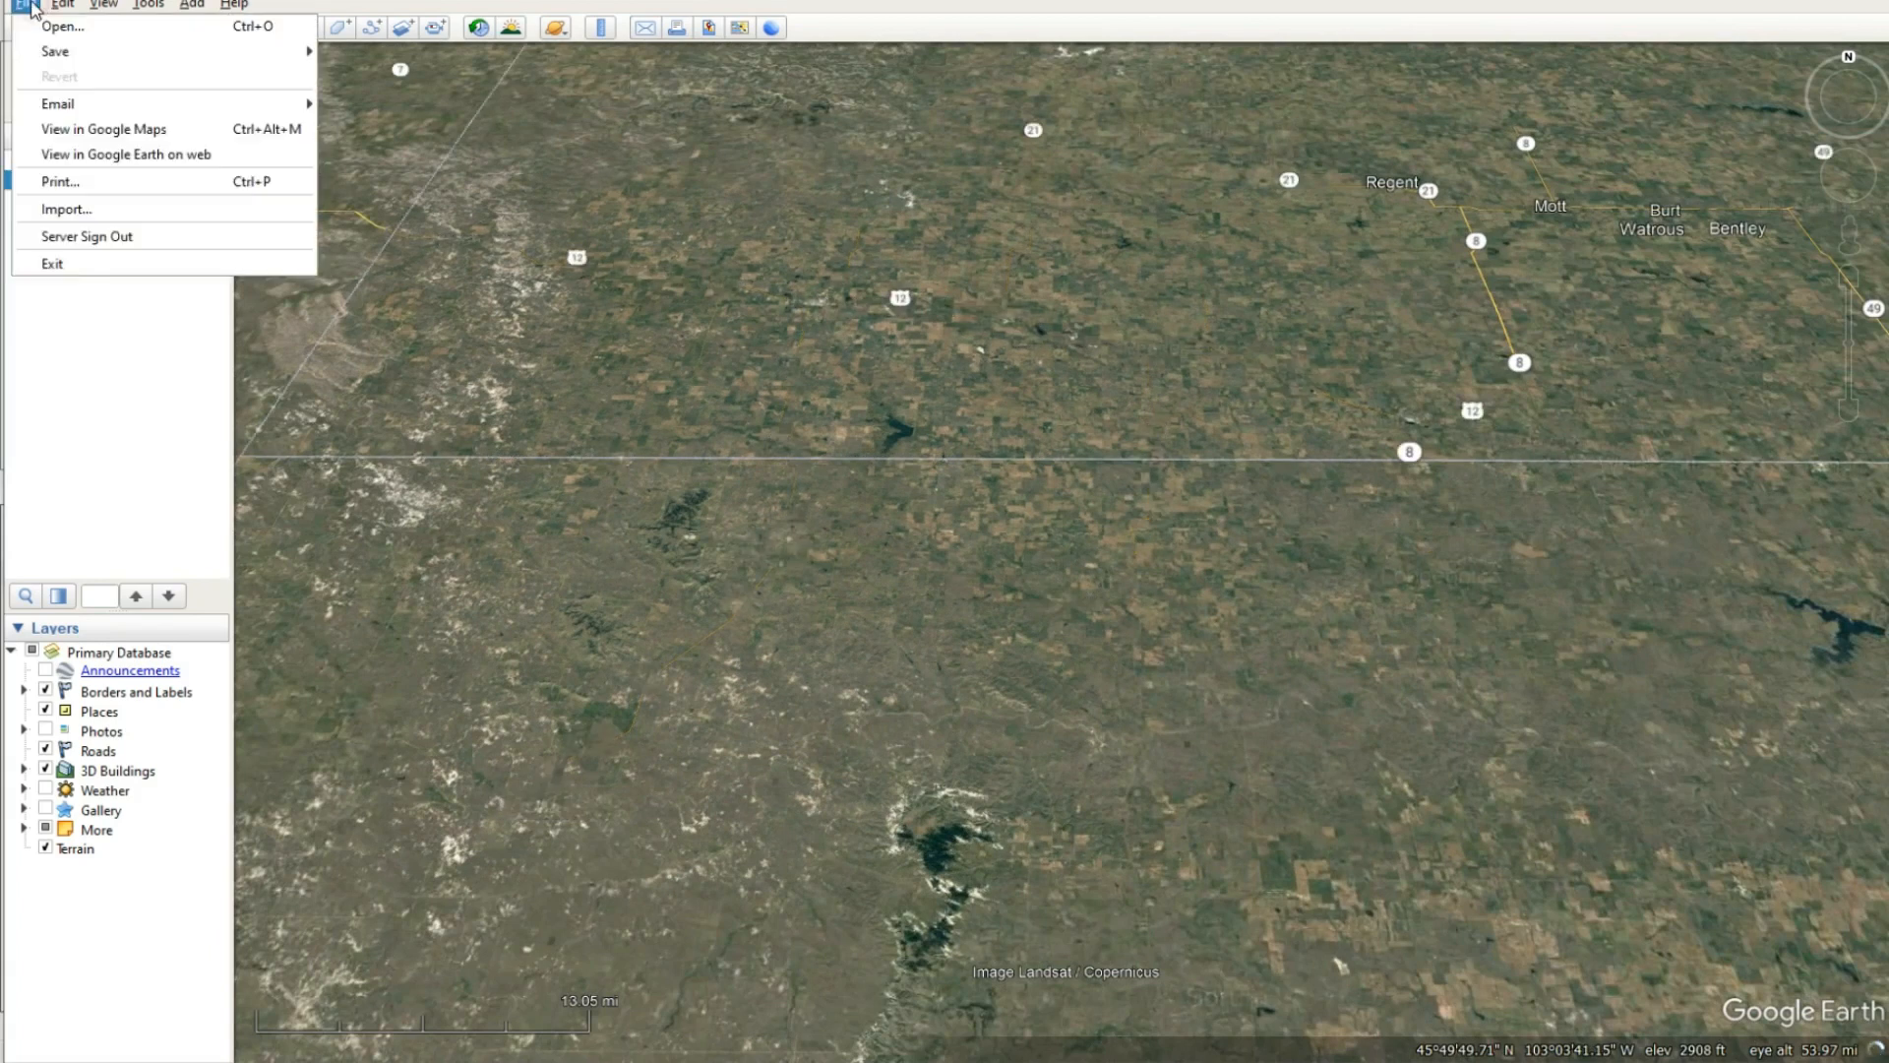
left_click(110, 211)
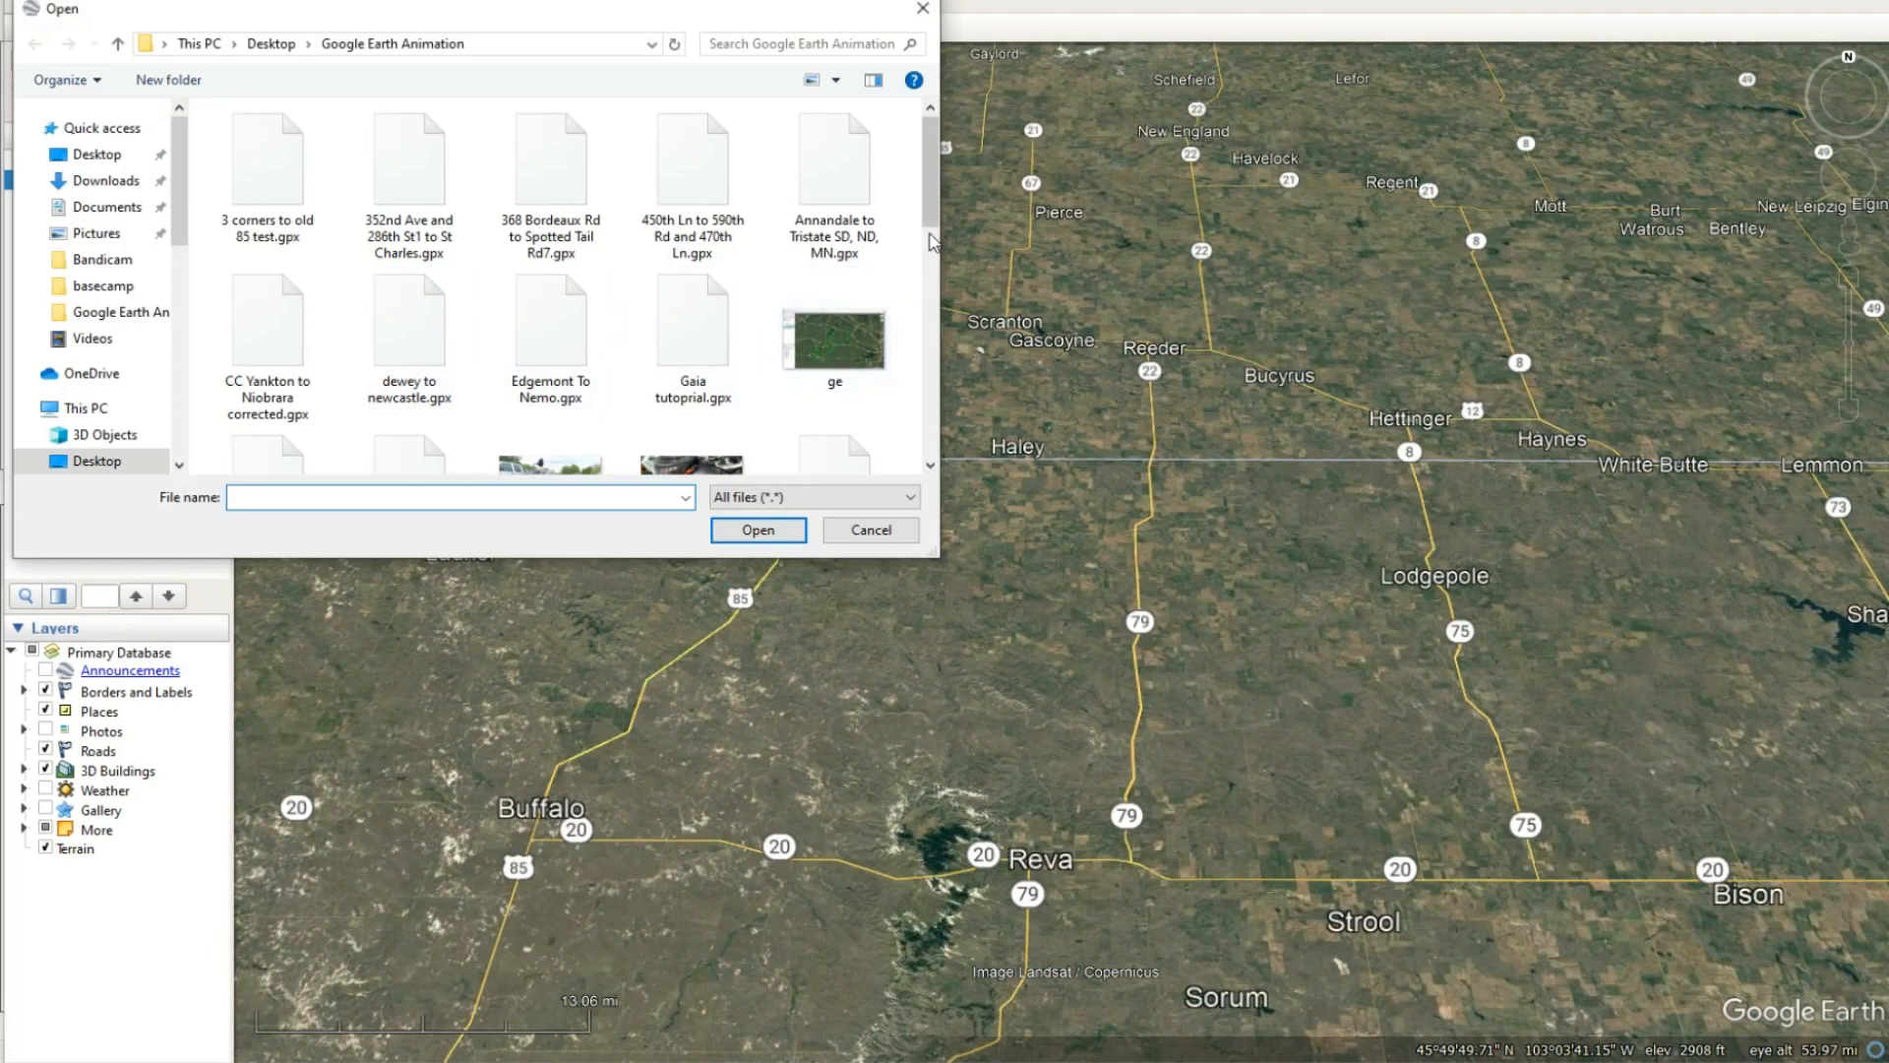
left_click(696, 354)
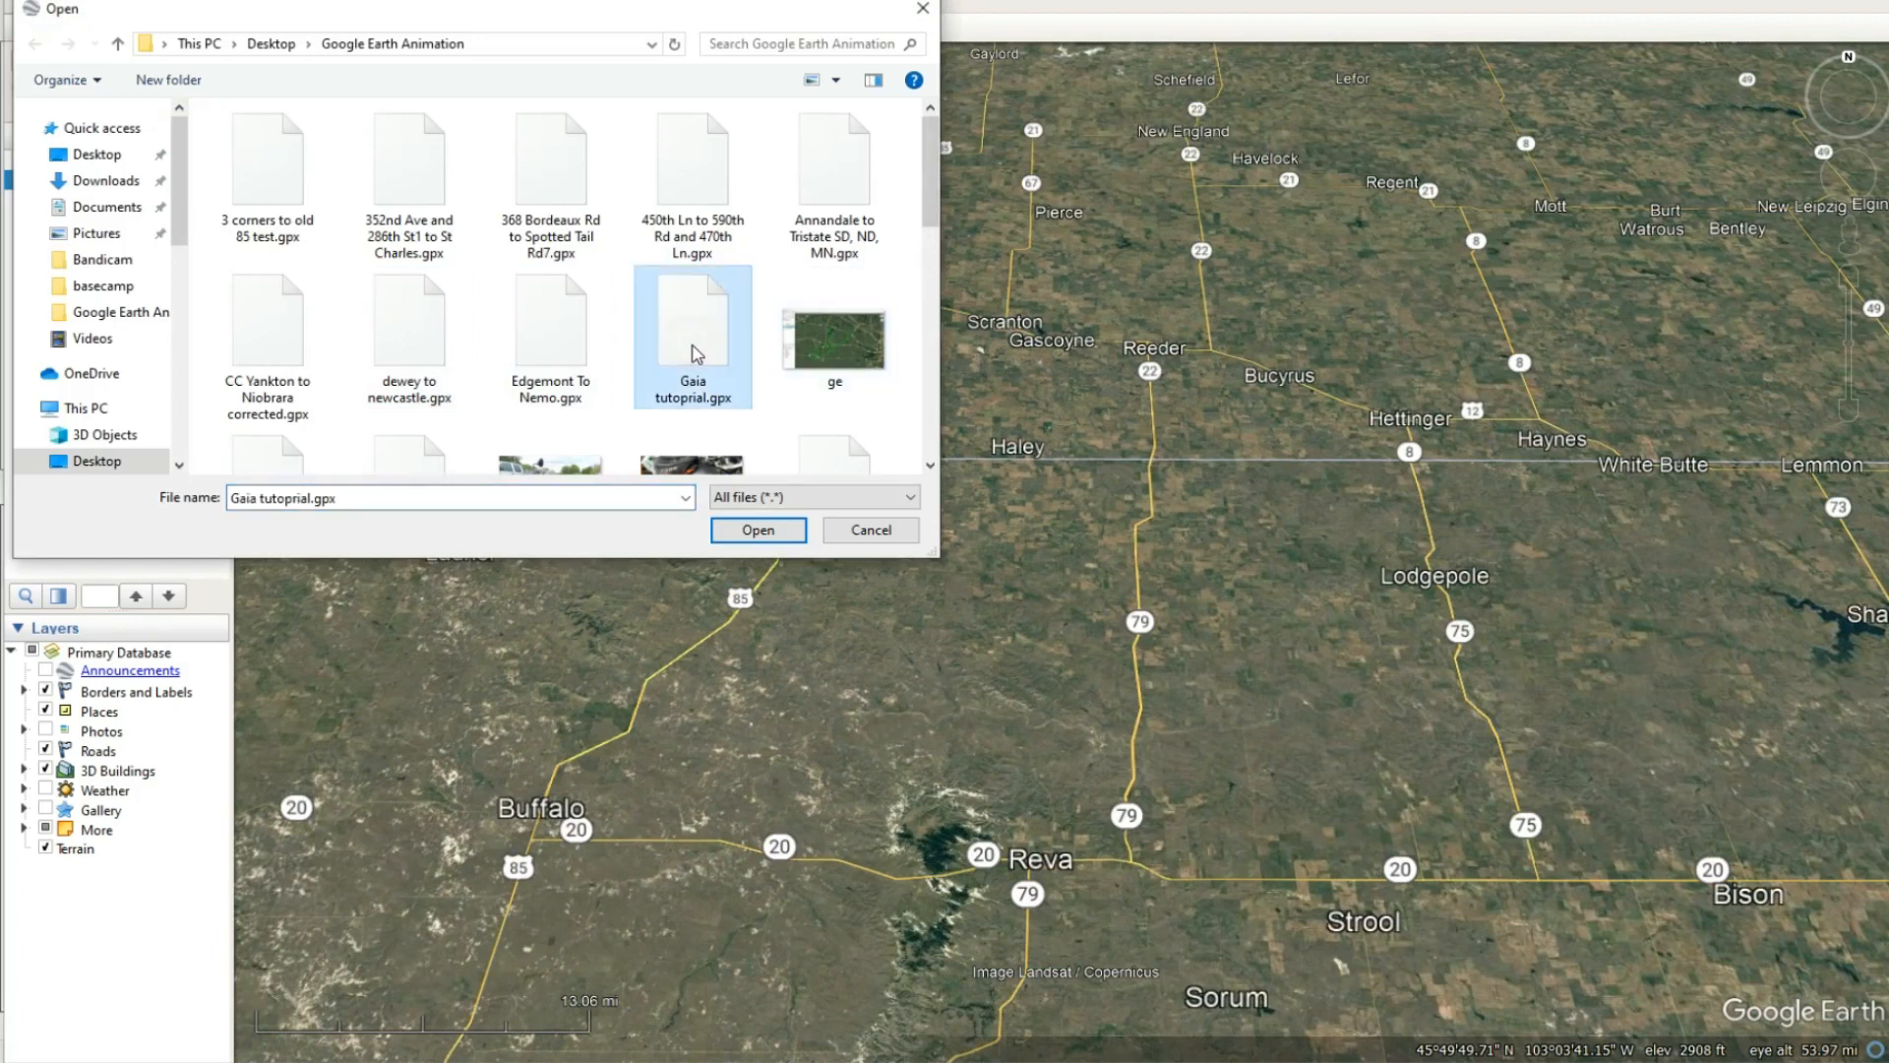
left_click(758, 529)
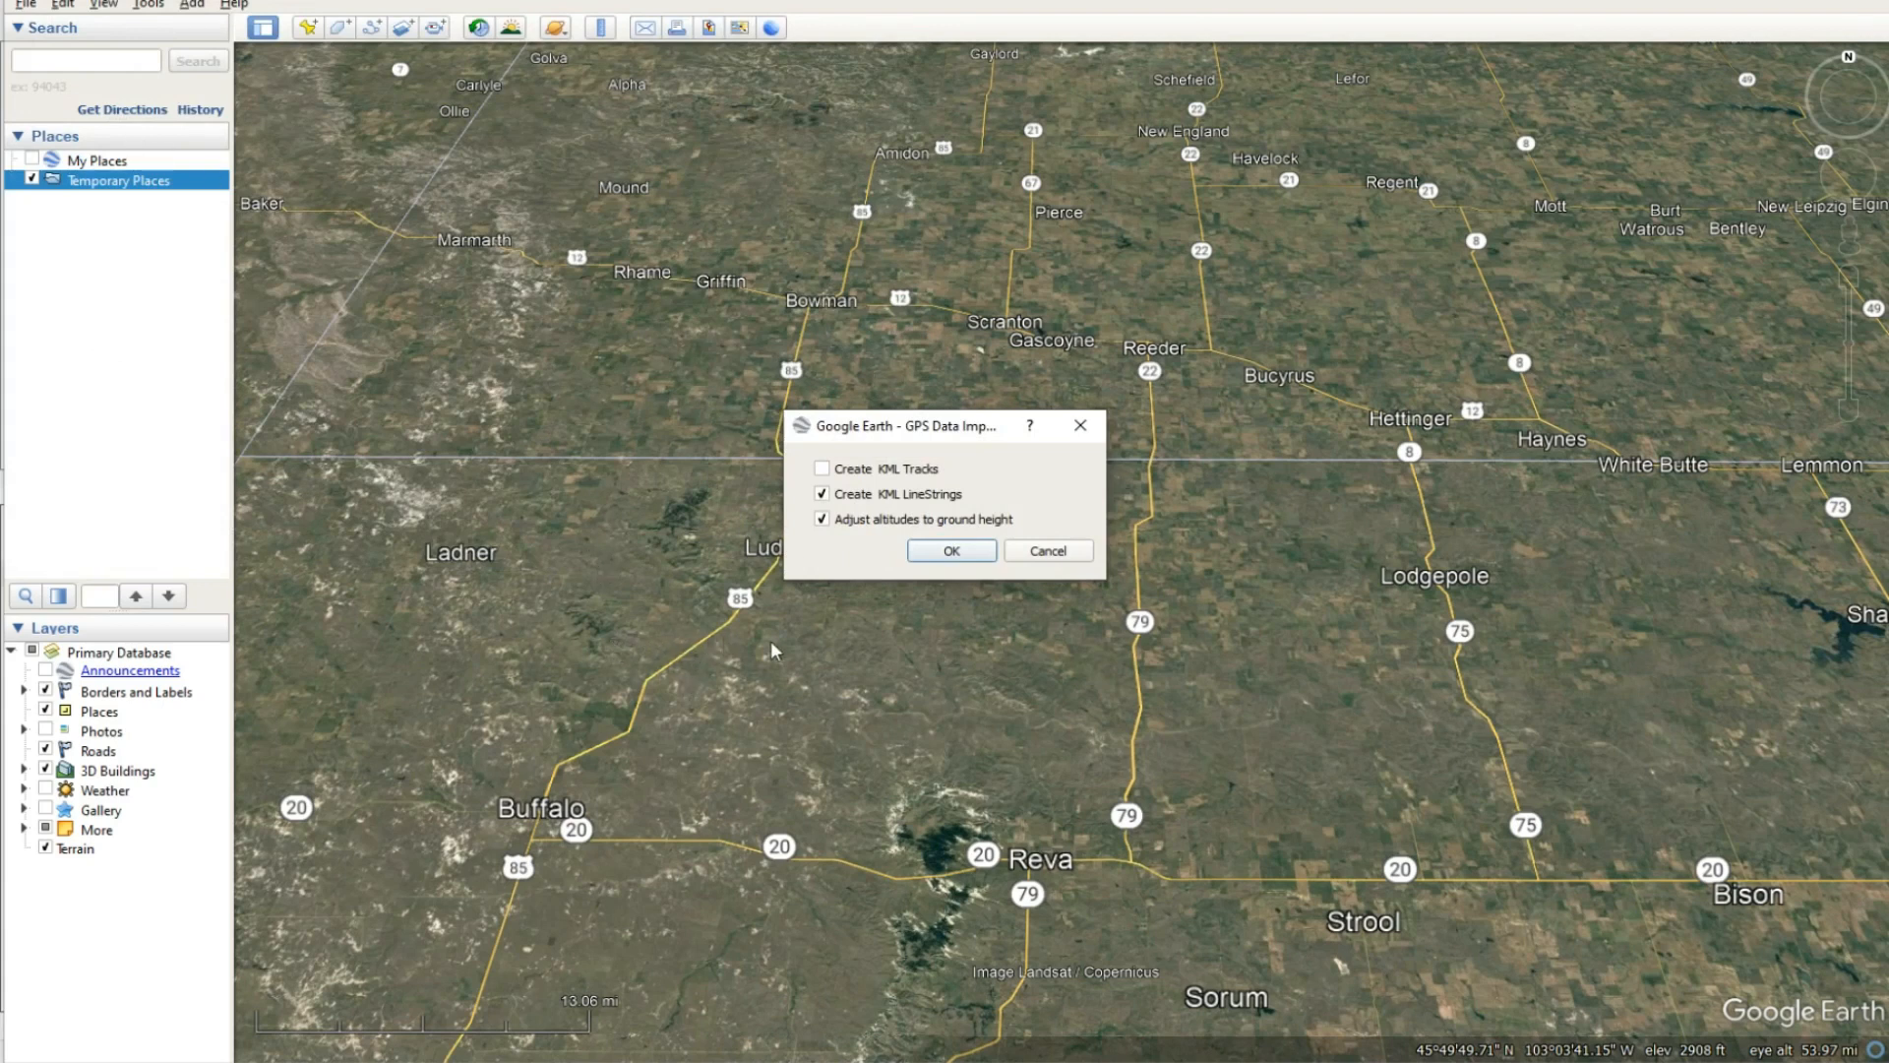
left_click(949, 553)
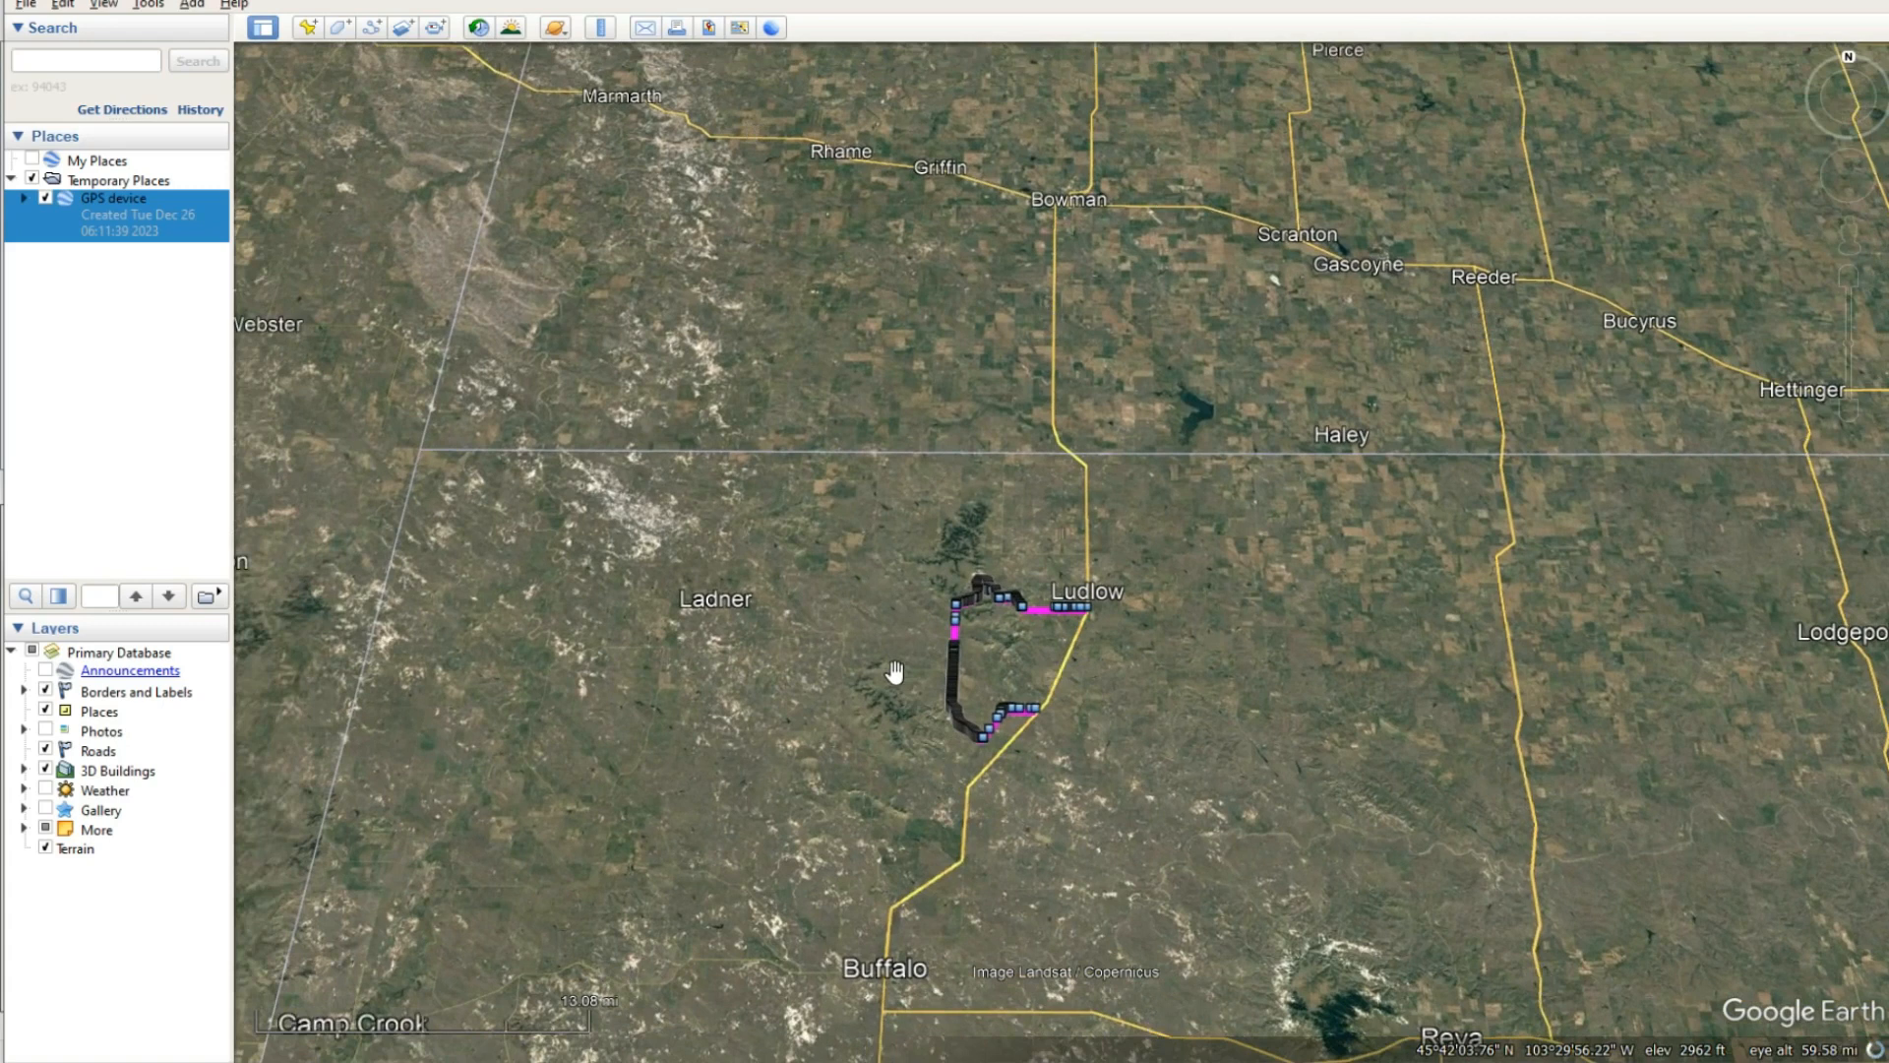
- Expand the imported GPS device data down to the Gaia tutoprial track and hide both its Points and its Path
scroll(893, 674, "up", 4)
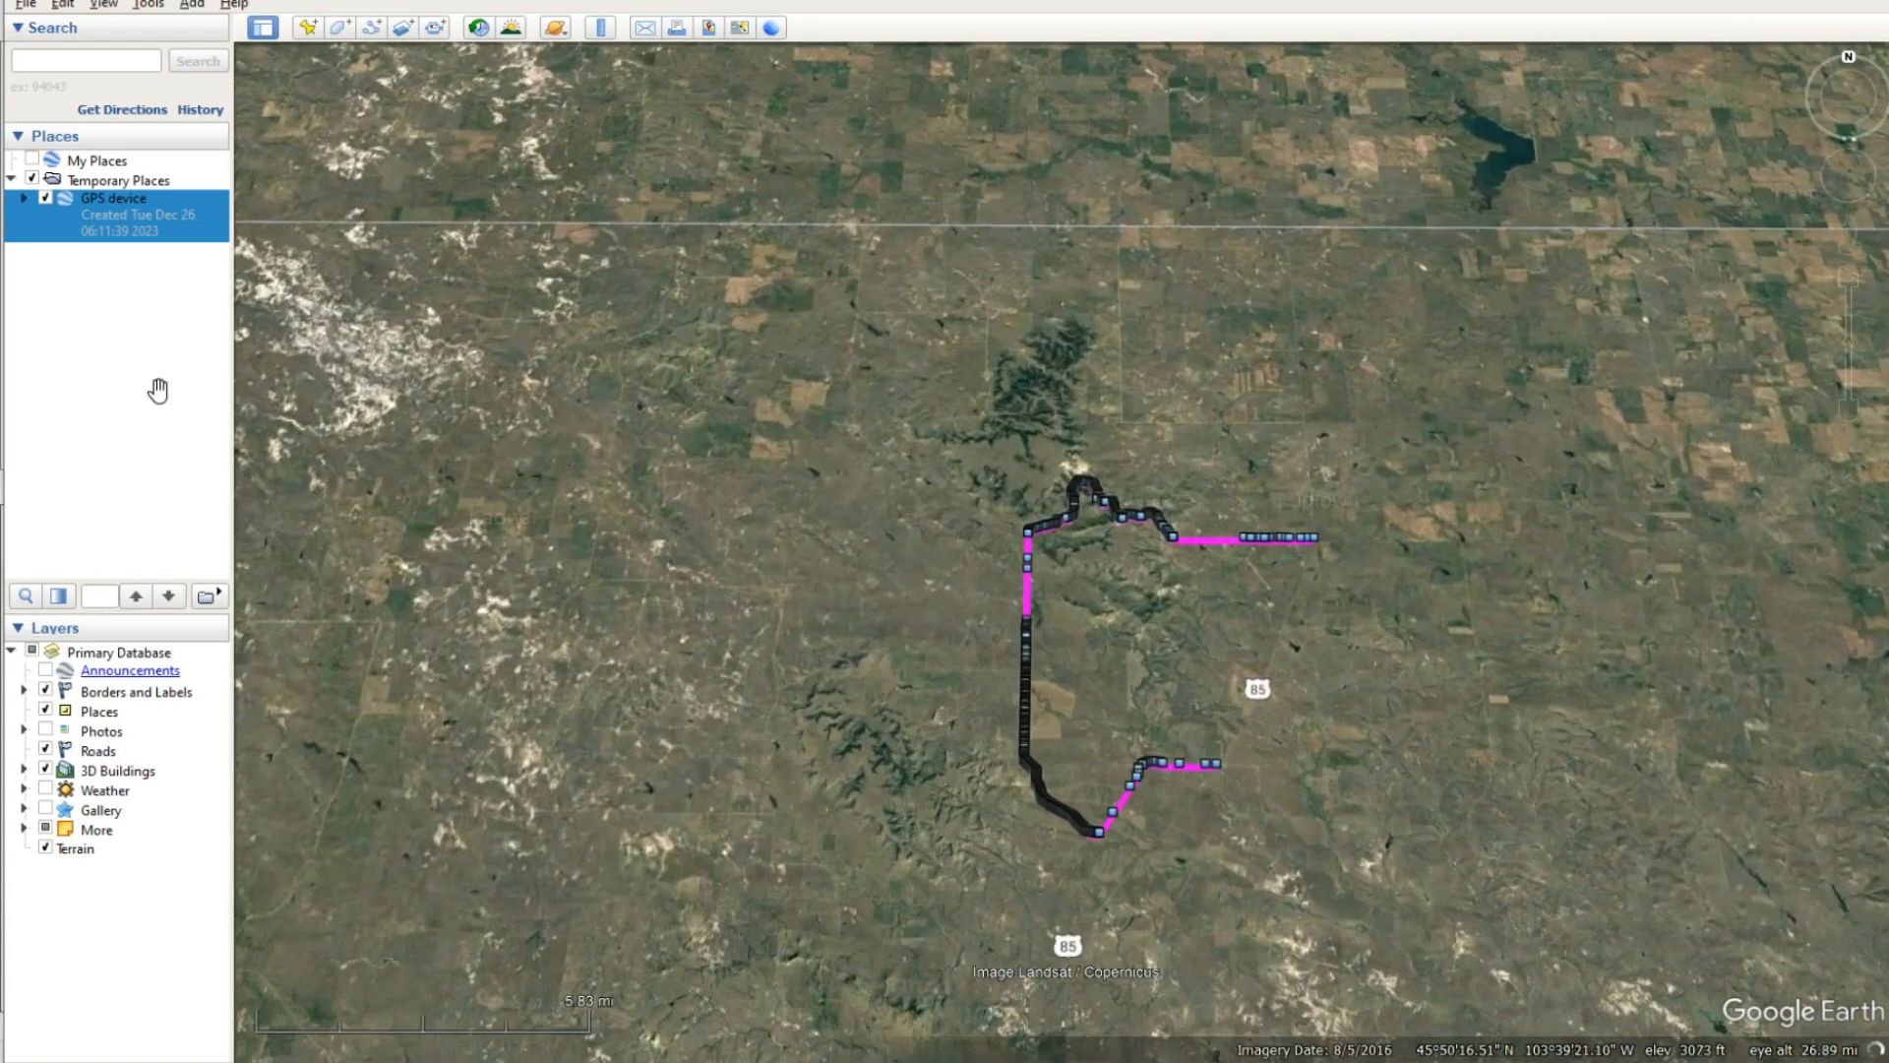
left_click(24, 199)
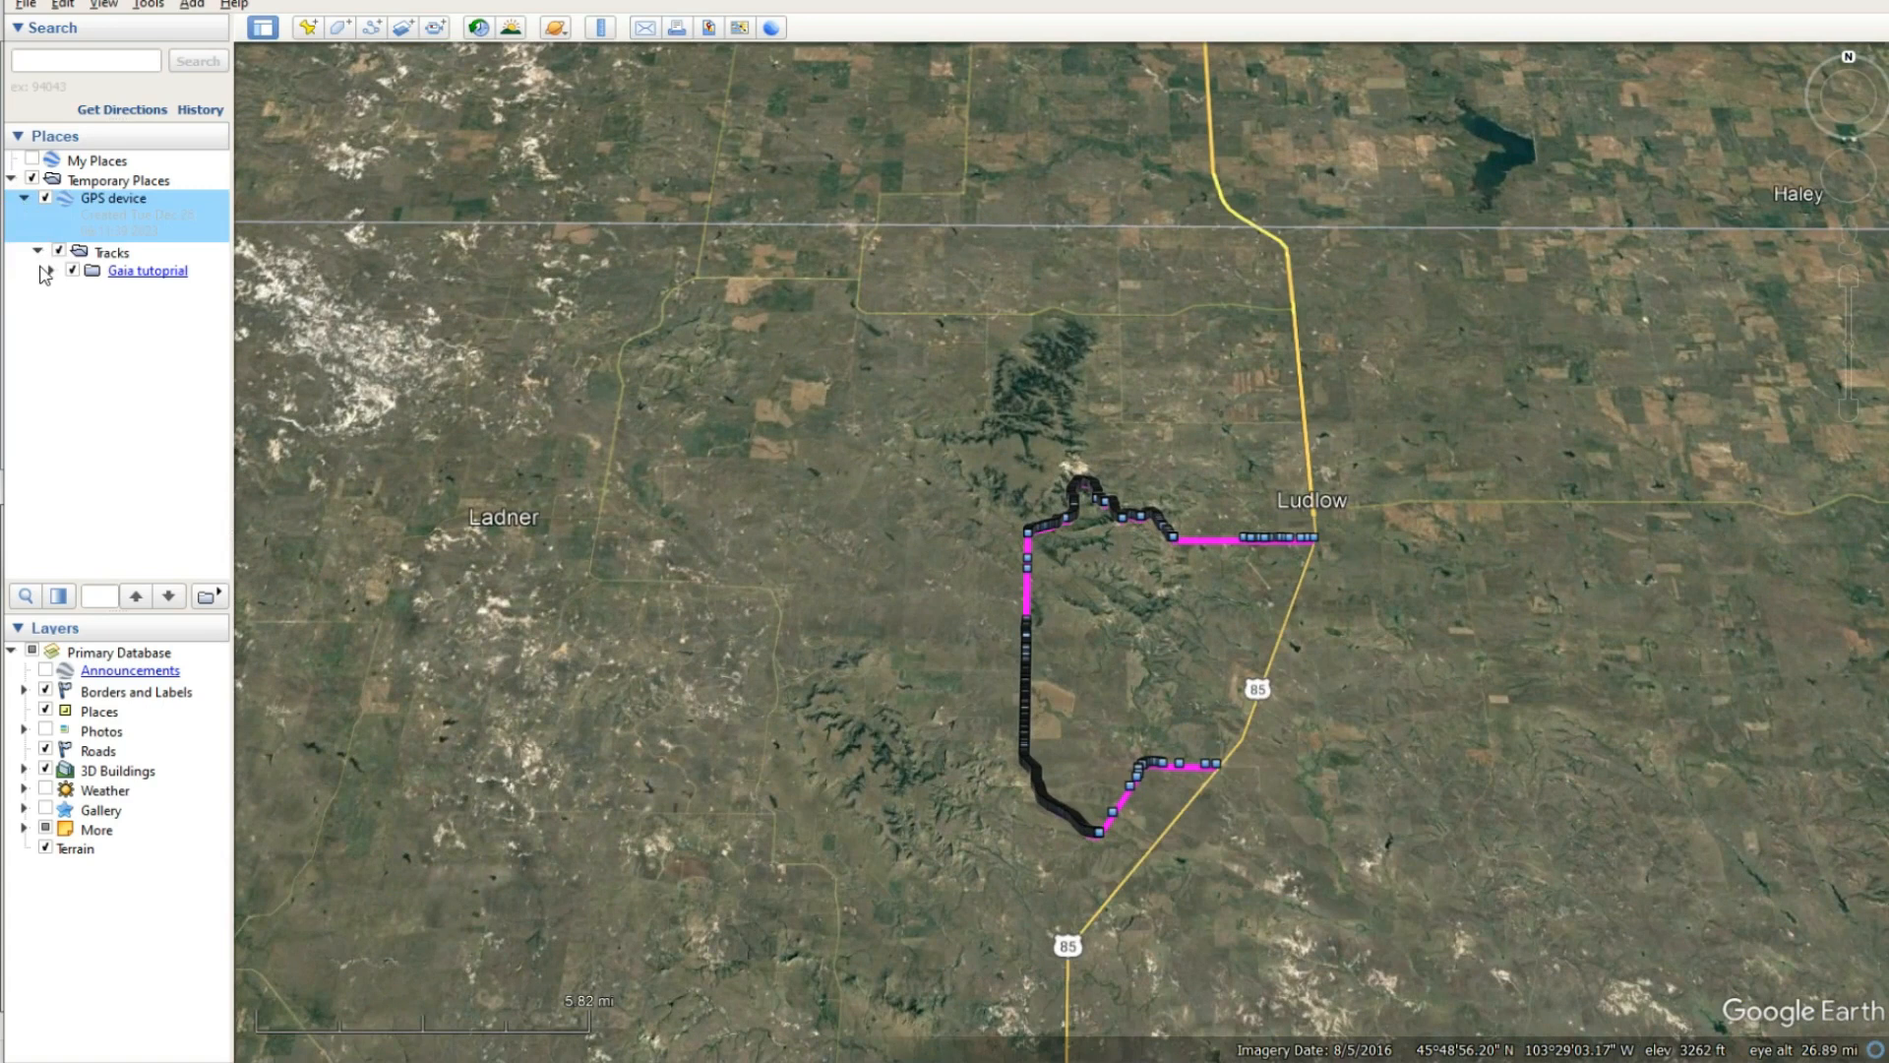
left_click(44, 275)
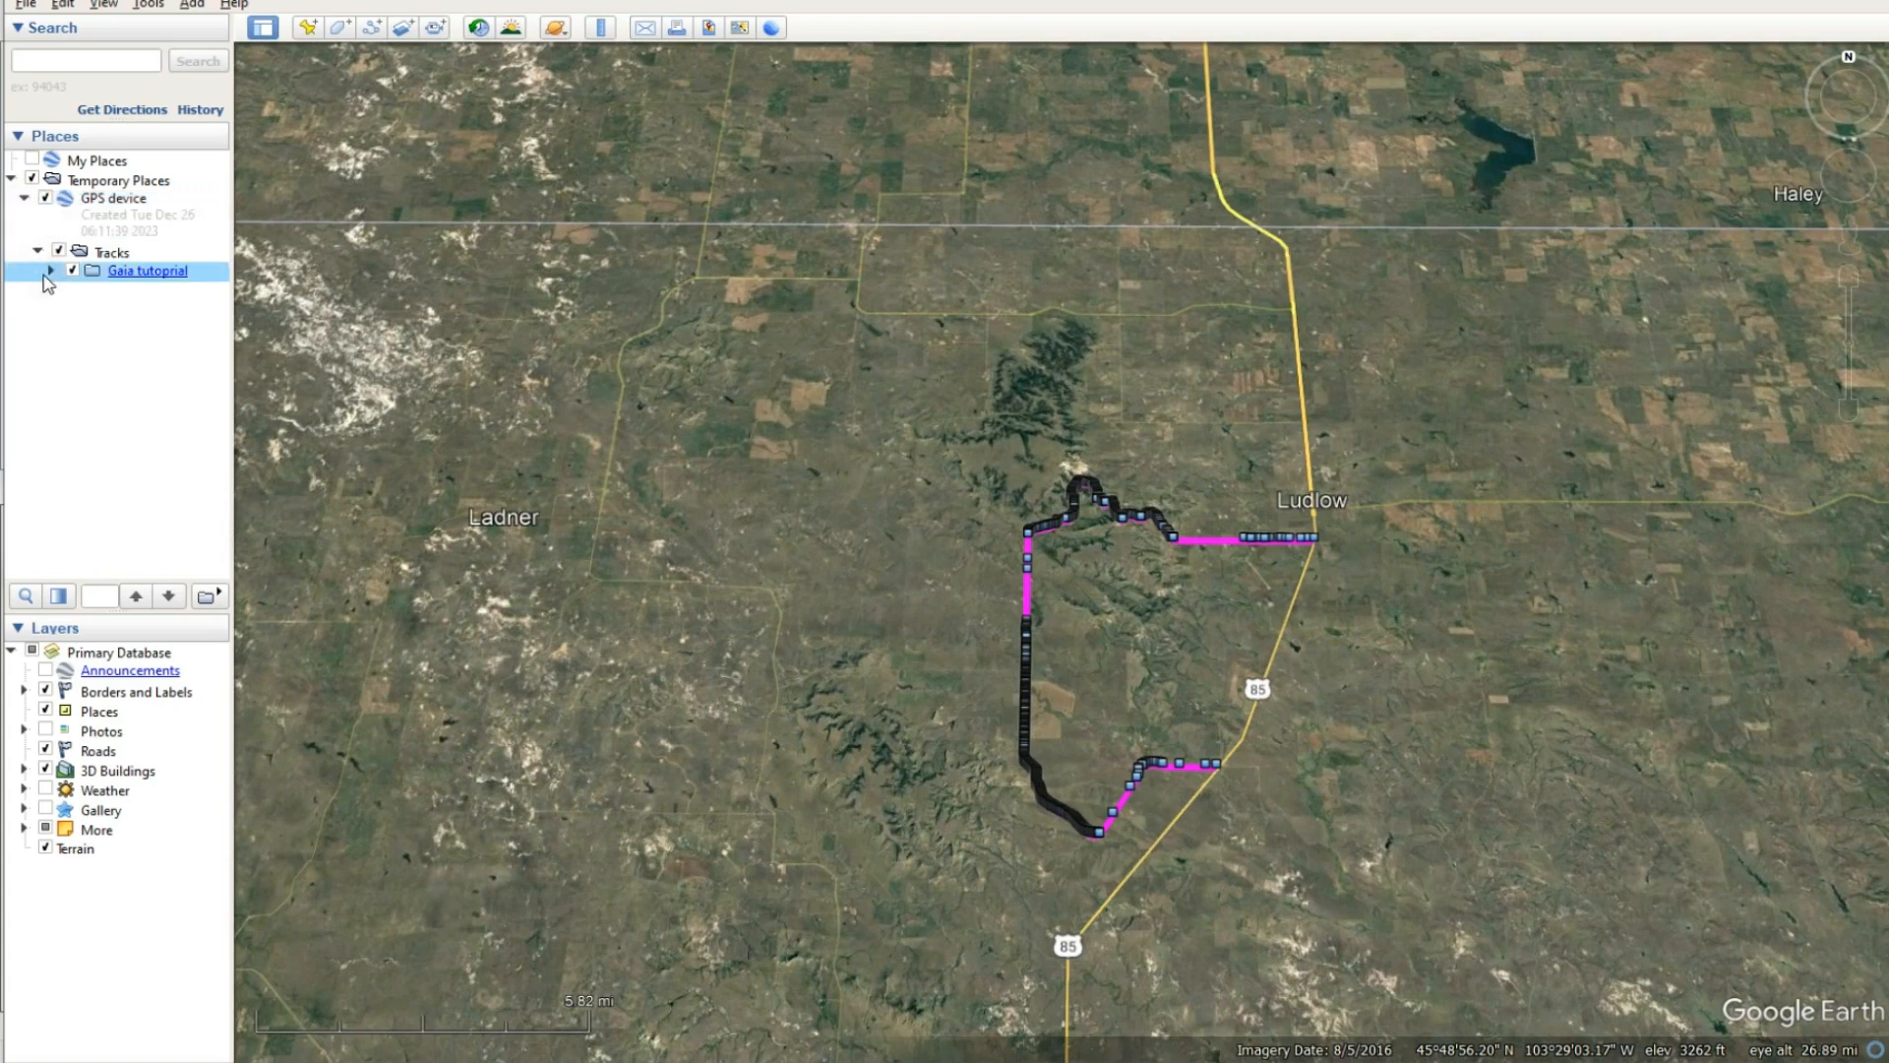
left_click(53, 270)
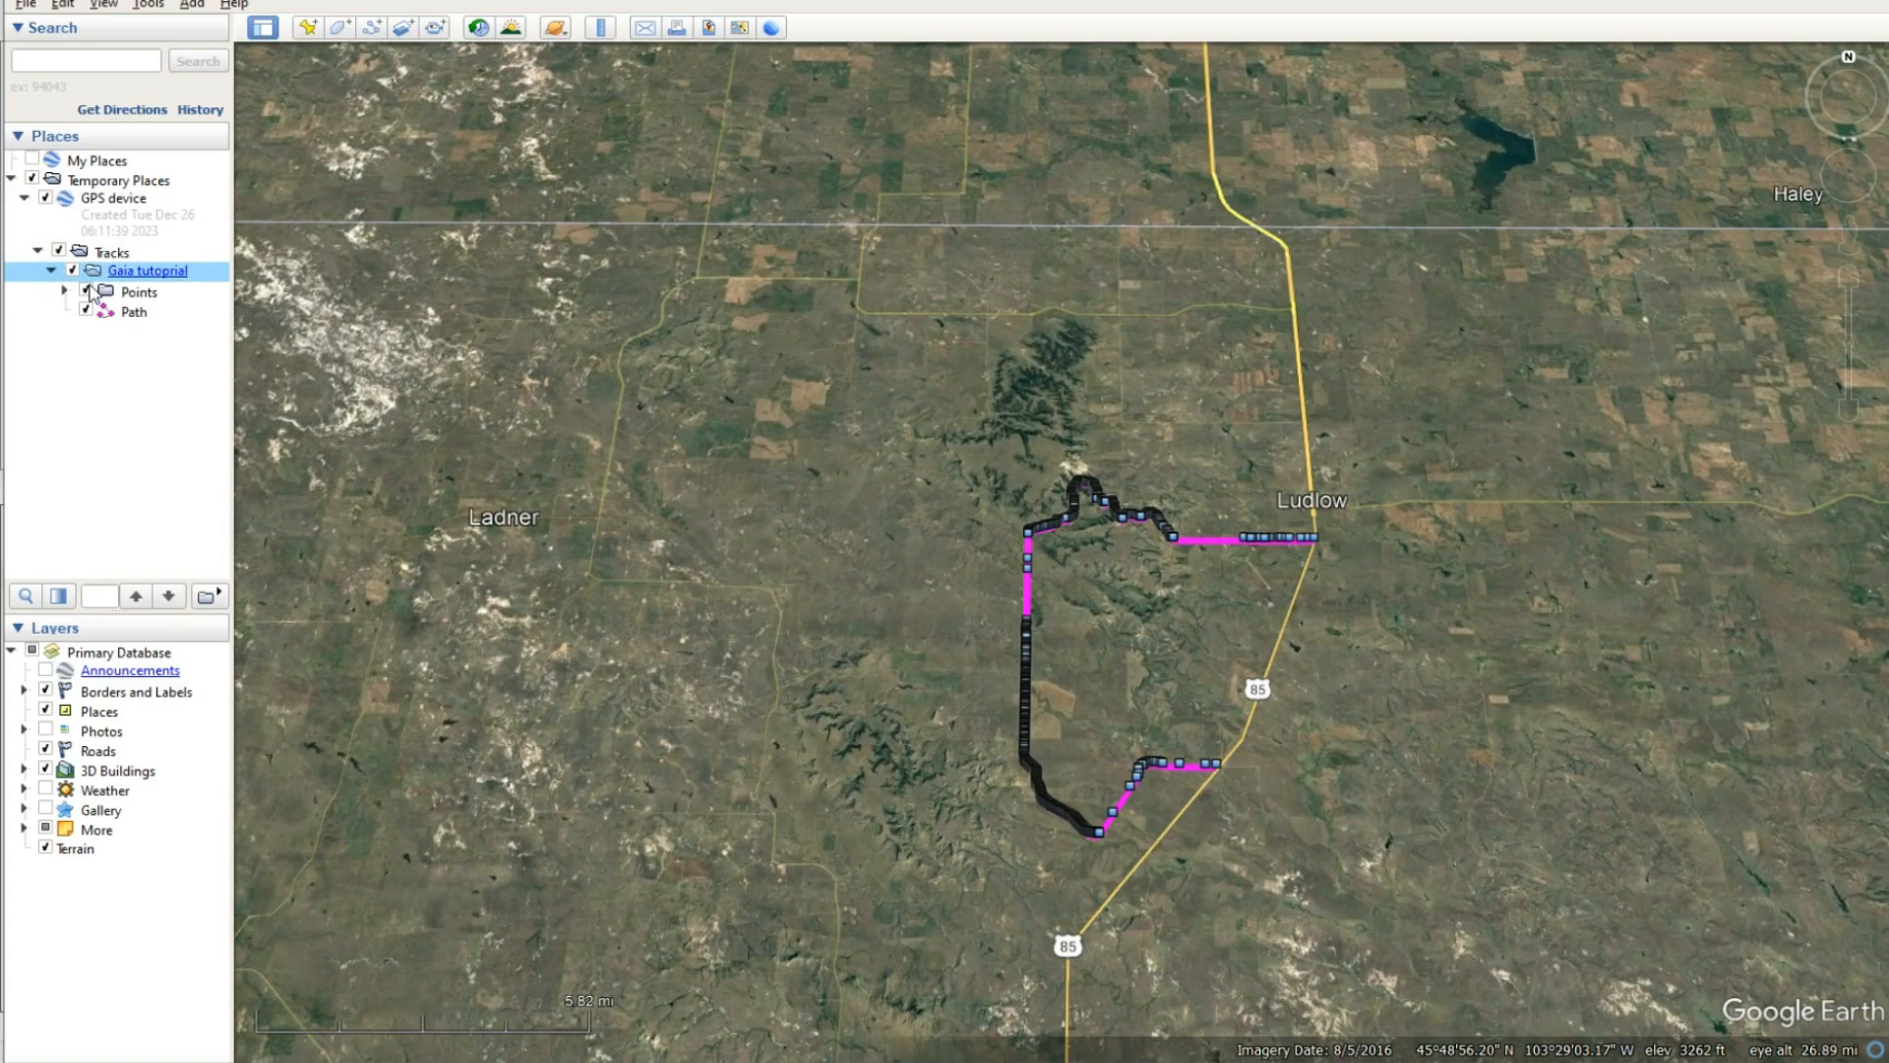
left_click(85, 291)
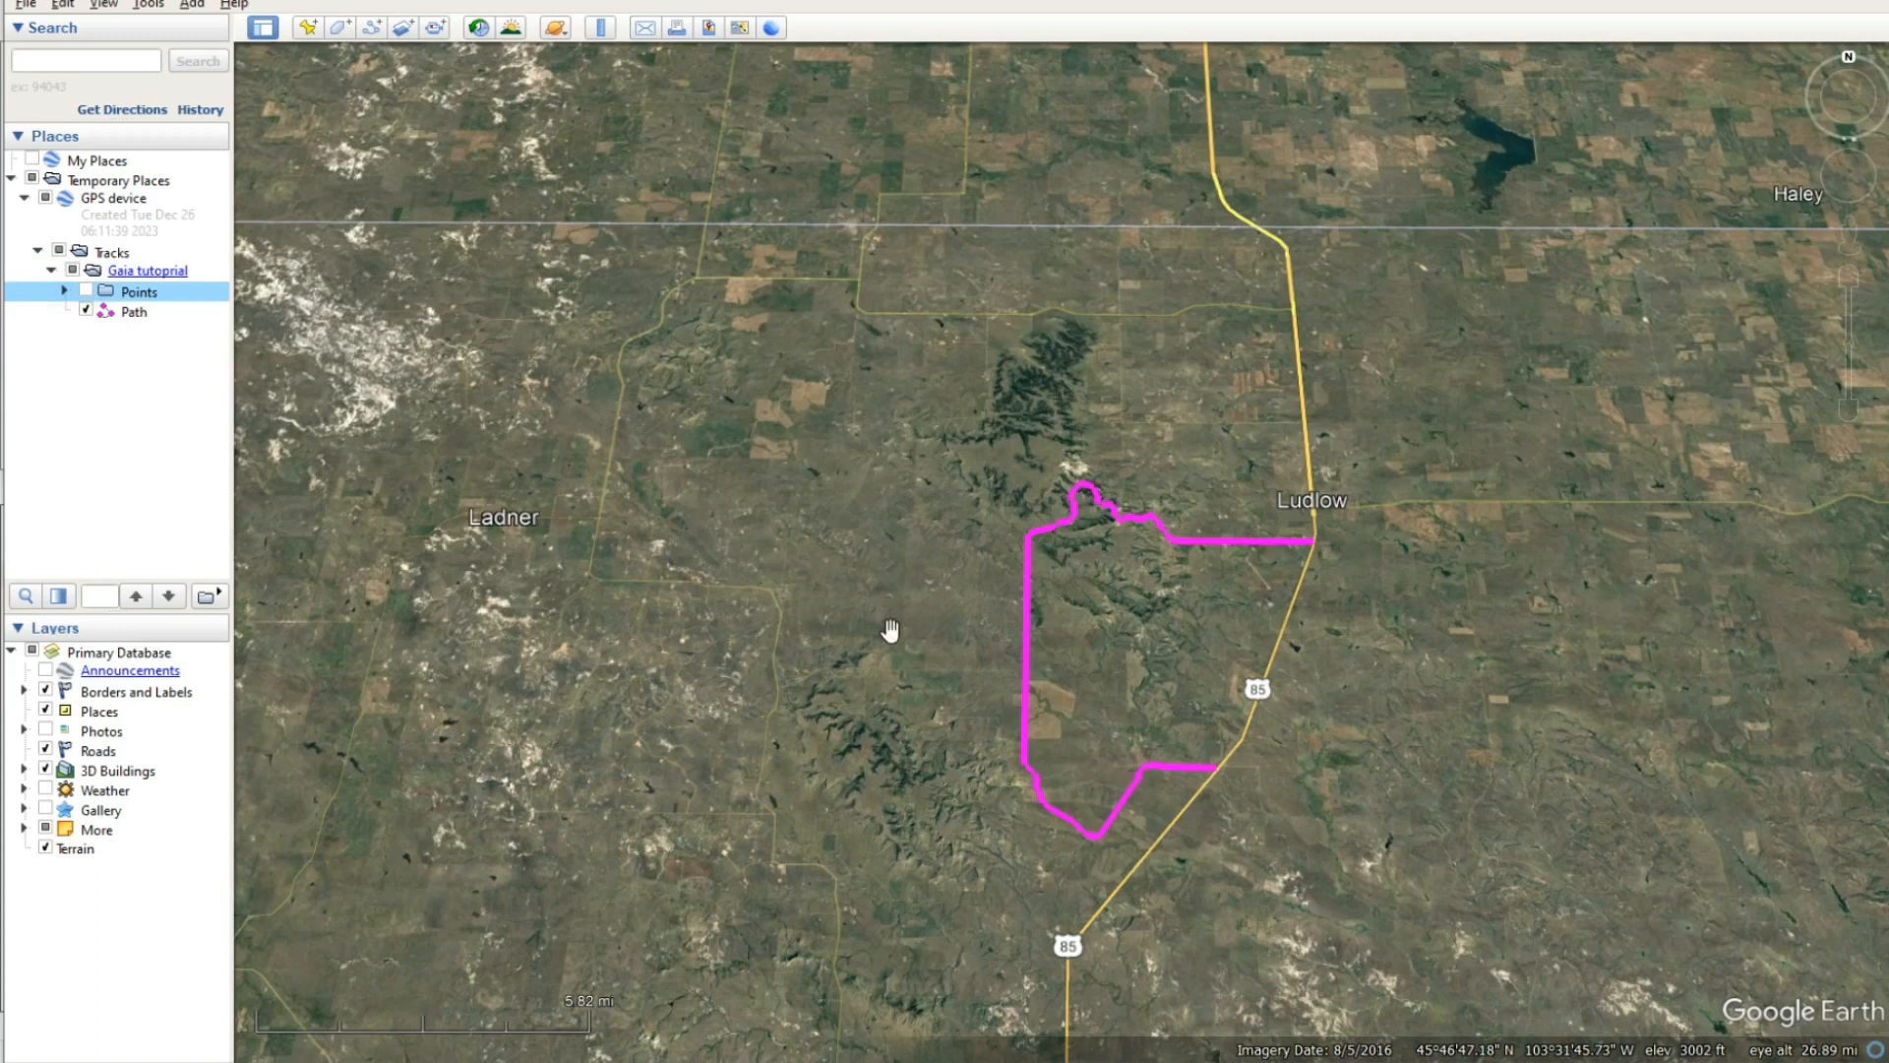
left_click(85, 310)
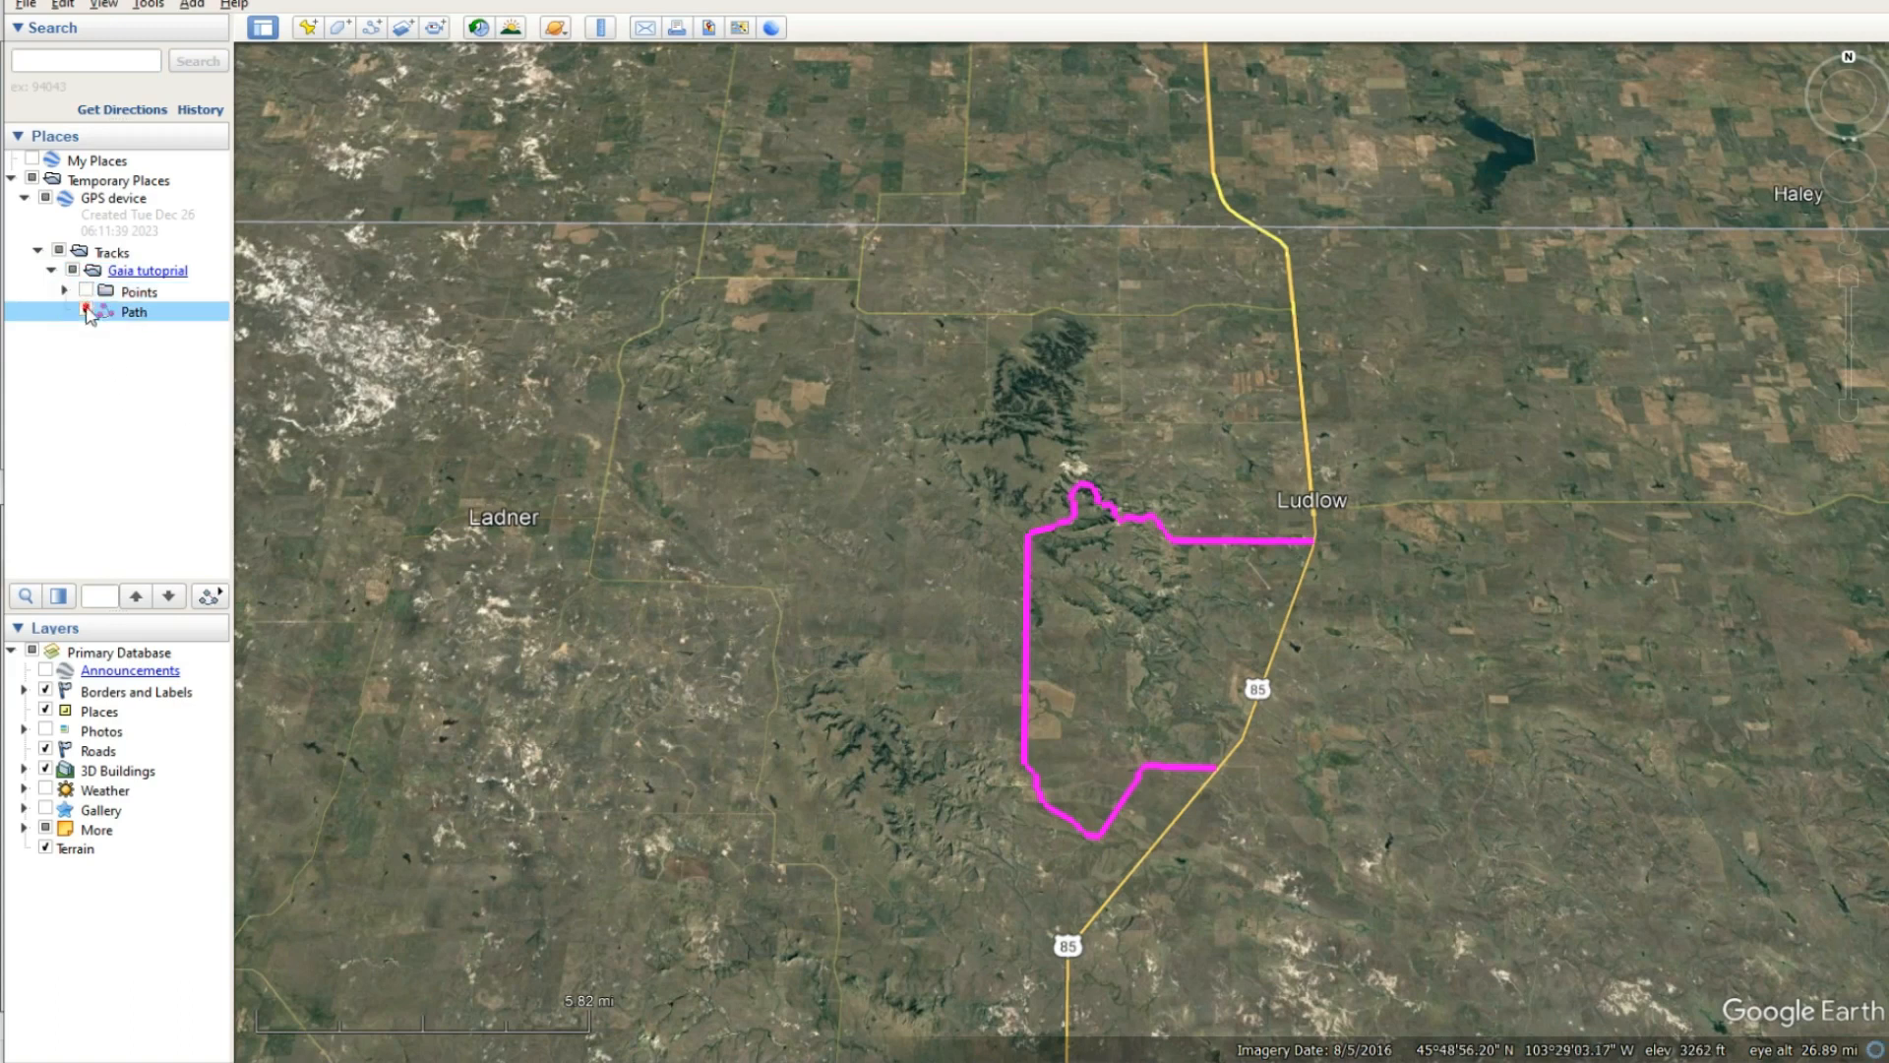
- Play a tour along the Gaia tutoprial path, showing and hiding the path line during the flight and leaving it hidden
left_click(209, 595)
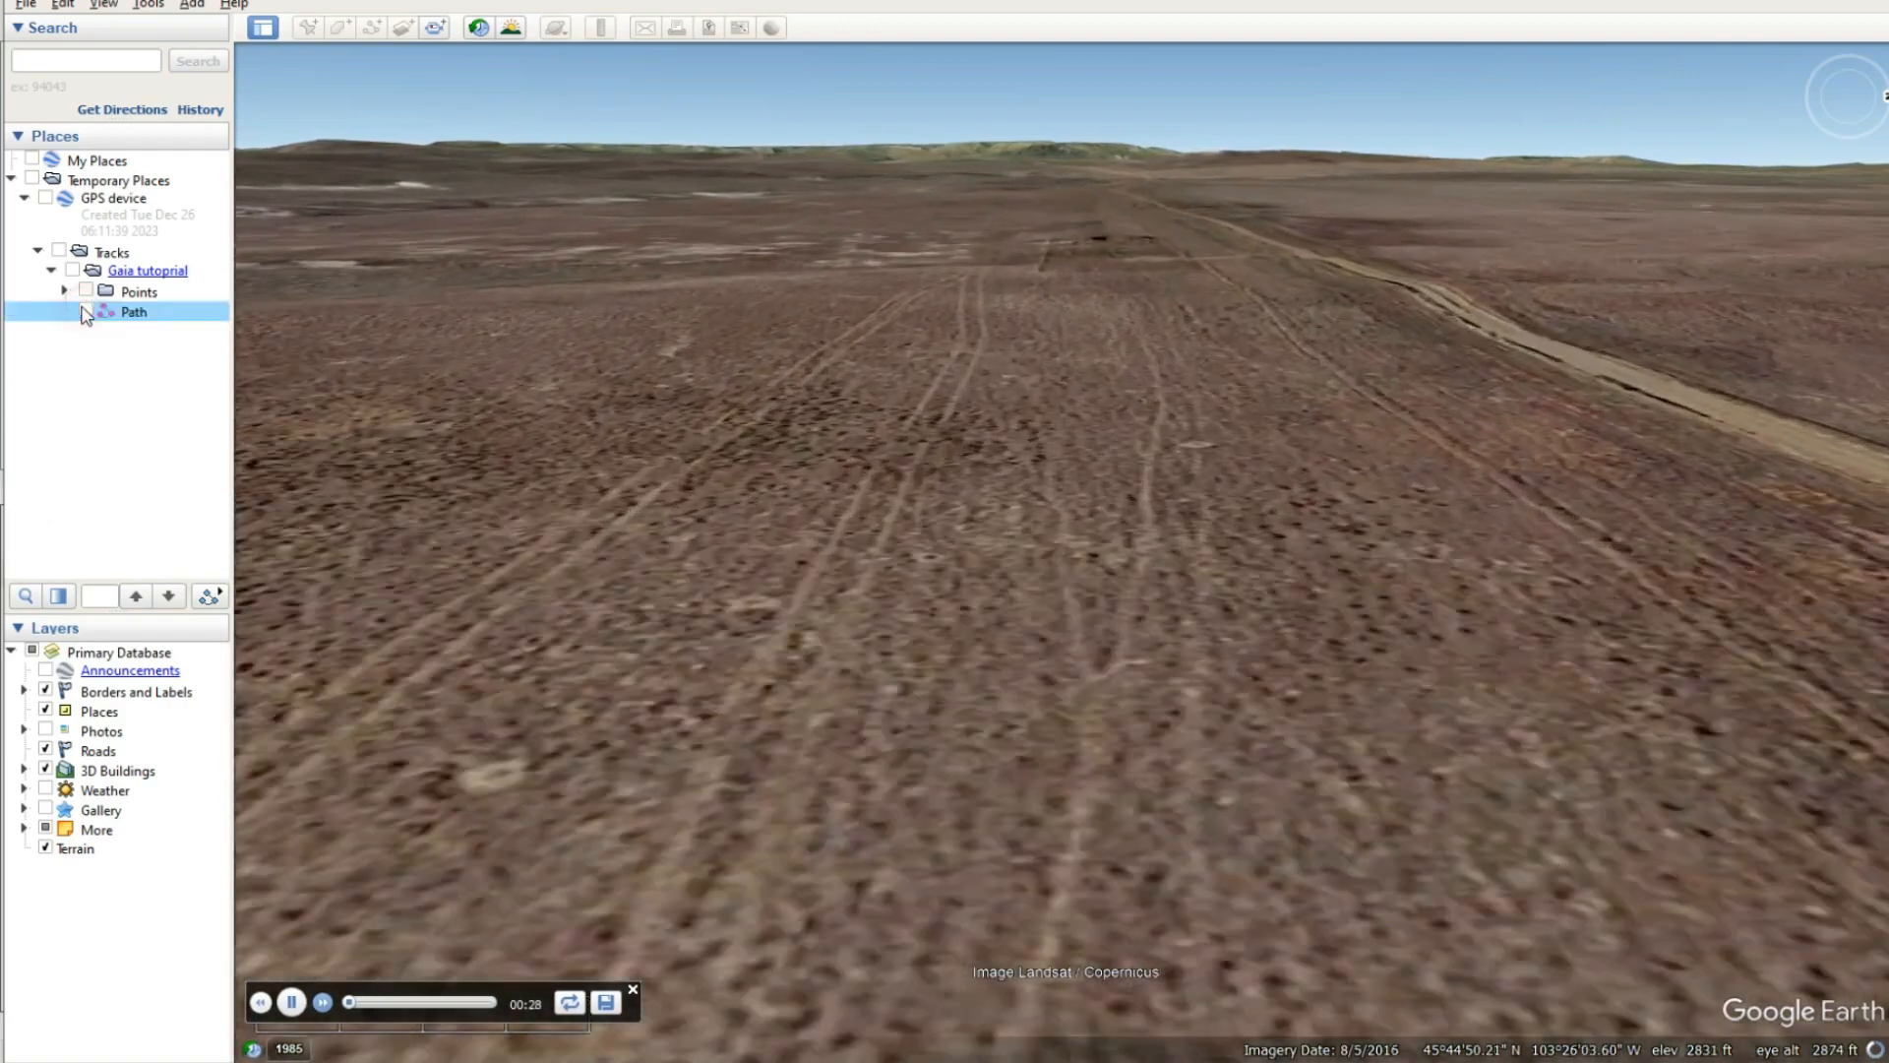
left_click(85, 311)
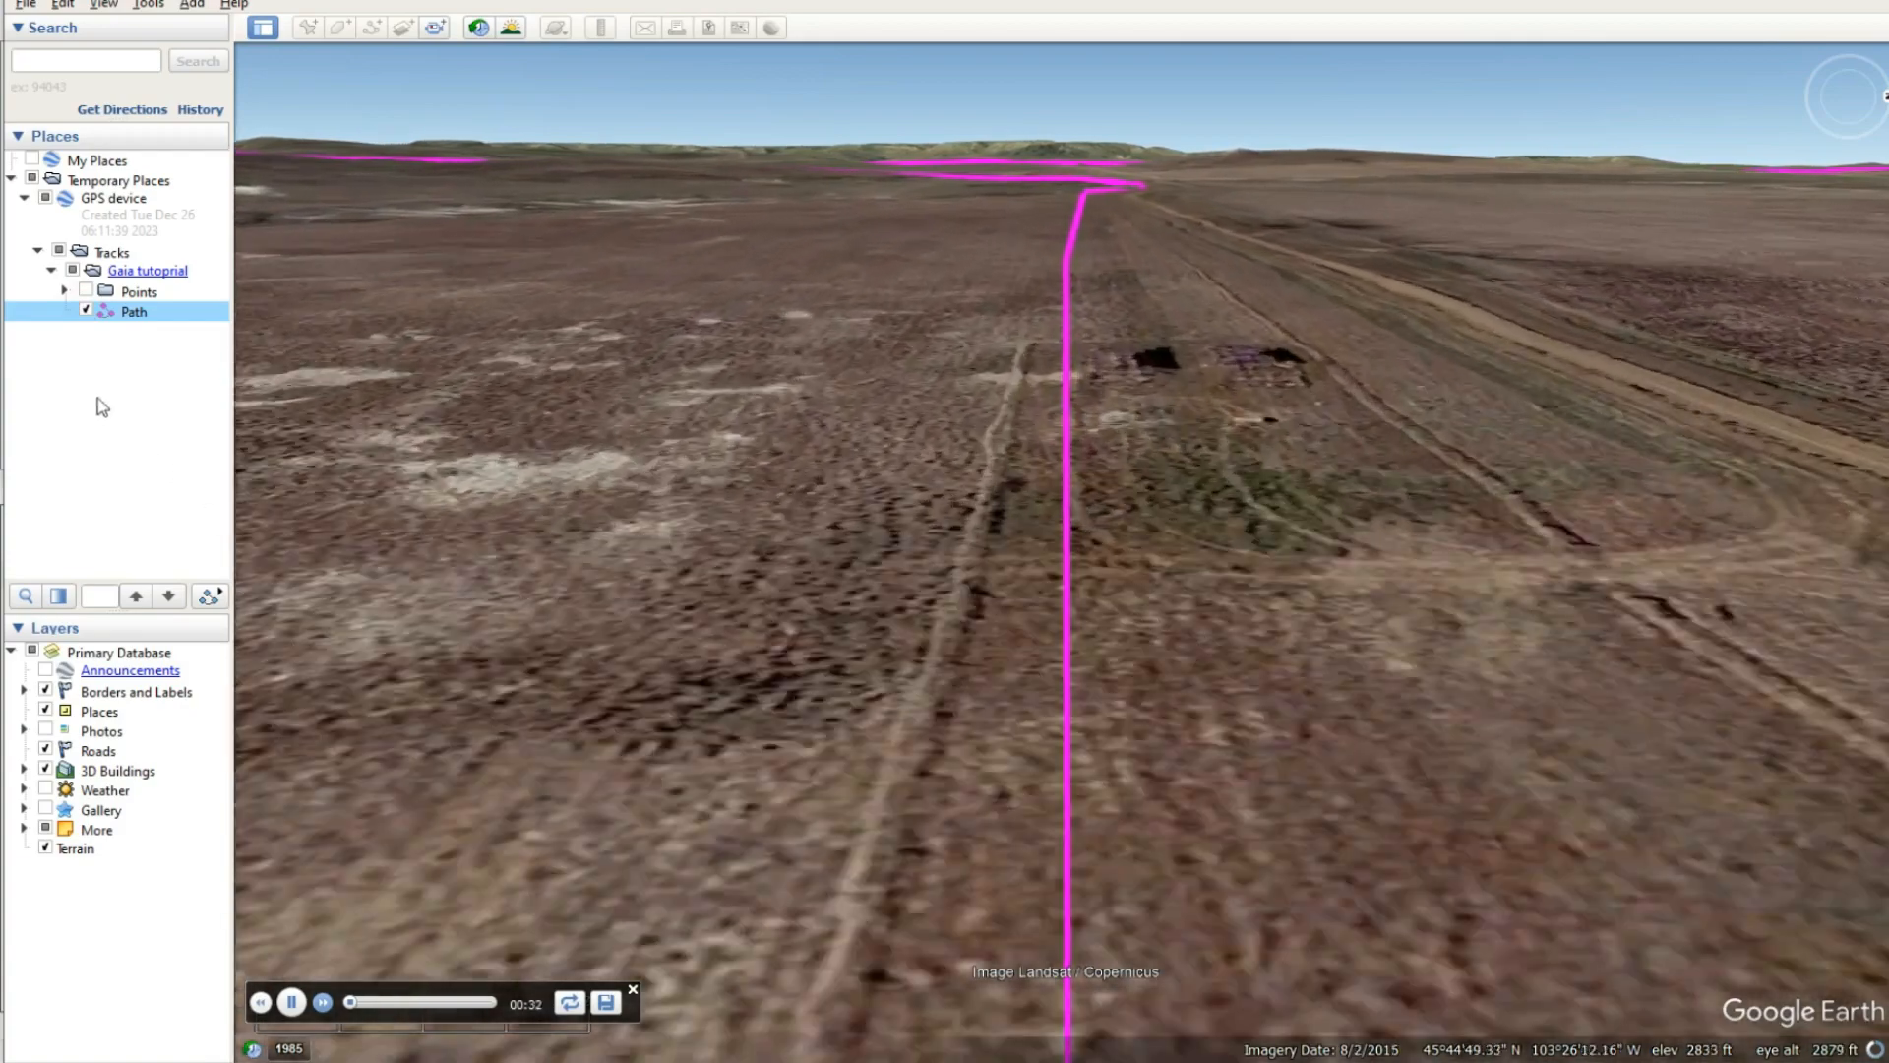
left_click(87, 312)
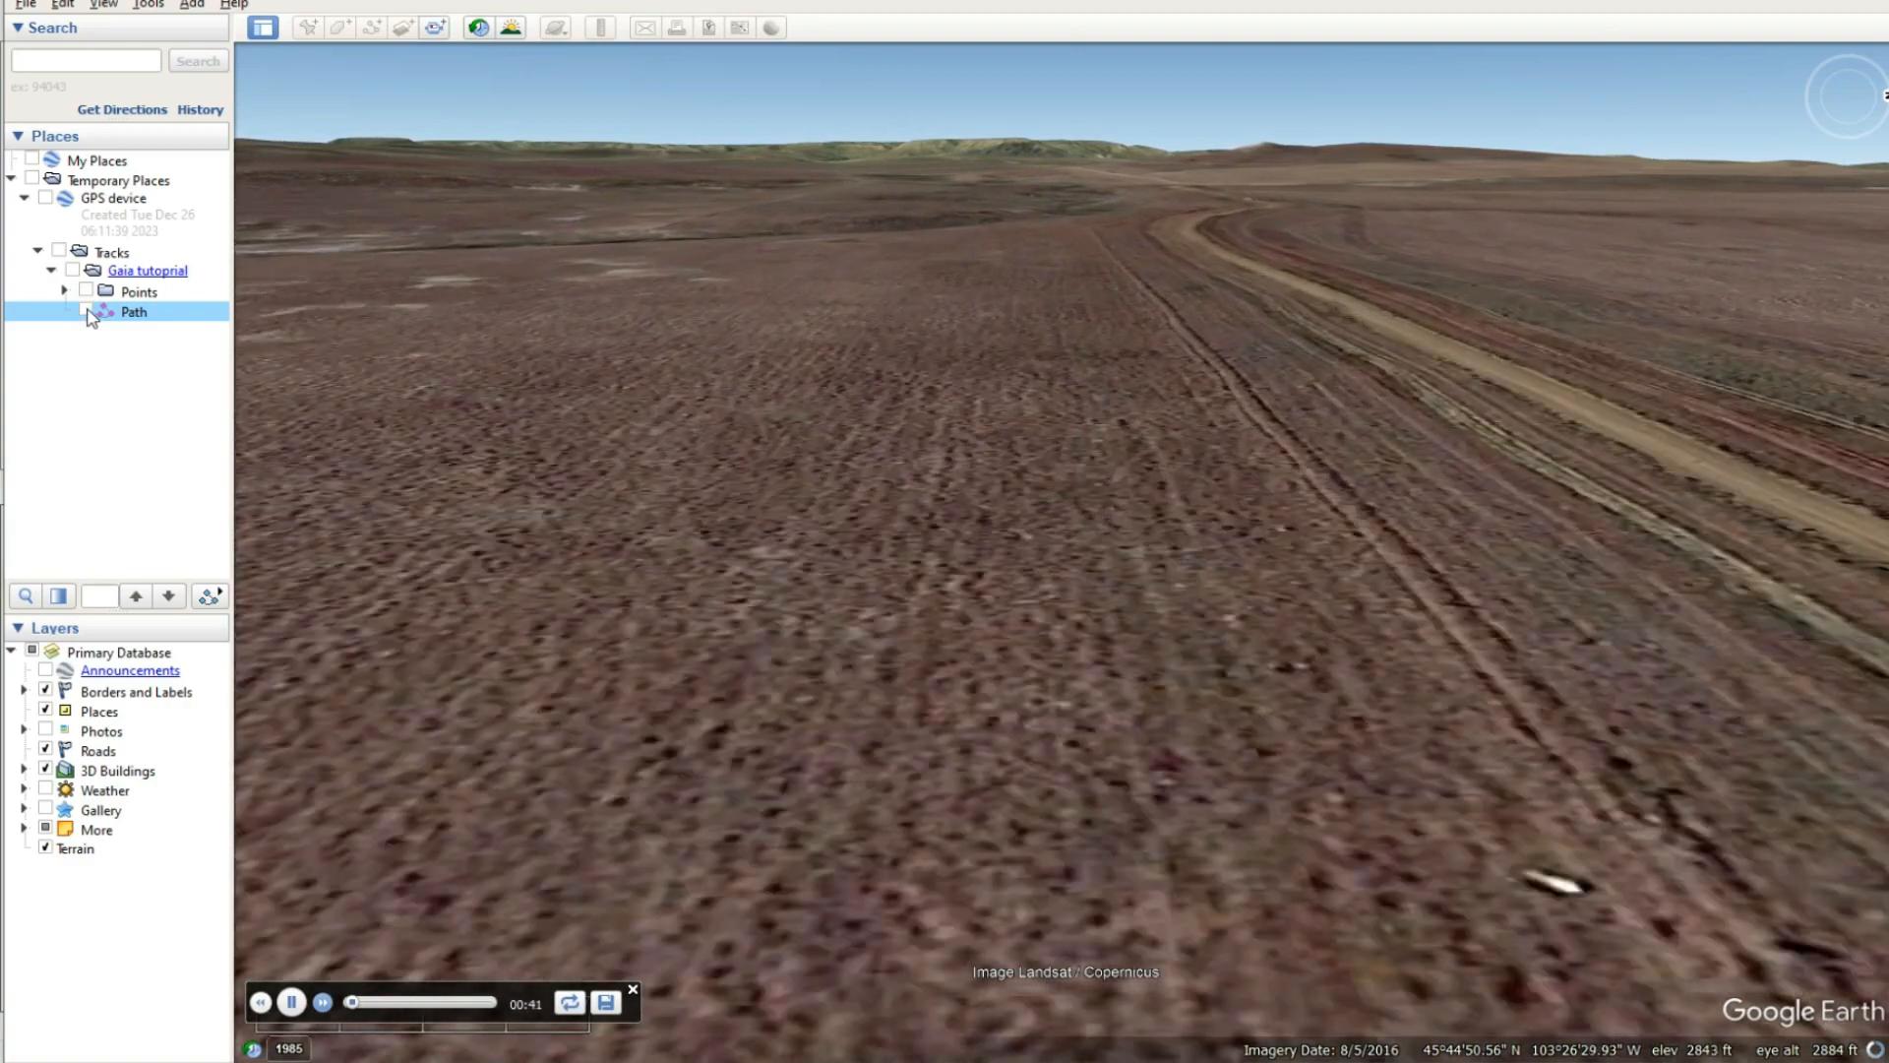
left_click(87, 311)
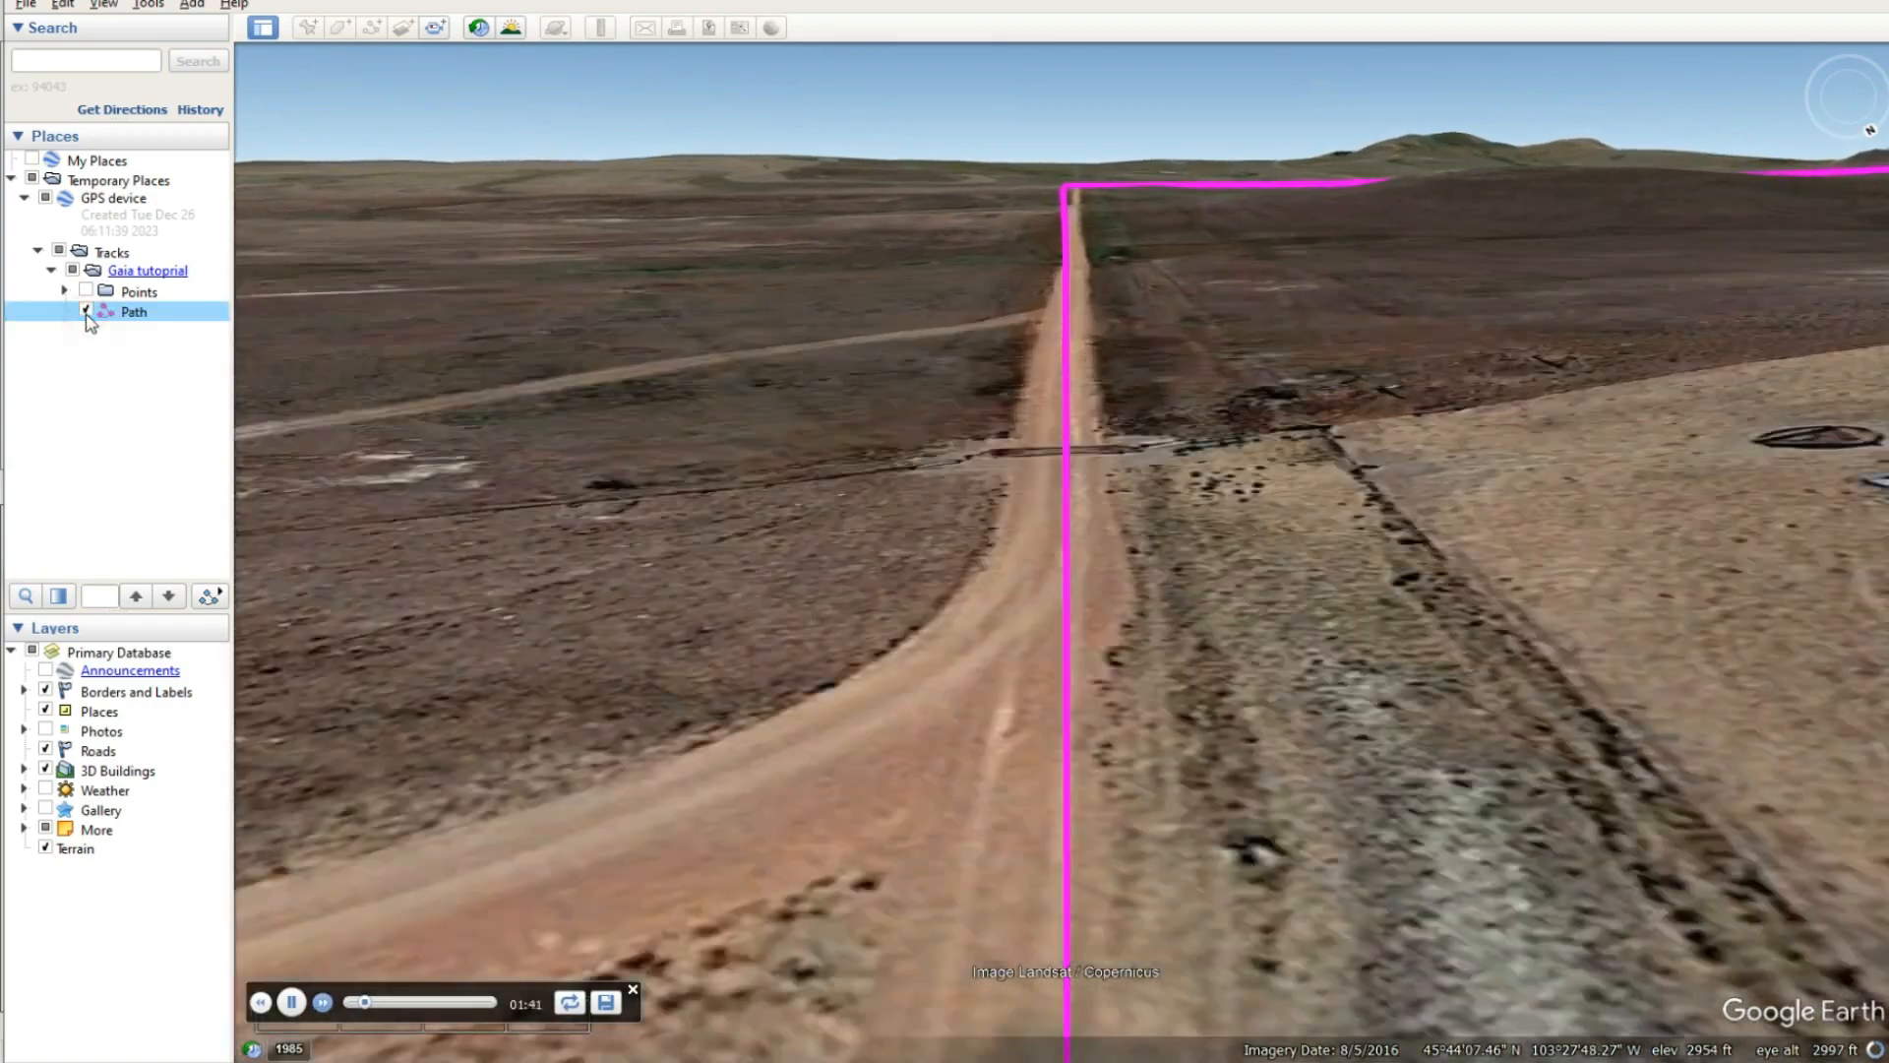
left_click(85, 311)
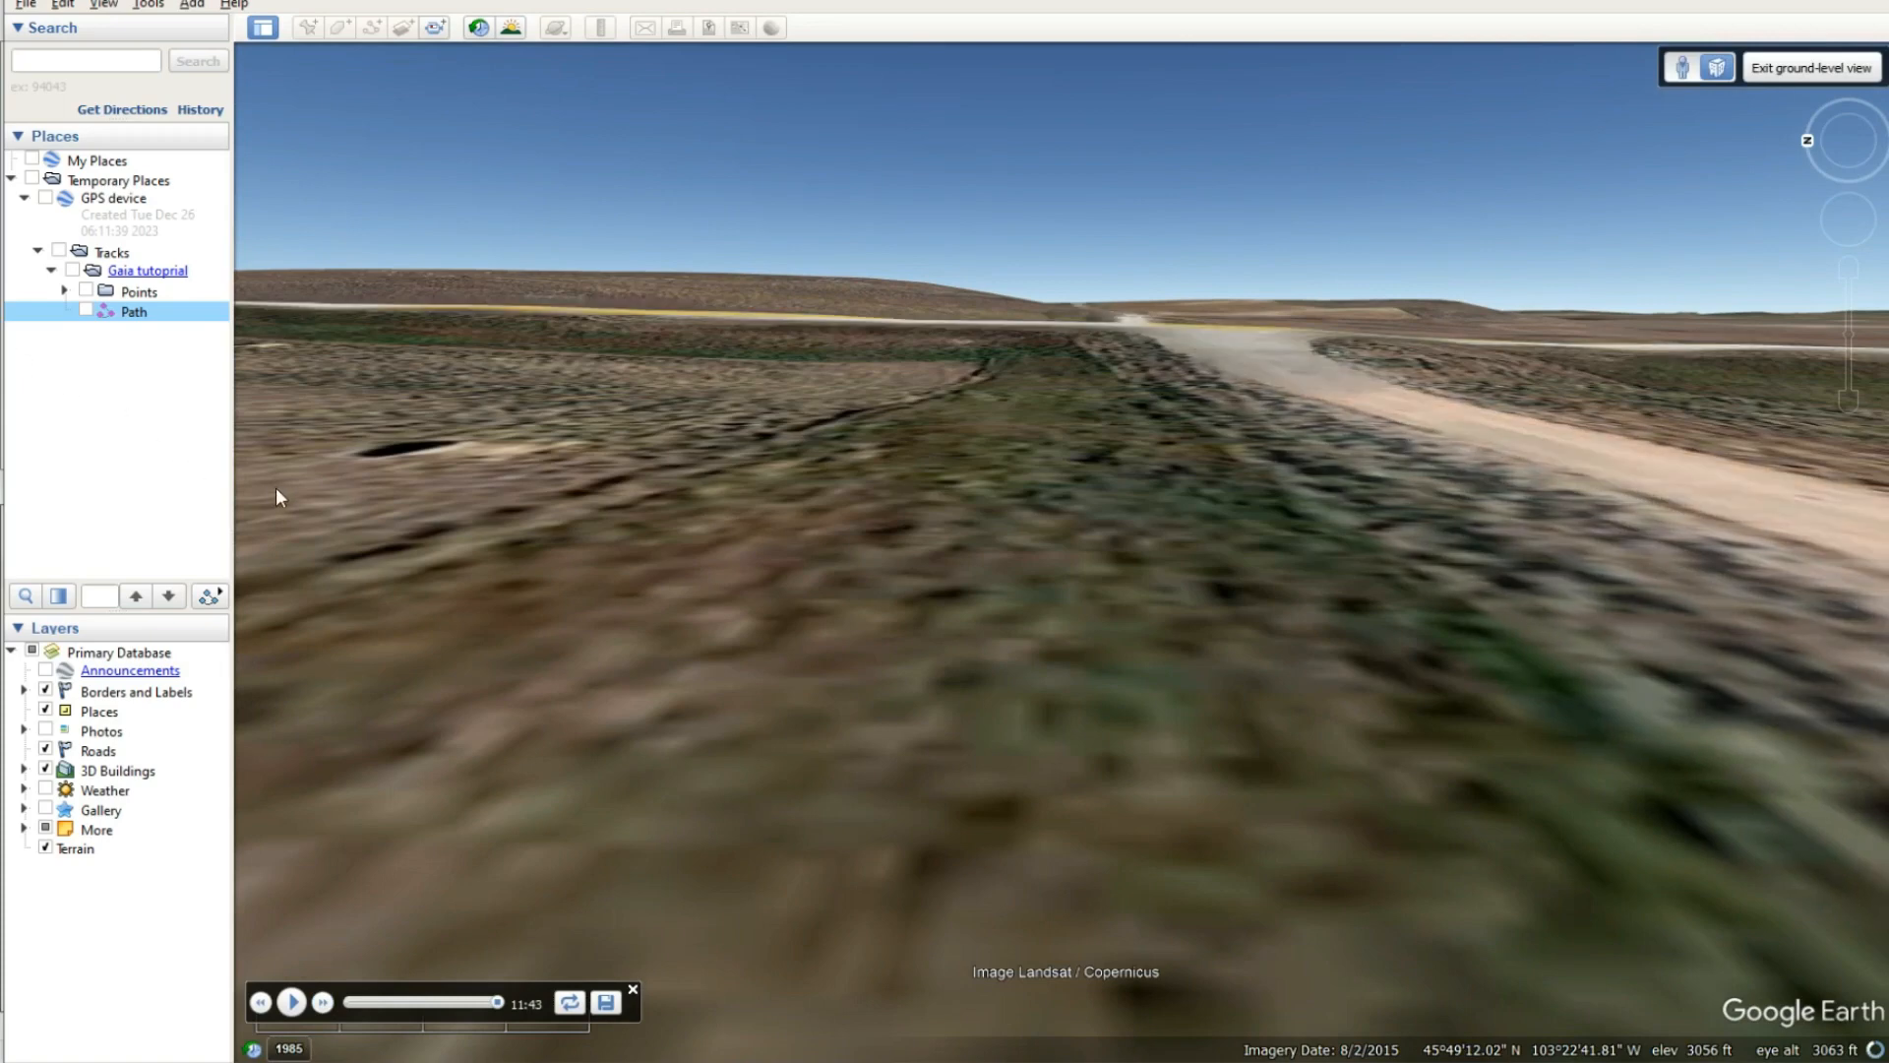
- Exit ground-level view and return to a north-up overview of the region around Ludlow
left_click(1805, 69)
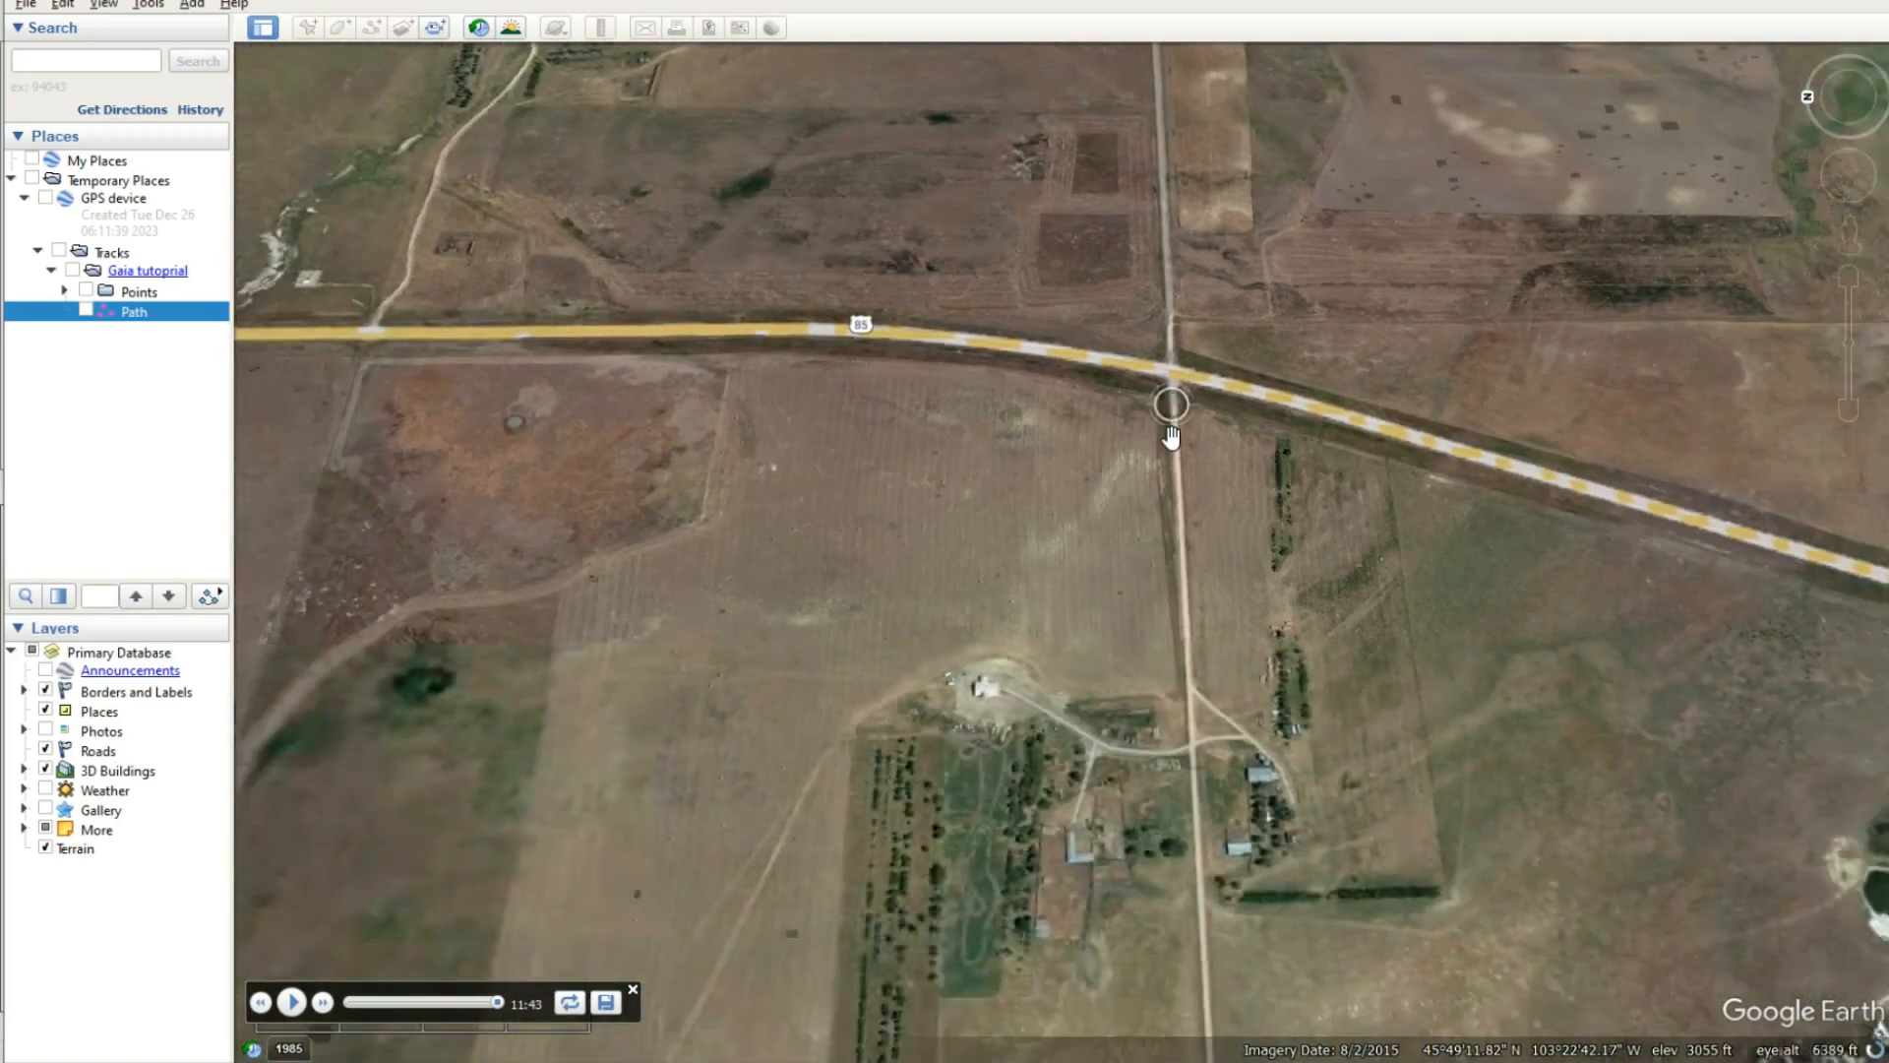
scroll(1136, 528, "down", 10)
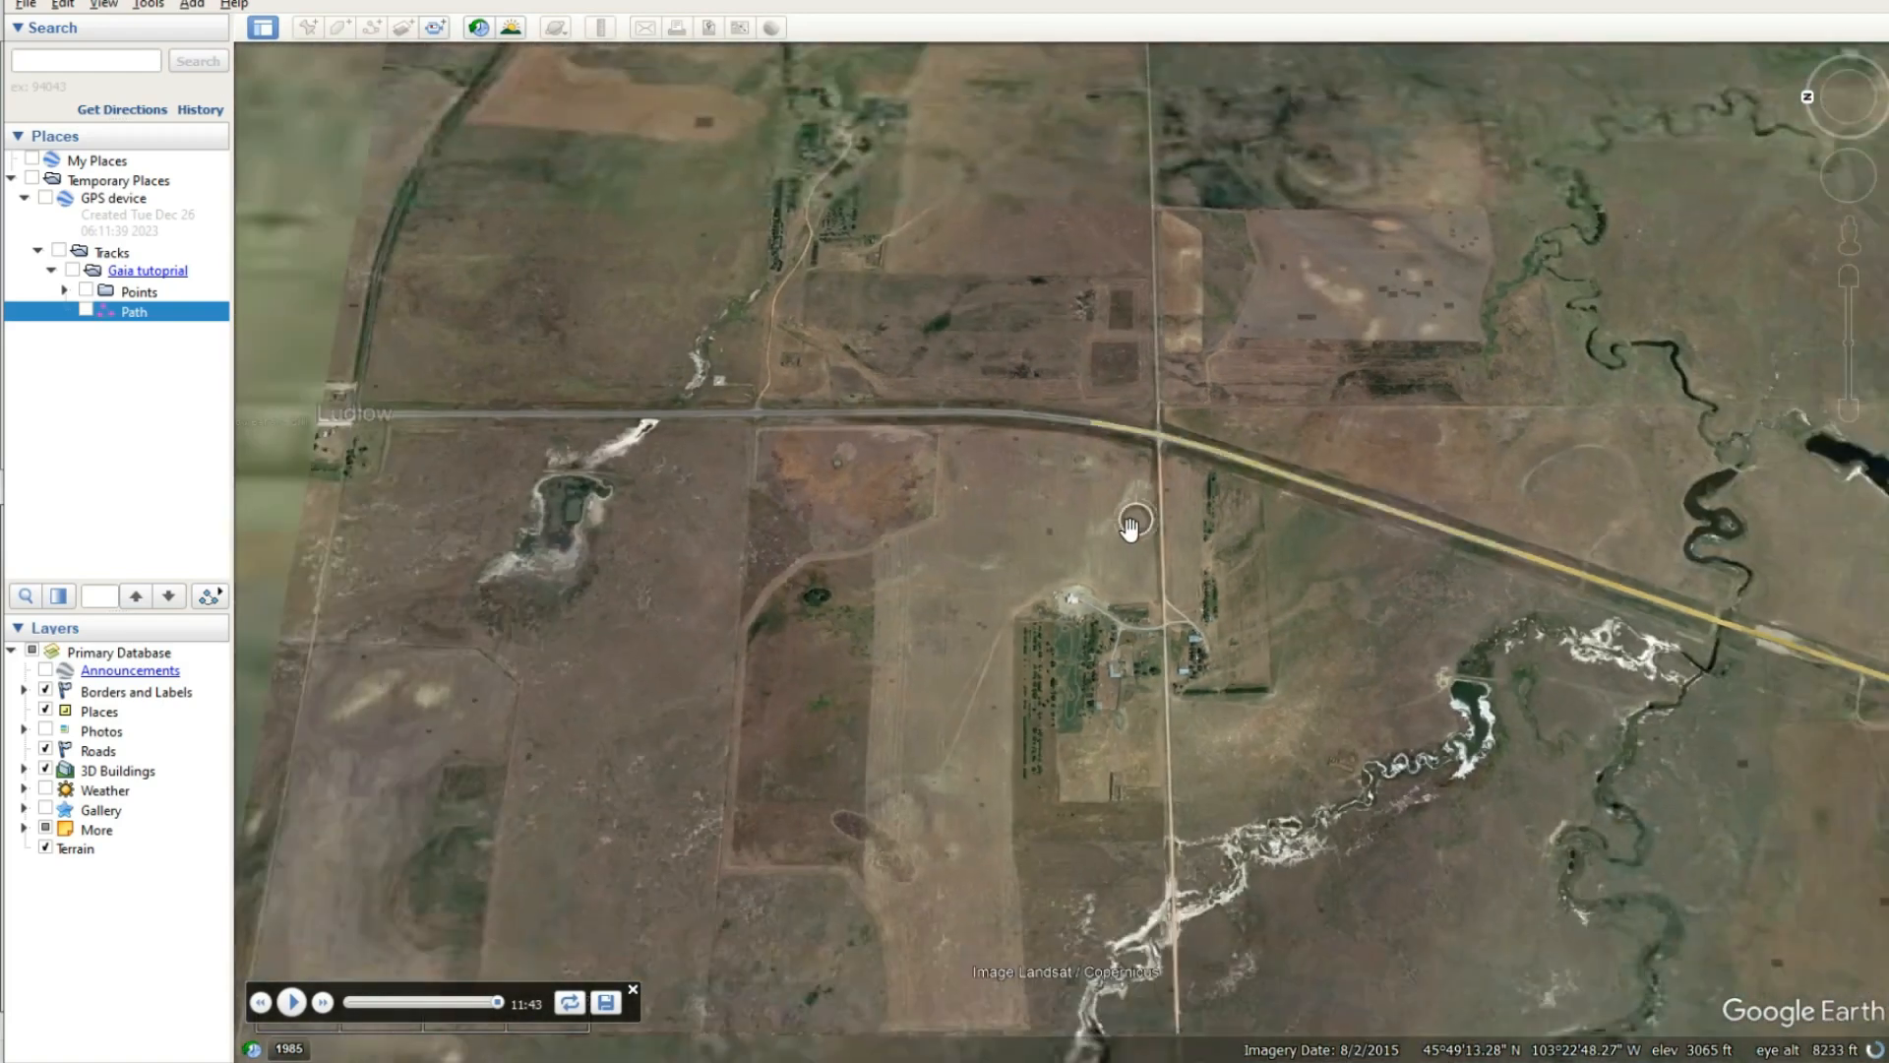
scroll(1129, 529, "down", 2)
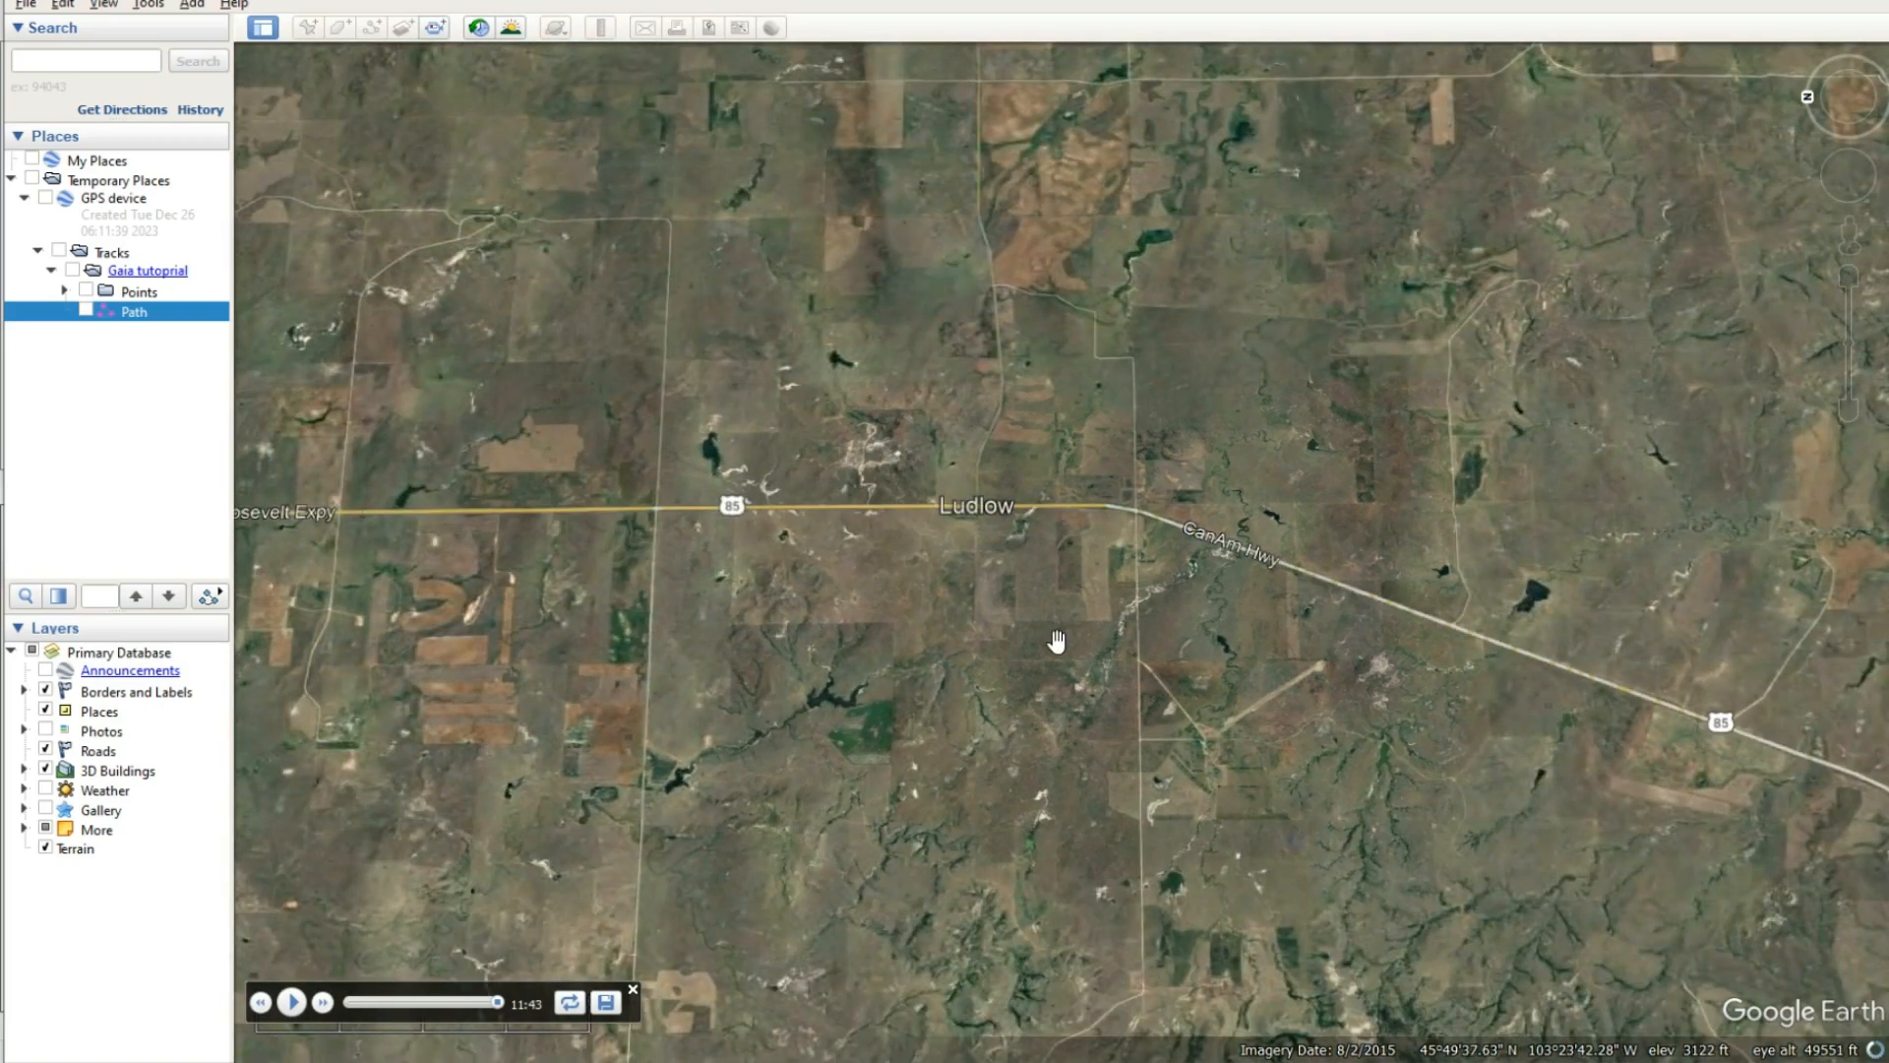
scroll(1055, 640, "down", 5)
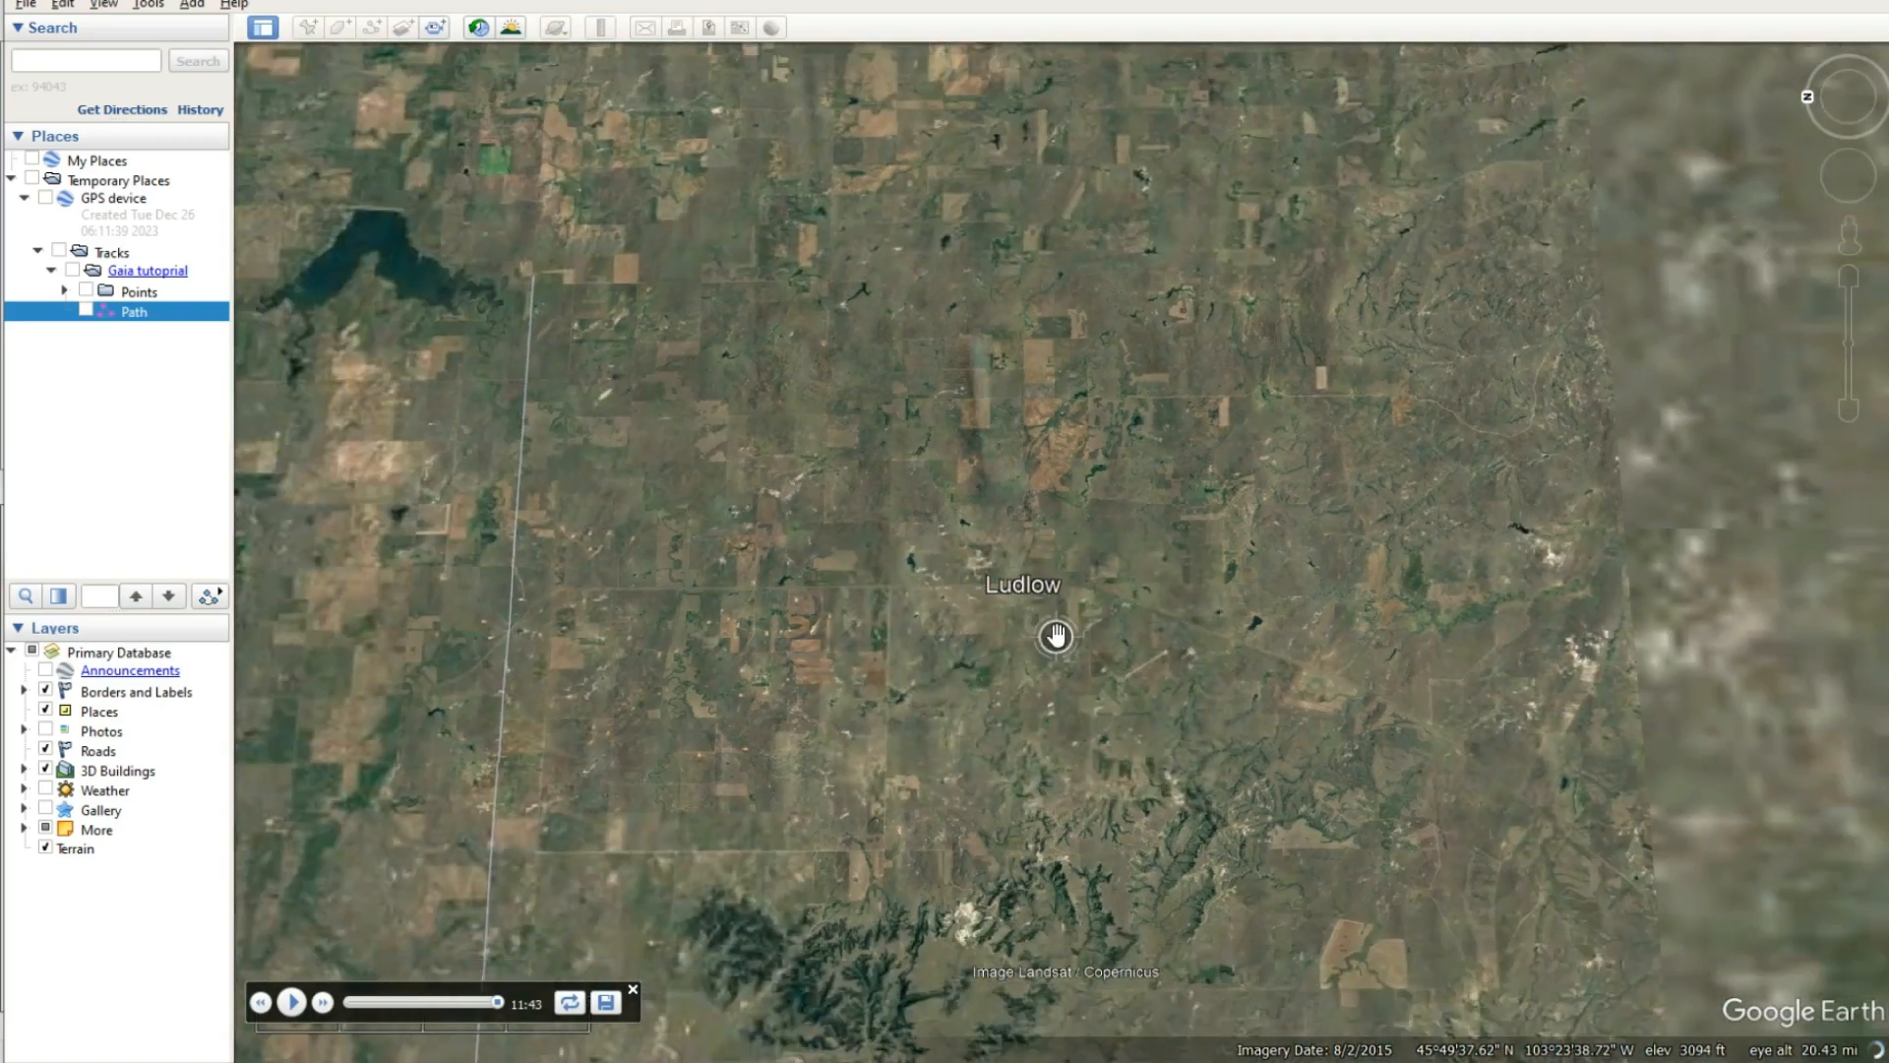
left_click_drag(1062, 669, 1068, 580)
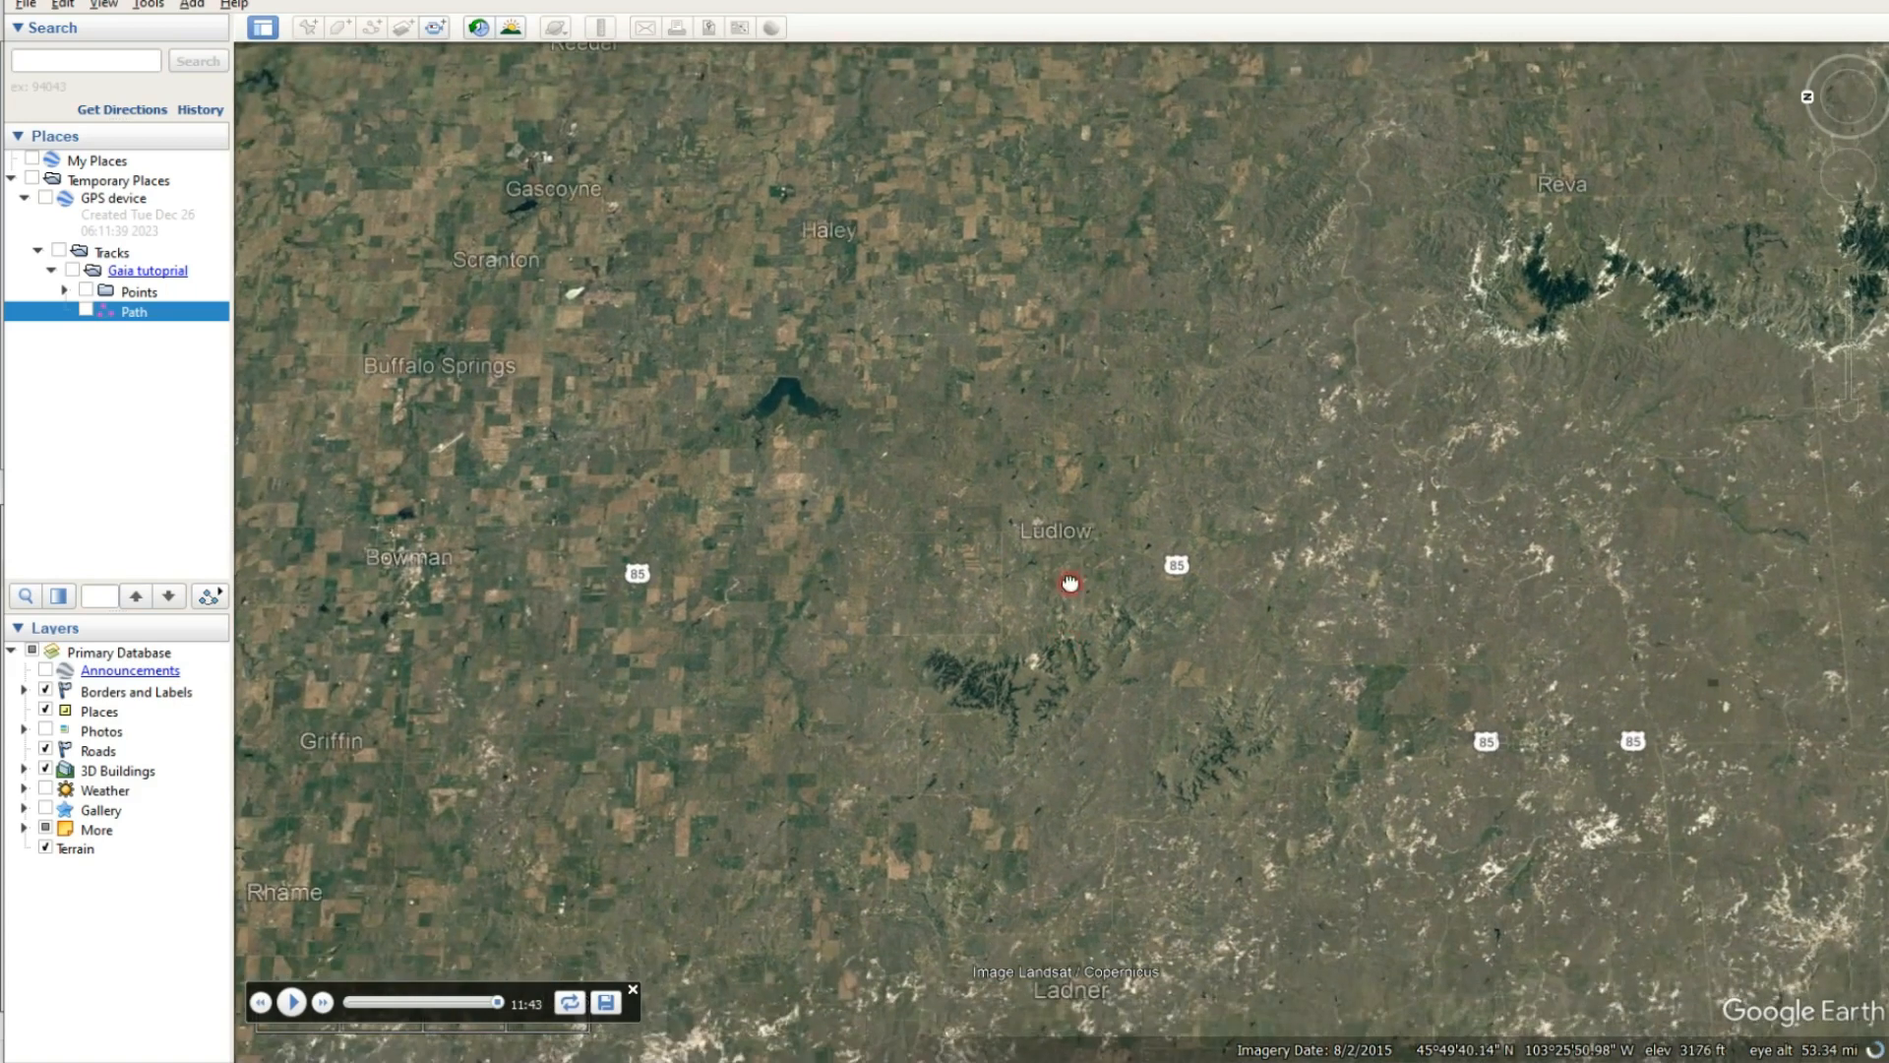
key("n")
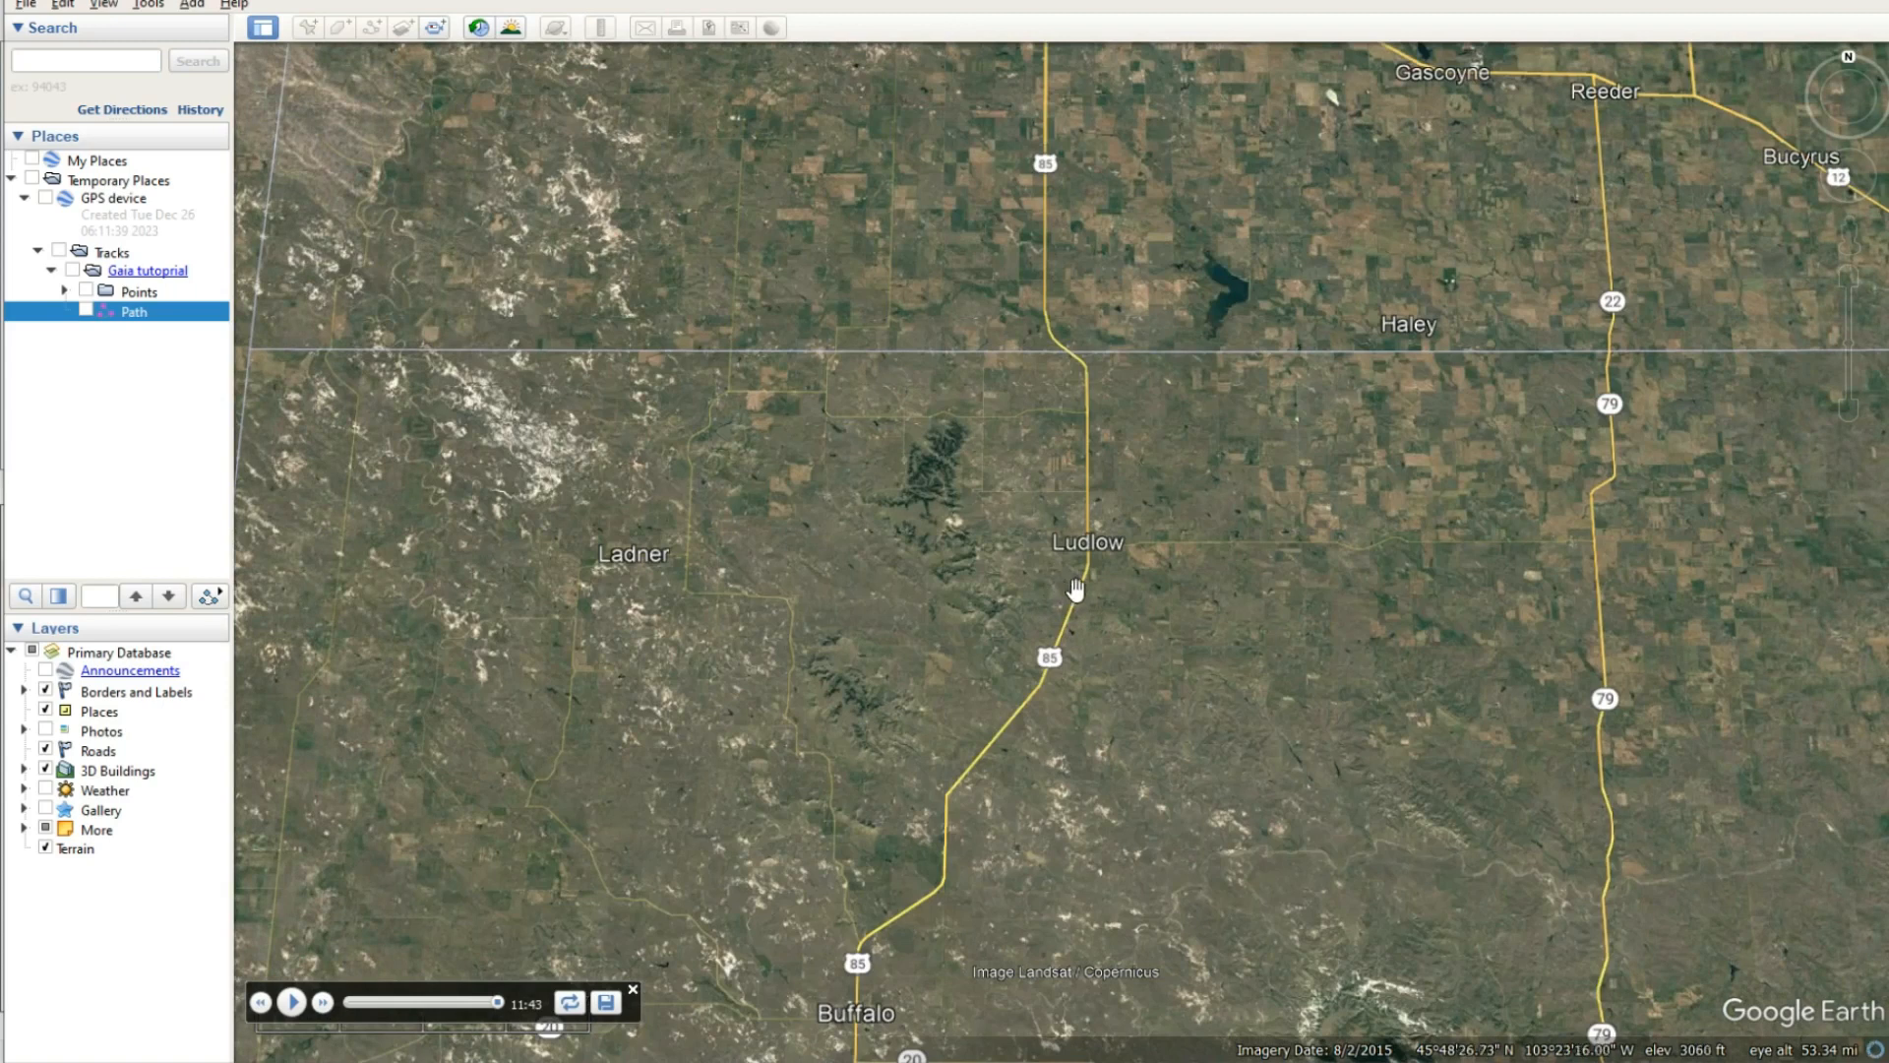
scroll(1075, 590, "down", 3)
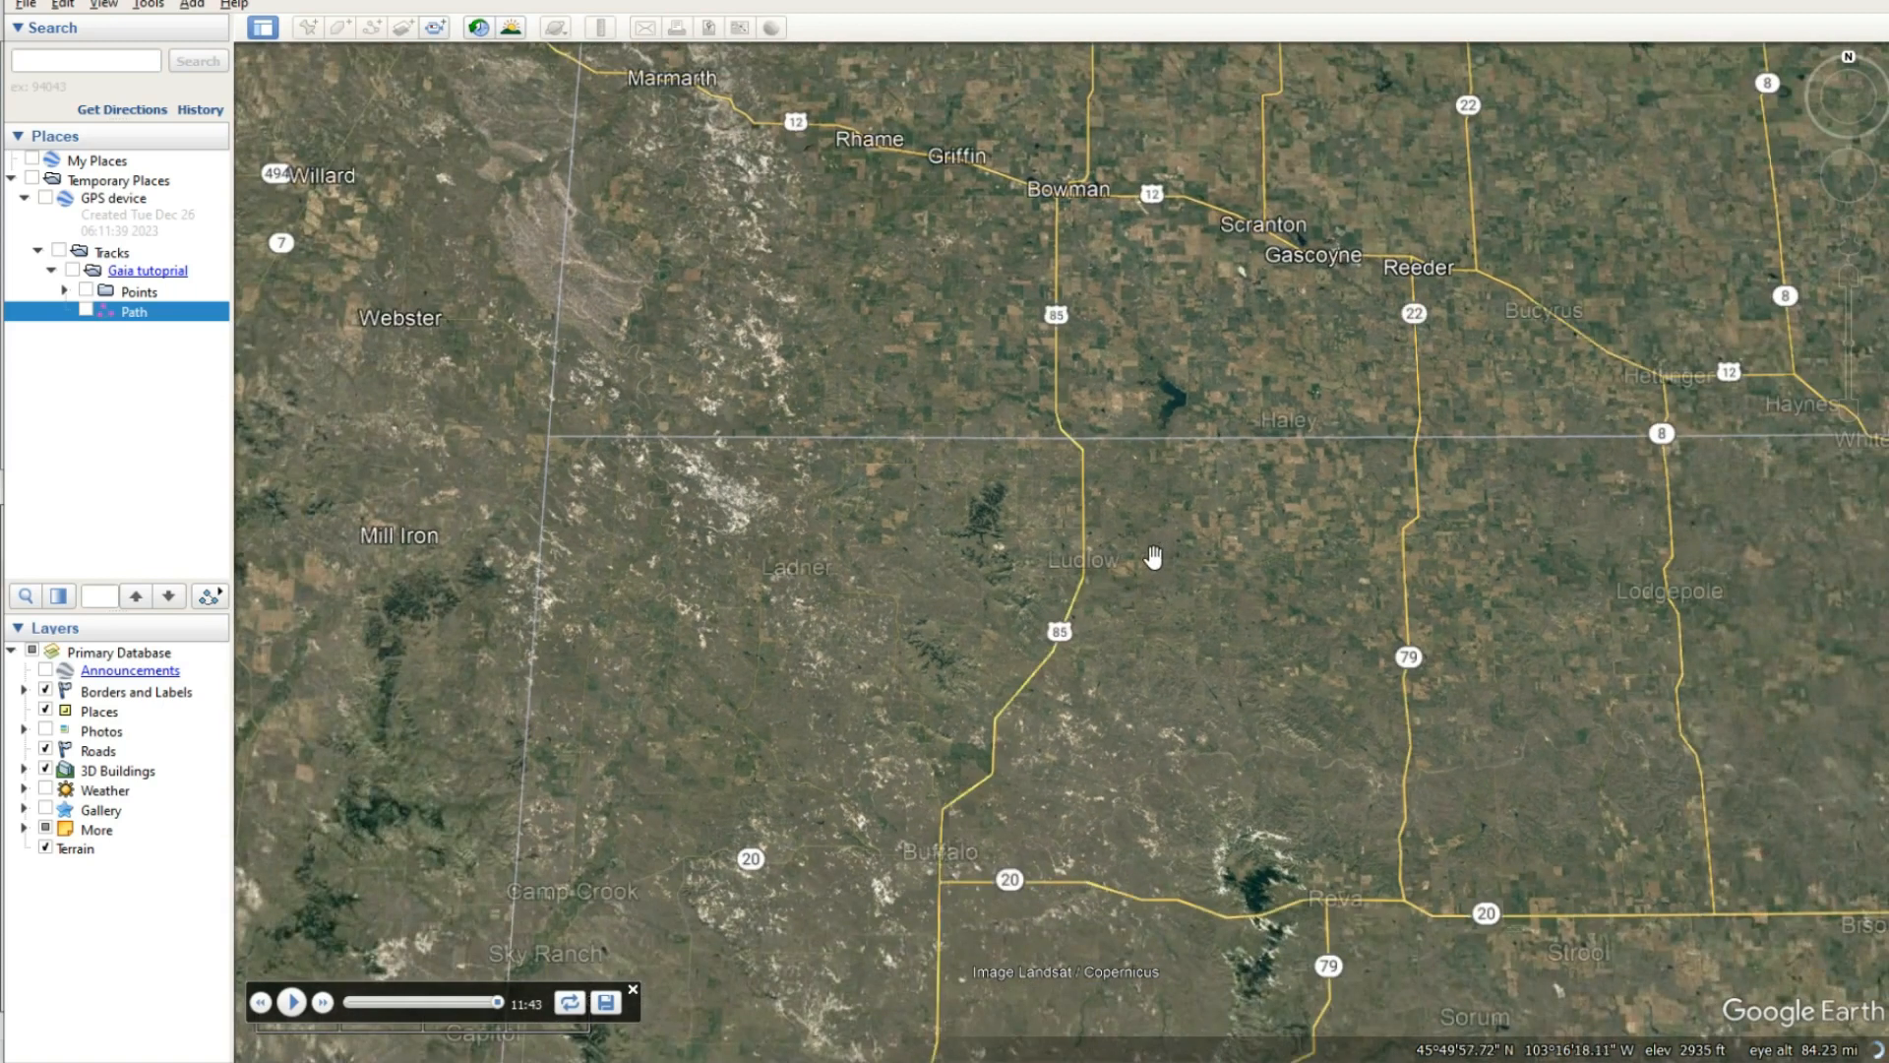